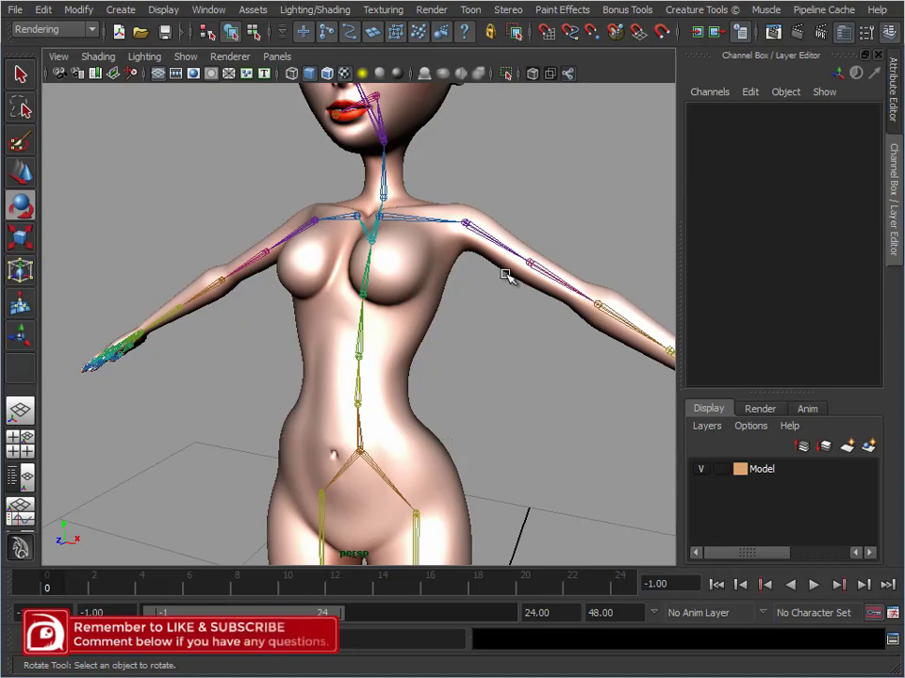
Try a rotation on the left shoulder joint and undo it
click(504, 252)
drag(544, 190, 521, 256)
key(ctrl+z)
Rotate the left shoulder twist joint about 27.6 degrees around X as a test and undo the rotation
alt+middle_drag(571, 426, 469, 373)
alt+right_drag(469, 374, 585, 326)
click(556, 176)
click(440, 184)
mouse_move(404, 141)
mouse_down()
mouse_move(397, 172)
mouse_move(367, 213)
mouse_move(396, 125)
mouse_move(385, 162)
mouse_move(406, 173)
mouse_up()
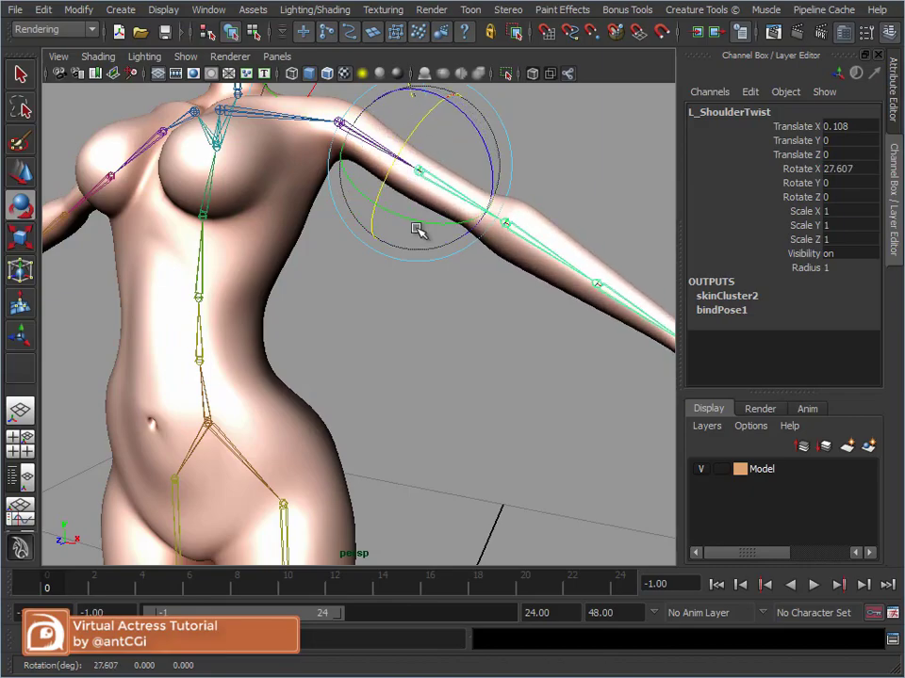
alt+middle_drag(414, 226, 400, 325)
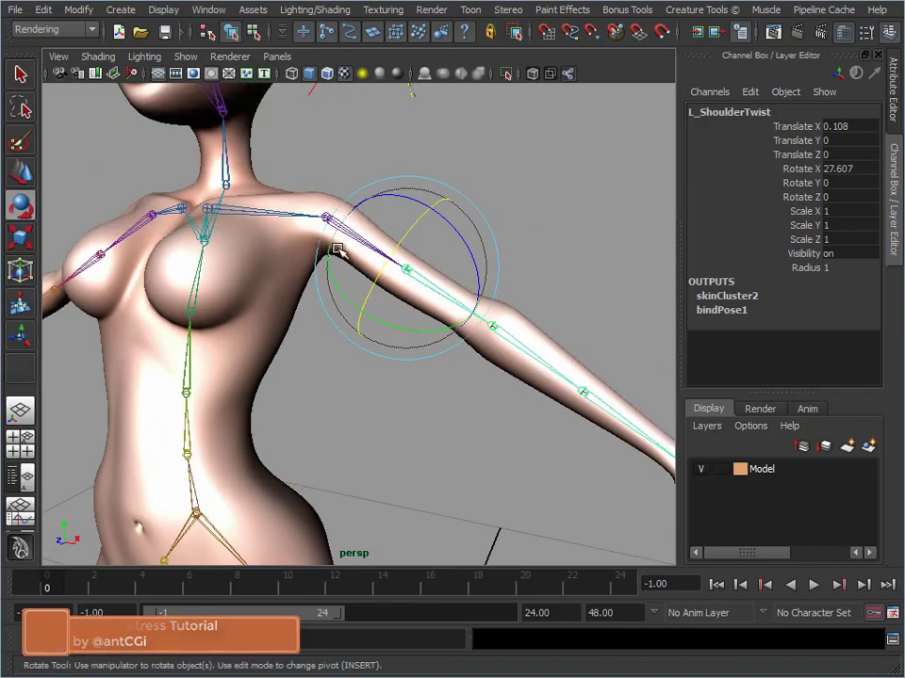
key(ctrl+z)
Reselect the left shoulder joint, swing the whole arm by rotating it, and undo the rotation
click(523, 157)
click(351, 232)
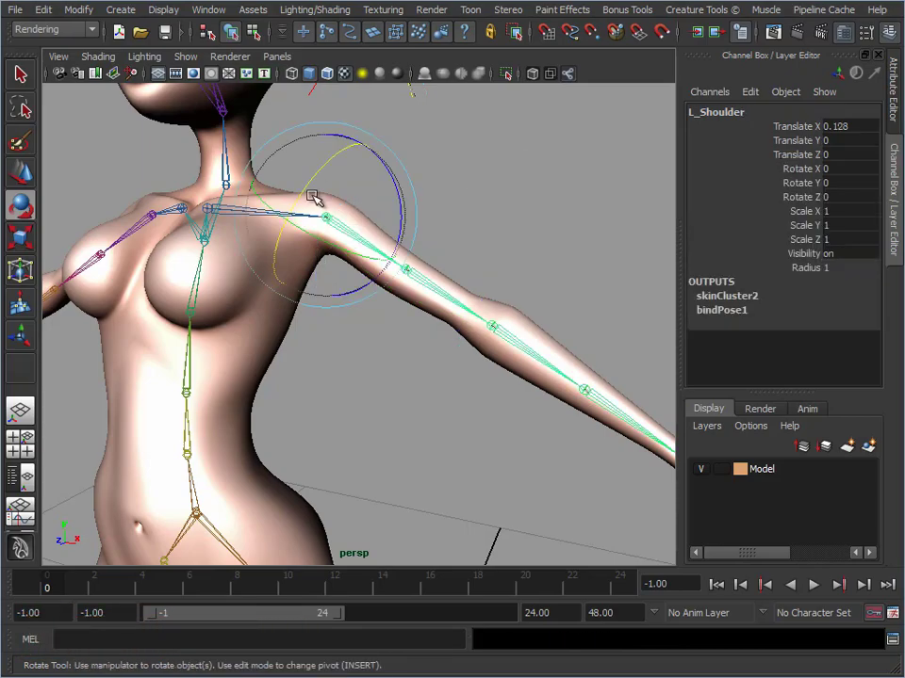
mouse_move(313, 178)
mouse_down()
mouse_move(281, 241)
mouse_move(283, 210)
mouse_move(304, 179)
mouse_up()
key(ctrl+z)
Rotate the left knee joint to test the lower leg's bend, undo the rotation and clear the selection
click(553, 281)
alt+right_drag(476, 426, 311, 441)
alt+middle_drag(310, 441, 345, 204)
alt+middle_drag(470, 368, 442, 377)
alt+right_drag(442, 377, 492, 391)
drag(326, 355, 377, 370)
drag(298, 303, 311, 270)
key(ctrl+z)
click(510, 294)
Maximize the perspective view, move the skeleton's root joint to shift the whole body as a test, and undo the move
alt+middle_drag(496, 220, 494, 321)
alt+right_drag(494, 320, 369, 297)
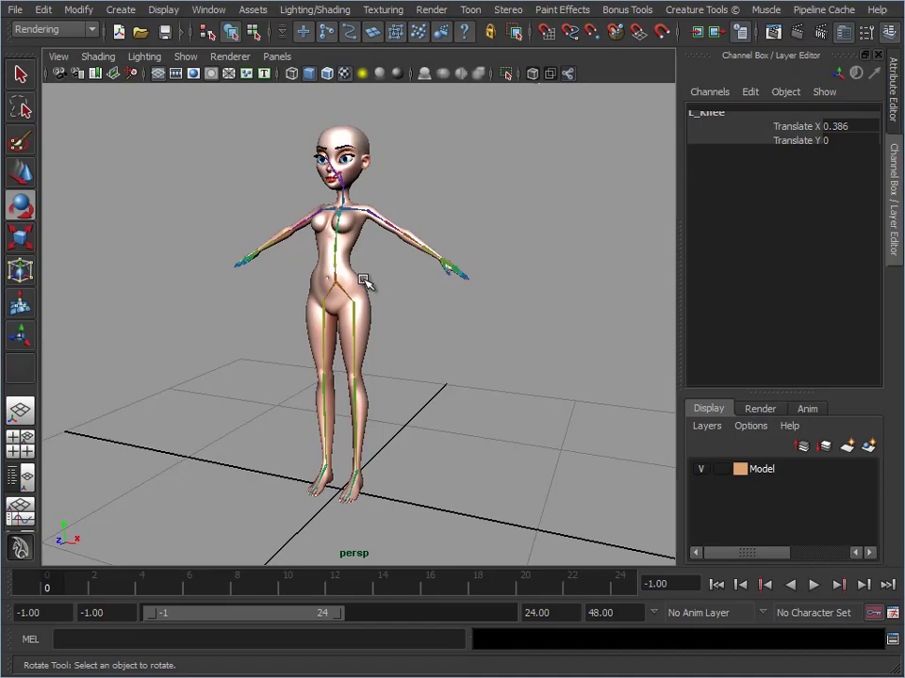
alt+right_drag(401, 297, 412, 189)
key(ctrl+space)
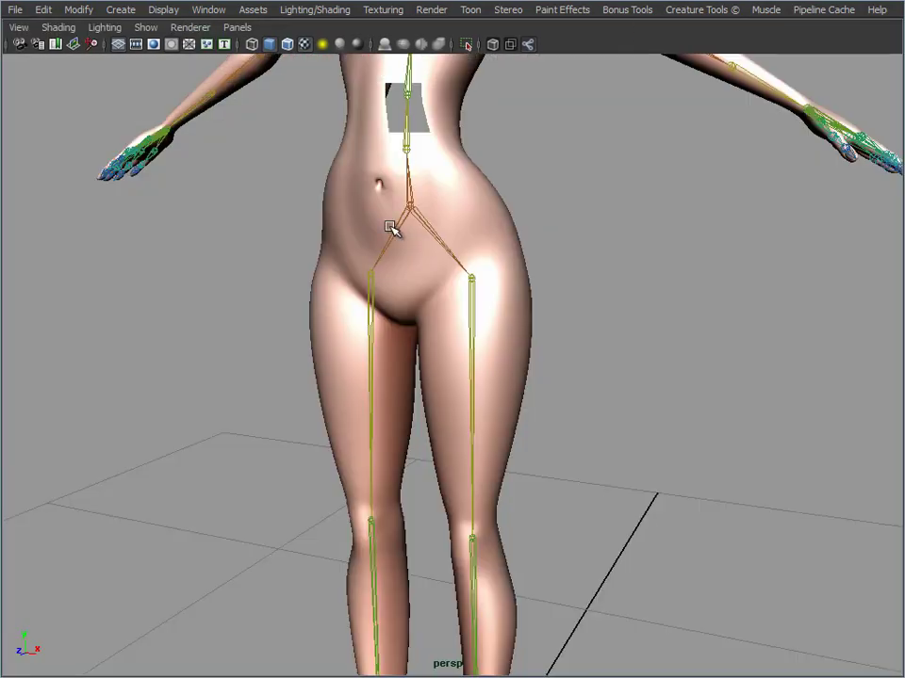
alt+middle_drag(532, 202, 475, 306)
alt+right_drag(476, 306, 453, 361)
click(391, 338)
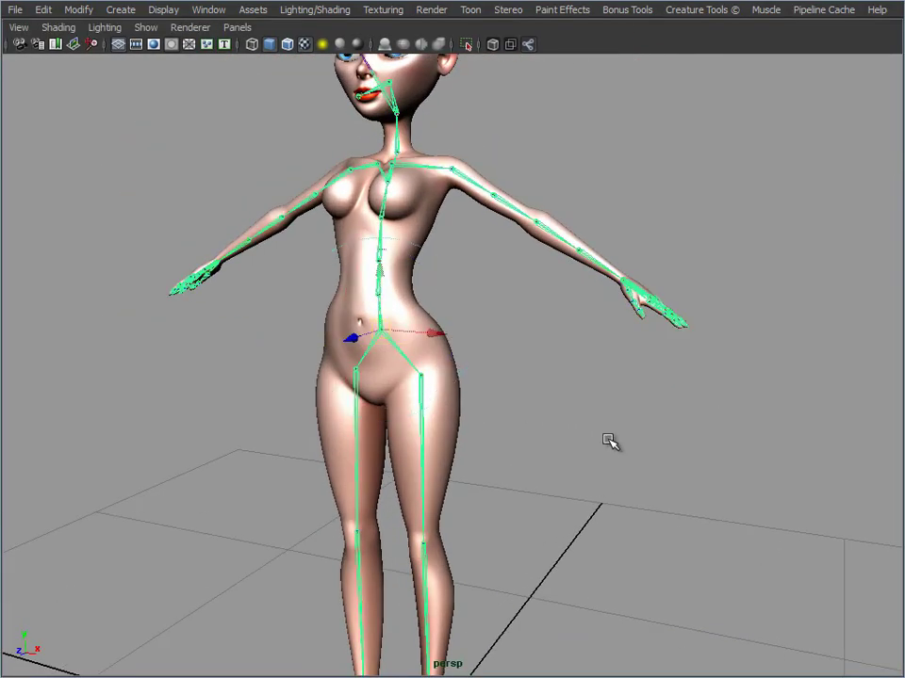
alt+drag(636, 462, 596, 454)
alt+right_drag(596, 455, 540, 411)
alt+middle_drag(540, 411, 542, 325)
drag(403, 258, 275, 275)
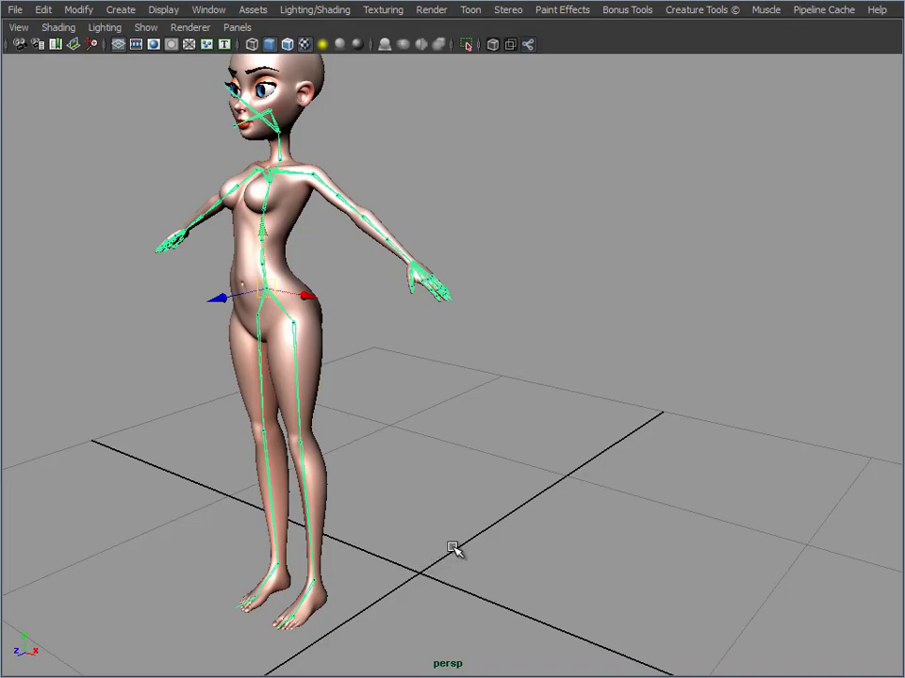
key(ctrl+z)
Select both hip joints, rotate the legs forward together as a test, and undo the changes
drag(398, 204, 397, 320)
alt+middle_drag(547, 550, 542, 330)
alt+right_drag(543, 329, 641, 373)
drag(360, 197, 460, 206)
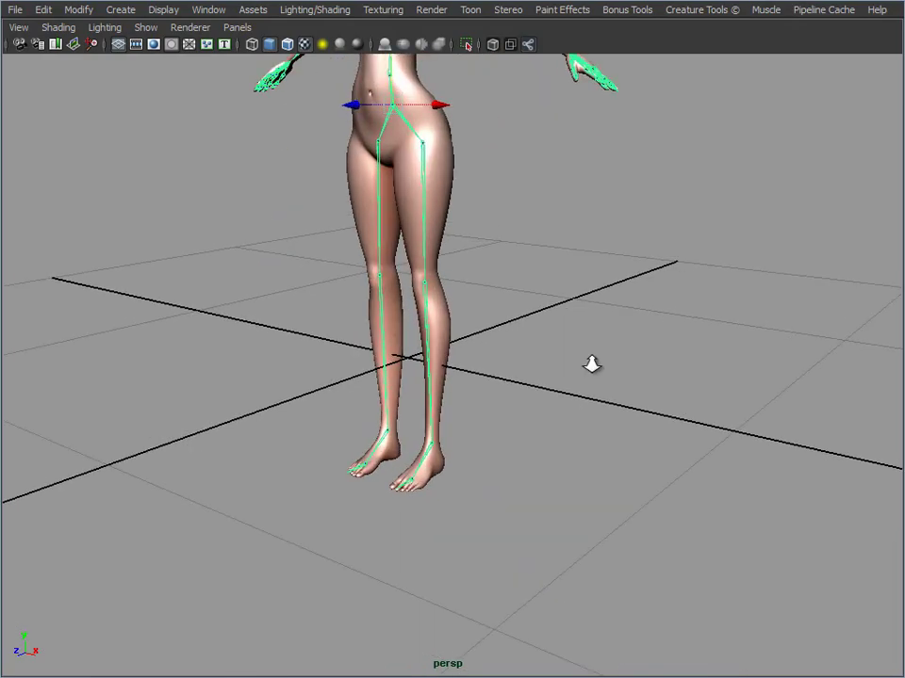
key(e)
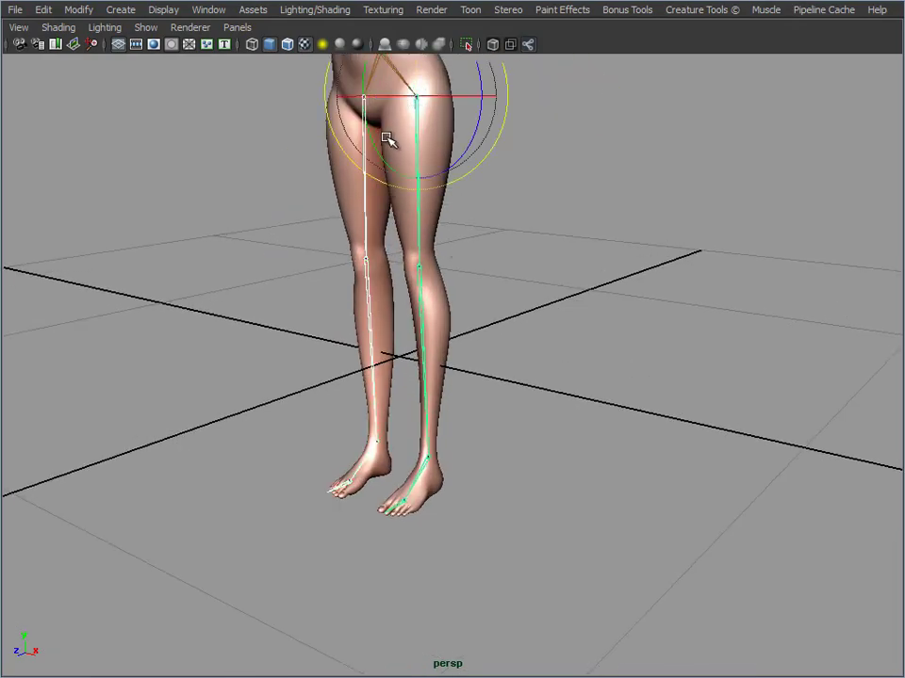
drag(371, 135, 355, 97)
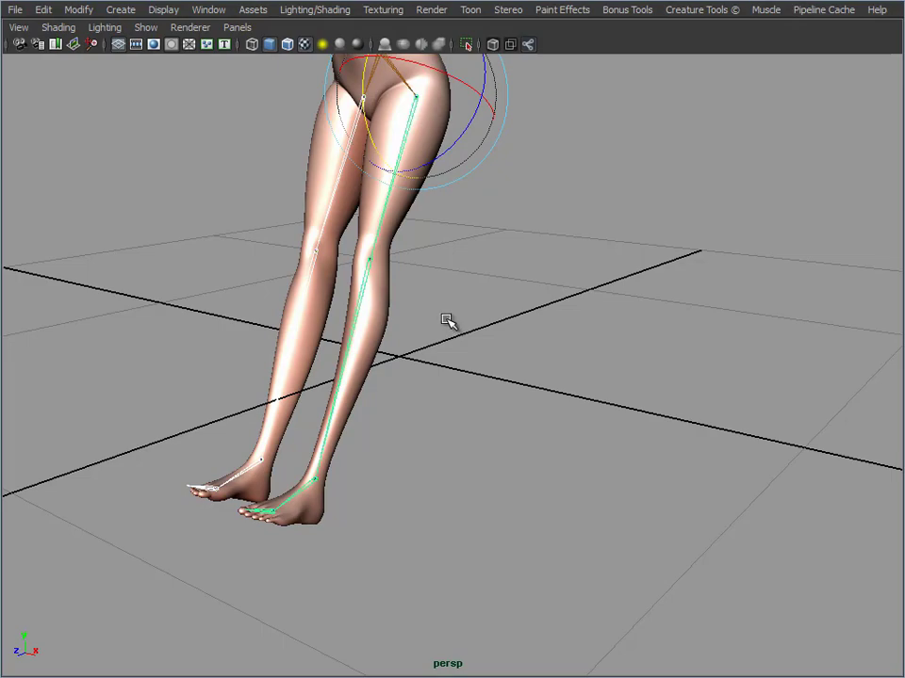
key(ctrl+z)
key(ctrl+z)
key(ctrl+z)
Examine the whole character and the joint chains in both legs from several angles
alt+middle_drag(536, 295, 581, 428)
alt+right_drag(582, 428, 501, 325)
alt+middle_drag(501, 325, 509, 394)
click(578, 348)
alt+drag(577, 346, 570, 330)
alt+middle_drag(570, 330, 561, 313)
alt+drag(562, 313, 184, 140)
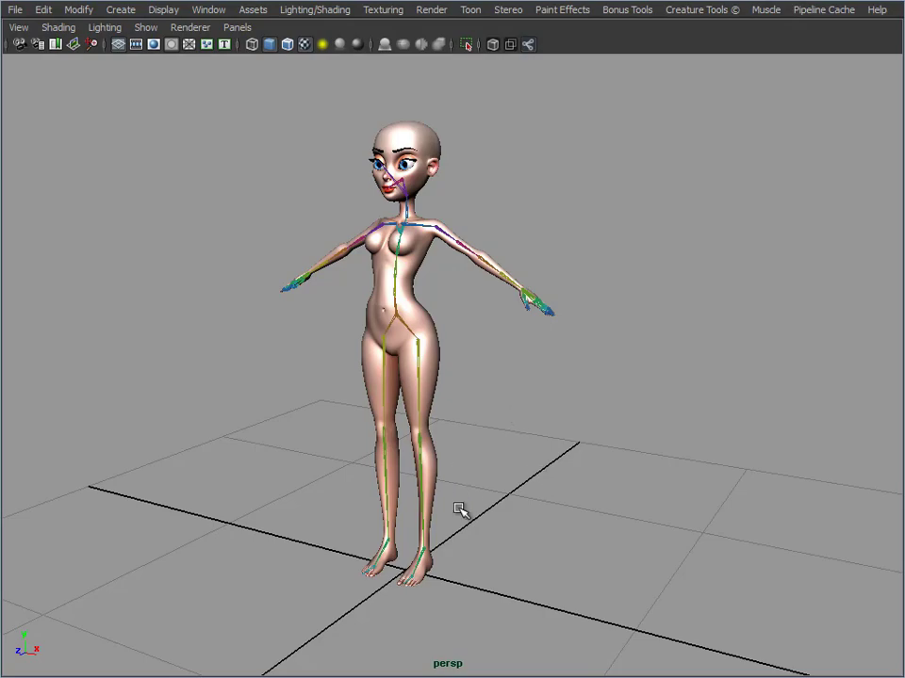
alt+middle_drag(353, 495, 337, 392)
alt+drag(337, 392, 472, 410)
alt+right_drag(472, 410, 633, 396)
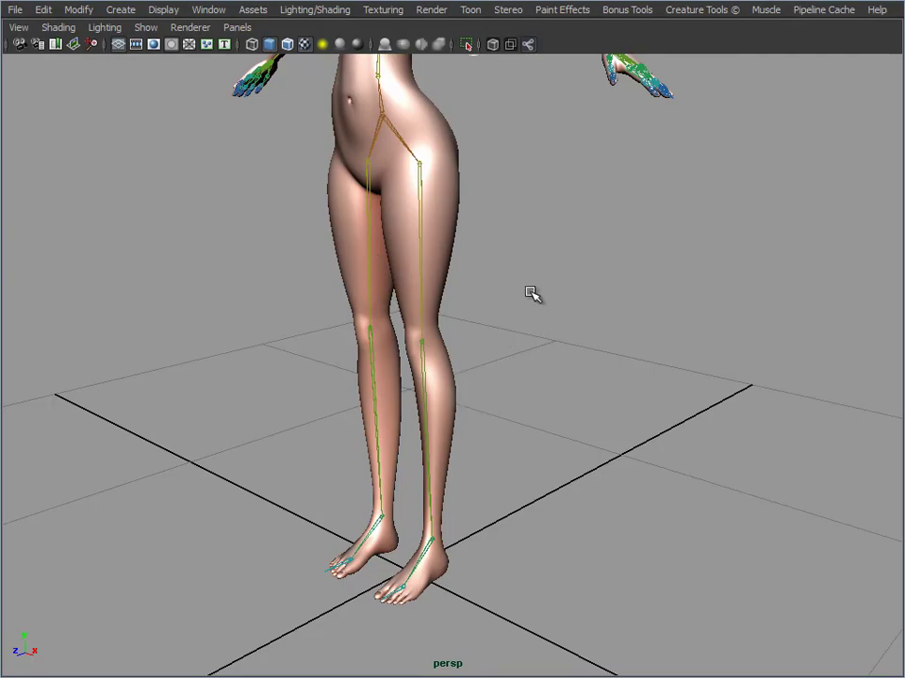
alt+middle_drag(490, 432, 480, 468)
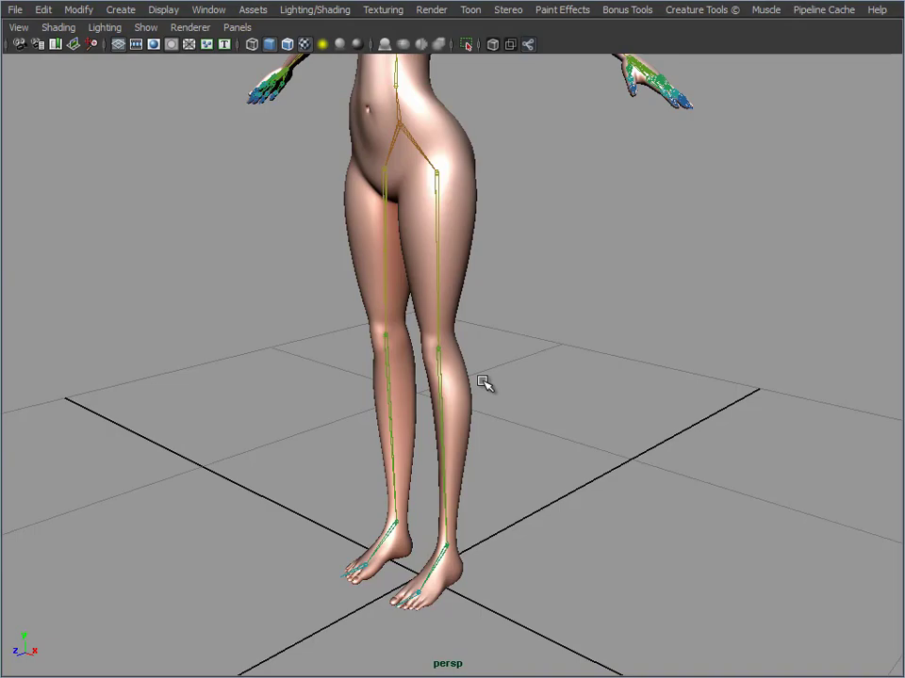
Rotate the left hip joint to swing the straight leg forward and undo the rotation
click(435, 206)
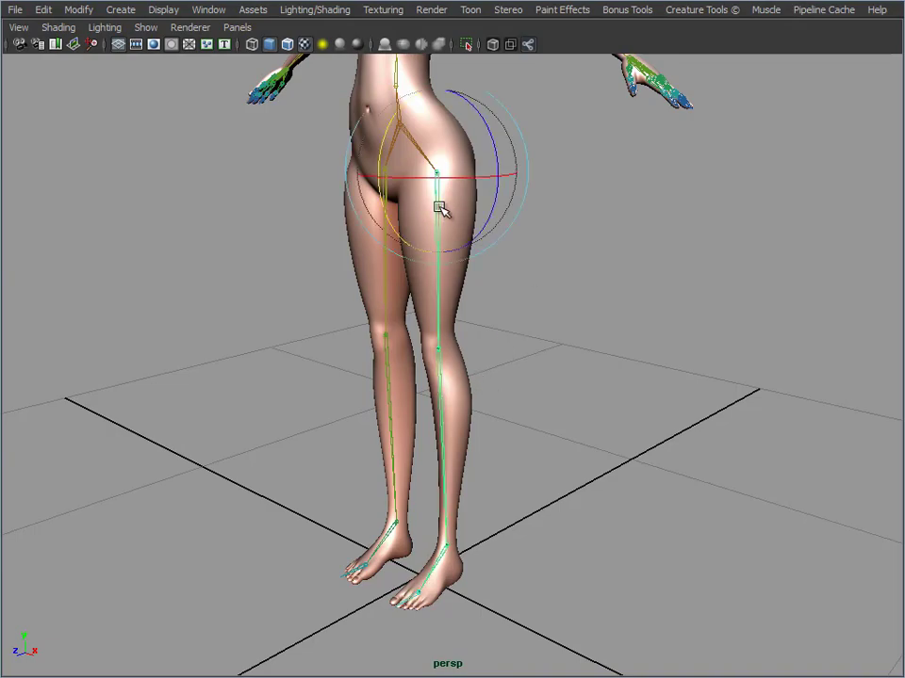
drag(388, 219, 461, 271)
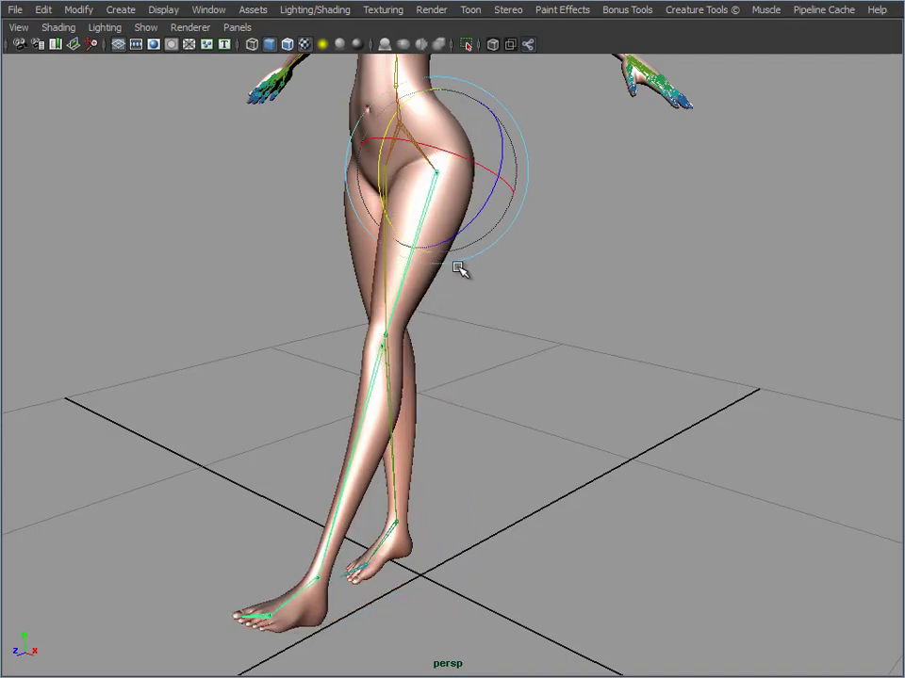
key(ctrl+z)
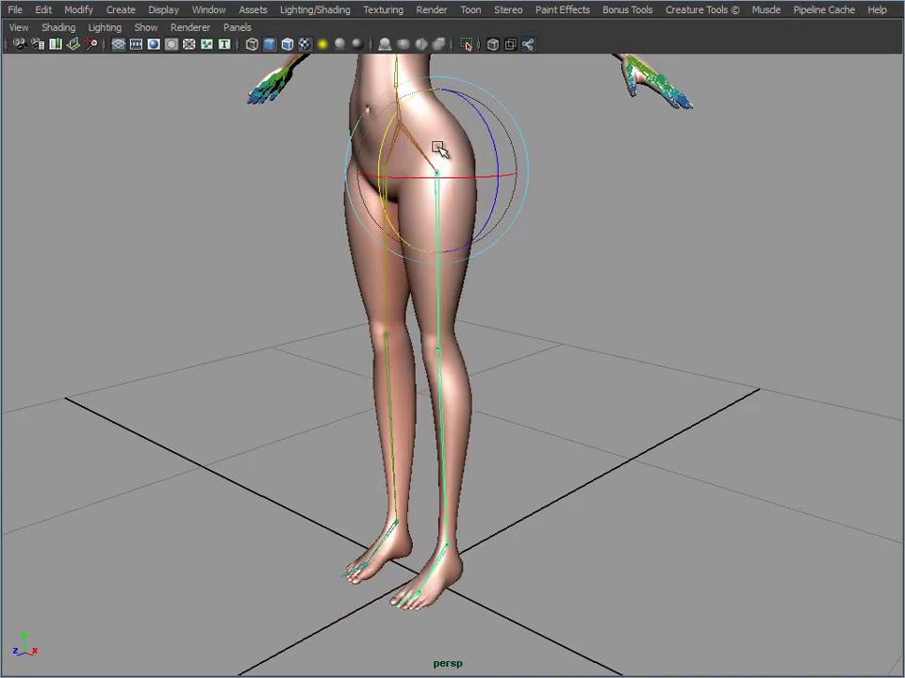
Pose the left leg by rotating the hip forward and the knee backward, undo both rotations and clear the selection
drag(386, 213, 394, 431)
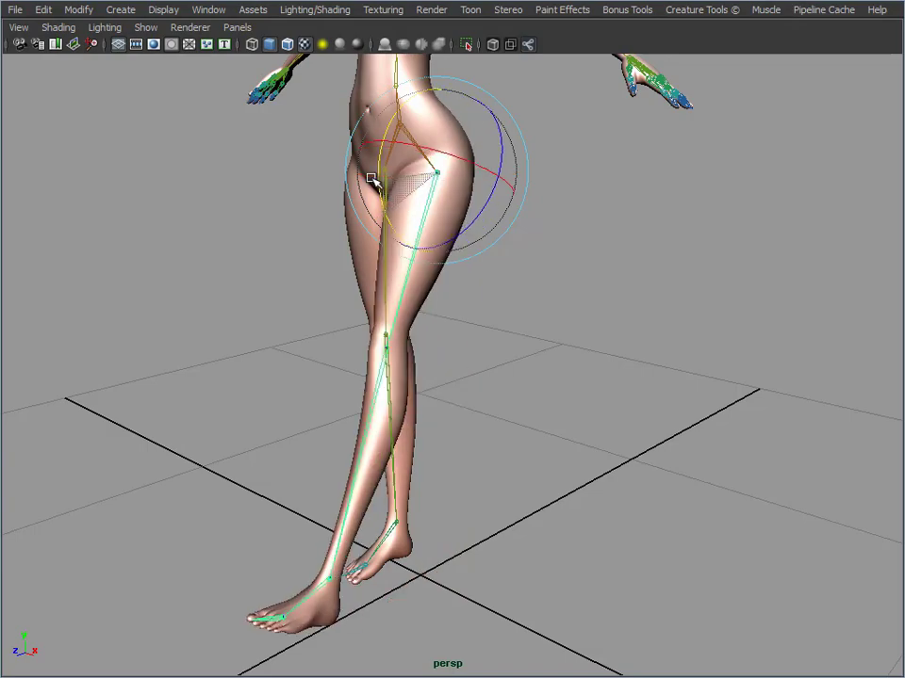
click(368, 432)
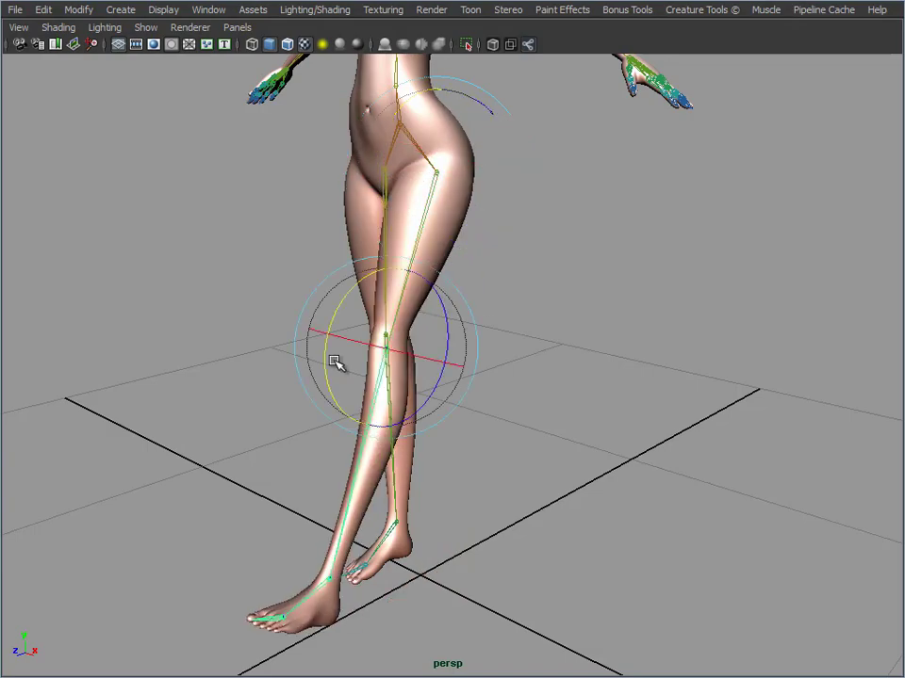
drag(323, 363, 337, 418)
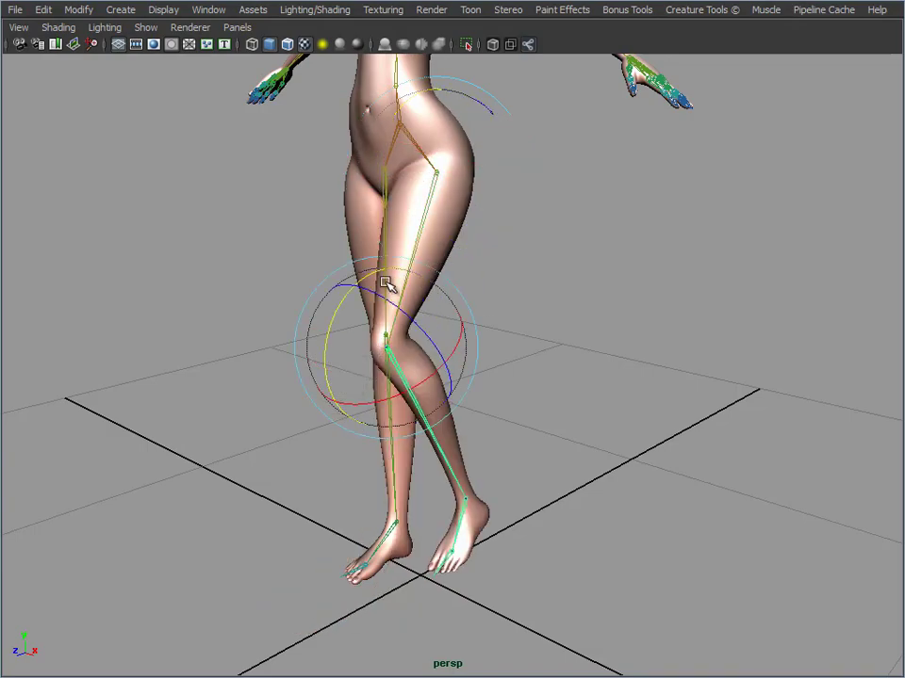
key(ctrl+z)
key(ctrl+z)
key(ctrl+z)
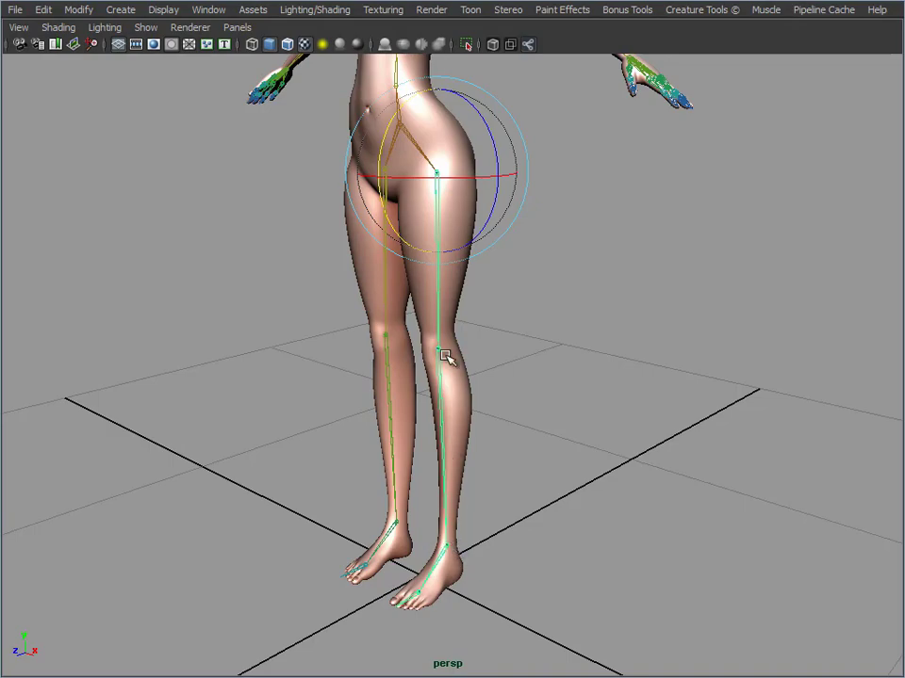
click(609, 300)
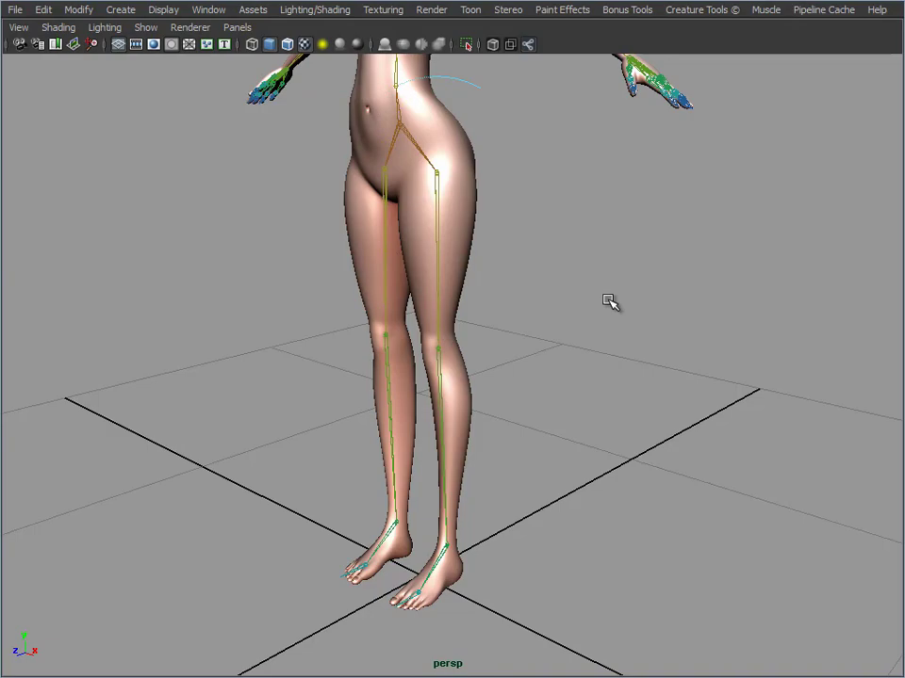
Restore the full interface, switch to the Animation menu set and open the IK Handle Tool's settings
alt+middle_drag(467, 365, 455, 352)
alt+right_drag(455, 351, 384, 226)
key(ctrl+space)
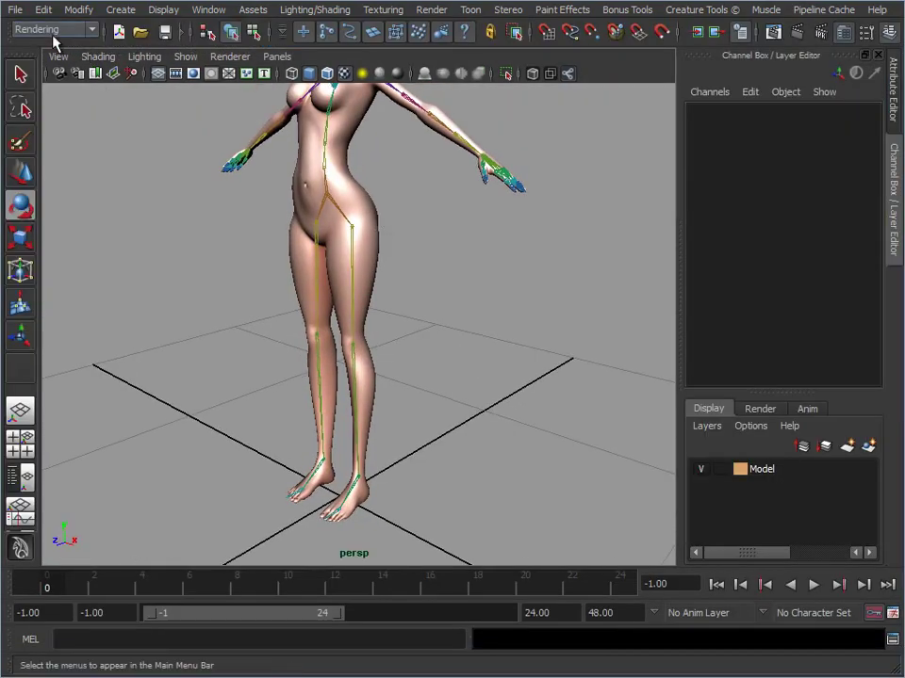
click(53, 31)
click(38, 44)
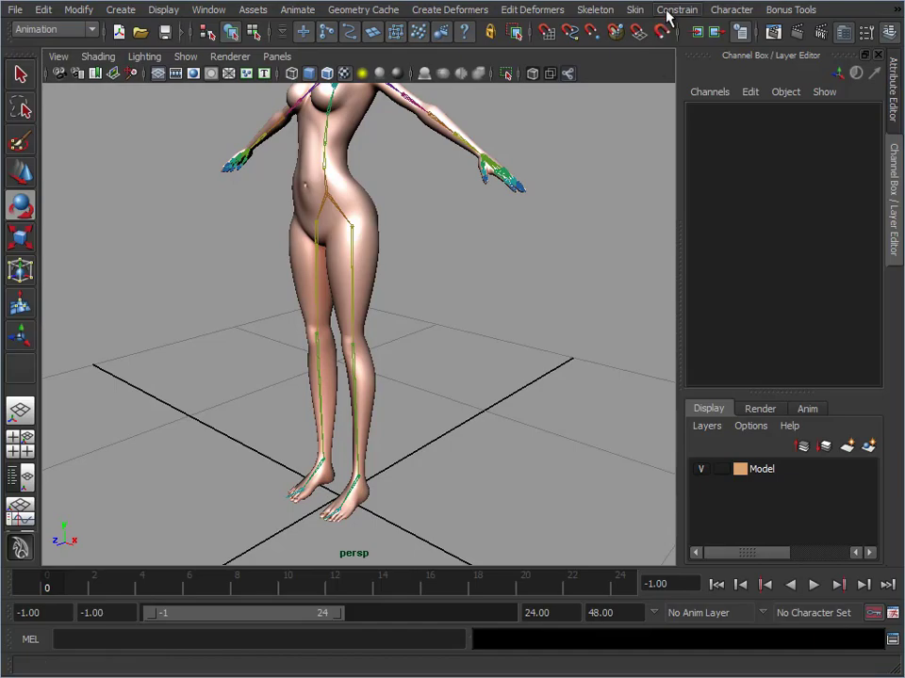
click(596, 11)
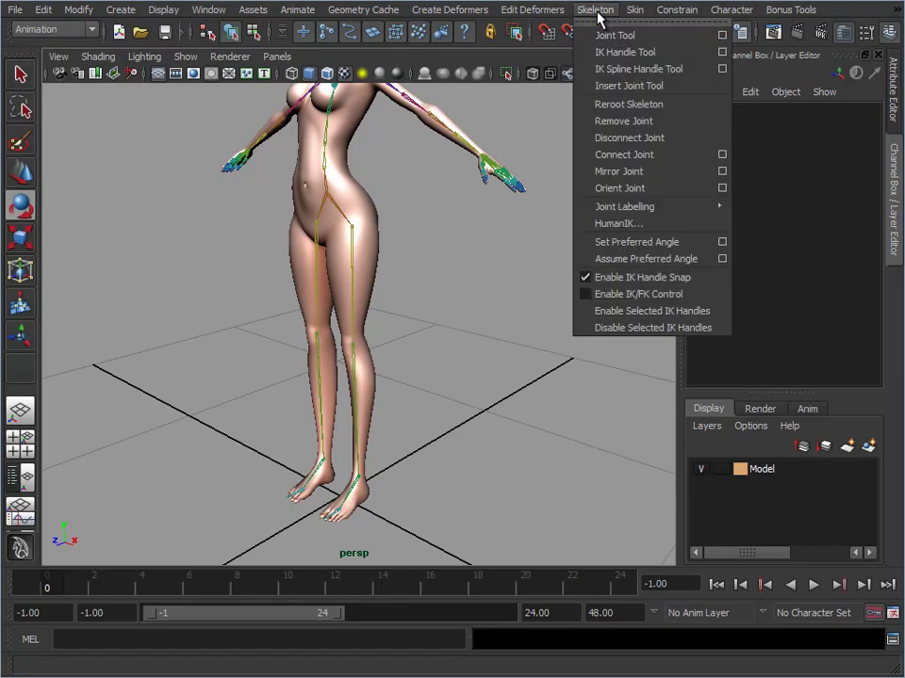
click(721, 53)
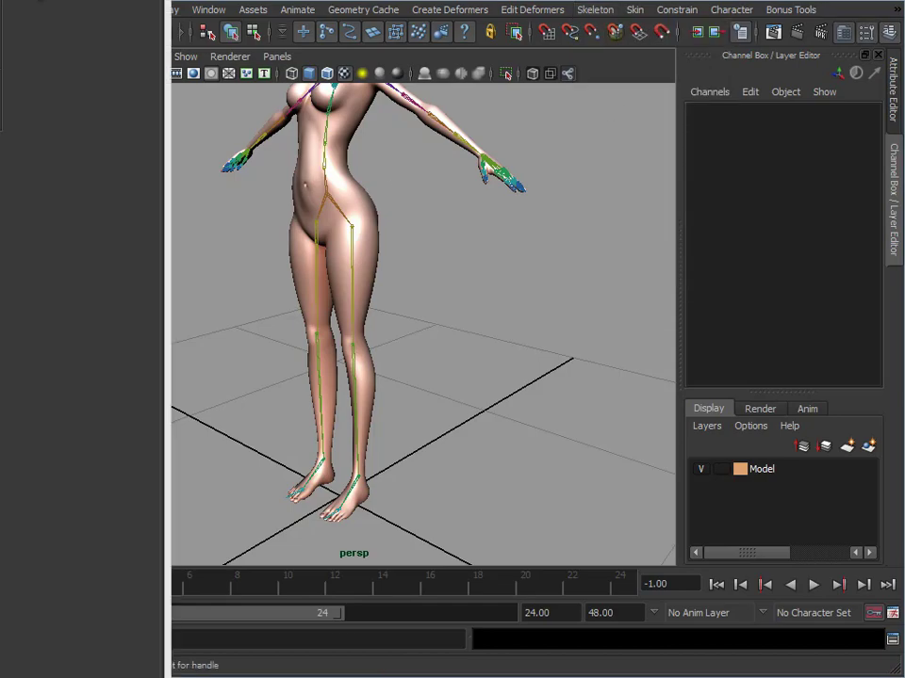
Place the tool settings beside the character and set the IK Handle Tool's current solver to ikRPsolver
drag(84, 272, 637, 101)
drag(378, 289, 461, 285)
alt+middle_drag(374, 274, 323, 264)
click(623, 163)
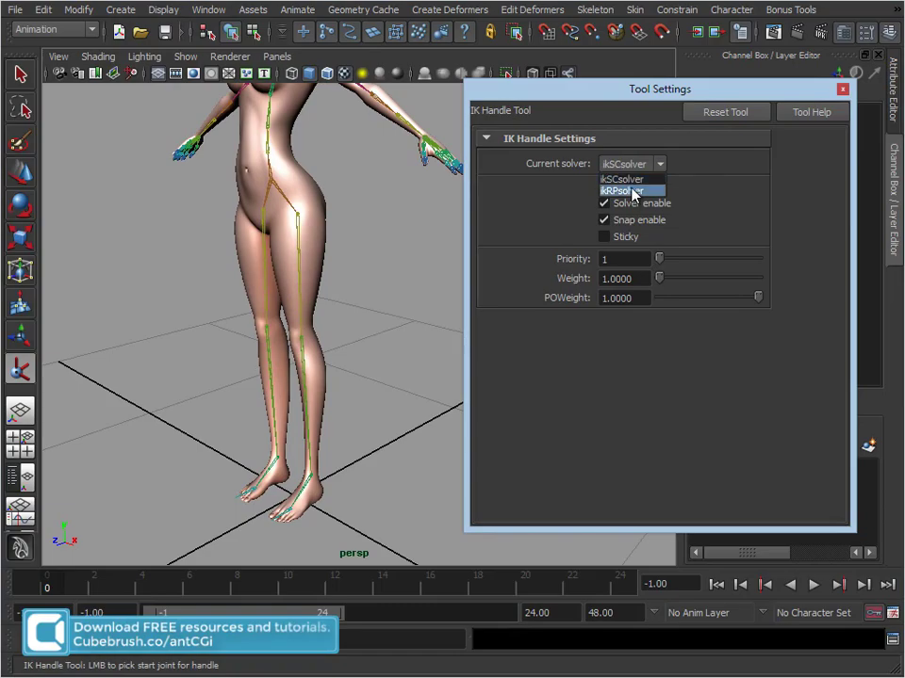
click(635, 179)
click(632, 167)
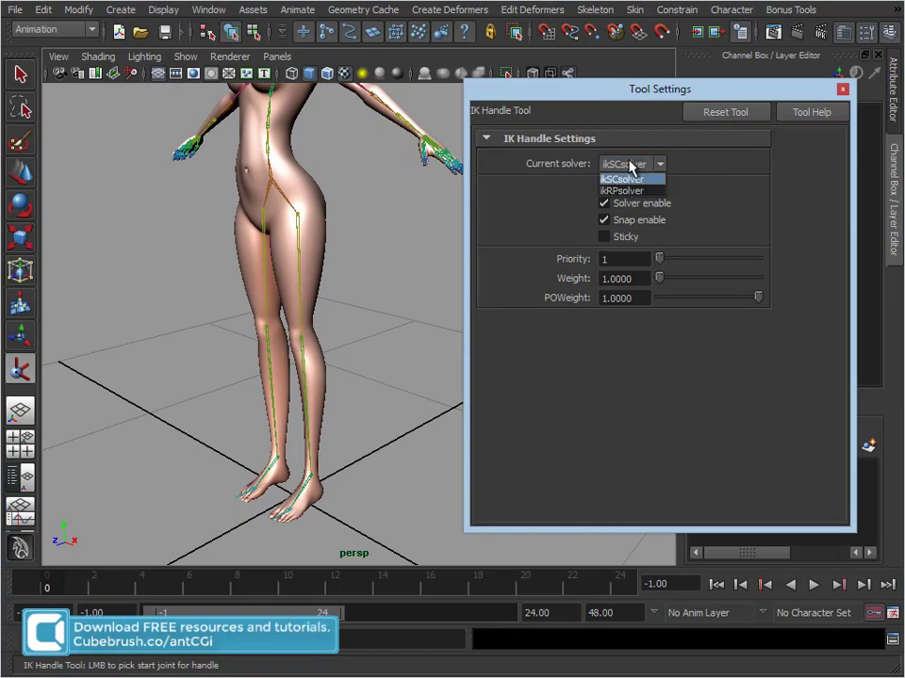
click(632, 193)
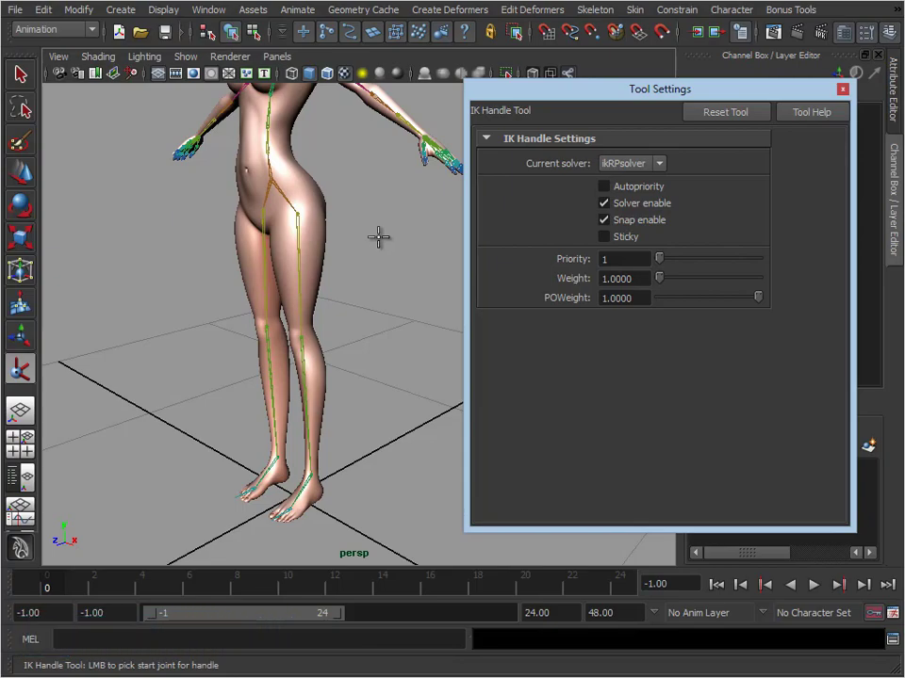
Create an IK handle running from the left hip joint to the left ankle joint
alt+middle_drag(291, 325, 299, 277)
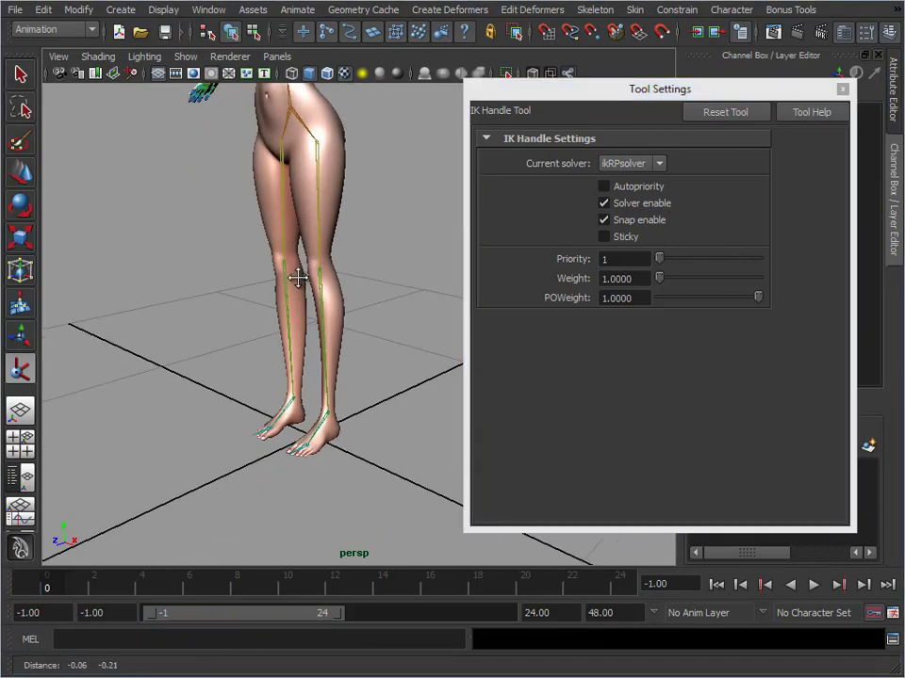
alt+right_drag(299, 277, 318, 278)
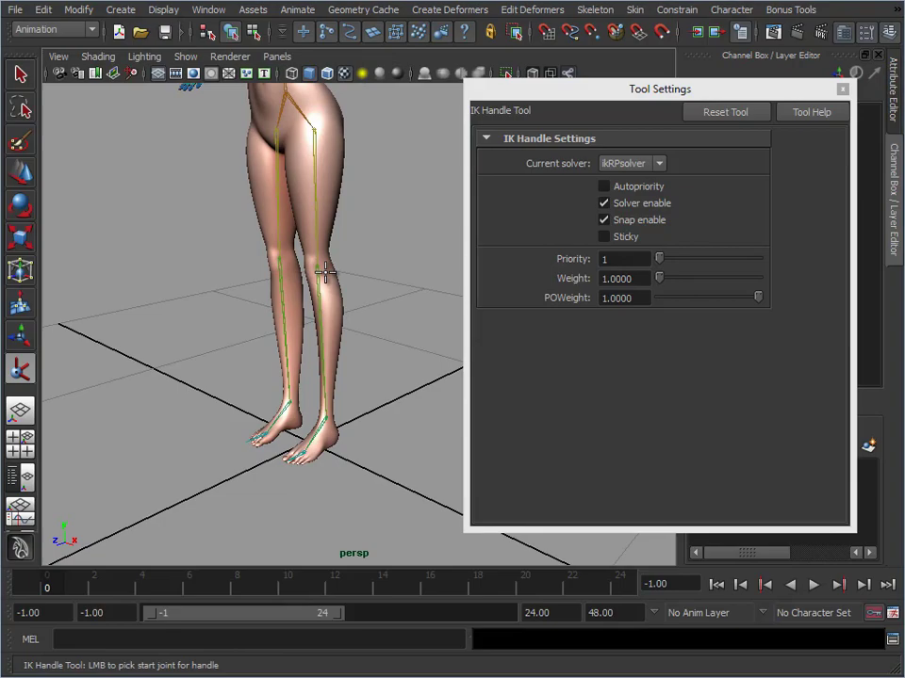
click(316, 135)
alt+drag(337, 196, 395, 200)
alt+right_drag(395, 199, 397, 199)
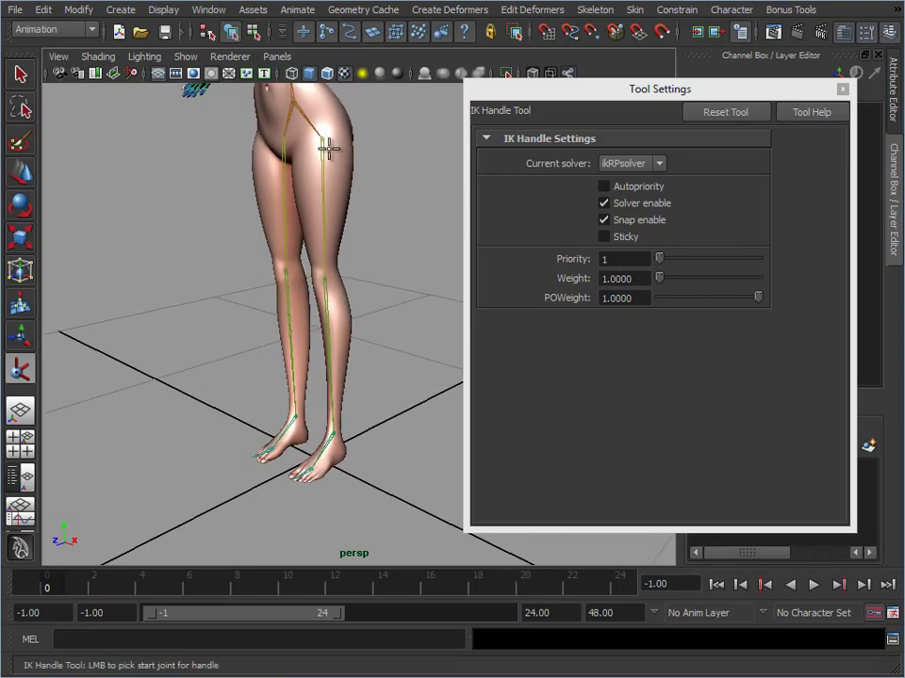
click(322, 141)
alt+middle_drag(329, 388, 349, 240)
alt+right_drag(348, 240, 568, 306)
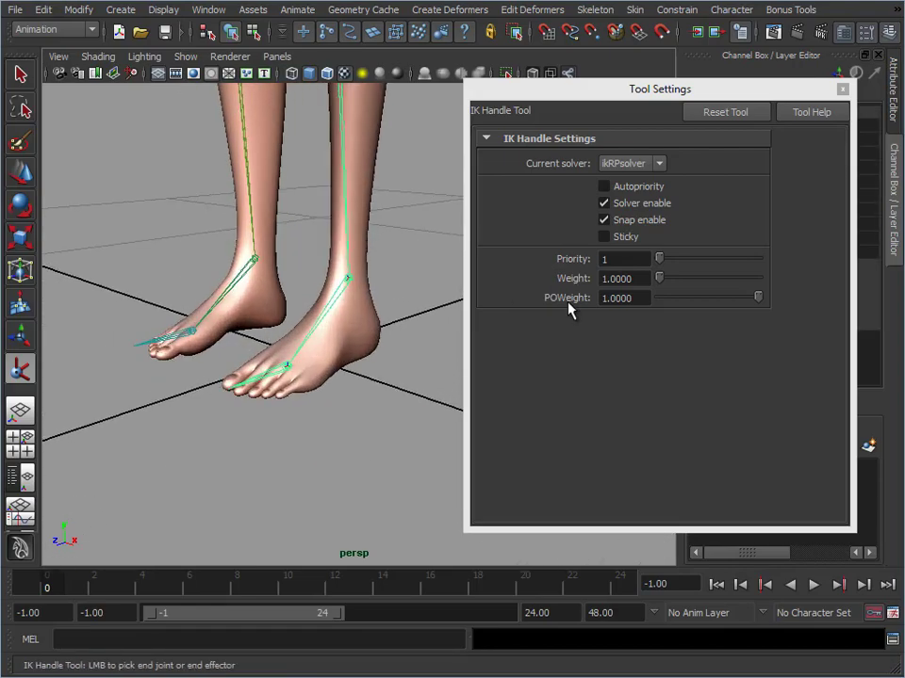
click(347, 280)
Raise the left ankle's IK handle to test how the knee bends and undo the move
key(e)
alt+right_drag(371, 413, 351, 345)
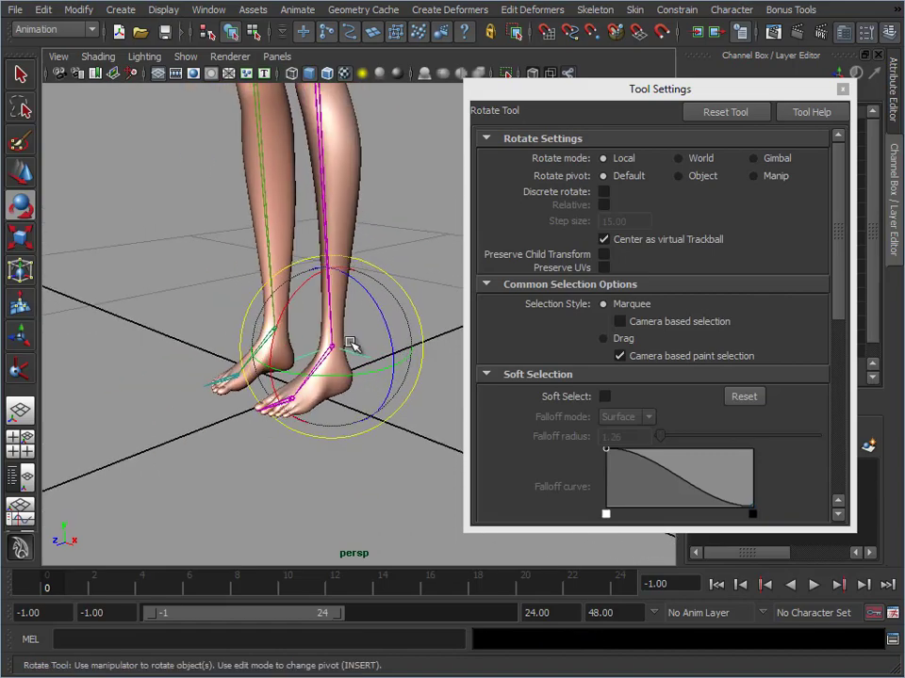
alt+middle_drag(384, 322, 360, 405)
alt+right_drag(360, 405, 298, 382)
click(377, 347)
click(350, 392)
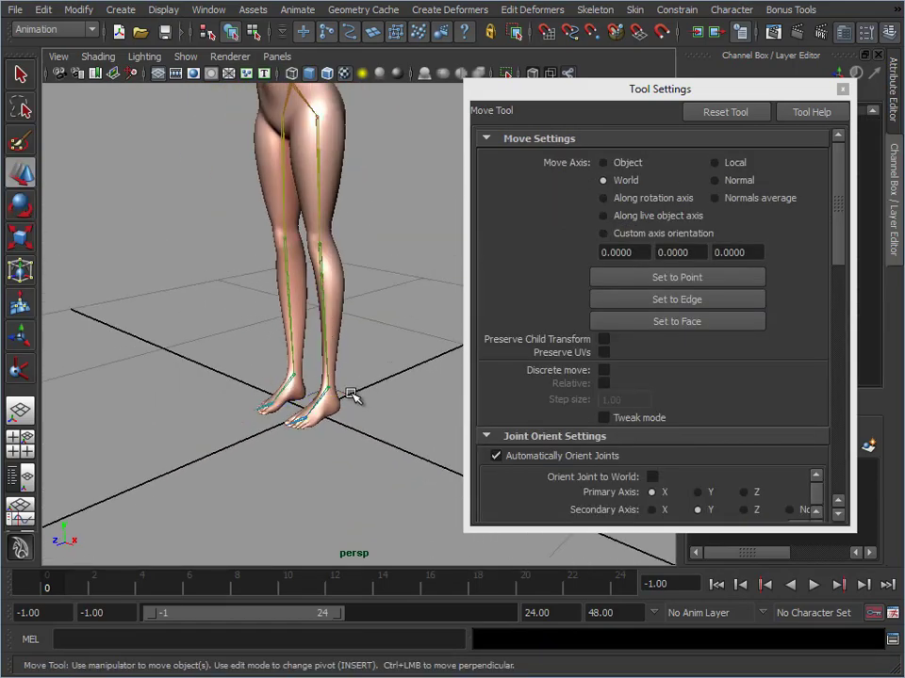
drag(328, 323, 317, 267)
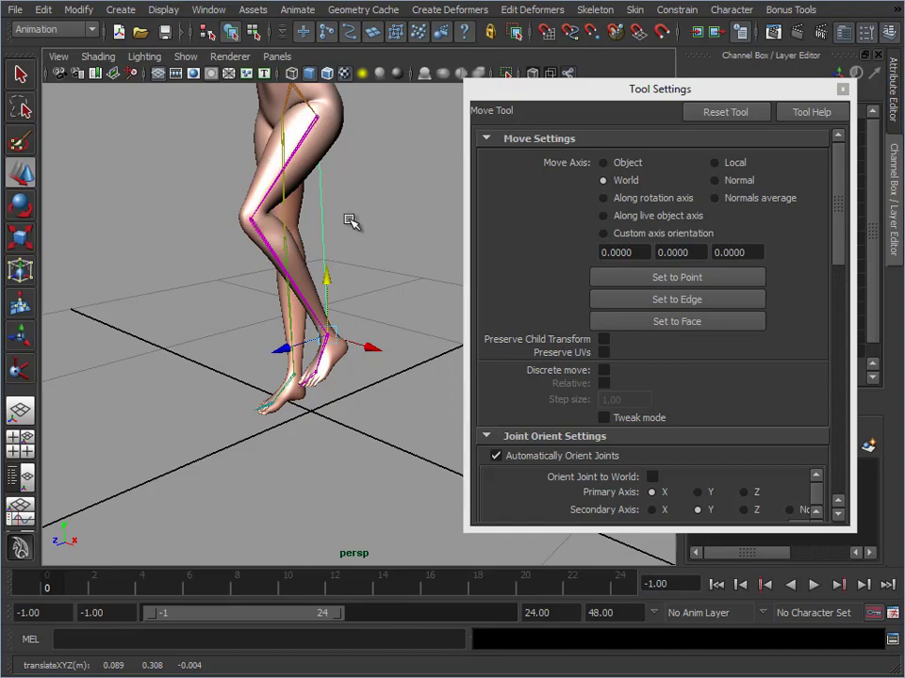
key(ctrl+z)
key(ctrl+z)
key(ctrl+z)
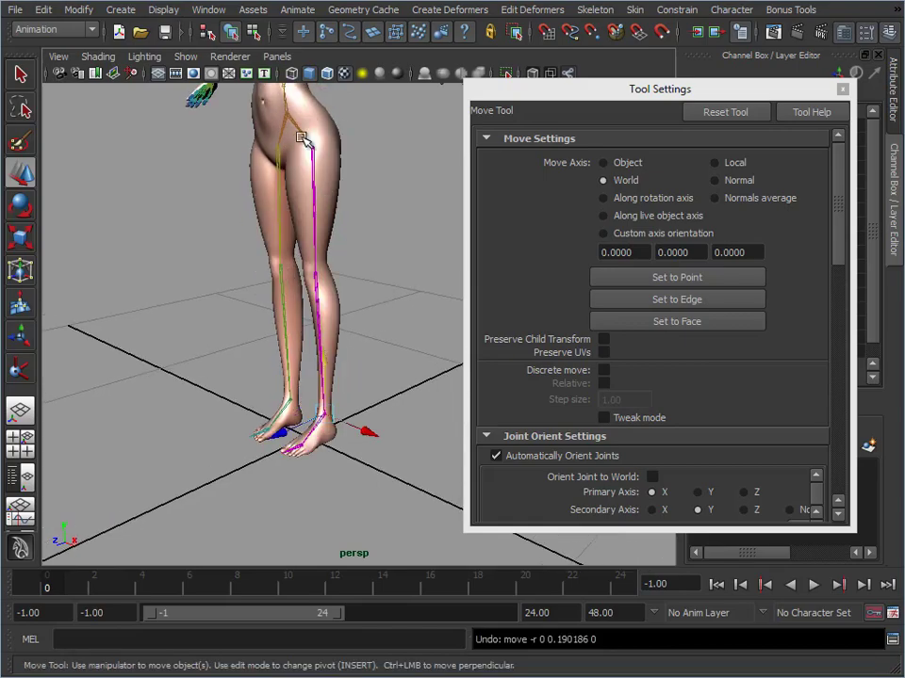
Move the root joint vertically to test how the left leg's IK handle responds and undo the move
click(298, 128)
alt+middle_drag(328, 154, 329, 188)
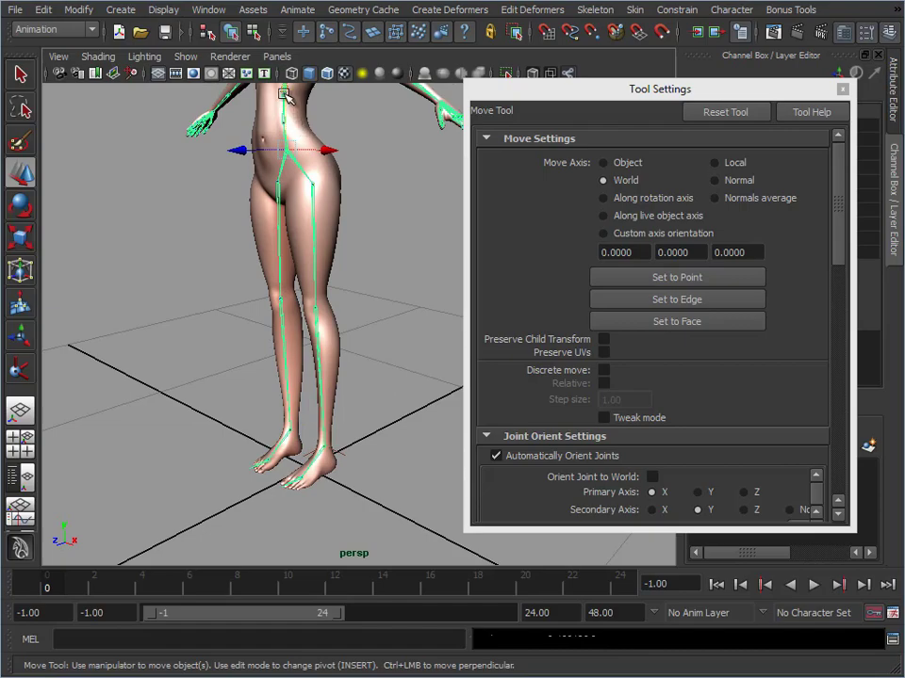
drag(285, 93, 285, 149)
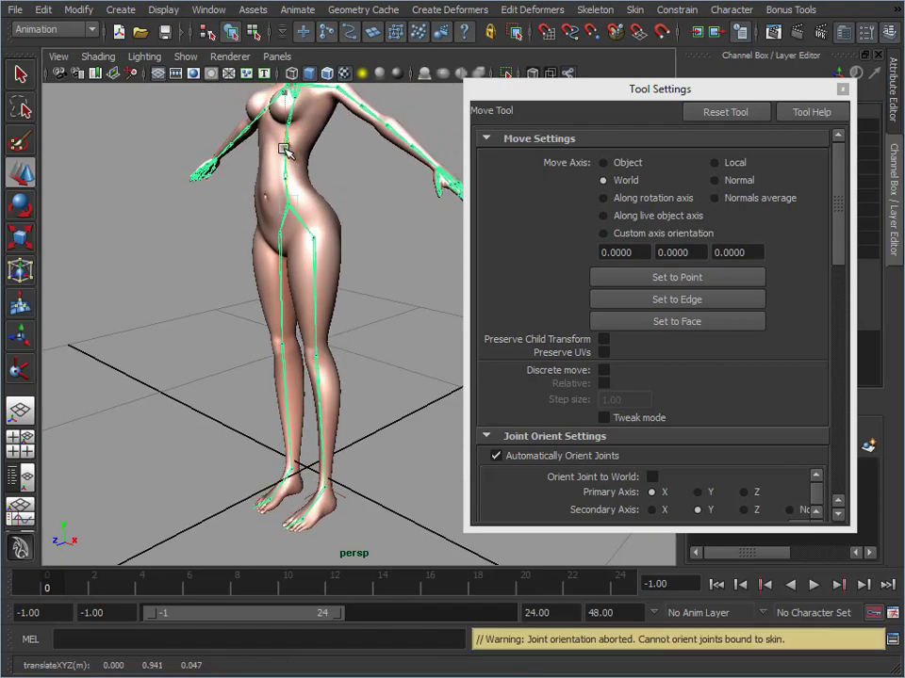
key(ctrl+z)
Close the tool settings and set the Stickiness of the left hip-to-ankle IK handle to sticky
click(345, 454)
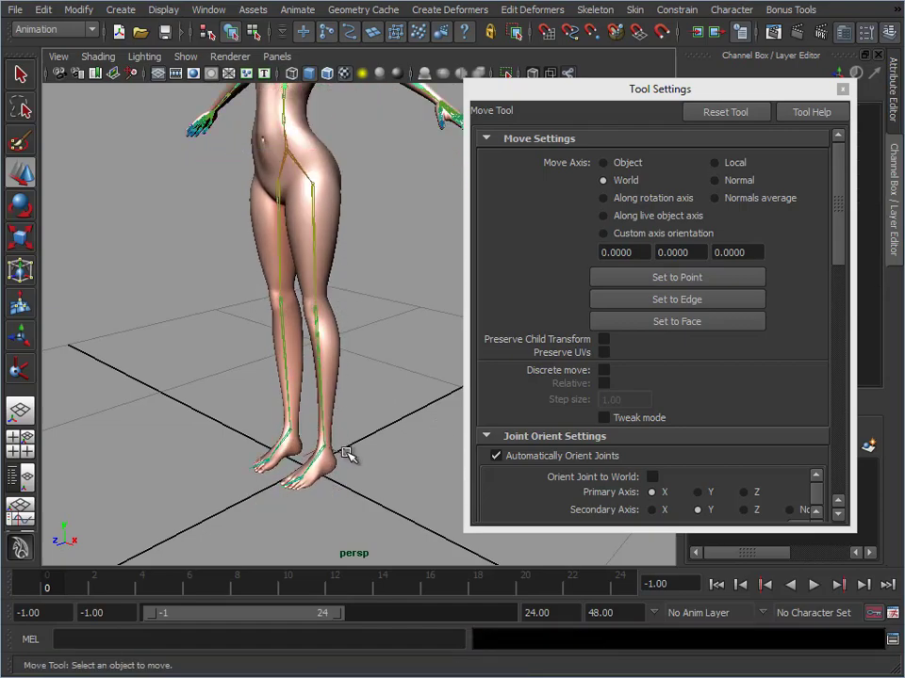
click(345, 456)
click(841, 90)
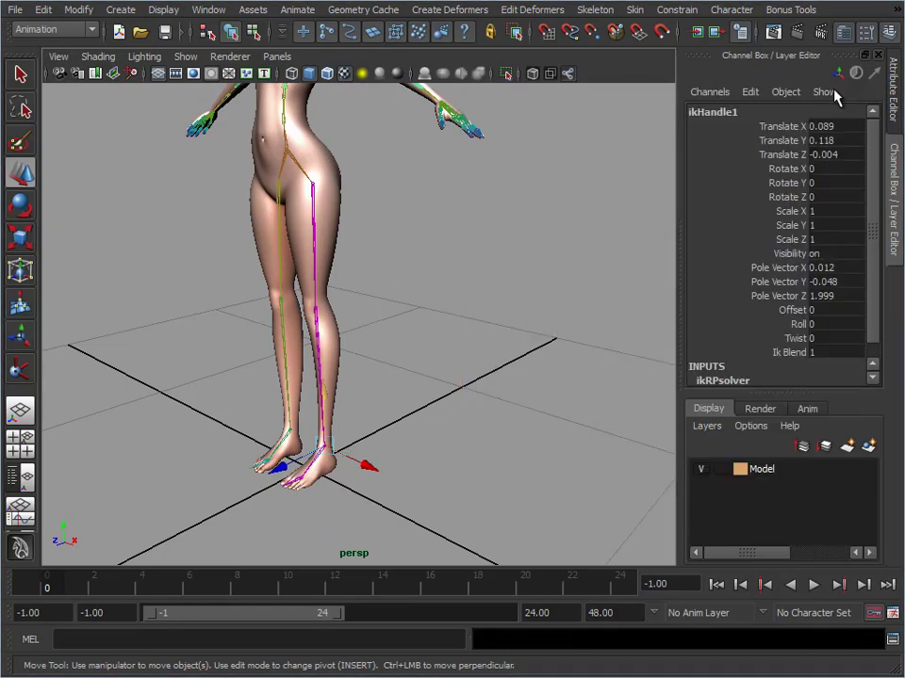
click(893, 108)
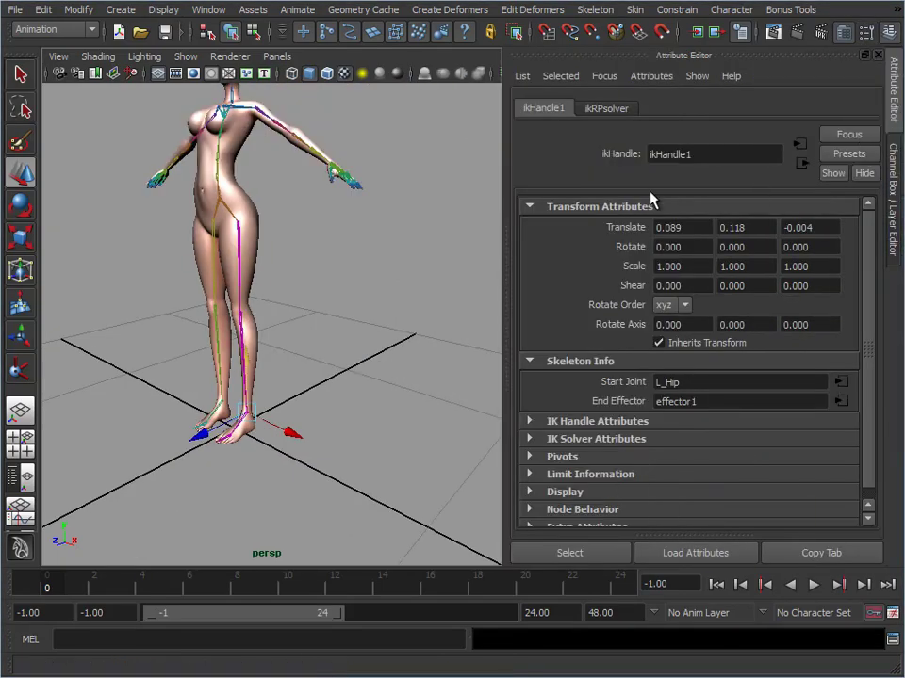
alt+middle_drag(325, 428, 370, 390)
alt+right_drag(370, 390, 469, 366)
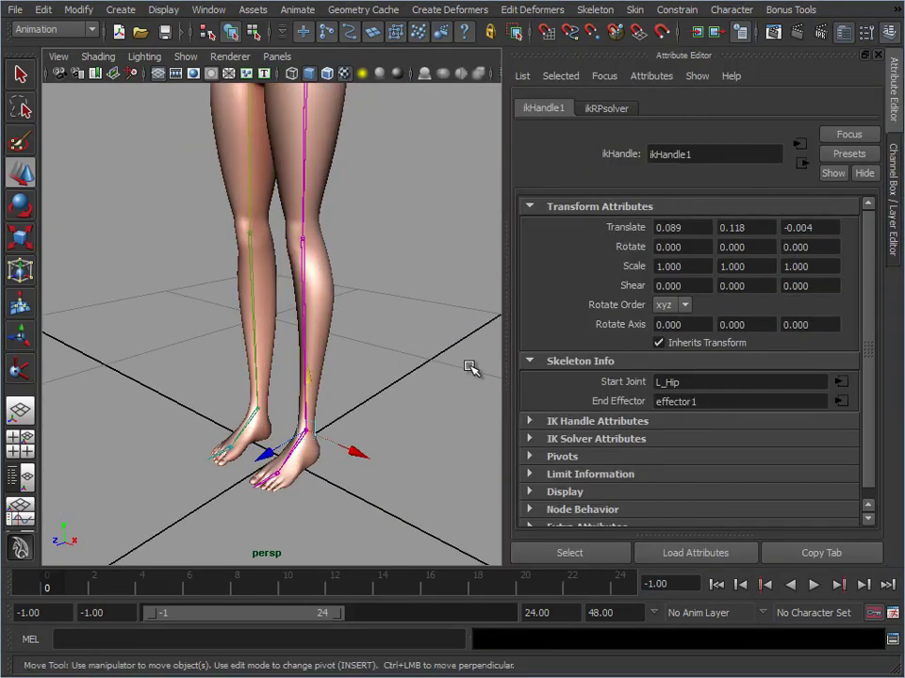
click(617, 439)
scroll(600, 381, down, 5)
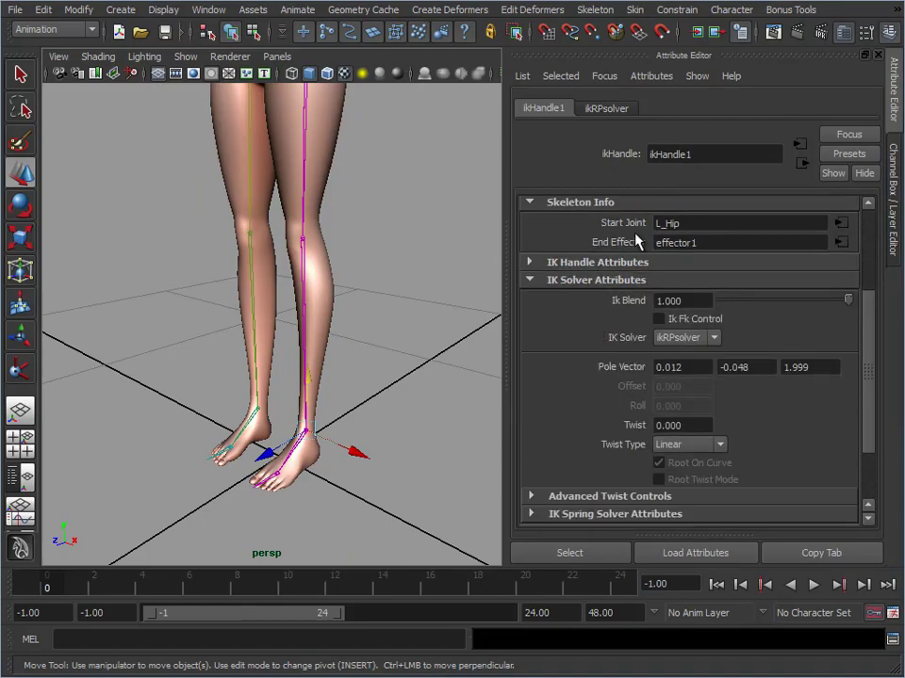
click(628, 262)
click(673, 299)
click(675, 320)
Lower the root joint to test whether the sticky left leg handle keeps the foot planted and undo the move
alt+middle_drag(395, 302, 359, 348)
alt+right_drag(359, 347, 295, 206)
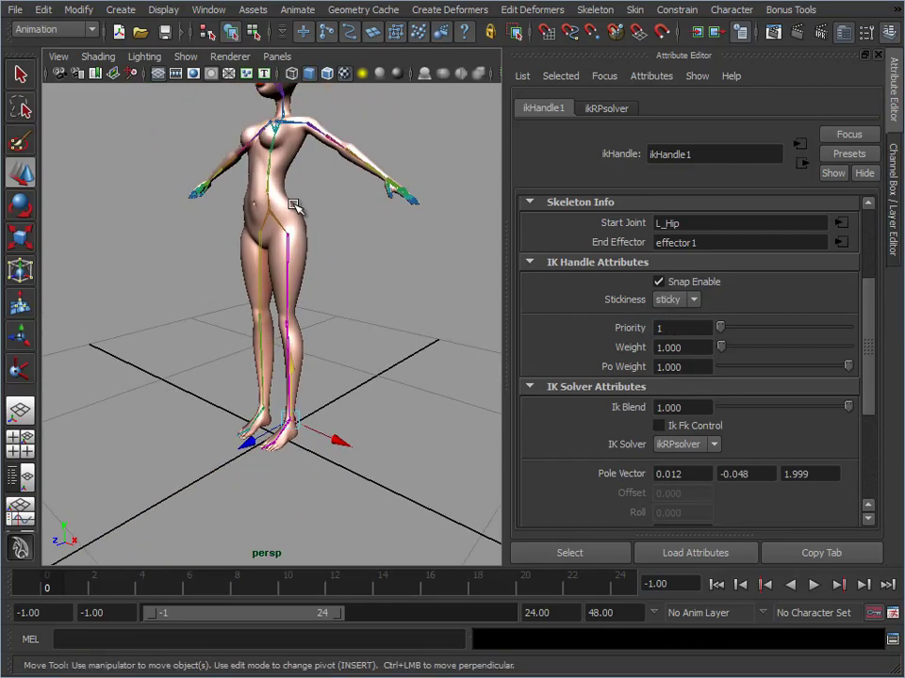
click(279, 220)
drag(268, 149, 277, 264)
key(ctrl+z)
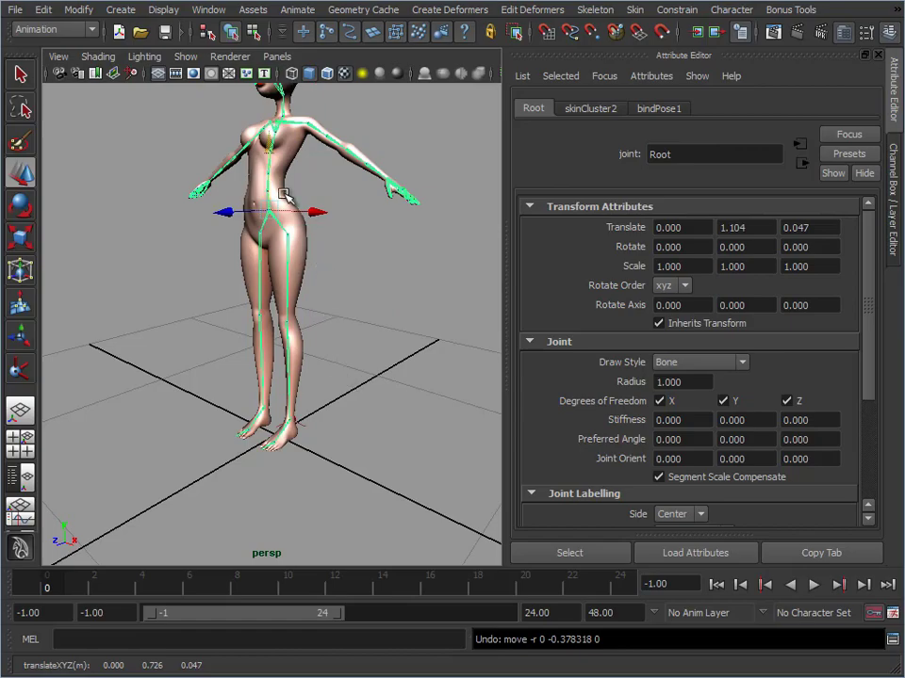
Show the Channel Box again, reopen the IK Handle Tool's settings and set the current solver to ikSCsolver
click(888, 186)
alt+middle_drag(366, 337, 367, 191)
alt+right_drag(396, 212, 545, 294)
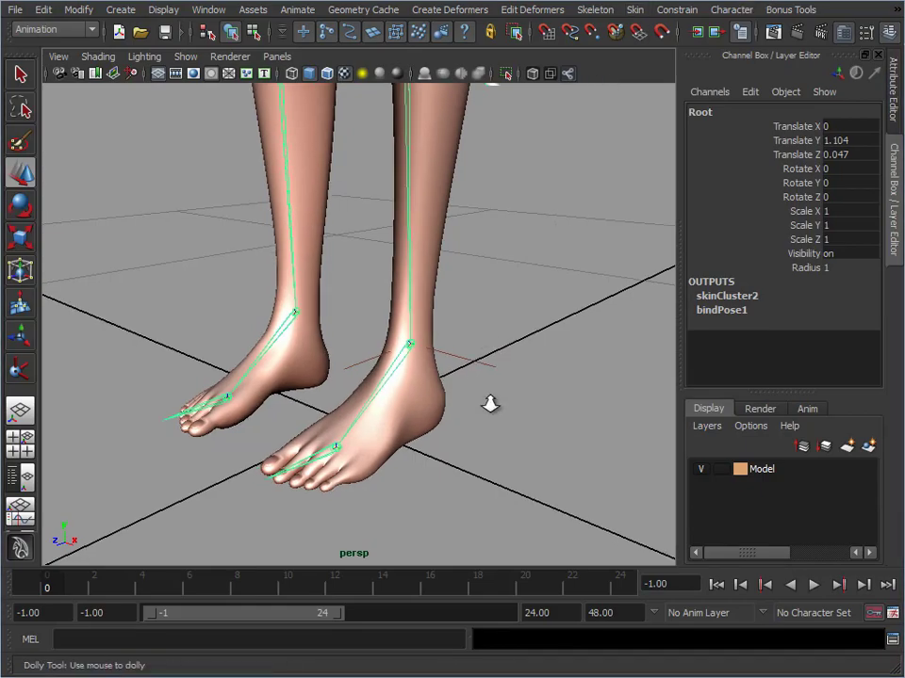
alt+right_drag(489, 404, 281, 381)
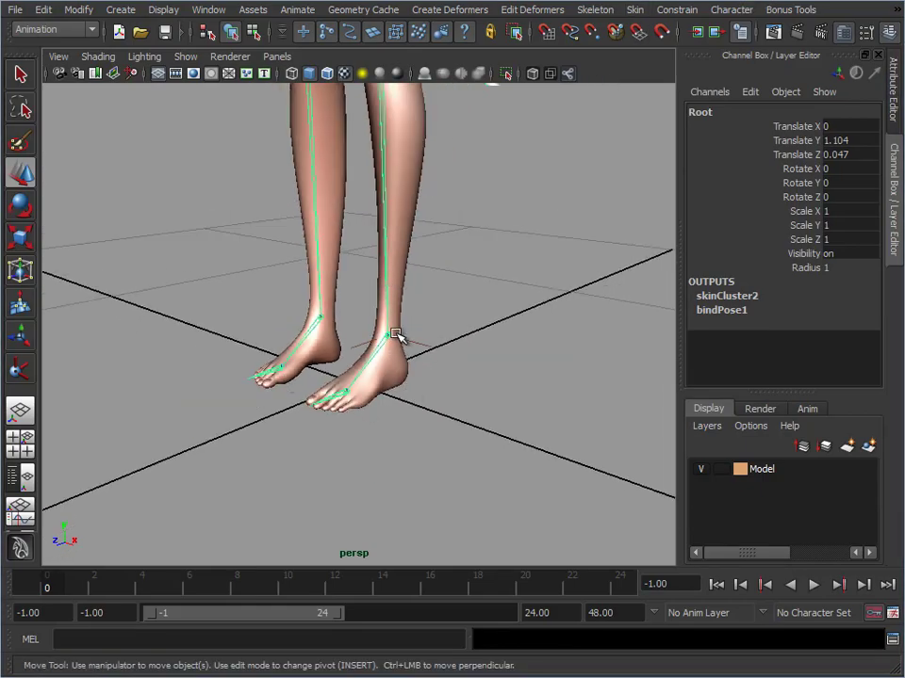
double_click(18, 371)
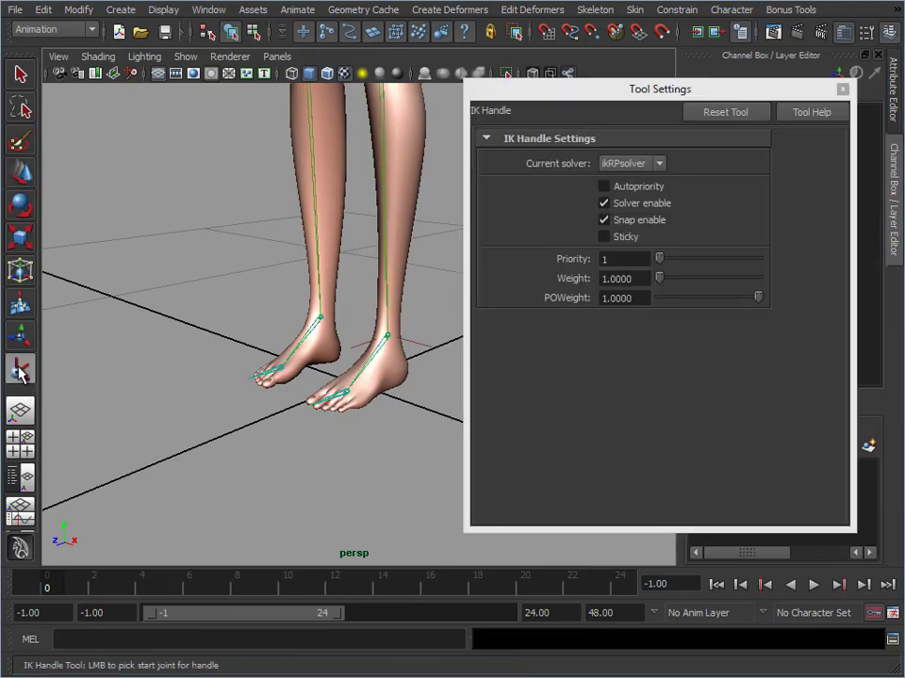
click(637, 170)
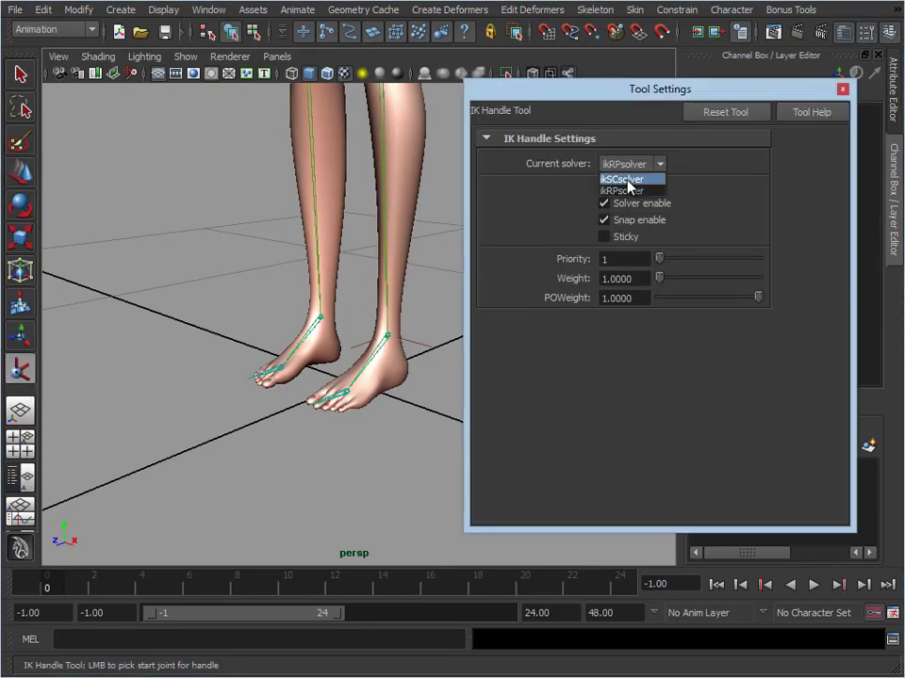
Create a single-chain IK handle running from the left ankle joint to the left ball joint
alt+middle_drag(334, 295, 317, 283)
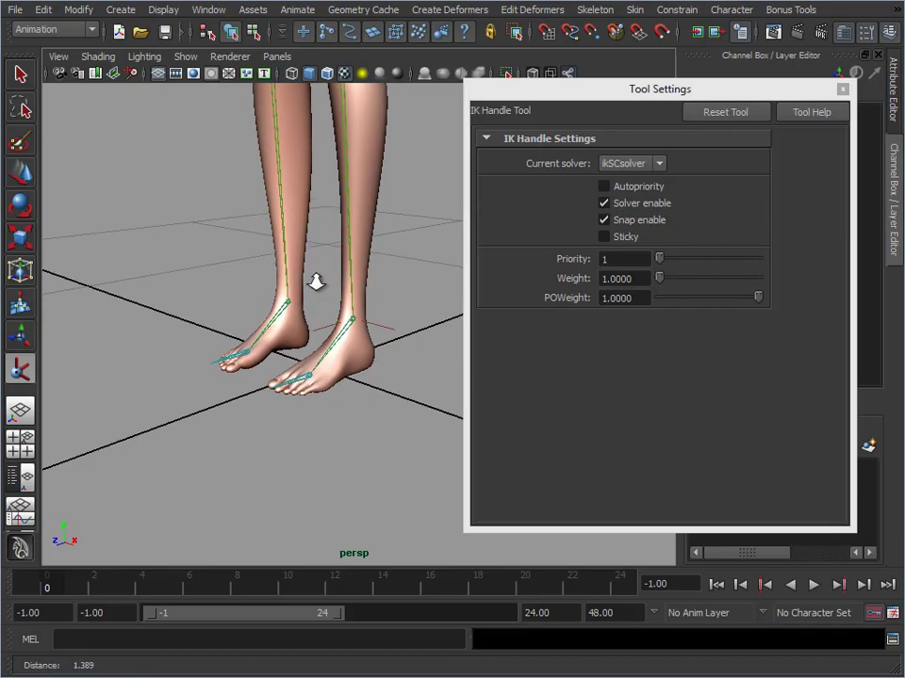
alt+right_drag(317, 283, 470, 282)
alt+middle_drag(345, 331, 398, 291)
click(401, 282)
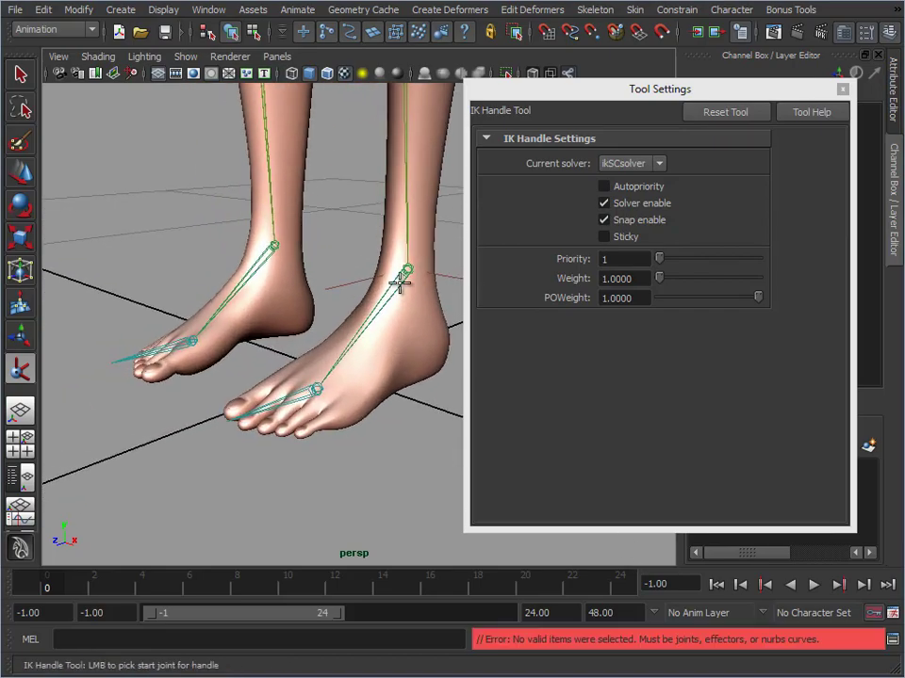
click(407, 270)
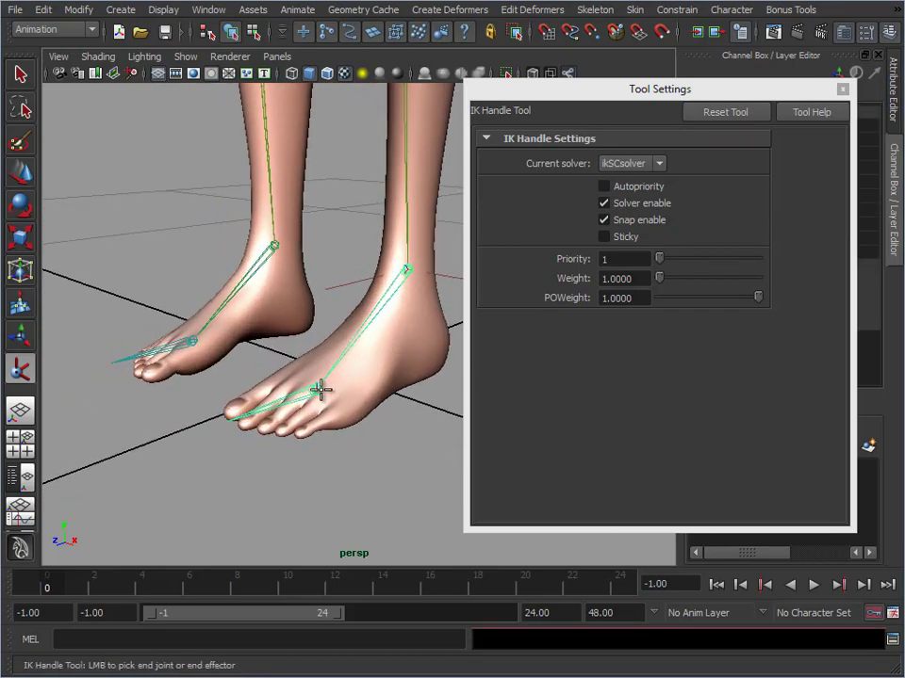
click(321, 389)
key(w)
Select the L_ToeTip joint, clear the tool settings out of the way and set the joint's Visibility to on
alt+middle_drag(368, 389, 252, 413)
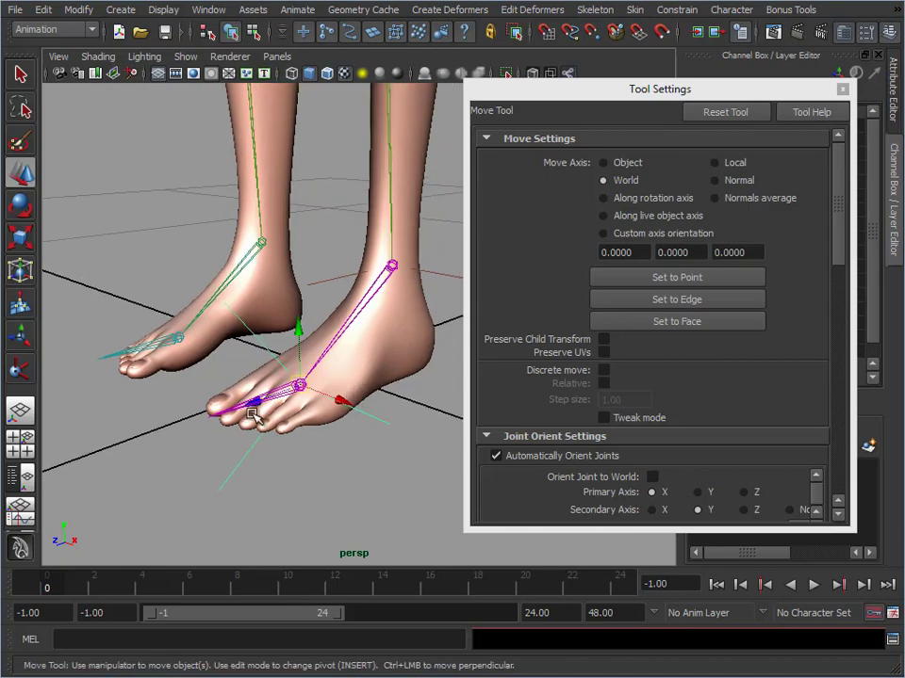
click(229, 405)
click(198, 418)
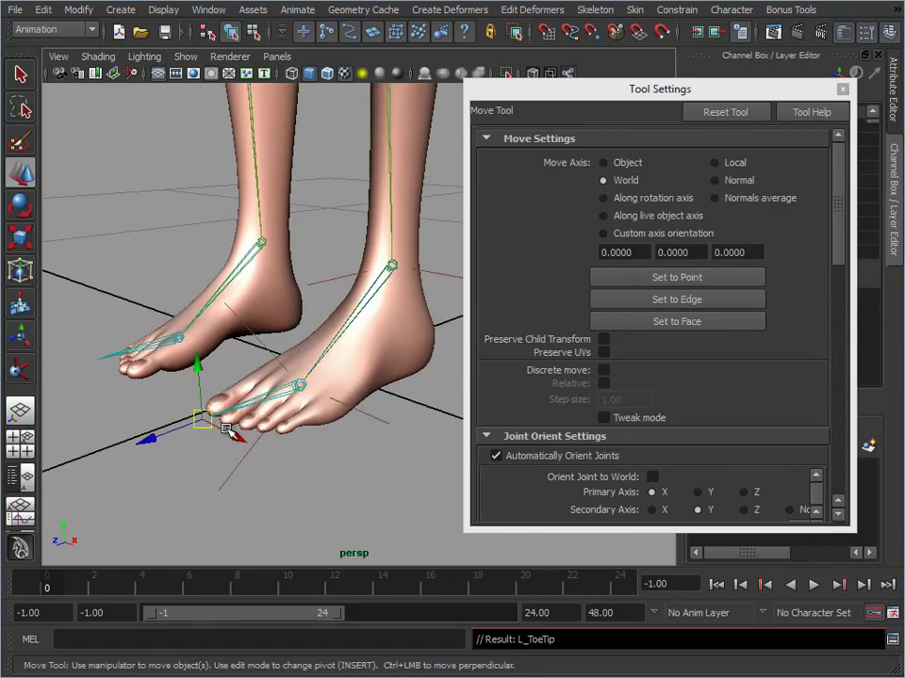
drag(807, 91, 904, 87)
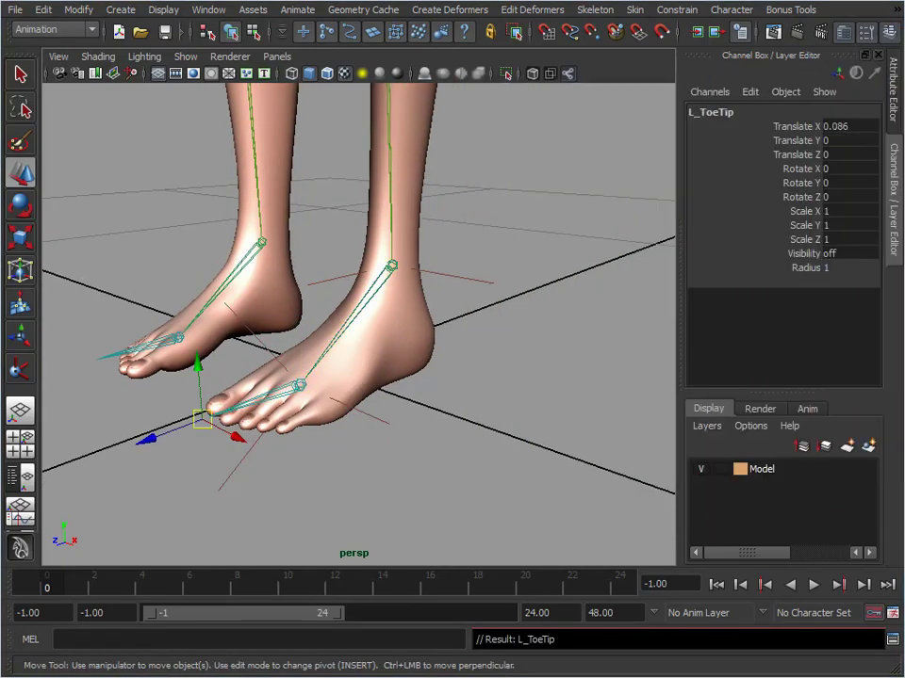
click(838, 256)
text(on)
key(Return)
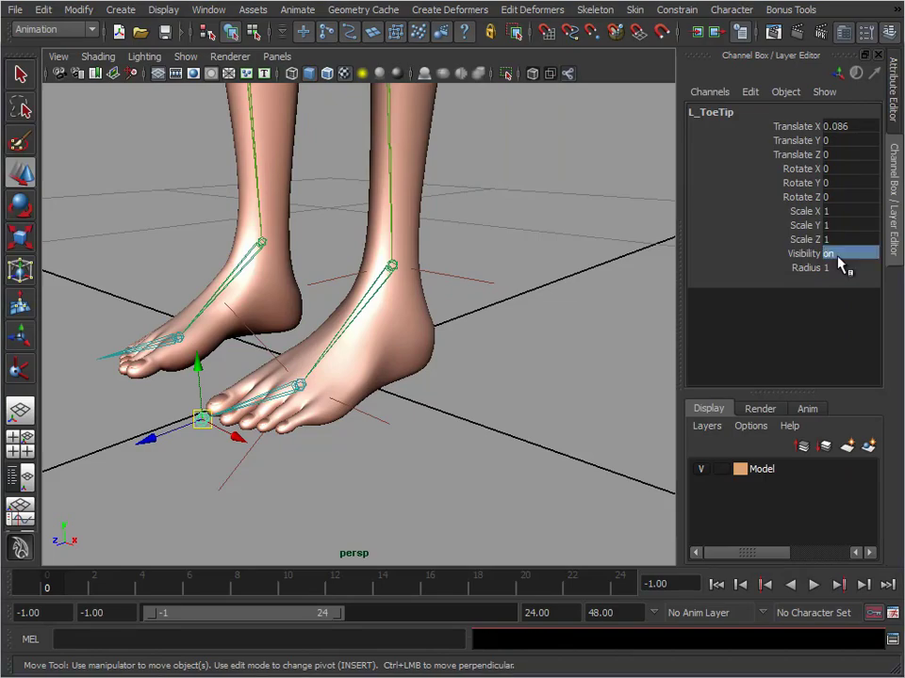
Create an ikSCsolver handle from the left ball joint to the left toe tip joint and close the tool settings
drag(903, 66, 508, 44)
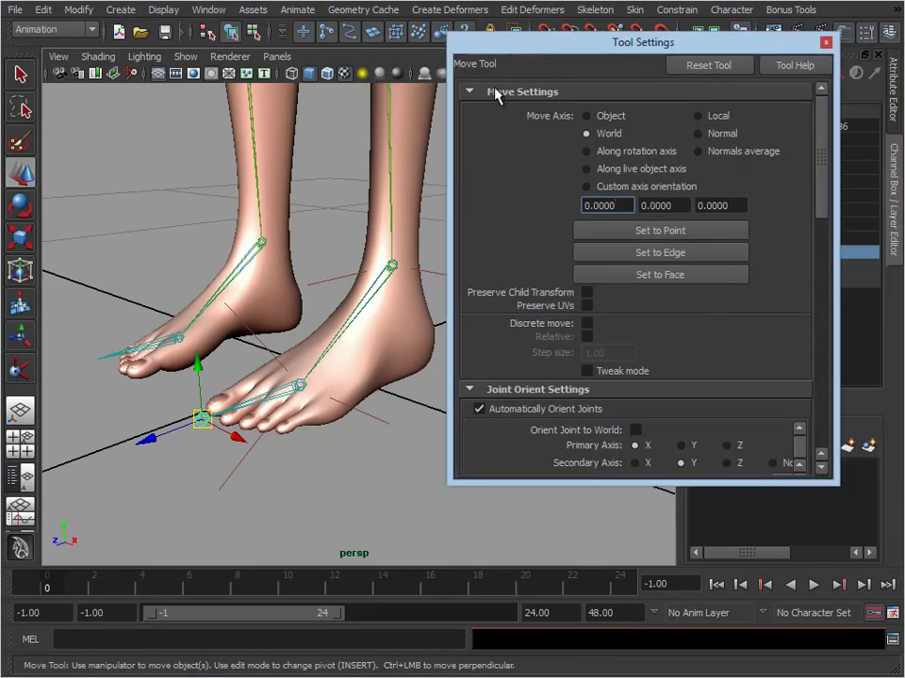
click(327, 460)
click(21, 369)
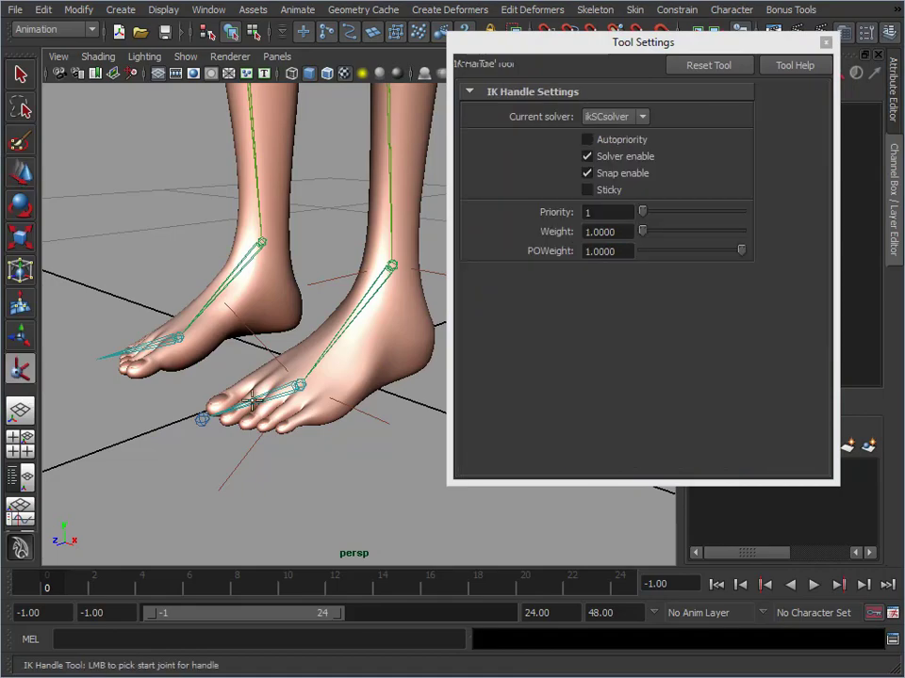
click(201, 417)
key(w)
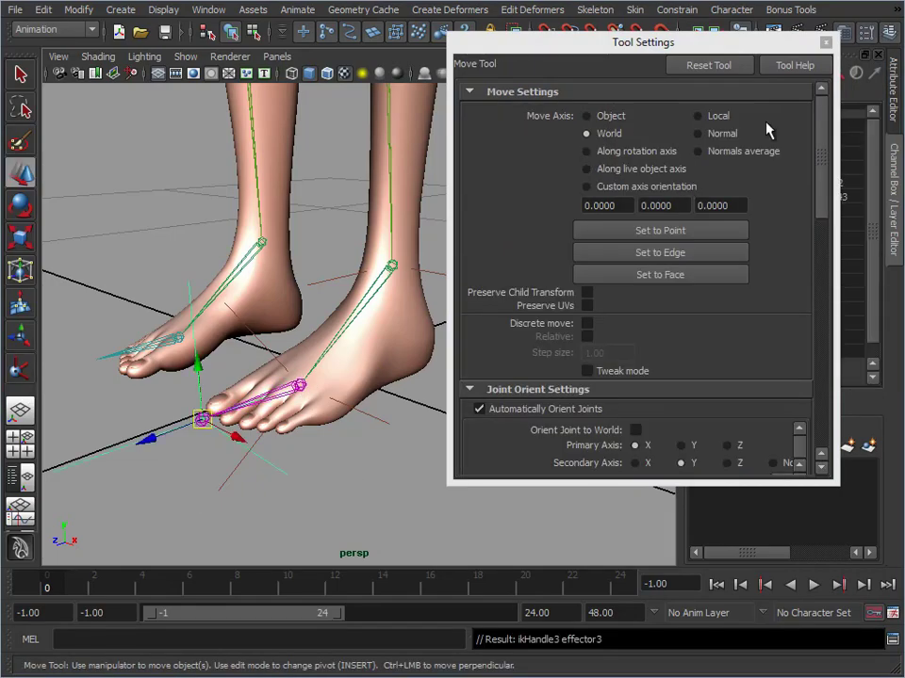
click(823, 41)
Set the Stickiness of the left ball-to-toe and ankle-to-ball IK handles to sticky
alt+middle_drag(575, 207, 476, 279)
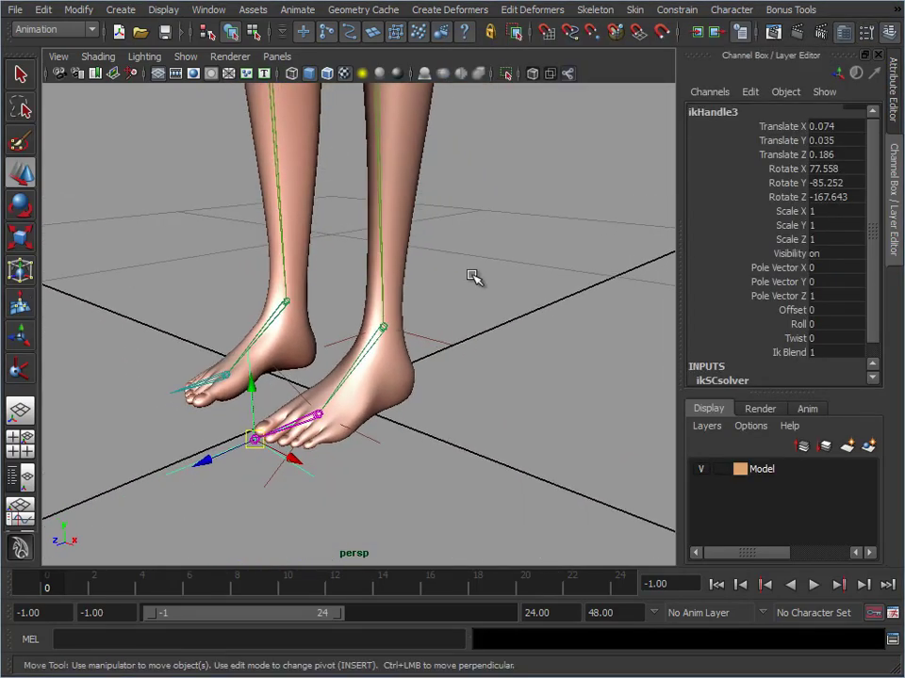
key(ctrl+a)
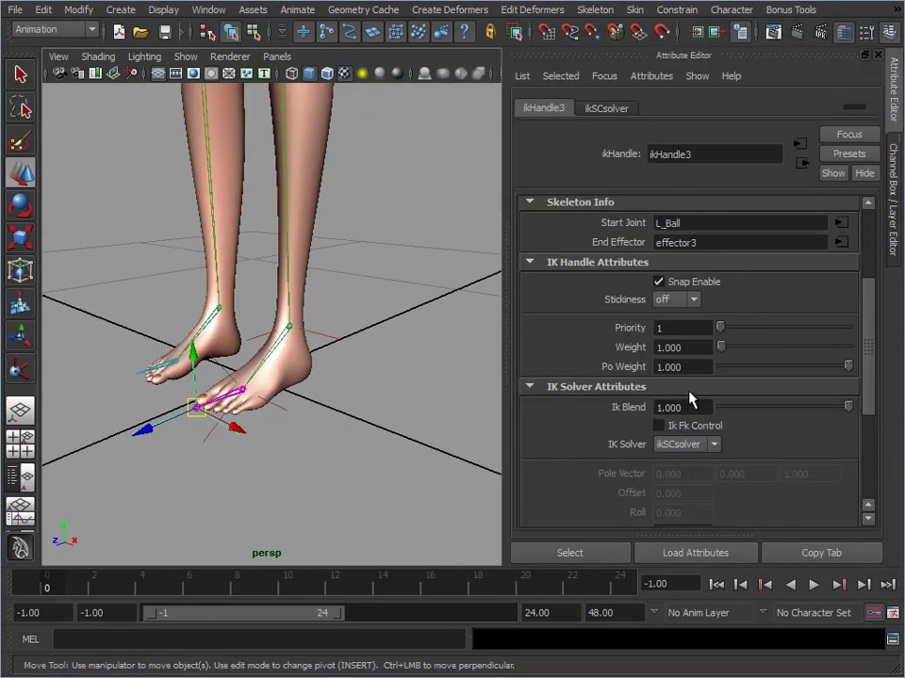
click(671, 327)
click(676, 300)
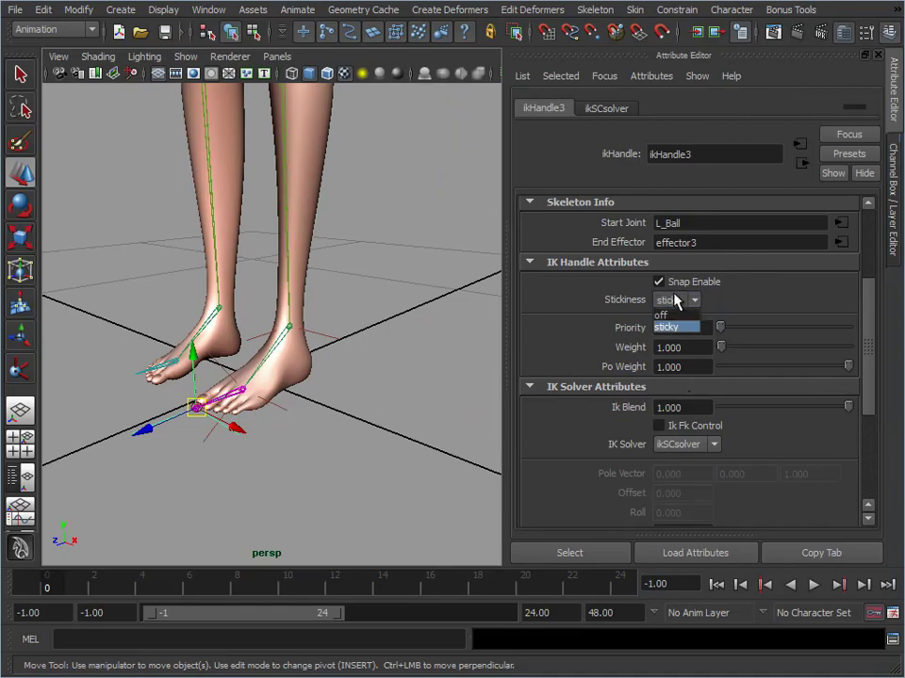
click(673, 327)
click(243, 389)
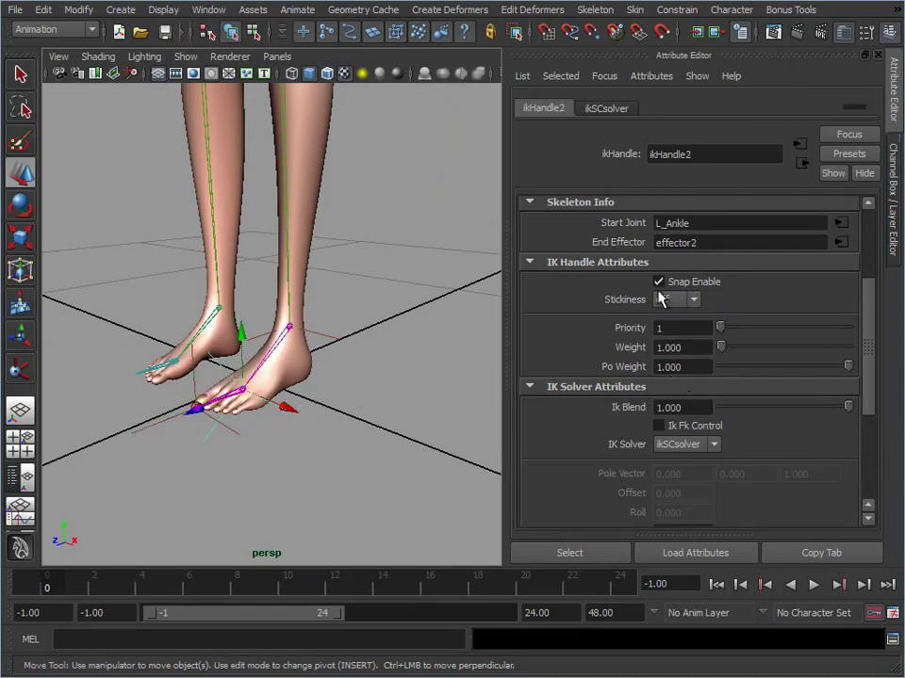
click(674, 299)
click(676, 324)
Lower the root joint to test the left foot with all three IK handles sticky and undo the move
scroll(161, 339, down, 5)
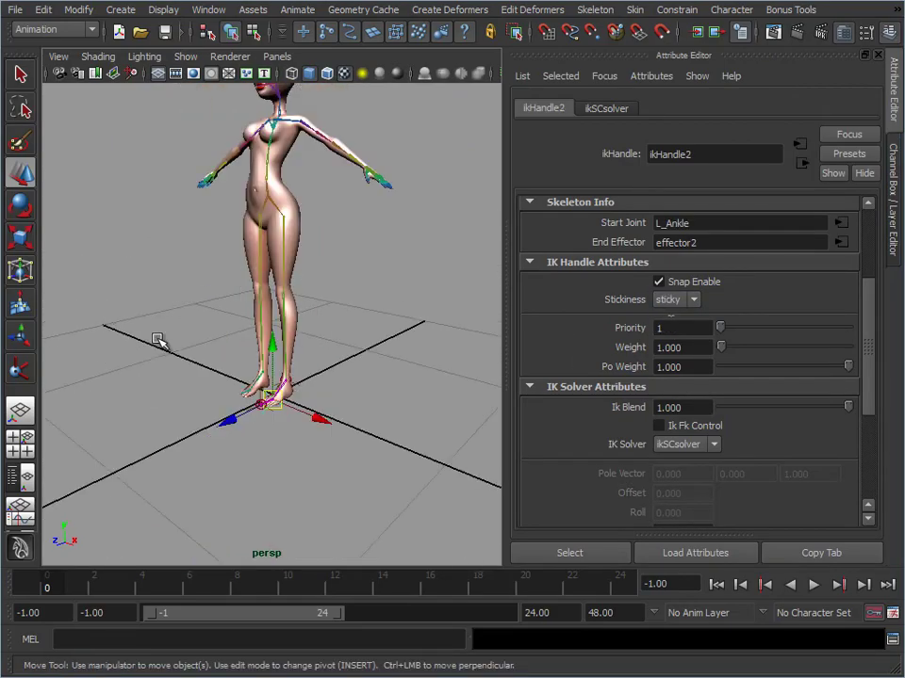
click(274, 200)
alt+middle_drag(259, 249, 277, 264)
alt+right_drag(277, 264, 300, 252)
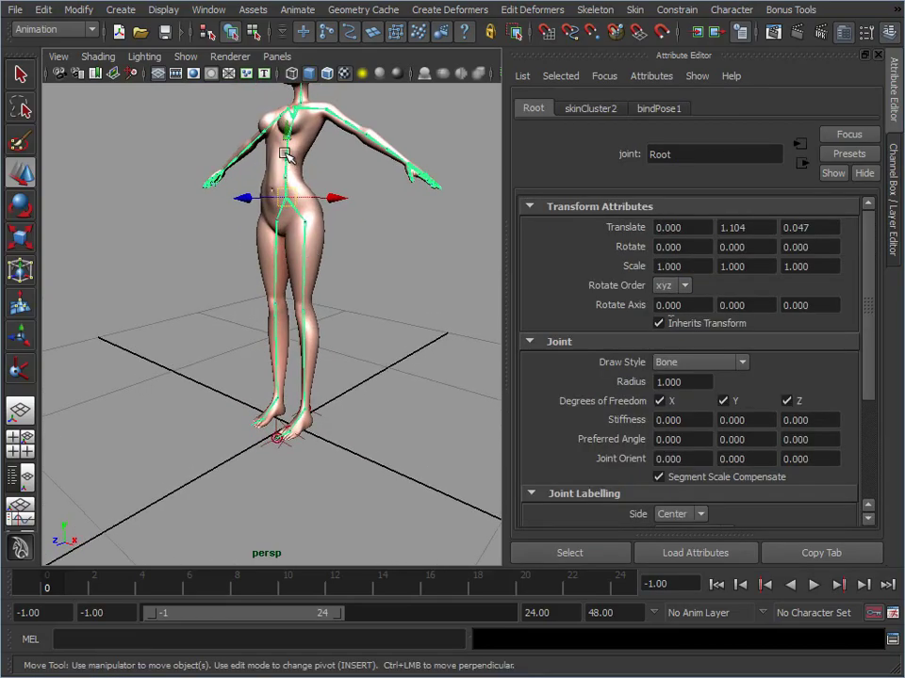
drag(287, 136, 293, 206)
key(ctrl+z)
Examine the left foot's IK handles by selecting the ones at the ankle, ball and toe tip in turn
alt+middle_drag(311, 400, 297, 278)
alt+right_drag(296, 278, 541, 384)
alt+middle_drag(348, 273, 307, 366)
alt+right_drag(307, 366, 394, 294)
drag(303, 281, 382, 366)
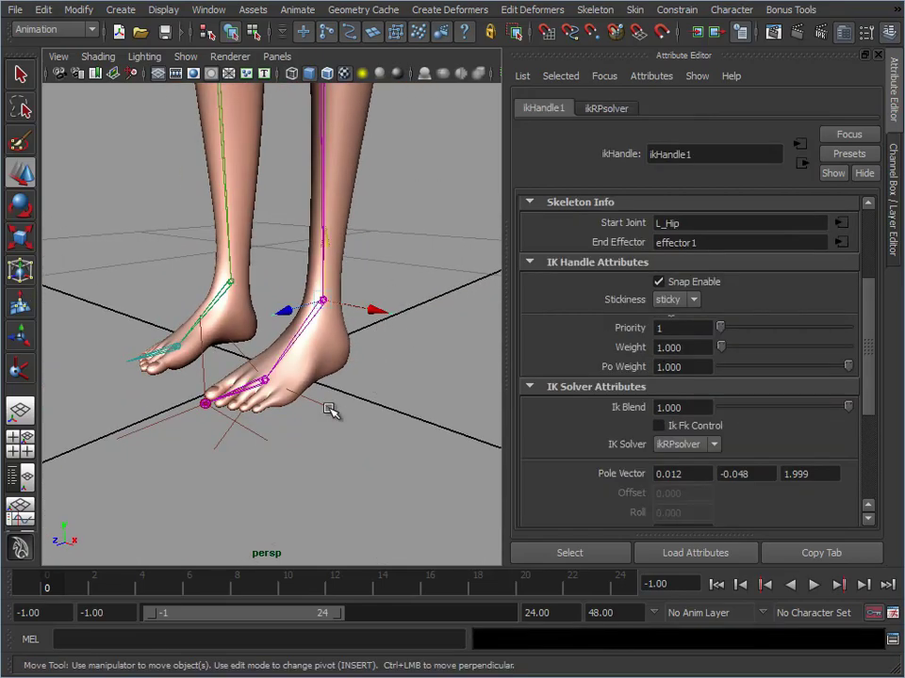
drag(333, 415, 308, 478)
drag(330, 401, 273, 456)
drag(184, 381, 229, 433)
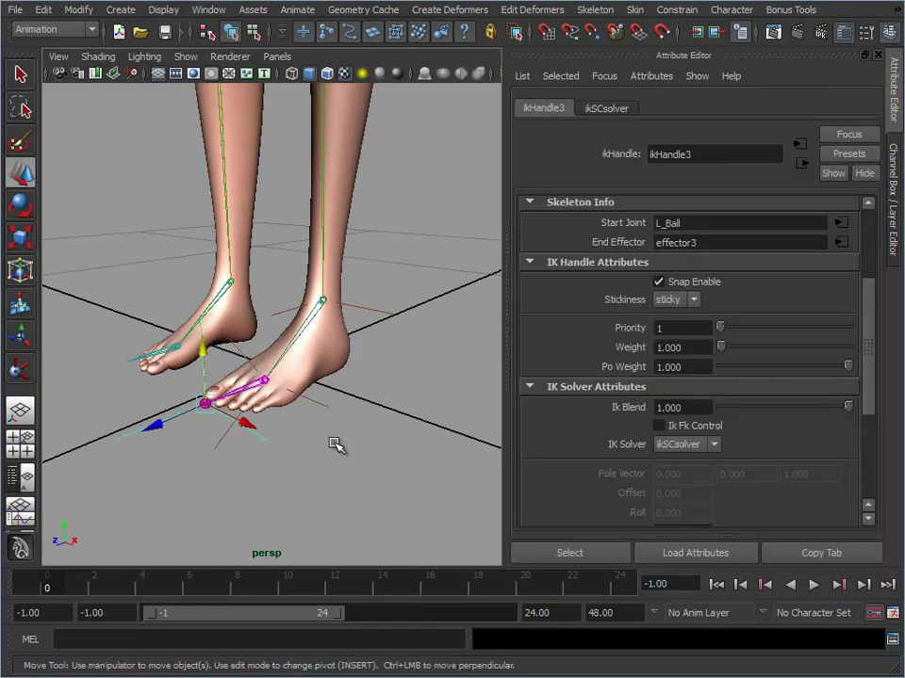
Examine the left ankle joint and the foot's IK setup from several angles and clear the selection
alt+drag(337, 444, 377, 435)
alt+right_drag(377, 435, 319, 415)
alt+middle_drag(320, 415, 305, 410)
alt+right_drag(305, 411, 346, 293)
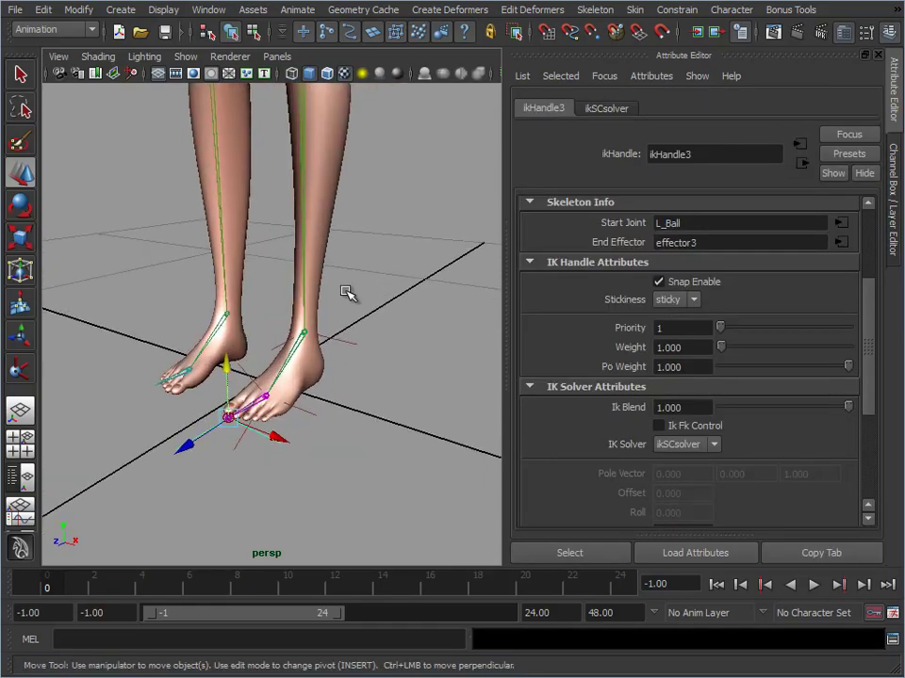
click(291, 366)
alt+right_drag(382, 350, 313, 372)
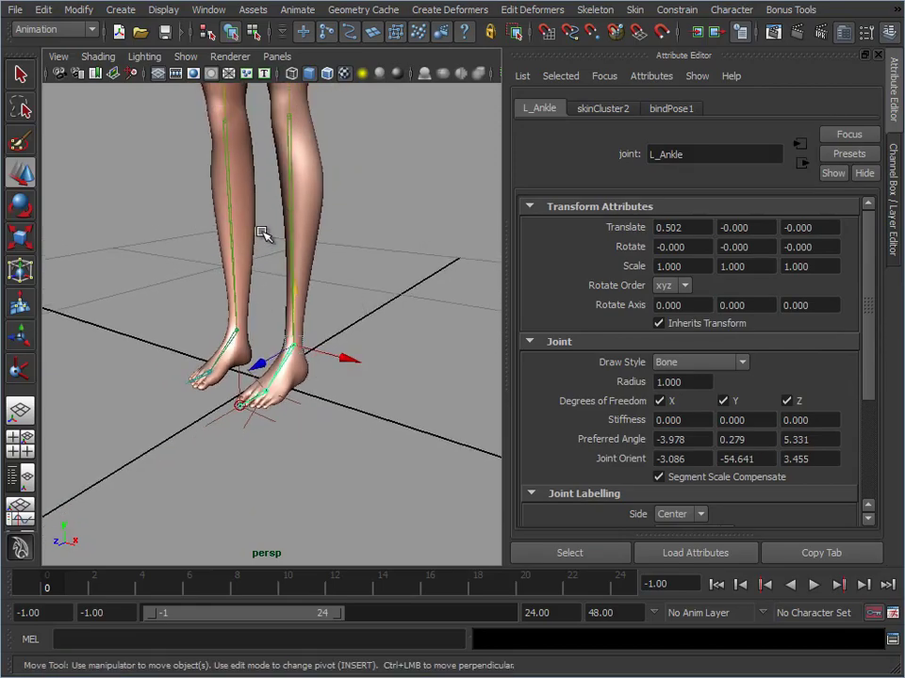
click(326, 322)
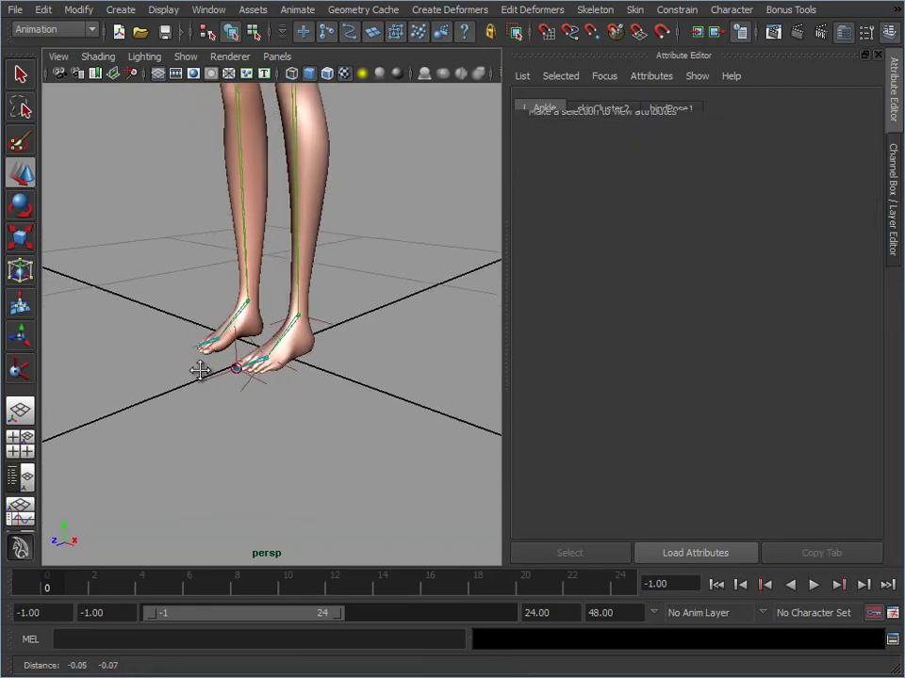
alt+right_drag(202, 370, 332, 392)
alt+right_drag(386, 351, 317, 379)
alt+middle_drag(316, 380, 333, 331)
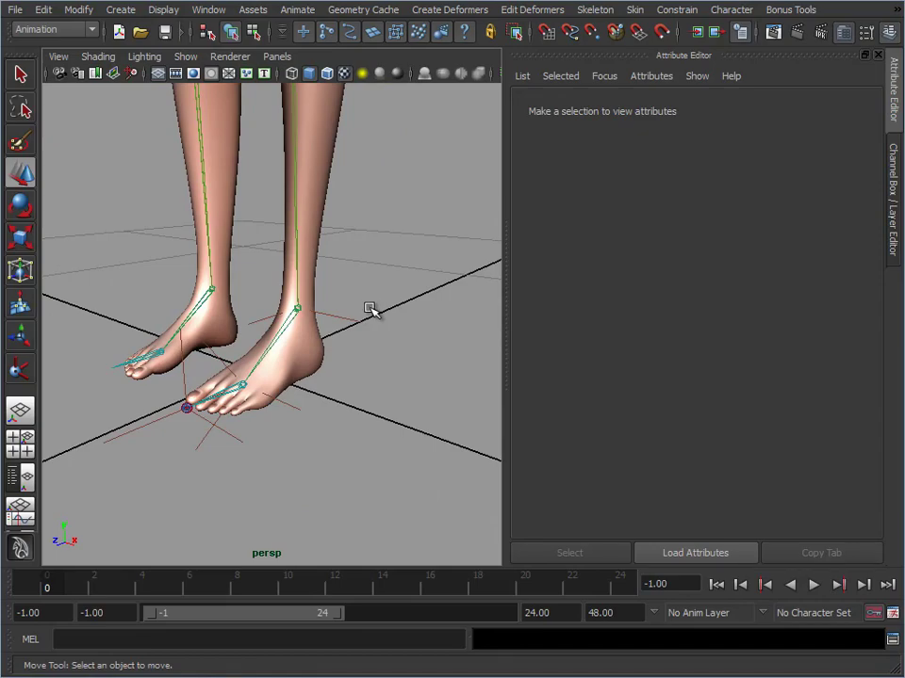
Examine the left ankle IK handle and the left ankle joint with their channel values from several angles
drag(352, 298, 369, 335)
alt+drag(367, 393, 363, 360)
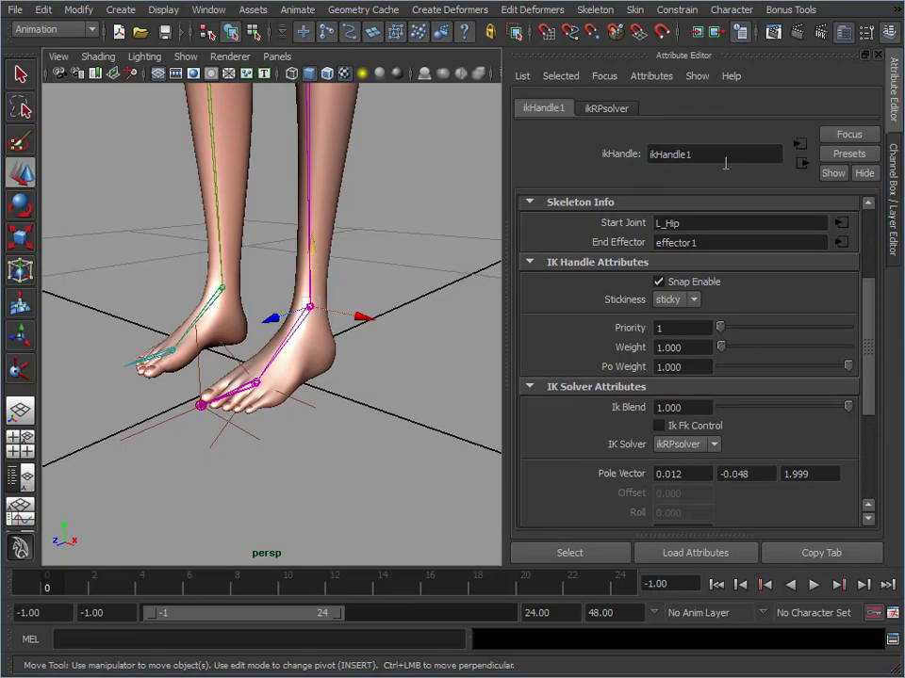
click(888, 198)
alt+drag(491, 372, 438, 359)
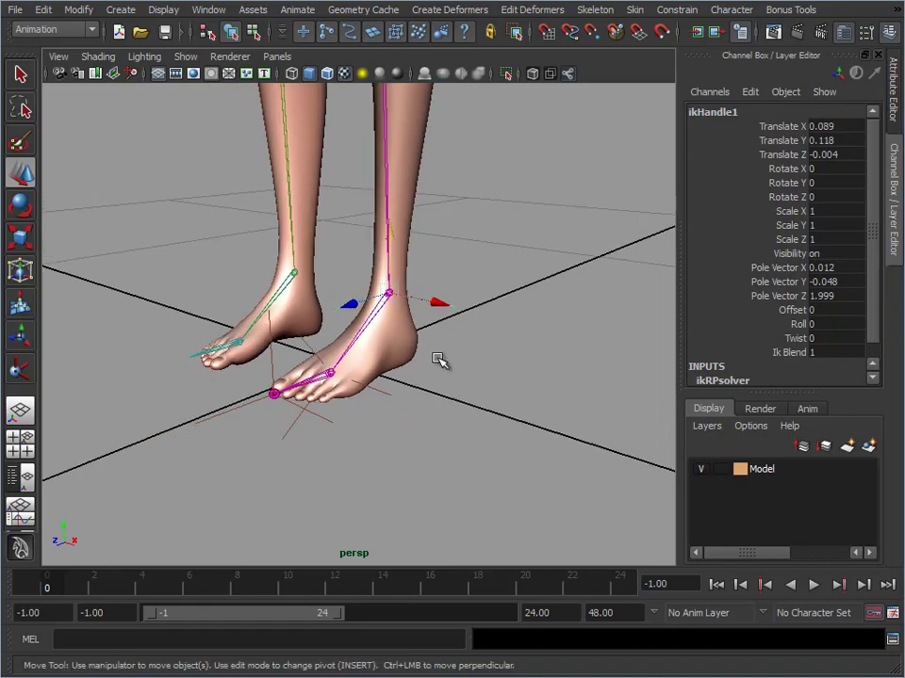
click(387, 300)
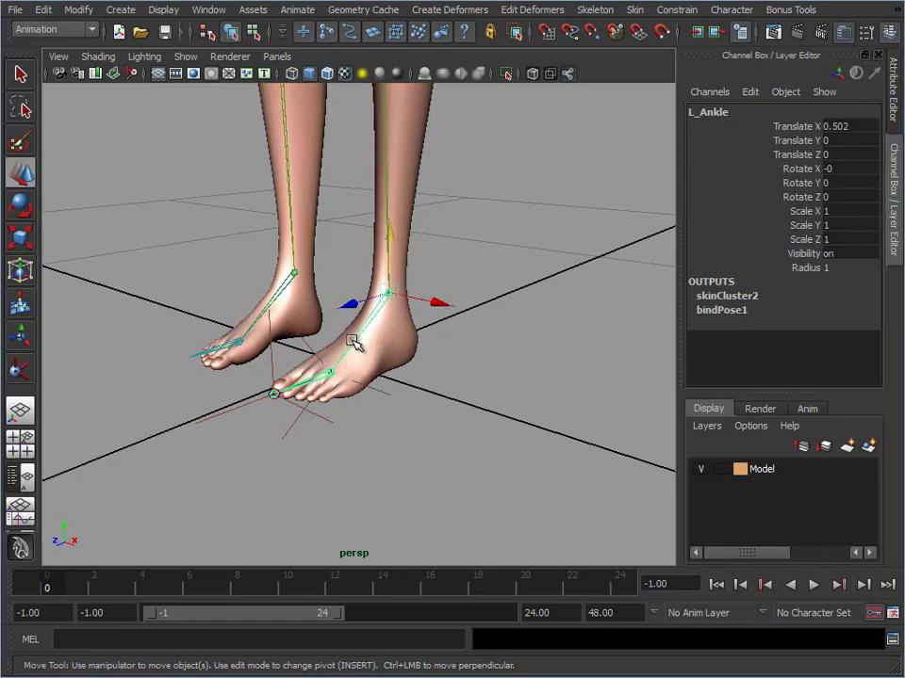
alt+middle_drag(500, 223, 527, 266)
alt+drag(504, 300, 498, 315)
alt+middle_drag(495, 295, 474, 347)
alt+right_drag(475, 347, 444, 299)
alt+drag(473, 325, 524, 332)
alt+drag(410, 375, 356, 314)
alt+right_drag(358, 320, 318, 212)
alt+drag(394, 407, 390, 345)
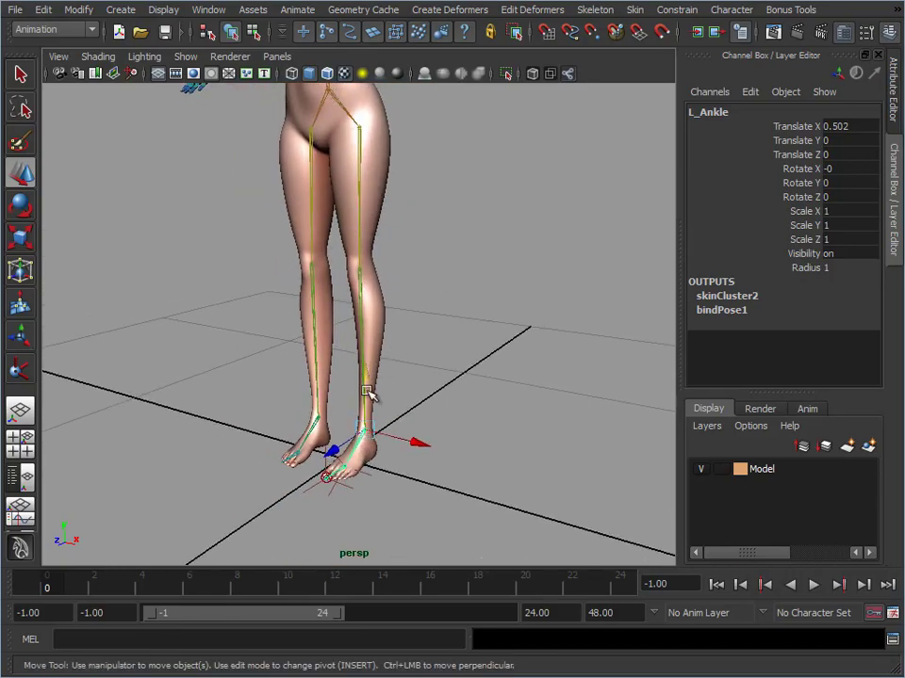
Clear the selection and set node evaluation to ignore all nodes
click(172, 142)
click(76, 11)
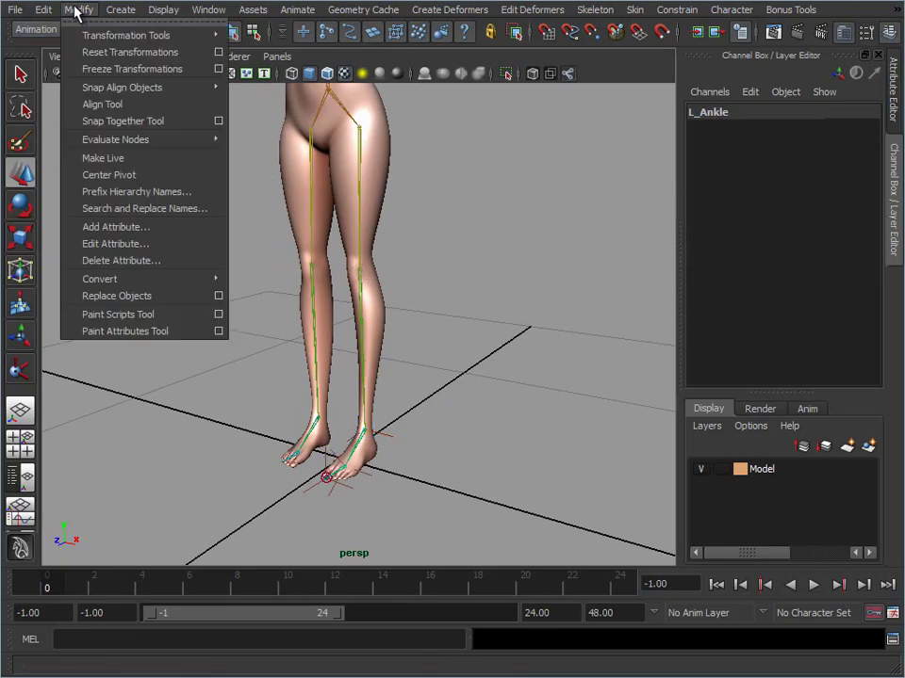
mouse_move(158, 141)
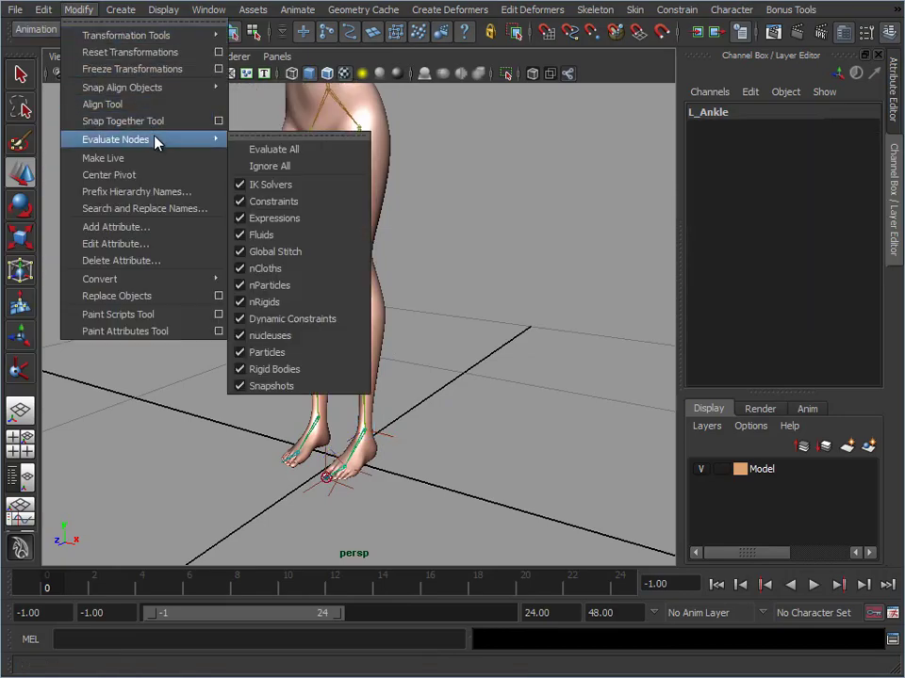
click(300, 167)
Select the character's skinned body mesh and return it to its bind pose
alt+drag(468, 327, 481, 272)
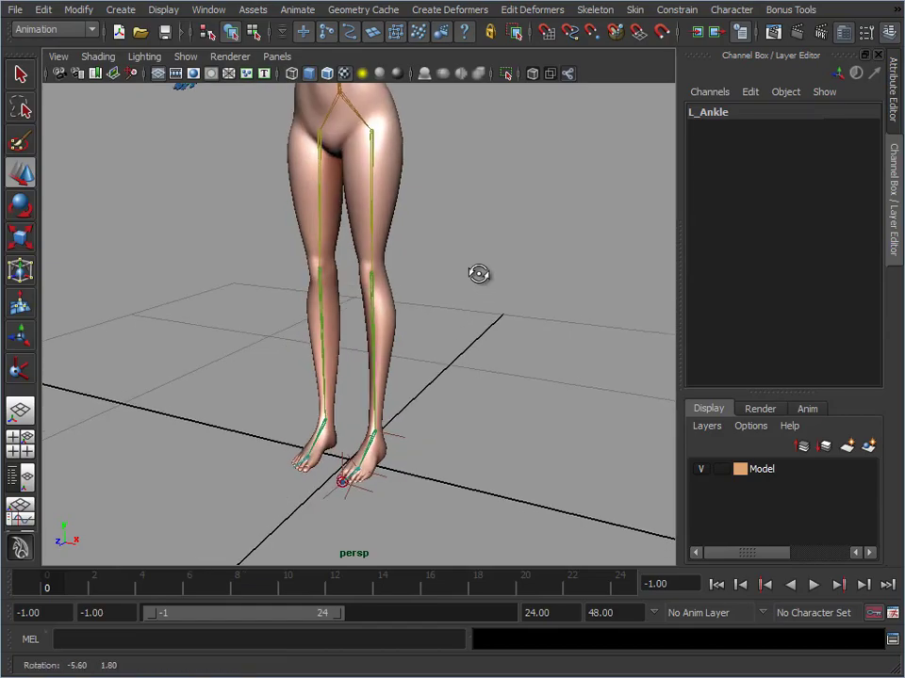
alt+middle_drag(480, 273, 451, 304)
alt+right_drag(451, 303, 478, 322)
drag(412, 382, 436, 424)
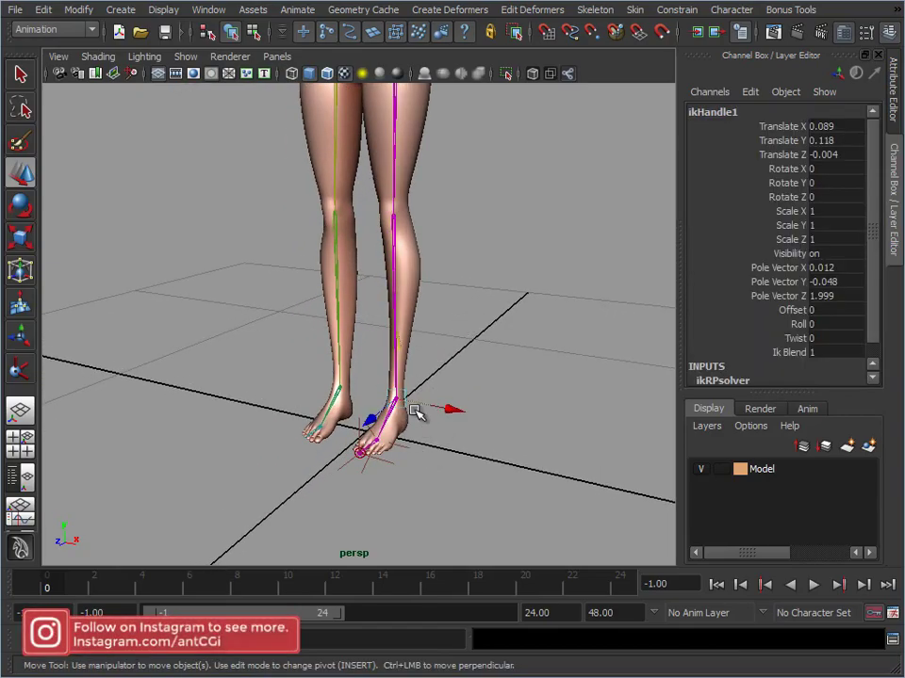
alt+middle_drag(460, 254, 427, 196)
click(426, 195)
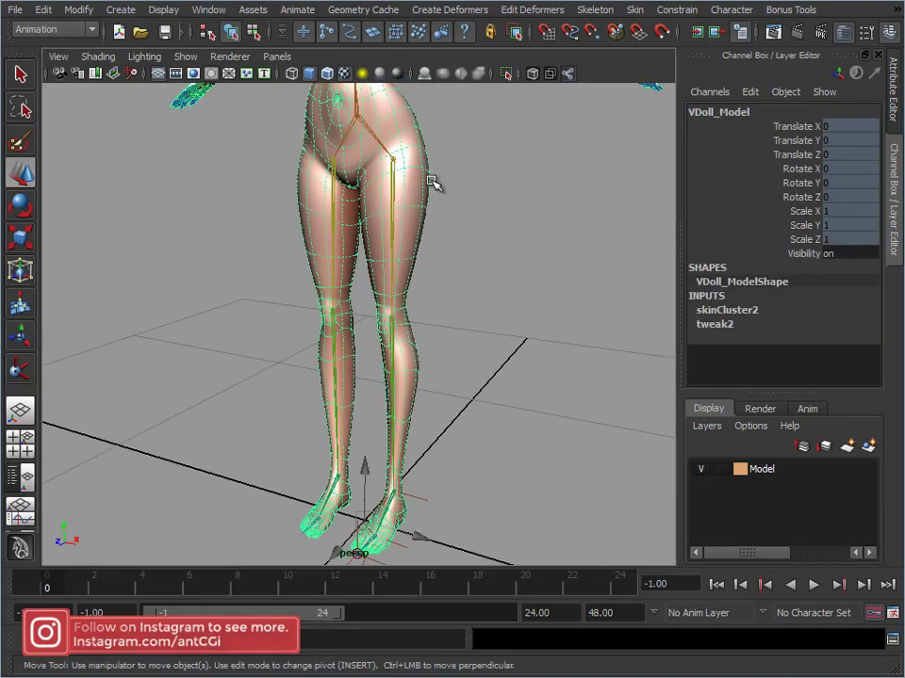
click(642, 17)
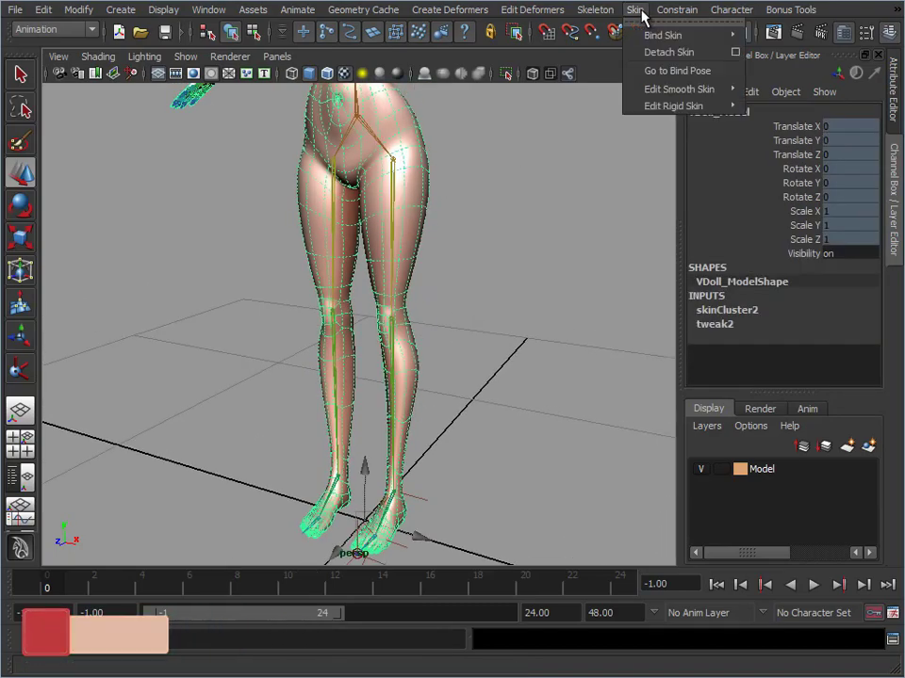
click(650, 69)
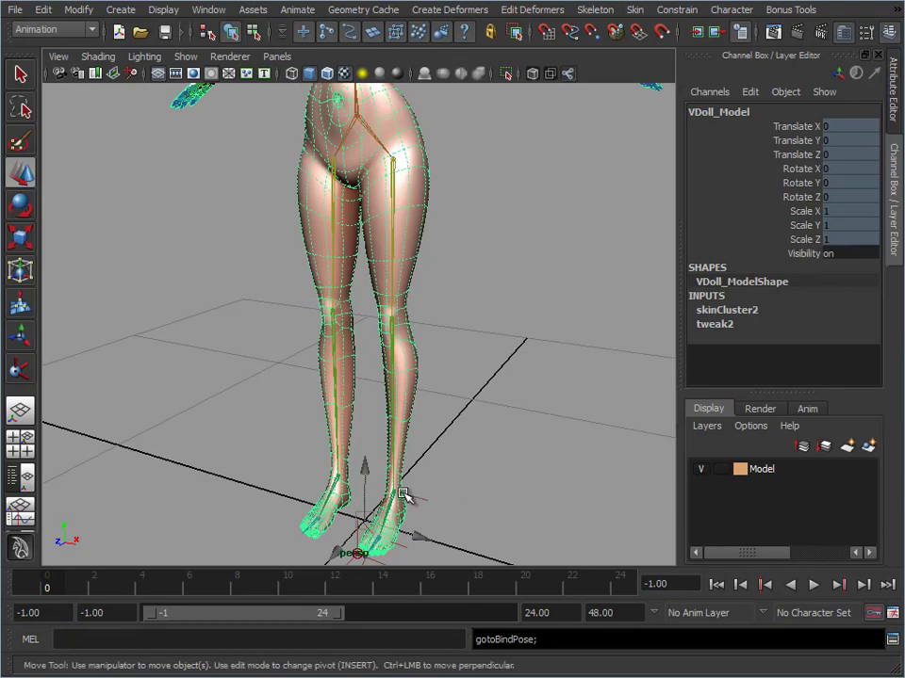
Duplicate the left ankle joint together with its ball and toe tip joints
alt+middle_drag(413, 468, 374, 248)
alt+right_drag(374, 248, 535, 313)
alt+drag(535, 313, 447, 324)
alt+middle_drag(447, 325, 460, 338)
alt+right_drag(460, 338, 466, 329)
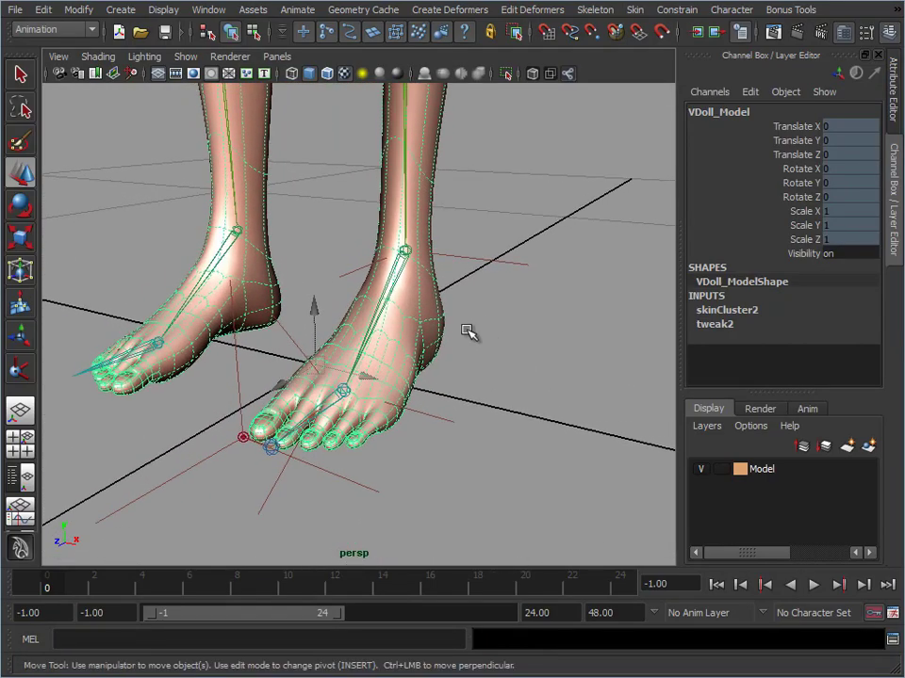
click(387, 286)
alt+drag(447, 405, 413, 366)
alt+middle_drag(413, 366, 509, 356)
alt+right_drag(509, 356, 465, 363)
alt+drag(465, 364, 452, 361)
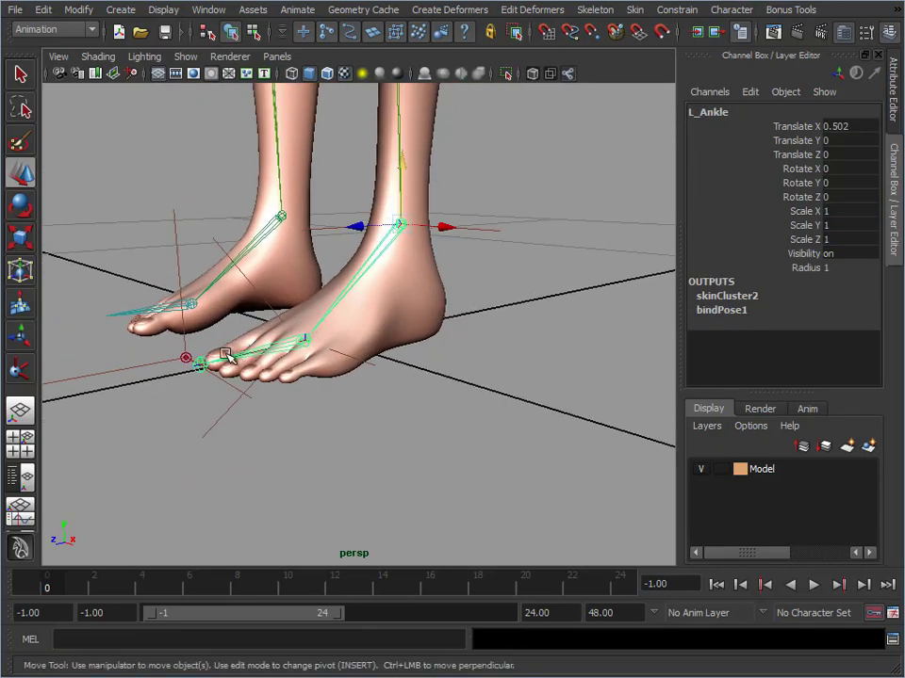
key(ctrl+d)
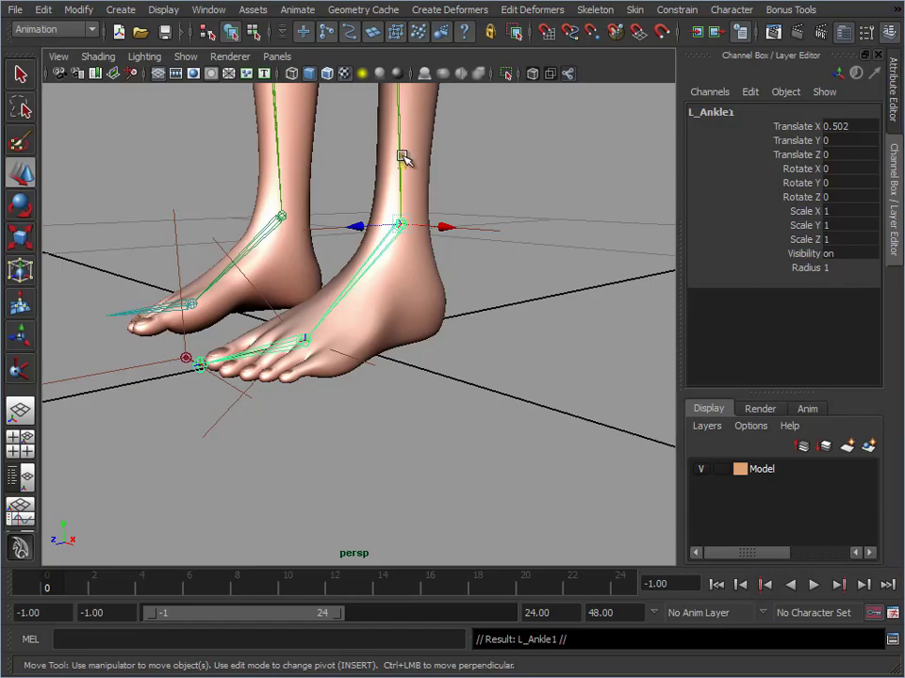
Move the duplicated ankle chain out beside the left foot and unparent it, placing it at about X 0.161, Y 0.04, Z -0.004
drag(402, 158, 576, 330)
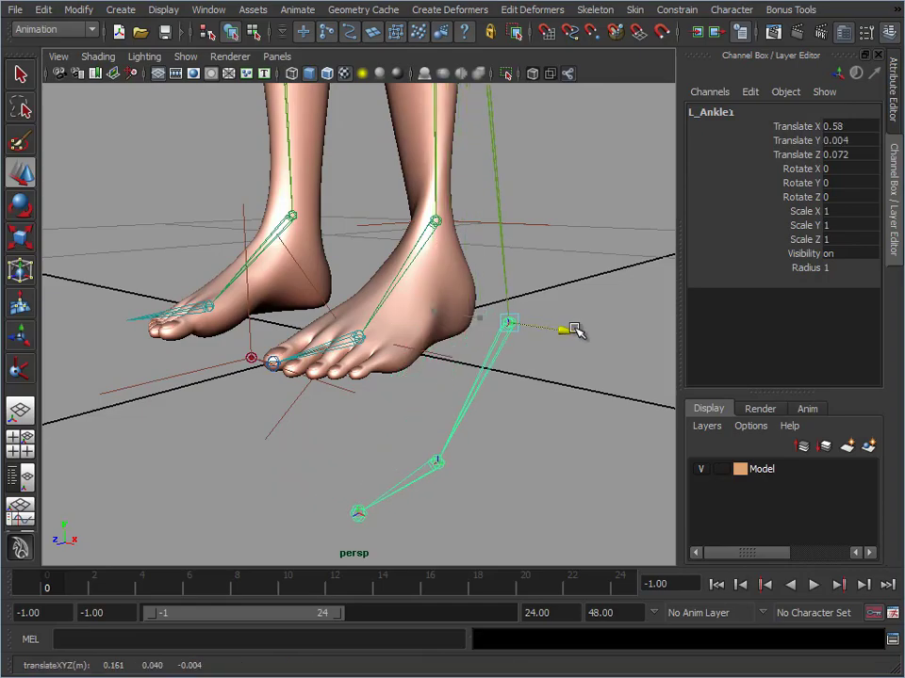
click(43, 10)
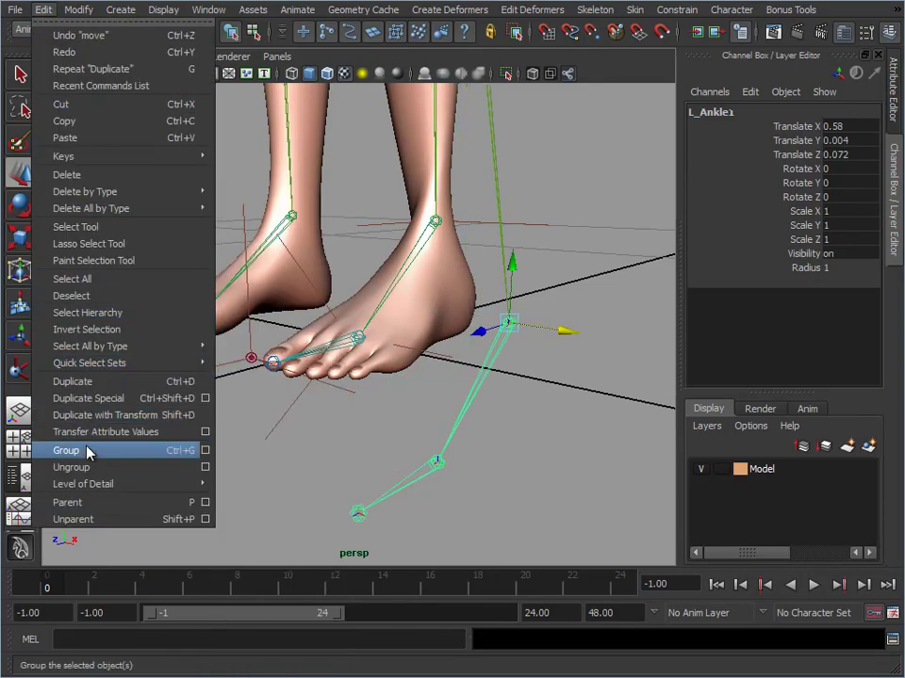
click(104, 519)
Reselect the body mesh and send the skeleton to the bind pose again with the copied chain detached
alt+right_drag(489, 226, 277, 243)
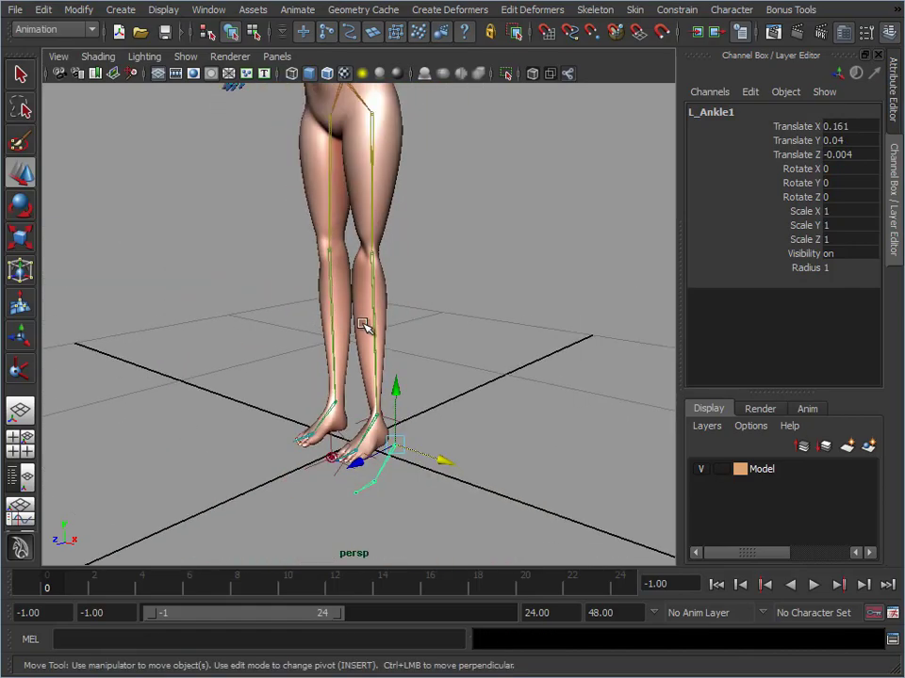
click(382, 215)
click(635, 9)
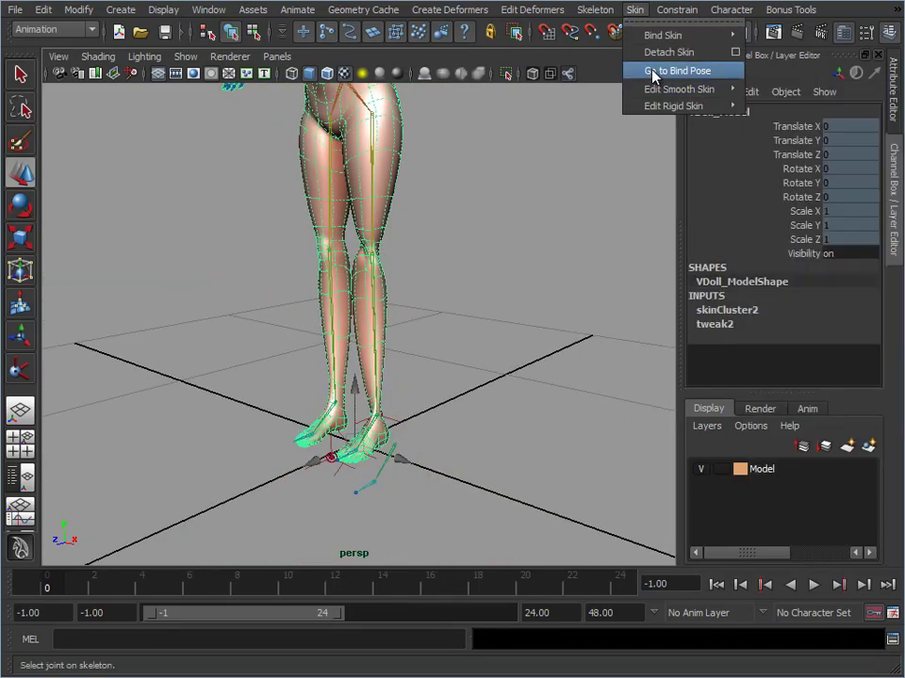
click(651, 72)
Duplicate the toe tip joint of the copied foot chain and move it back to the heel, at about Translate X -0.106
alt+right_drag(566, 245, 411, 429)
click(402, 330)
alt+drag(410, 367, 367, 387)
alt+middle_drag(368, 391, 367, 350)
alt+right_drag(367, 350, 404, 330)
alt+middle_drag(403, 330, 415, 314)
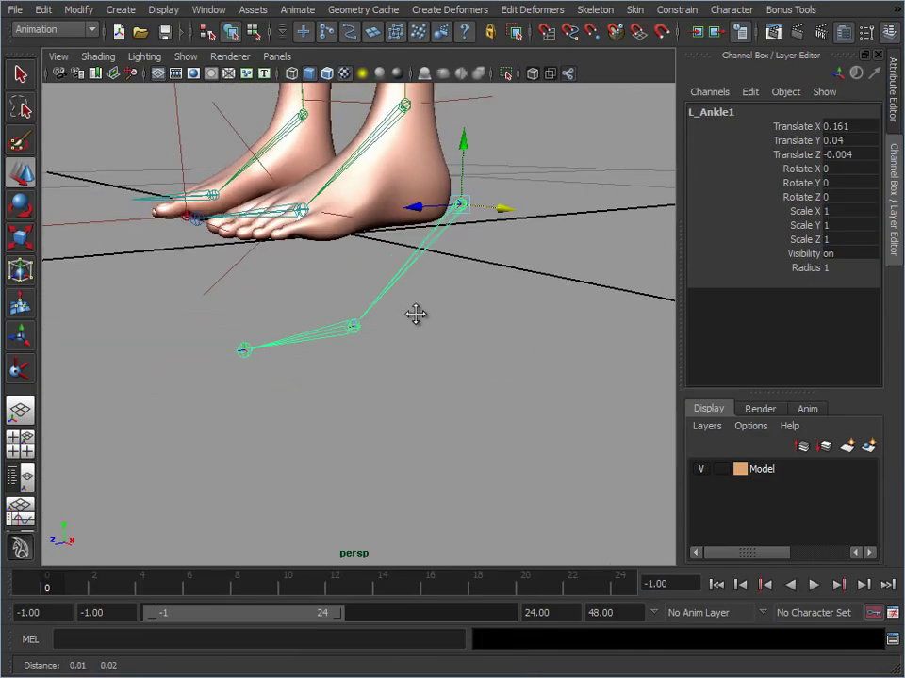
alt+drag(415, 314, 415, 326)
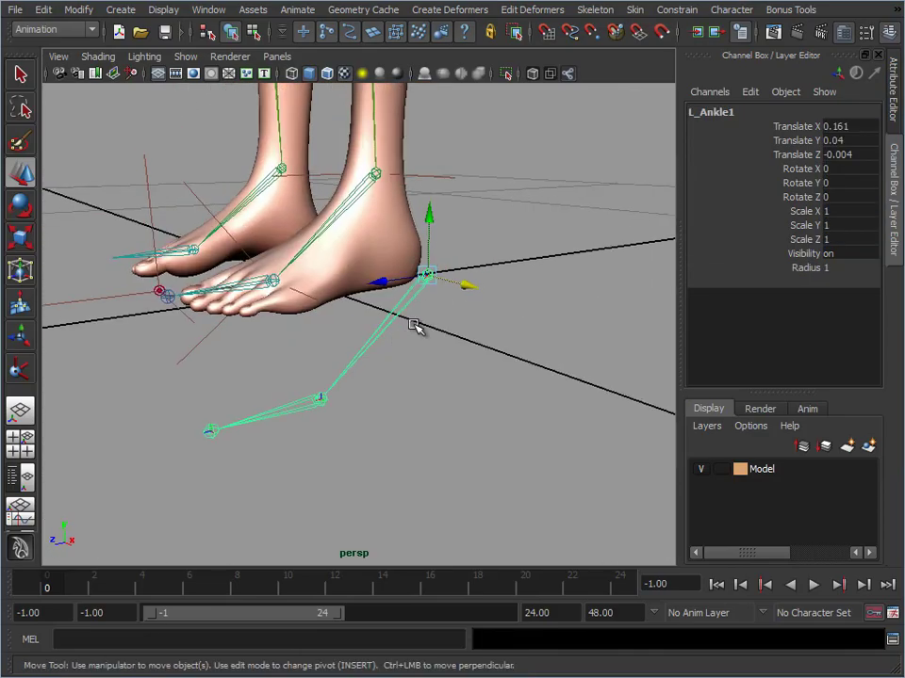
click(211, 434)
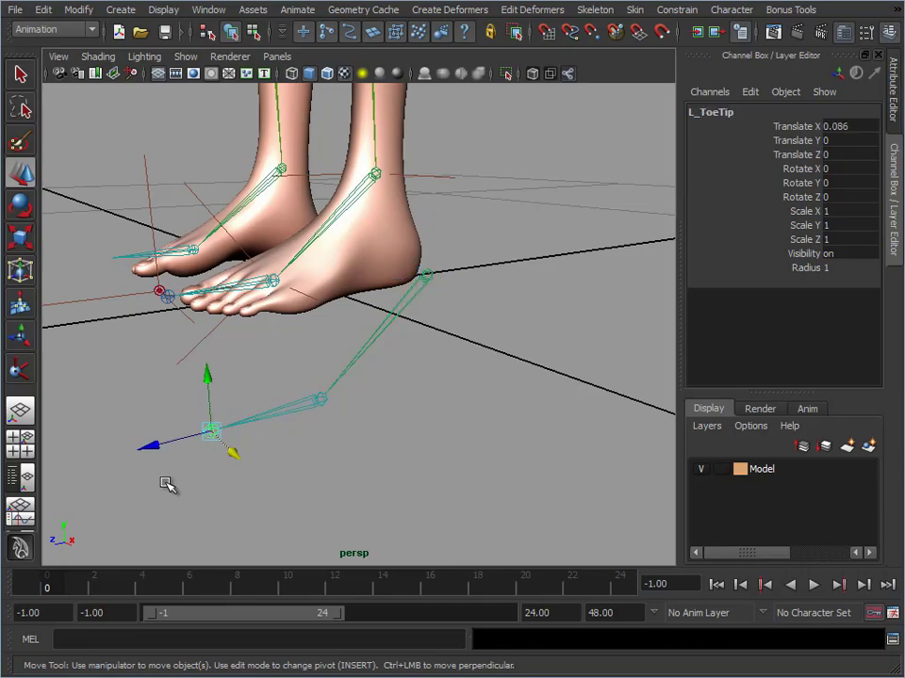
key(ctrl+d)
drag(145, 449, 390, 409)
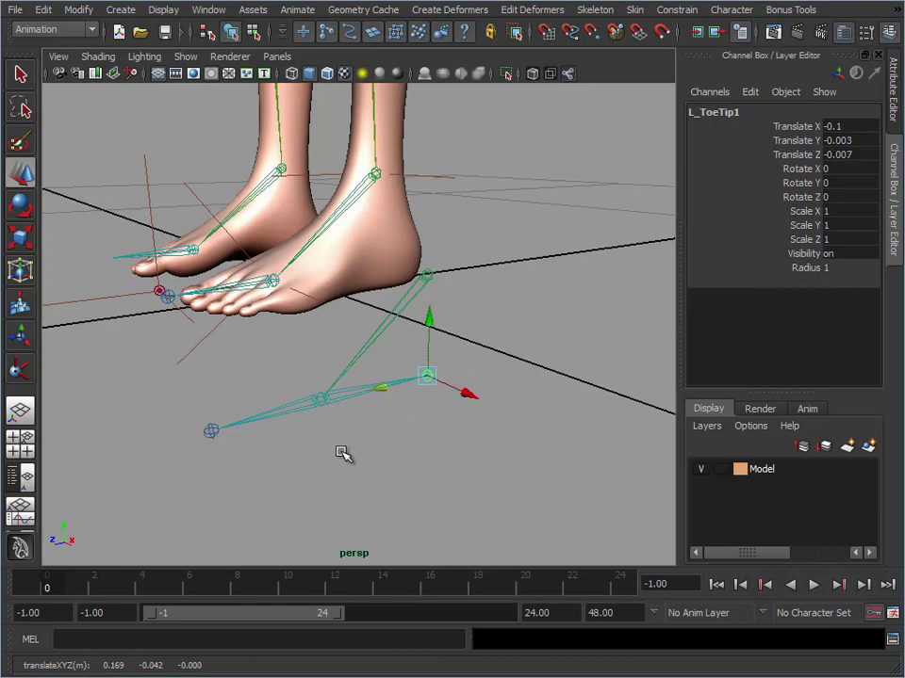
alt+middle_drag(341, 451, 357, 446)
alt+right_drag(358, 447, 369, 446)
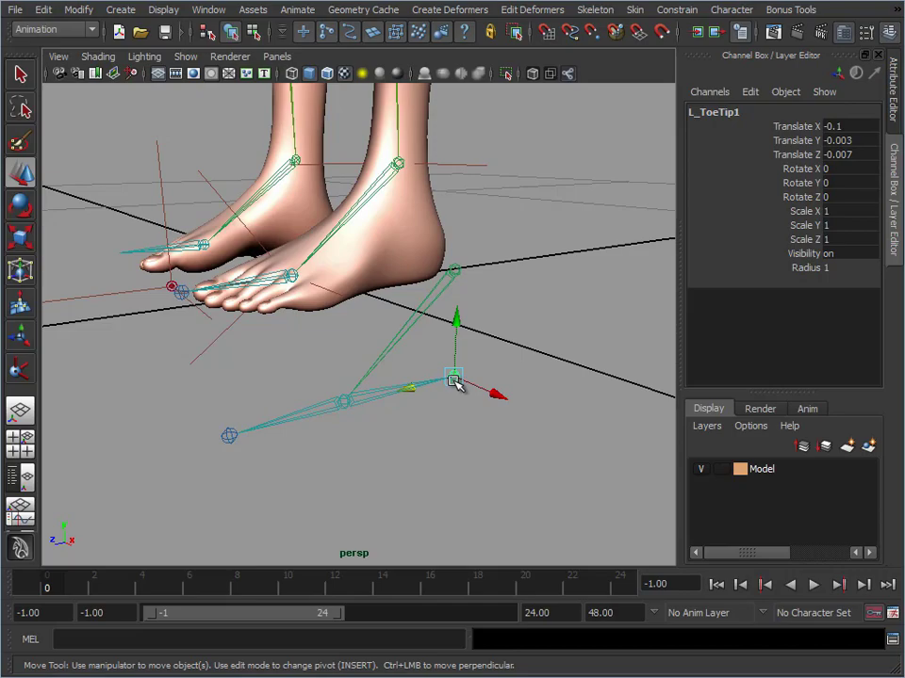
middle_drag(406, 394, 418, 394)
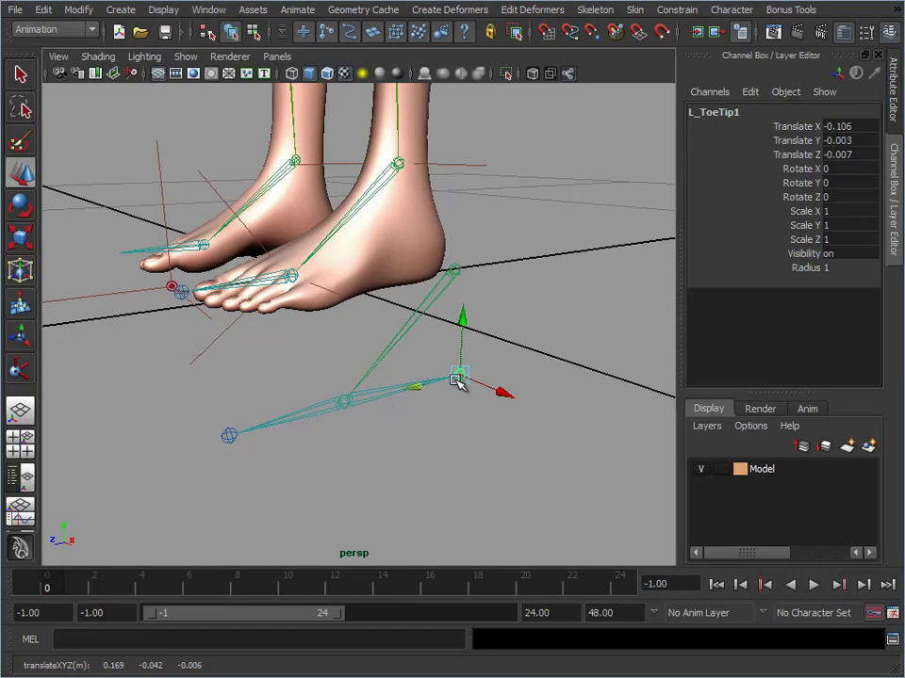
Try parenting the heel joint of the copied chain to its toe tip joint, undo the parenting and clear the selection
click(343, 405)
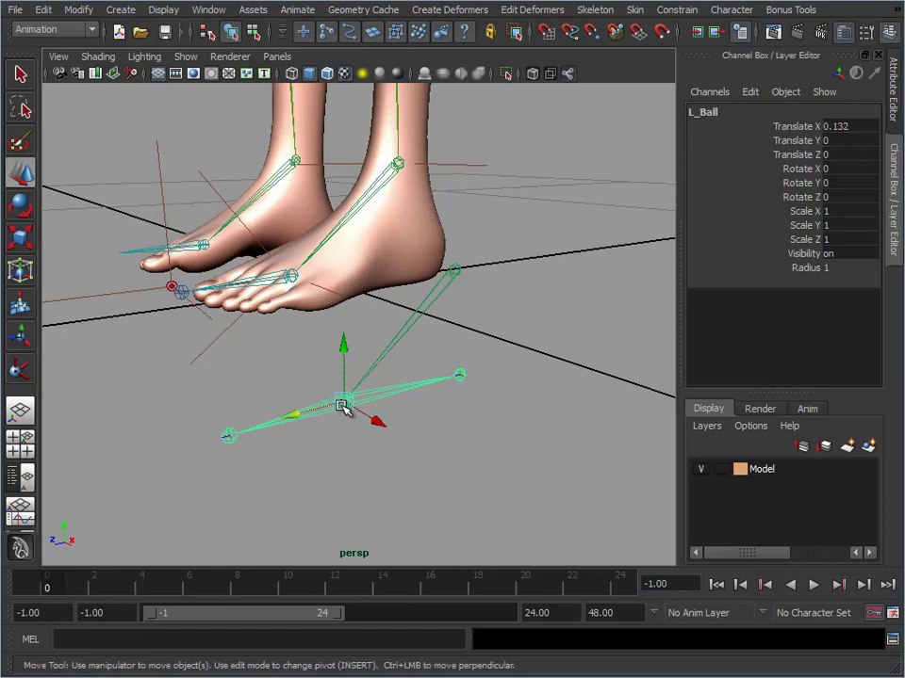
click(229, 441)
click(461, 375)
shift+click(229, 441)
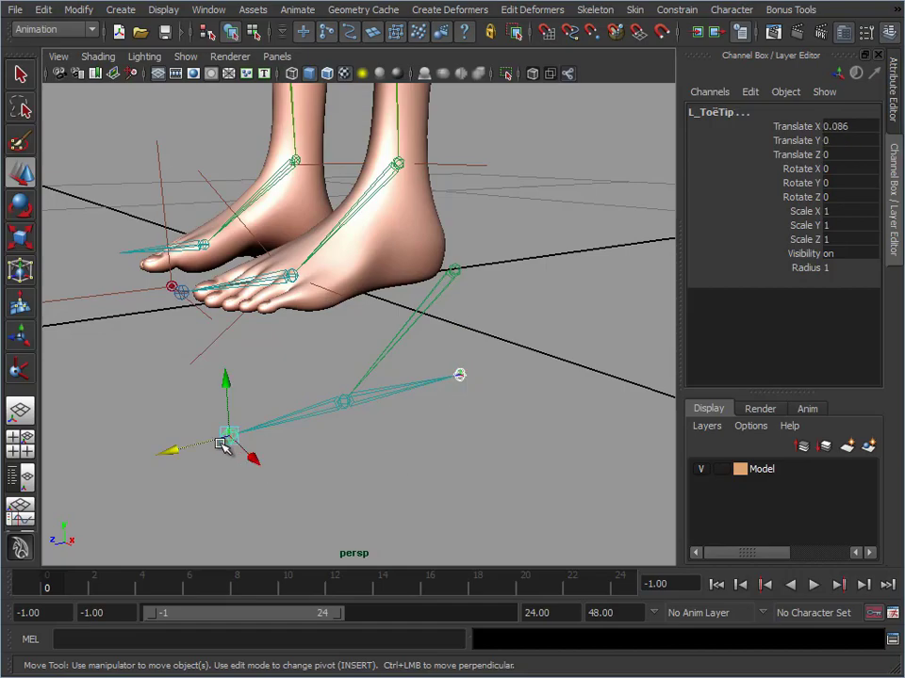
key(p)
key(ctrl+z)
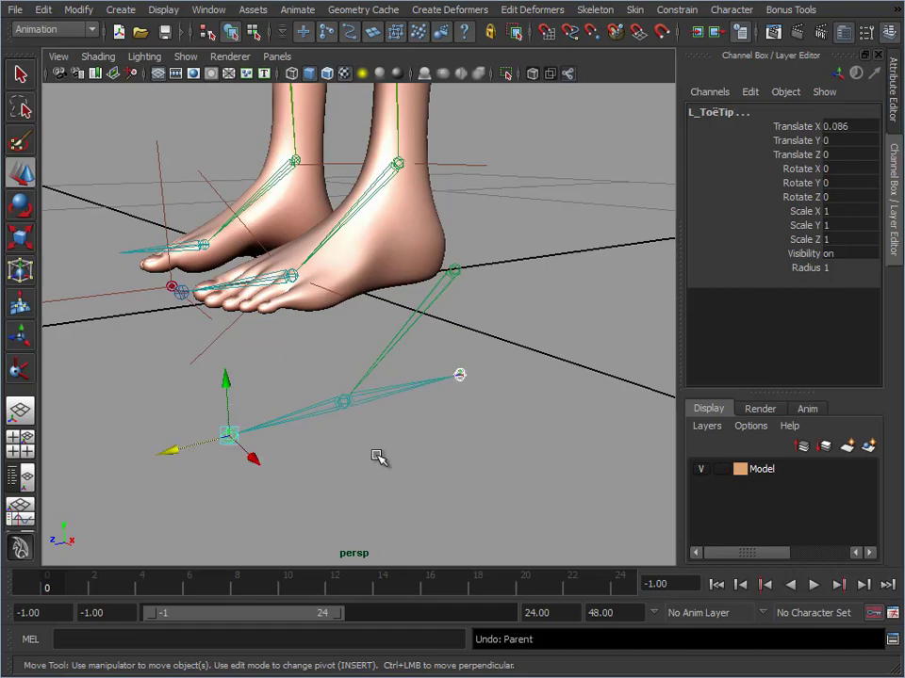
click(464, 395)
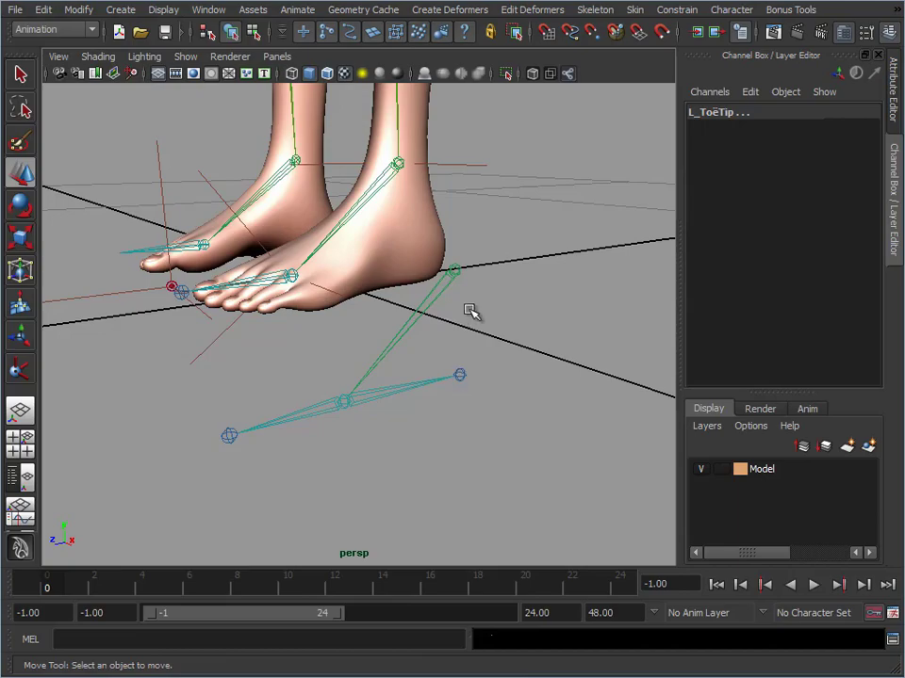
Open the Outliner beside the foot and expand the full L_Ankle1 hierarchy
click(209, 10)
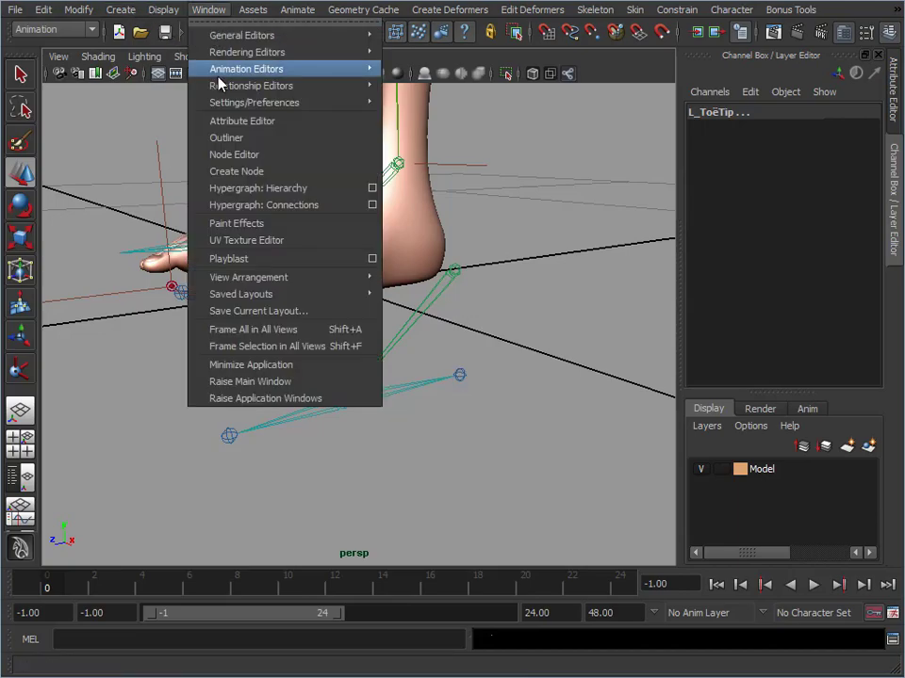
click(260, 137)
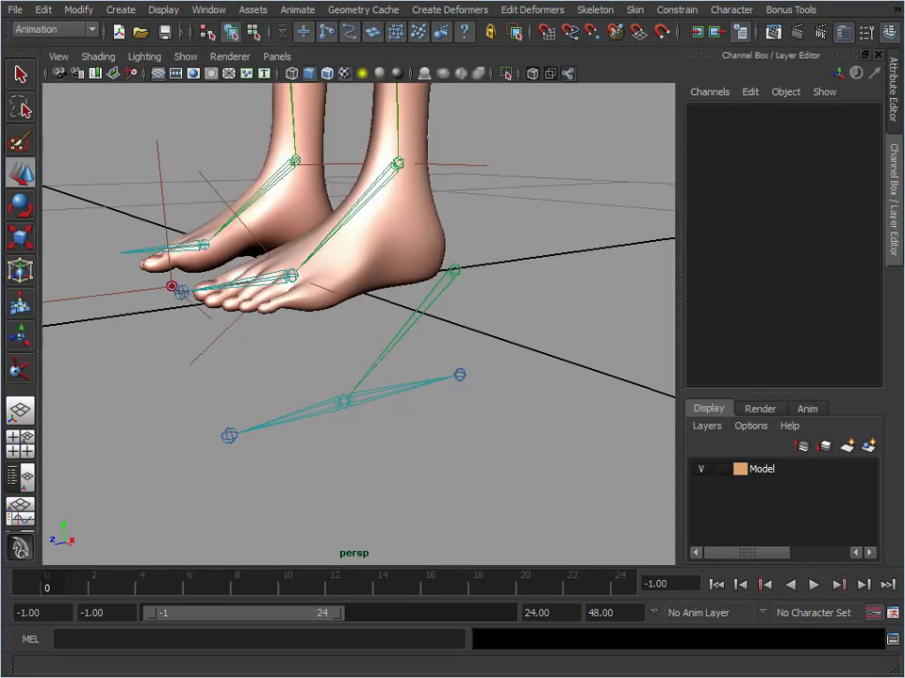
drag(390, 47, 619, 36)
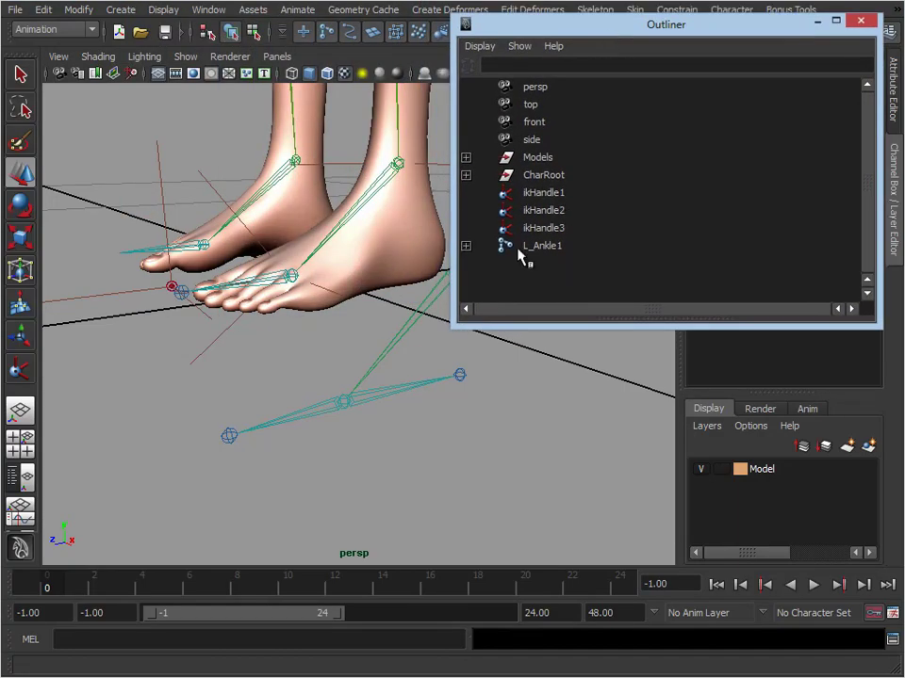
drag(452, 232, 593, 233)
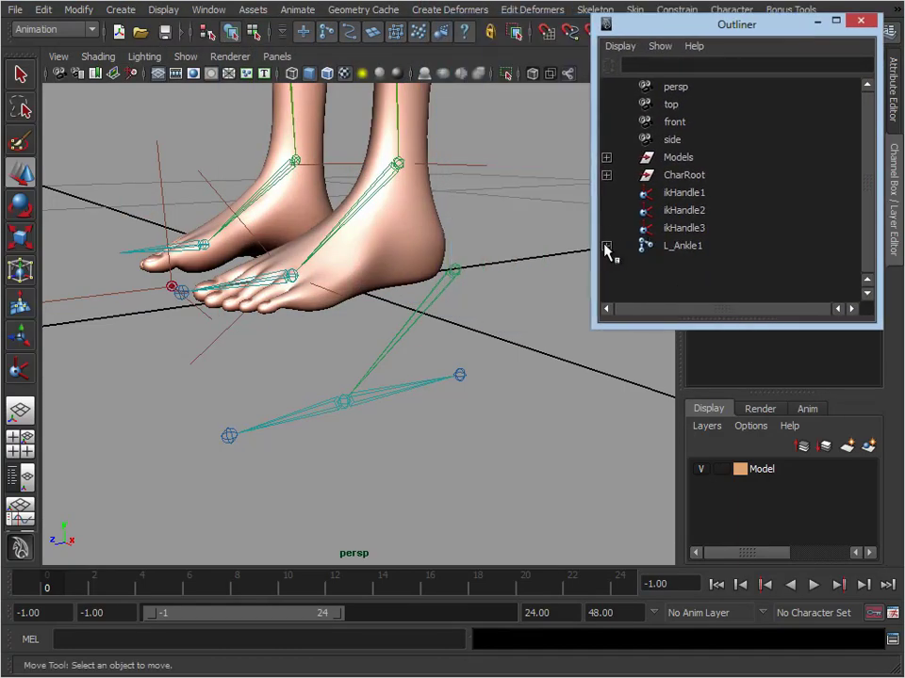
click(606, 247)
drag(709, 327, 721, 486)
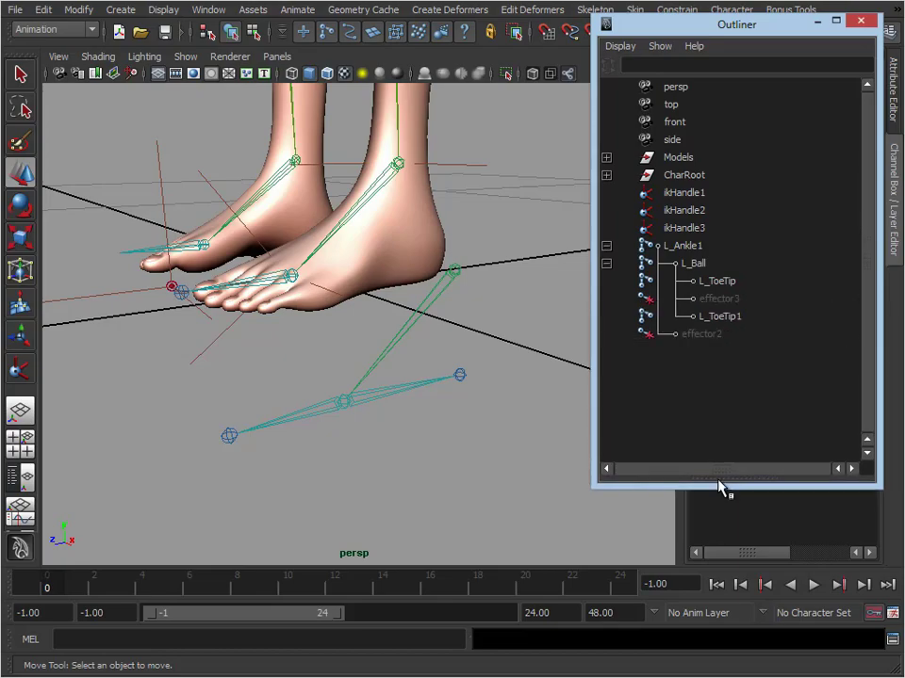
Delete the leftover effector2 and effector3 nodes from the L_Ankle1 hierarchy
click(718, 335)
ctrl+click(743, 300)
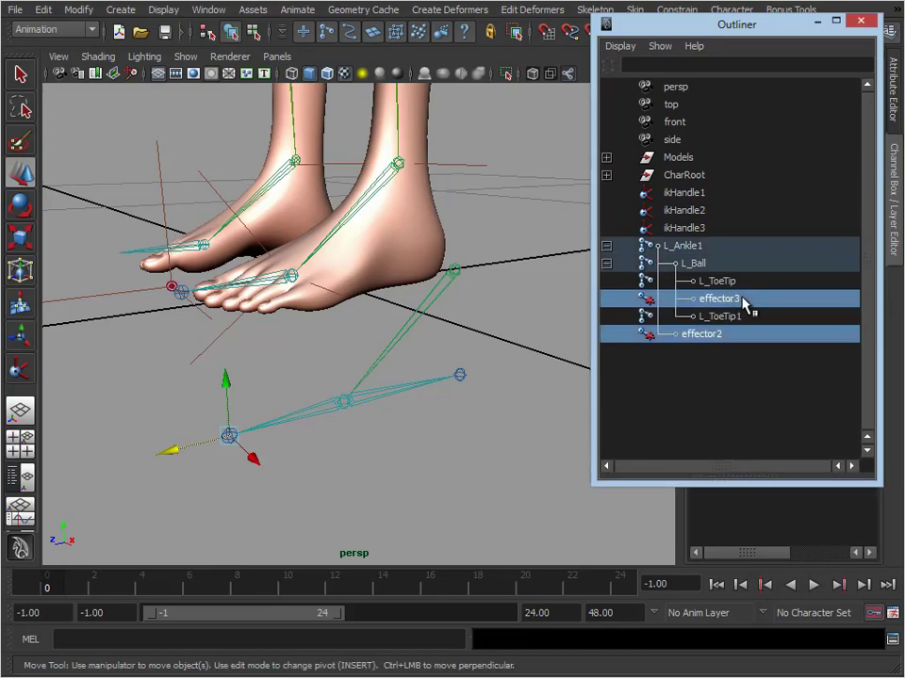
key(Delete)
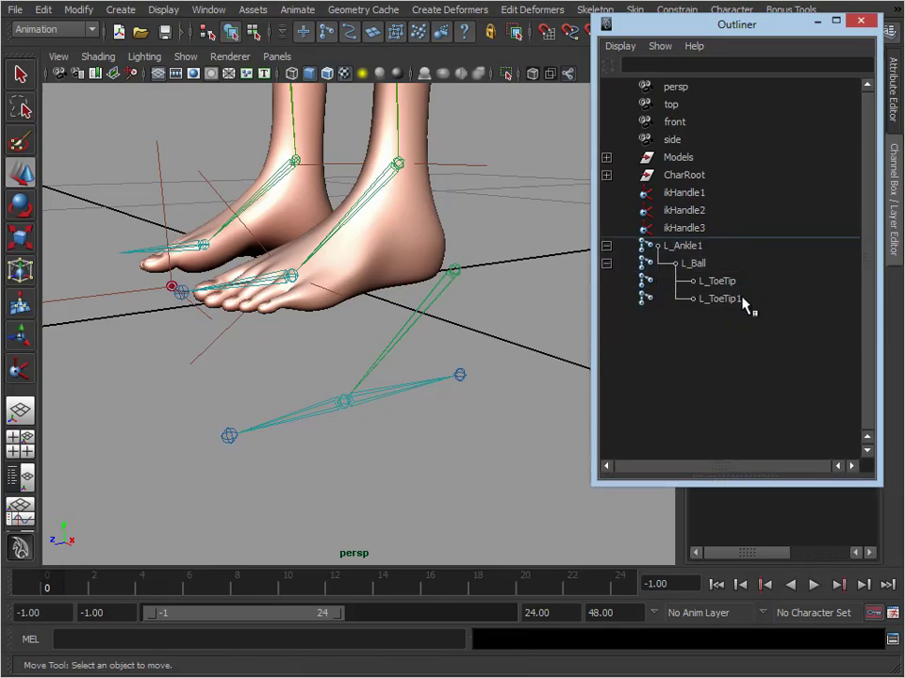
Rename the copied chain's heel joint as L_ConHeel and its toe tip joint as L_ConToeTip
click(463, 376)
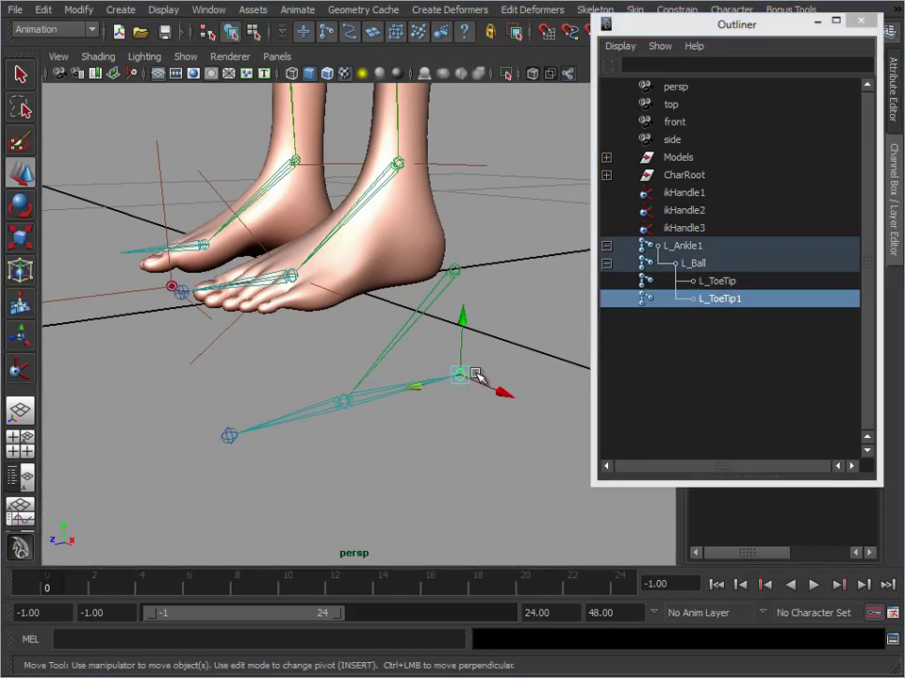
double_click(722, 300)
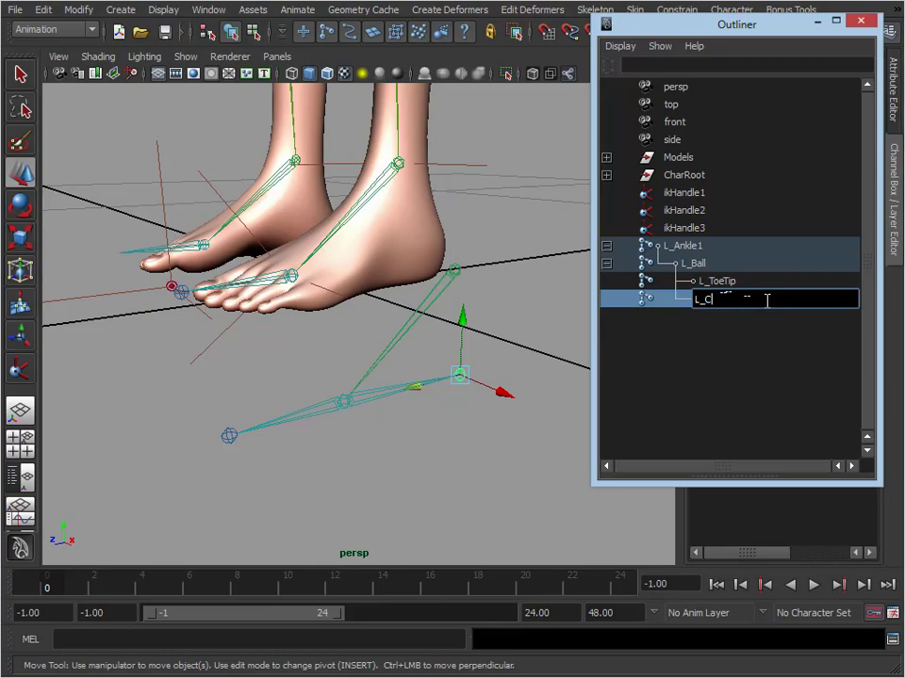
key(Return)
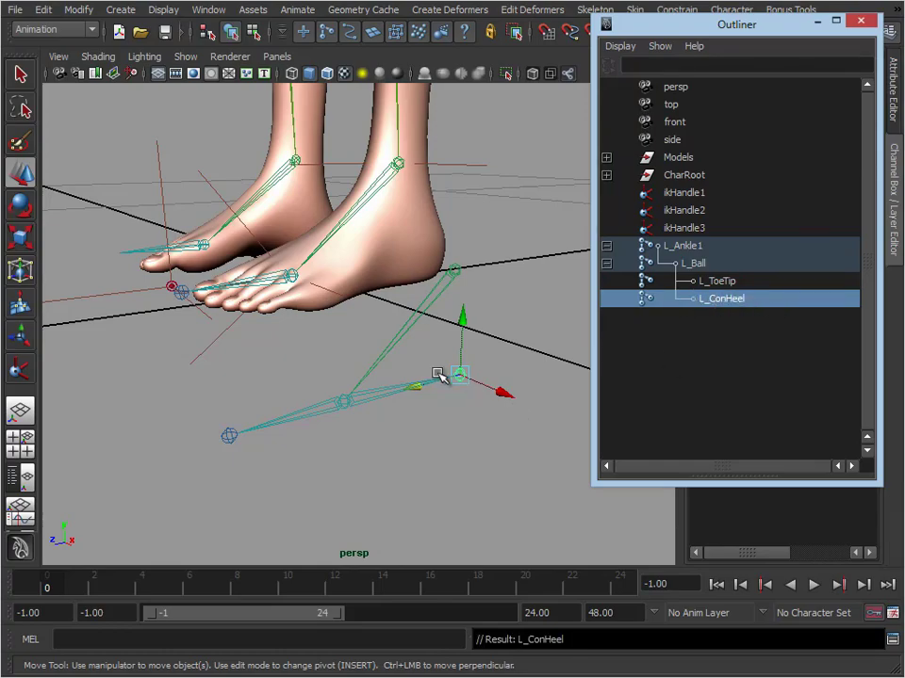
click(742, 282)
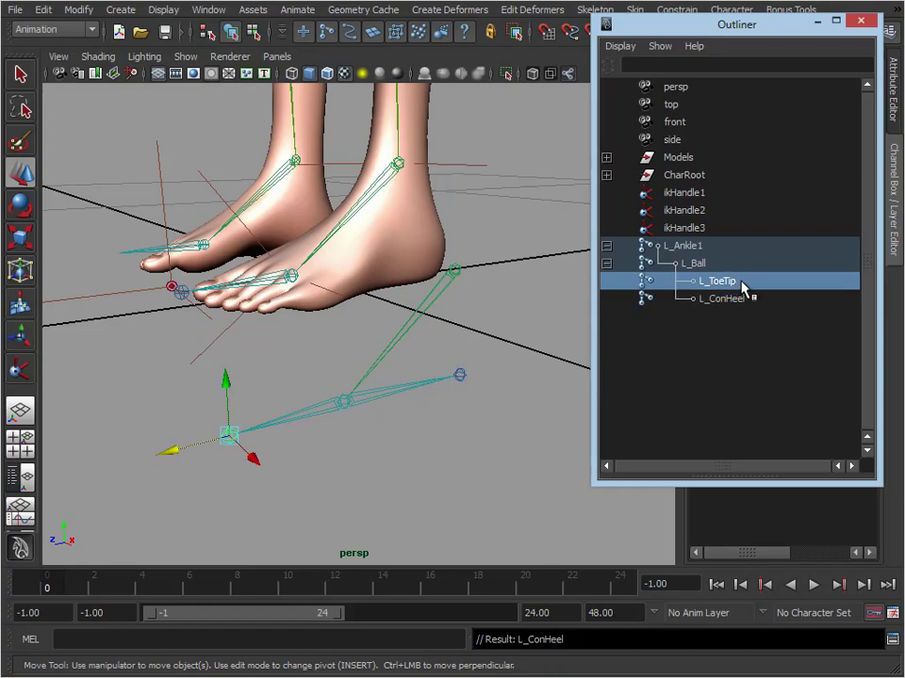
double_click(706, 281)
click(707, 281)
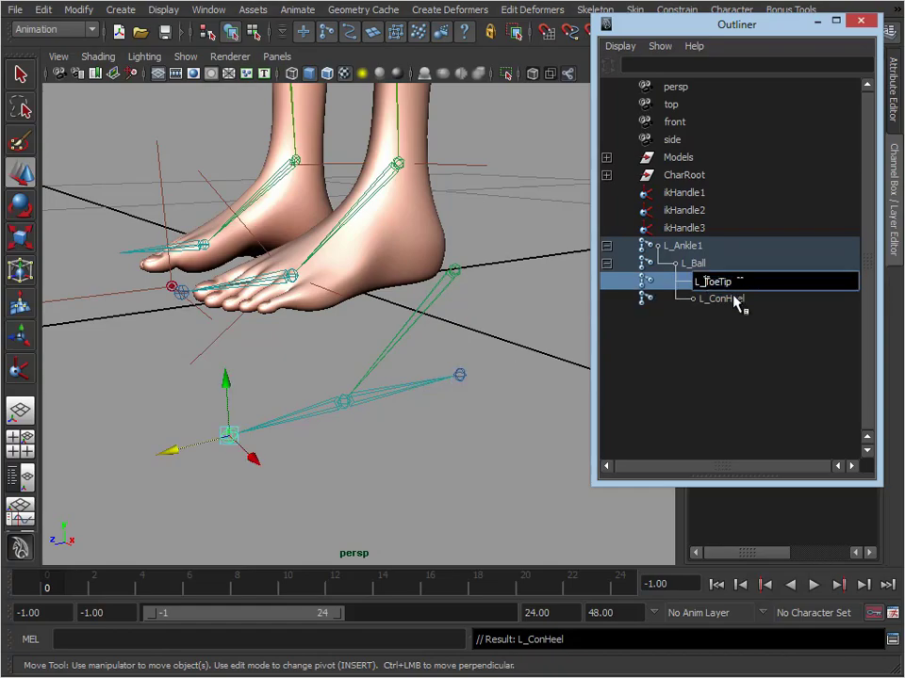
text(Con)
key(Return)
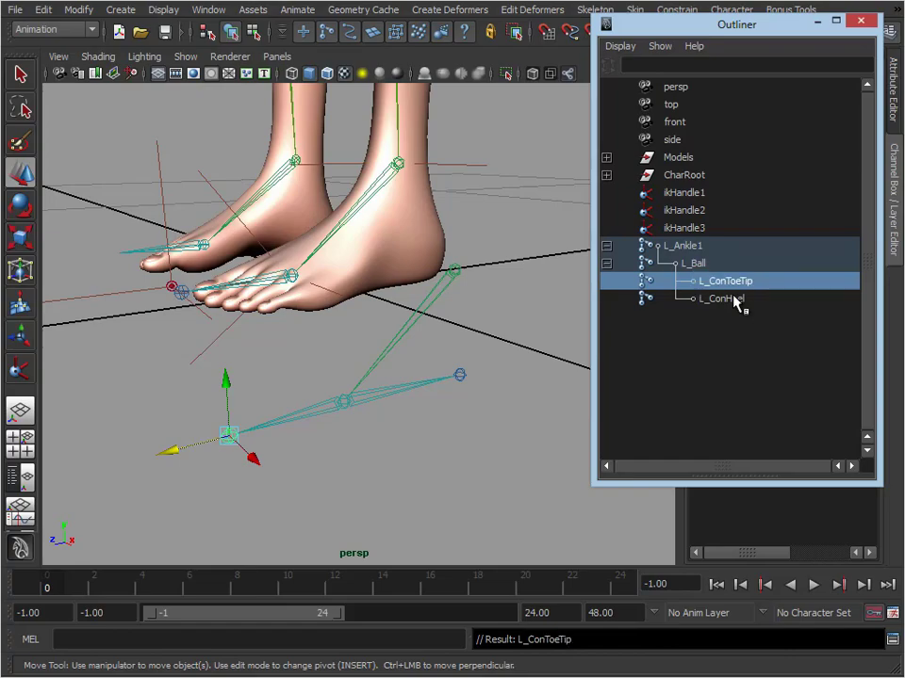
Rename the copied chain's ball joint as L_ConBall and its root joint as L_ConAnkle
click(650, 265)
double_click(689, 267)
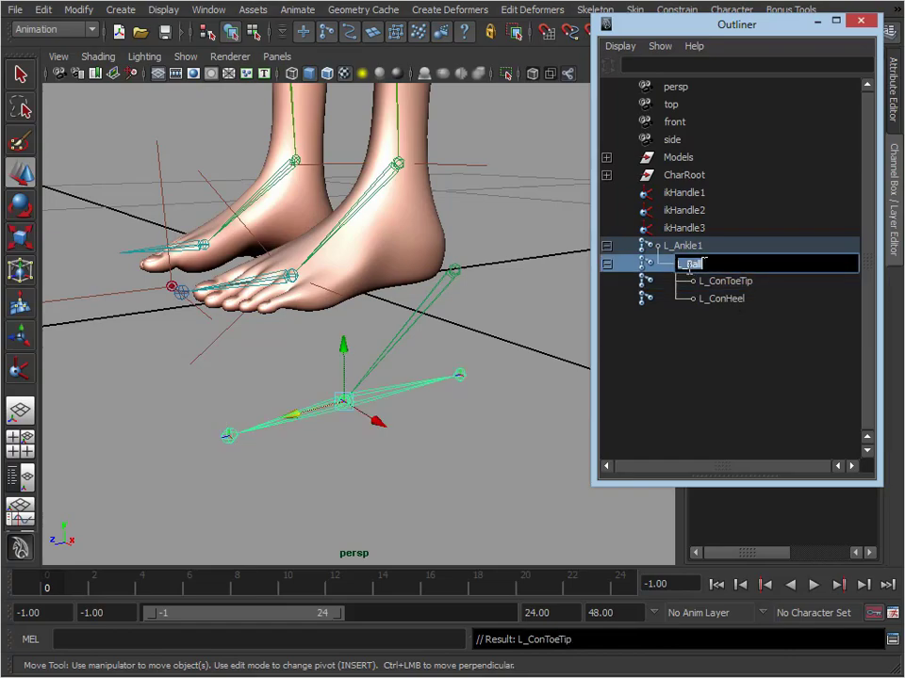
key(Return)
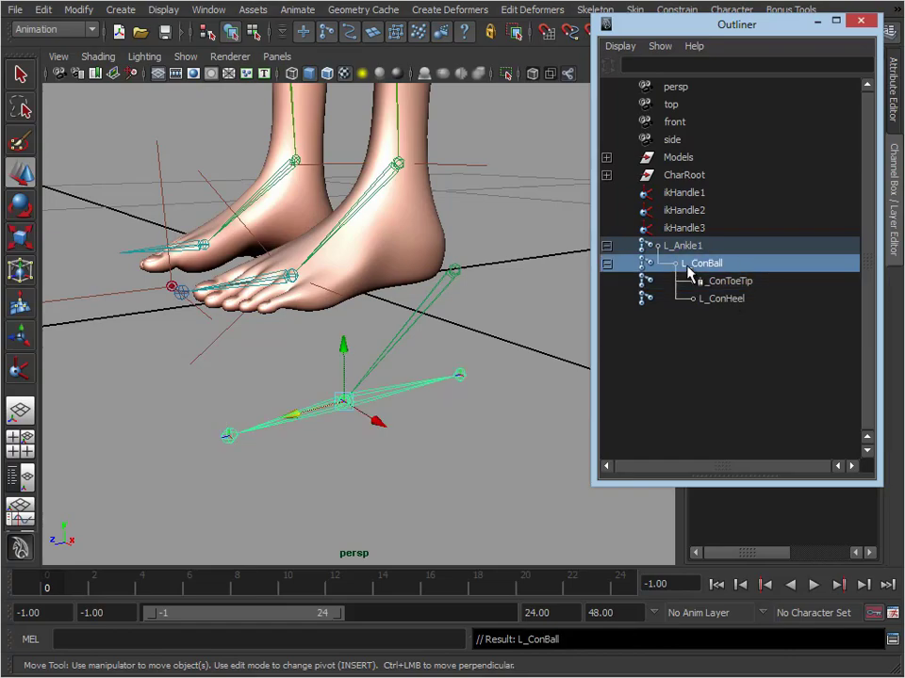
click(685, 247)
double_click(685, 247)
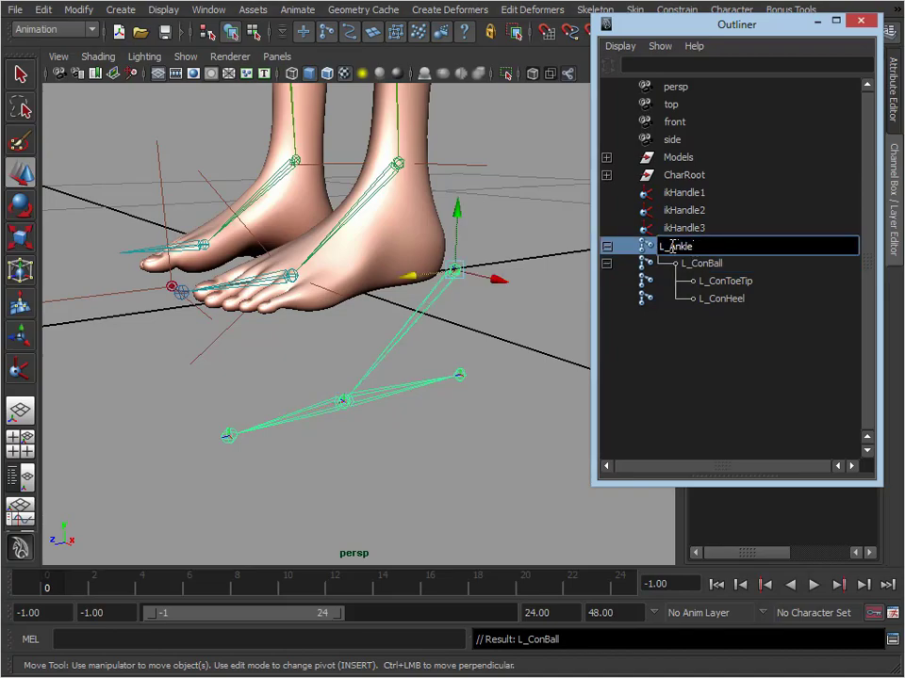
key(Return)
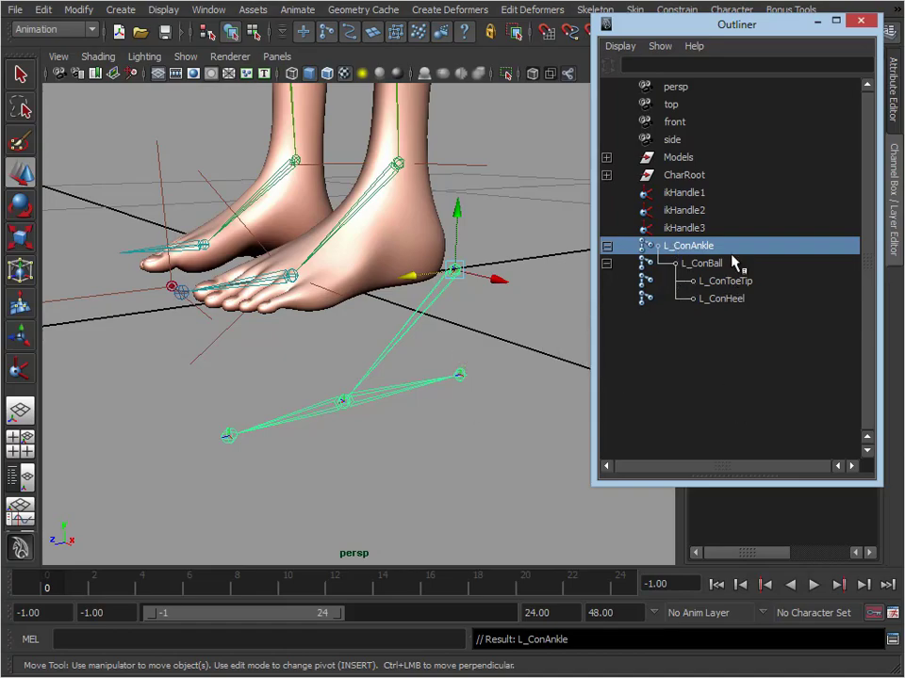
Parent the L_ConHeel joint under L_ConToeTip in the Outliner and clear the selection
click(731, 287)
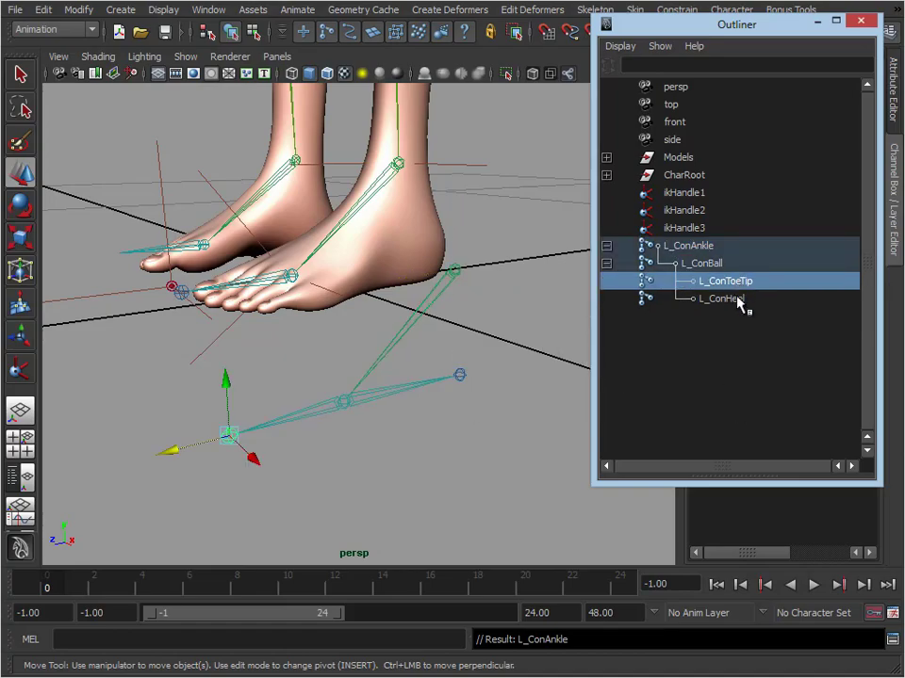
click(721, 299)
middle_drag(693, 305, 752, 281)
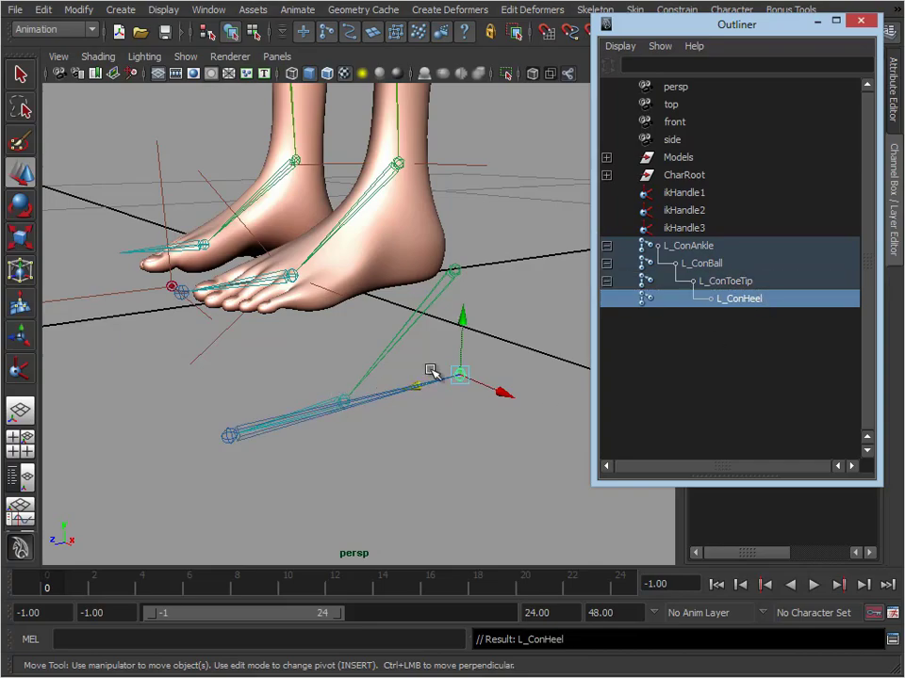
click(549, 329)
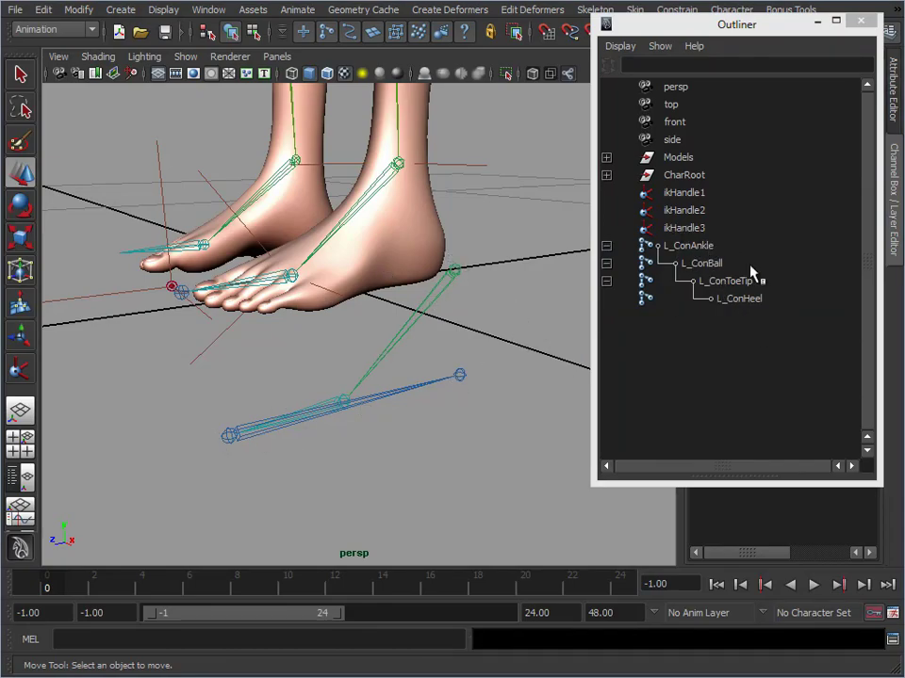
Reroot the copied foot skeleton at the L_ConHeel joint
click(465, 369)
drag(673, 25, 658, 119)
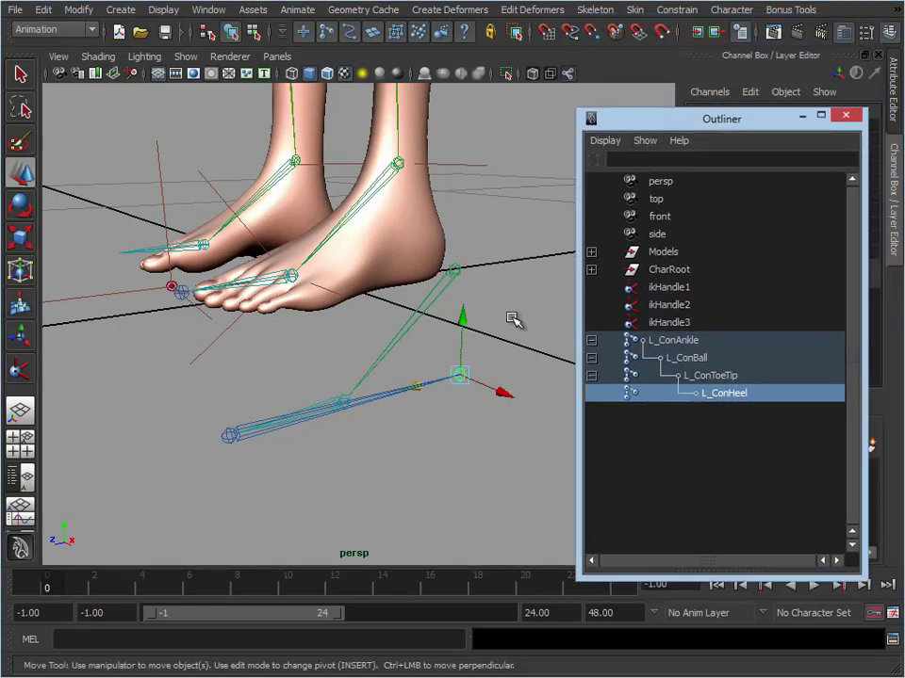
click(635, 11)
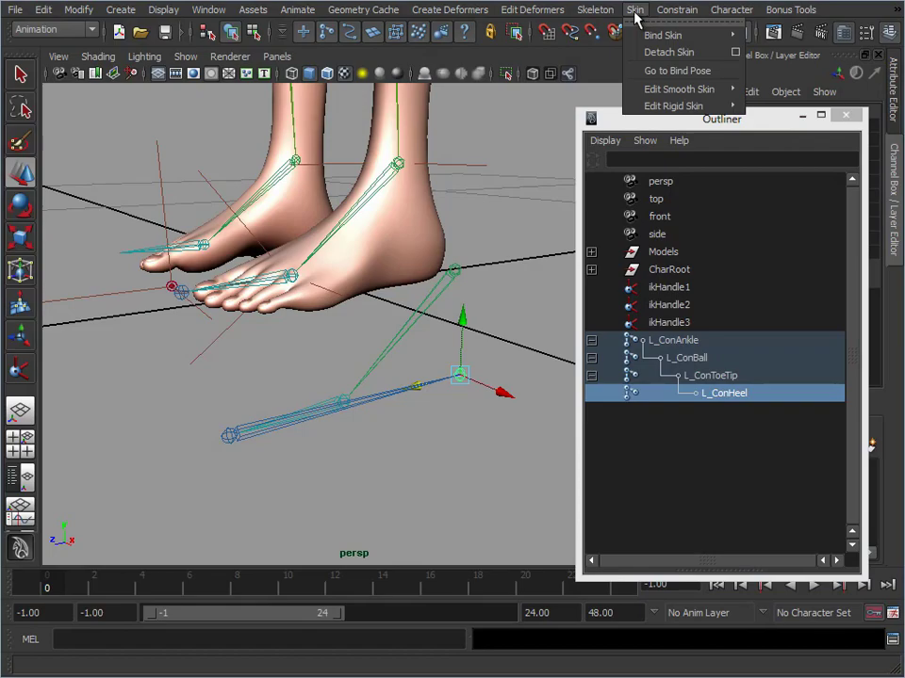
mouse_move(597, 11)
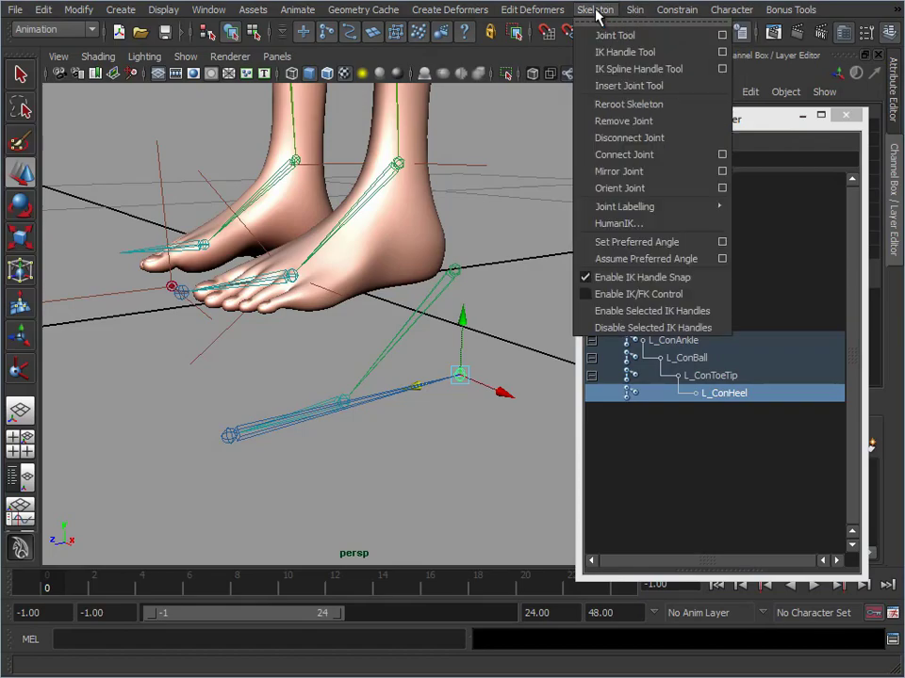
click(618, 105)
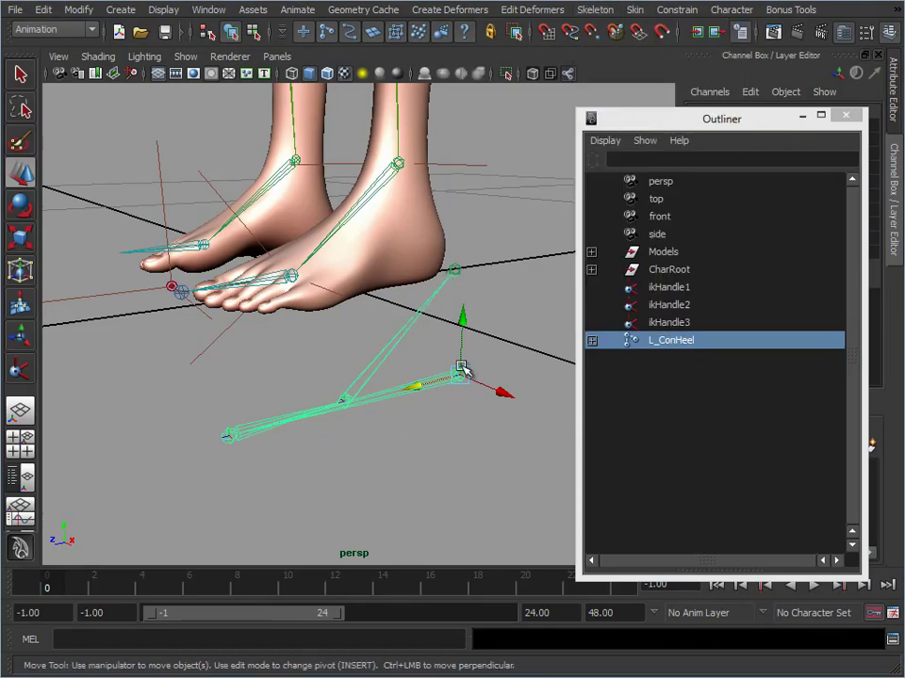
Expand the full L_ConHeel hierarchy and check its joint order down to L_ConAnkle
click(592, 342)
click(591, 341)
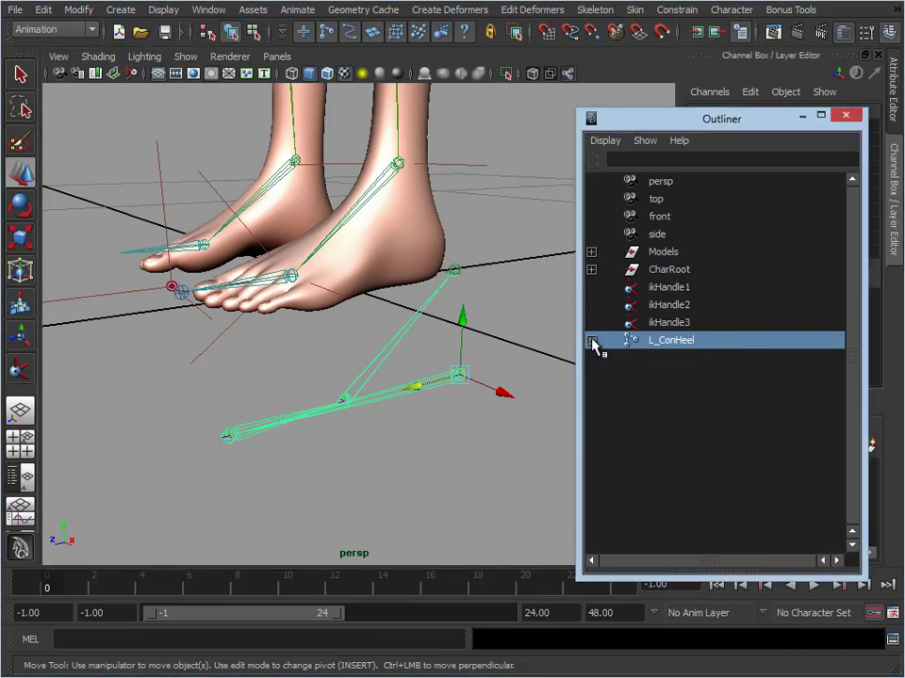
shift+click(592, 341)
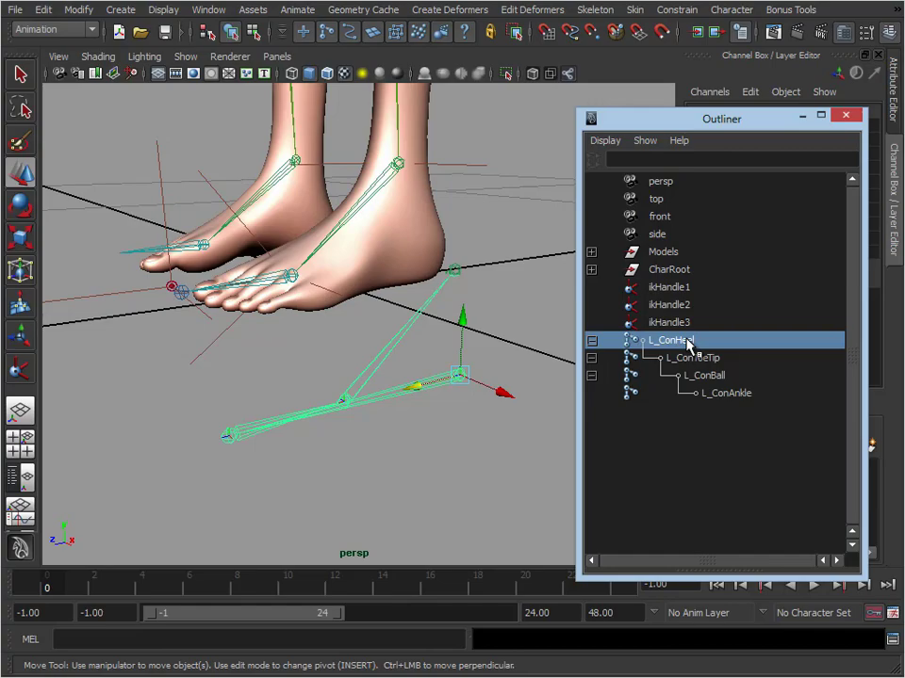
click(697, 358)
click(716, 375)
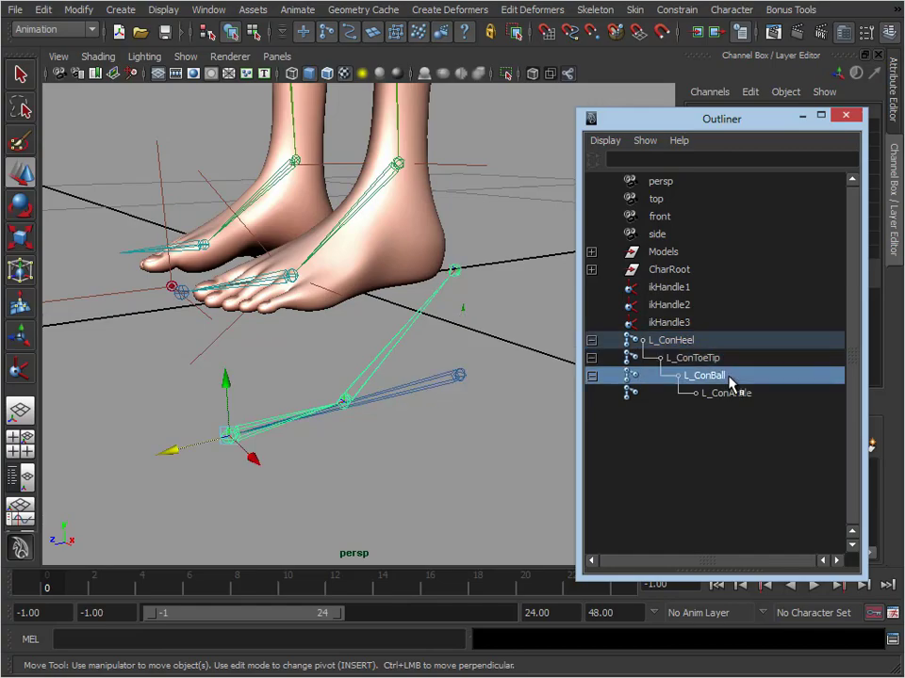
click(726, 393)
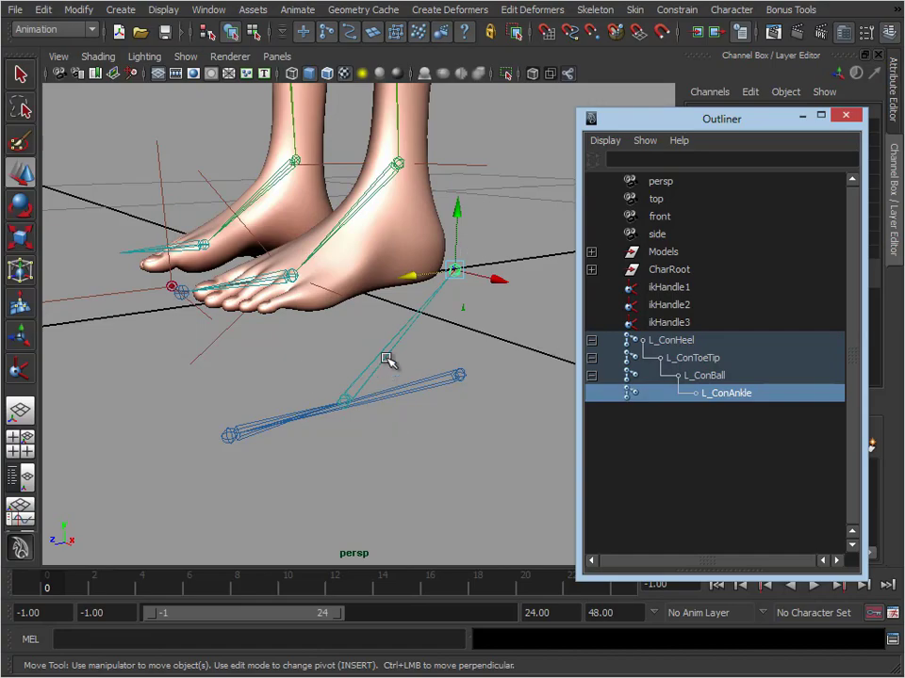
Try moving the chain upward from L_ConHeel and rotating L_ConBall about -23 degrees in Z, undoing each test
click(470, 375)
drag(460, 327, 474, 247)
key(ctrl+z)
key(ctrl+z)
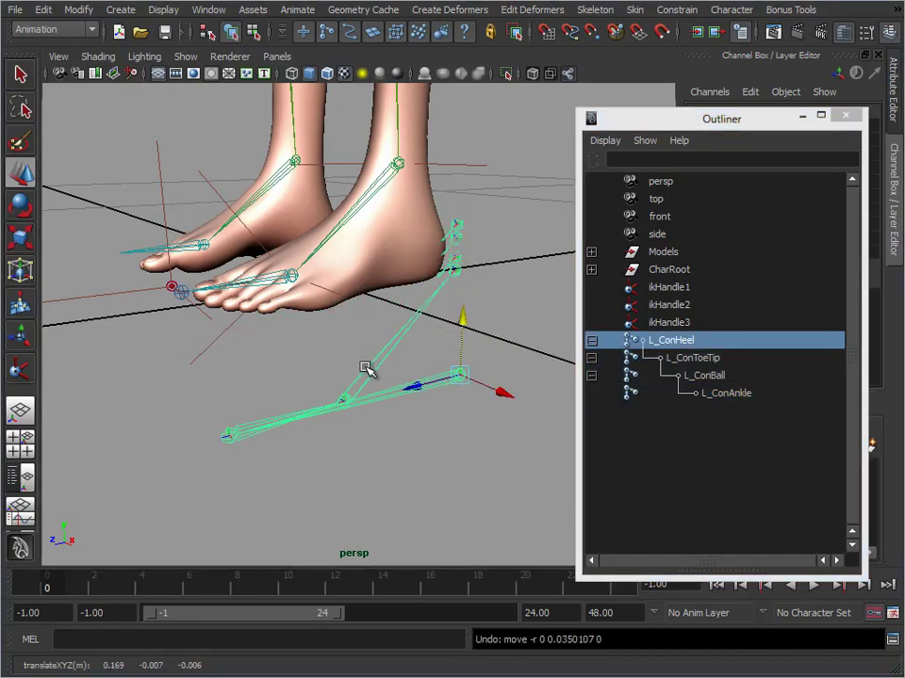
click(366, 368)
key(e)
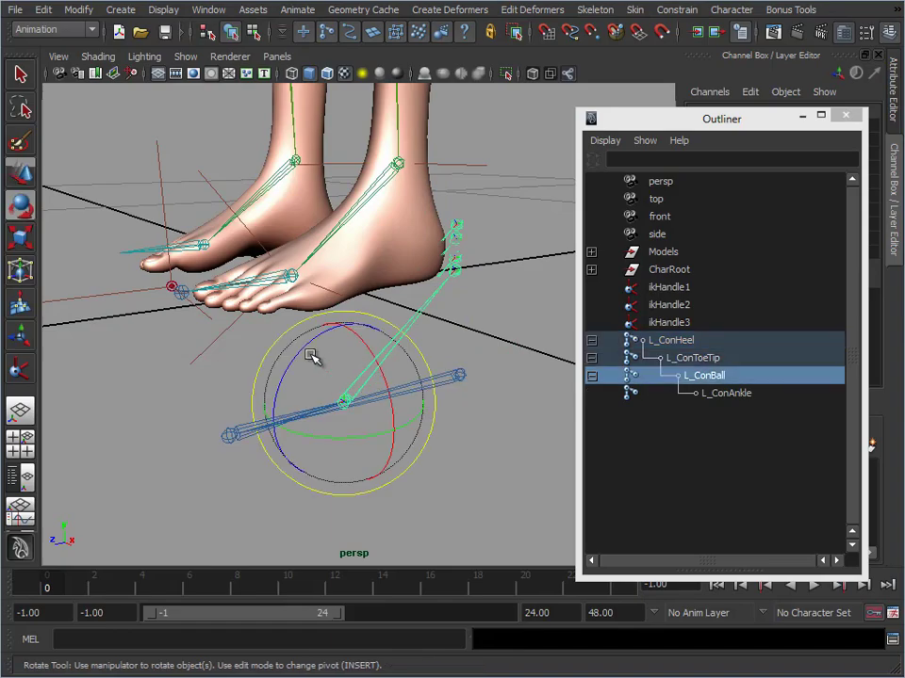
drag(314, 341, 295, 369)
key(ctrl+z)
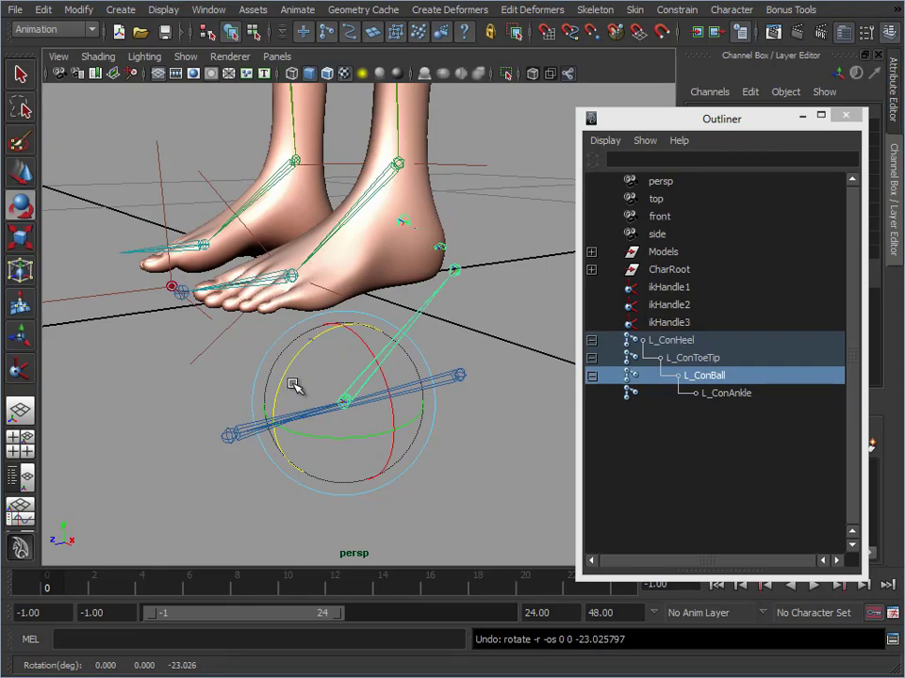
Try rotating L_ConToeTip about 49 degrees in X and undo the rotation
click(410, 321)
click(410, 323)
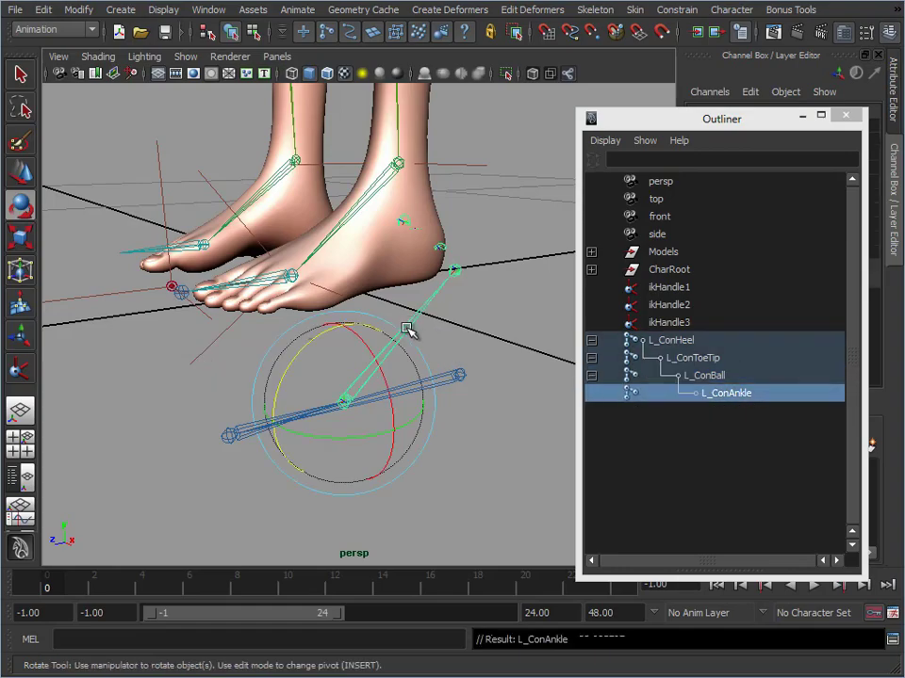
click(297, 426)
drag(209, 368, 204, 429)
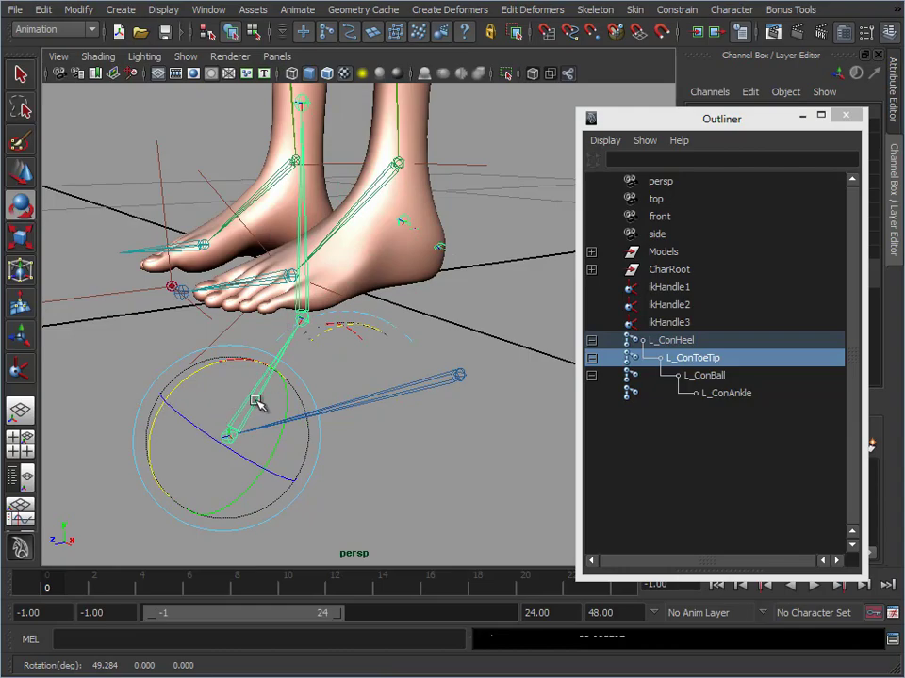
key(ctrl+z)
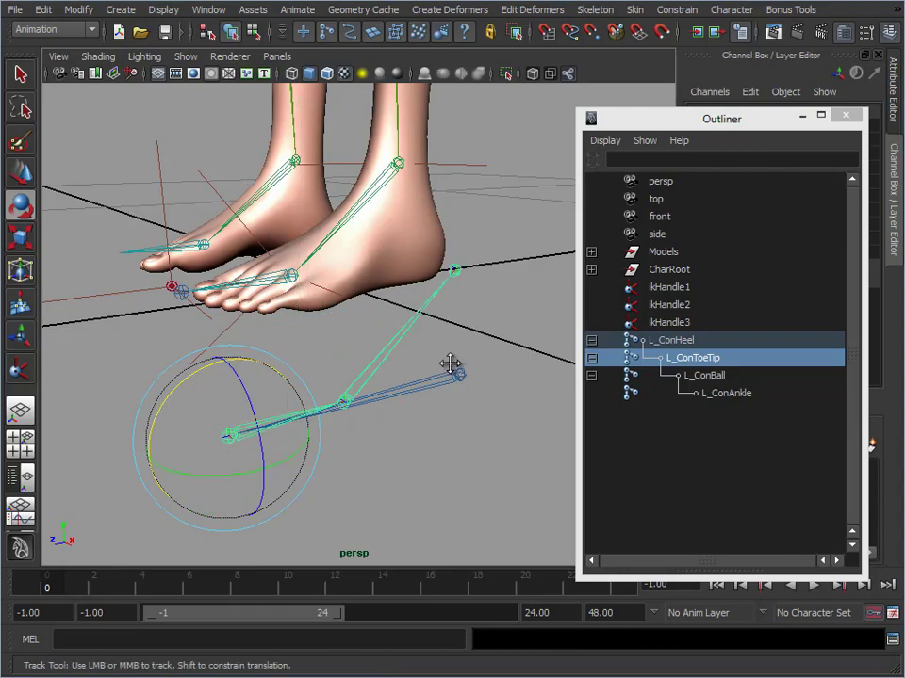
Reroot the copied foot skeleton at the L_ConAnkle joint
alt+right_drag(451, 366, 416, 371)
alt+middle_drag(435, 368, 410, 378)
alt+right_drag(410, 378, 423, 360)
key(Up)
alt+drag(411, 380, 505, 398)
key(w)
alt+right_drag(505, 397, 436, 411)
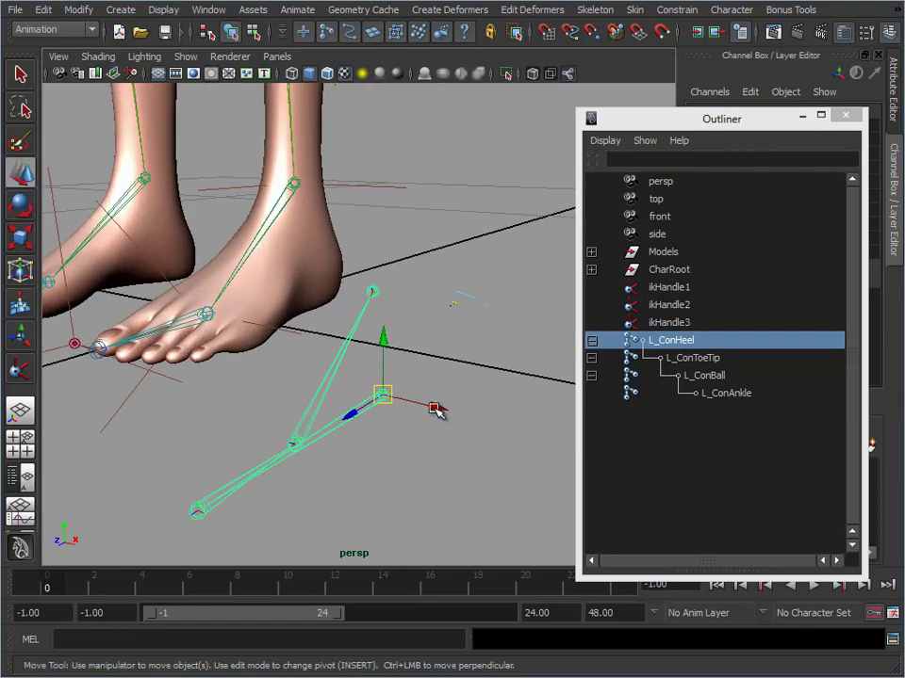
alt+drag(410, 269, 384, 256)
alt+middle_drag(384, 256, 449, 231)
alt+right_drag(449, 232, 458, 238)
click(458, 240)
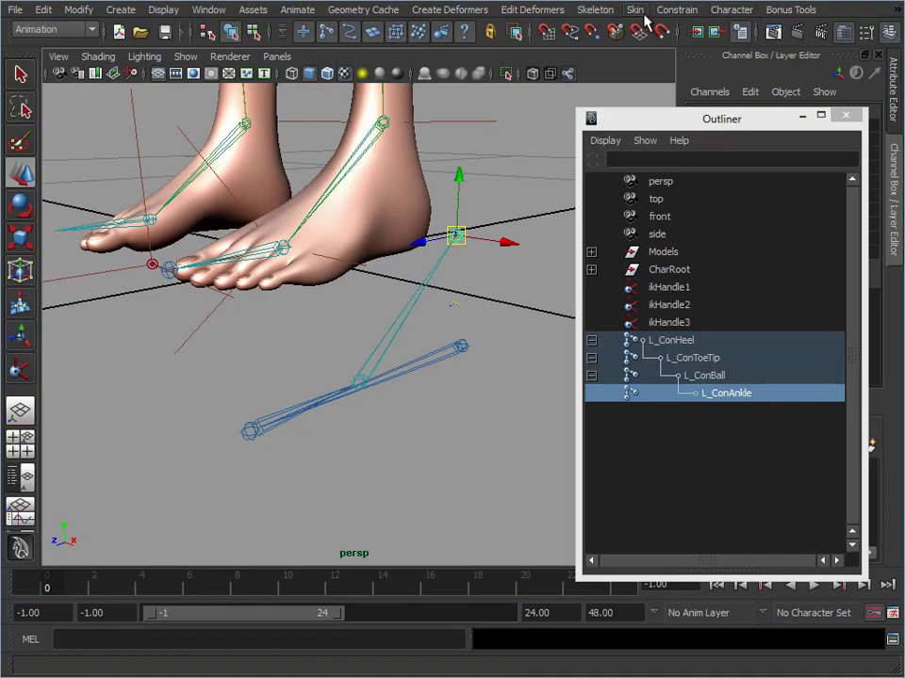
click(596, 11)
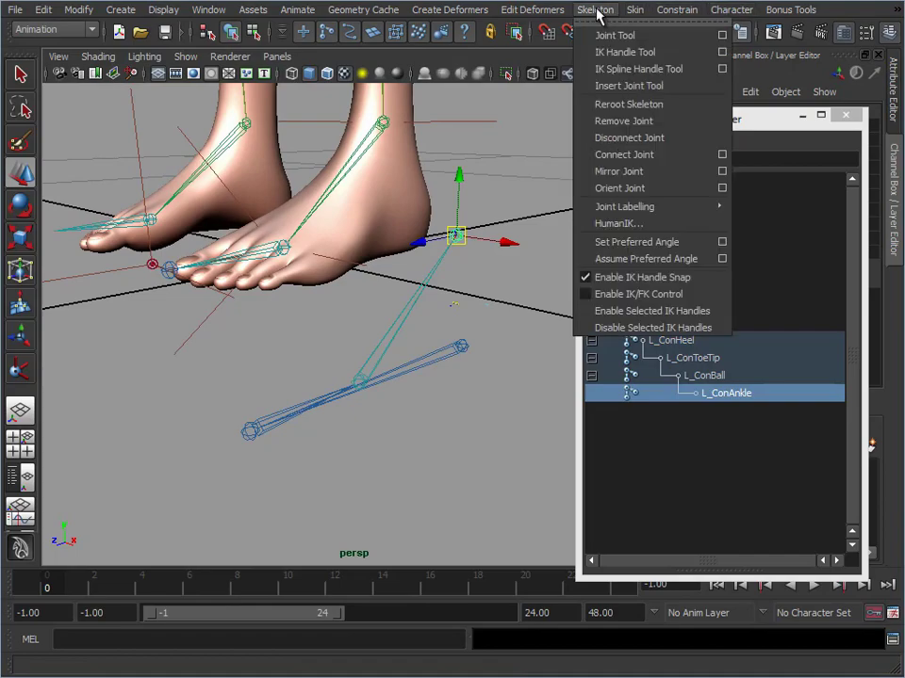
click(640, 103)
Snap the control chain's root joint L_ConAnkle onto the character's left ankle joint
alt+middle_drag(436, 268, 419, 290)
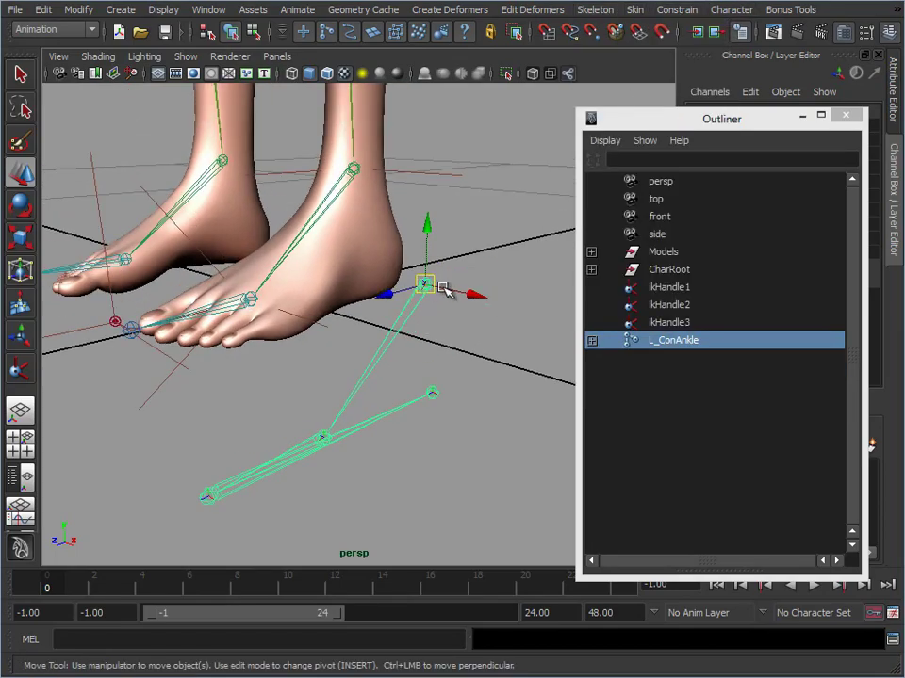
alt+drag(452, 364, 457, 334)
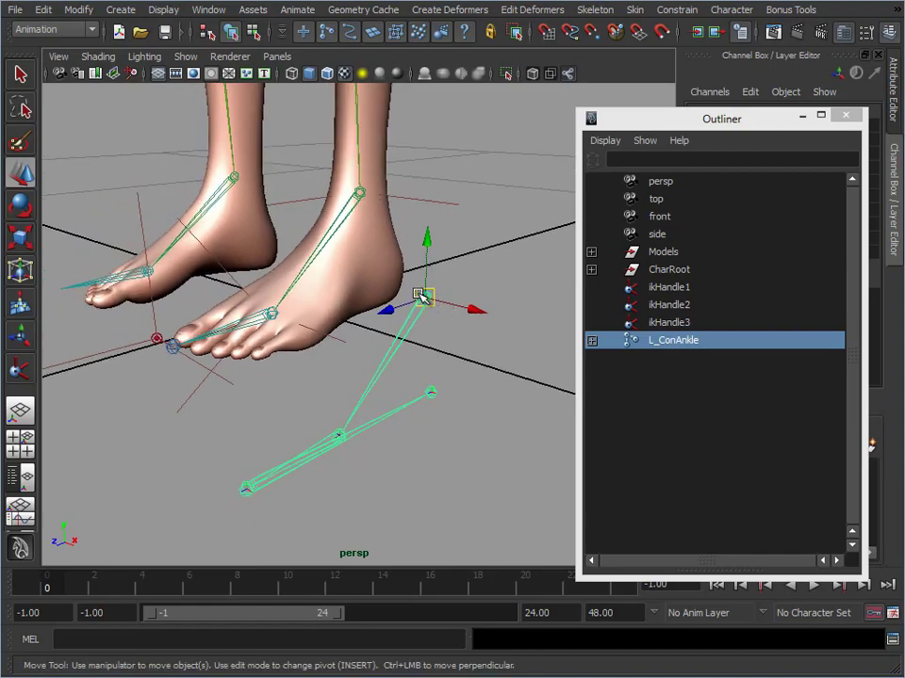
drag(423, 297, 426, 217)
key(ctrl+z)
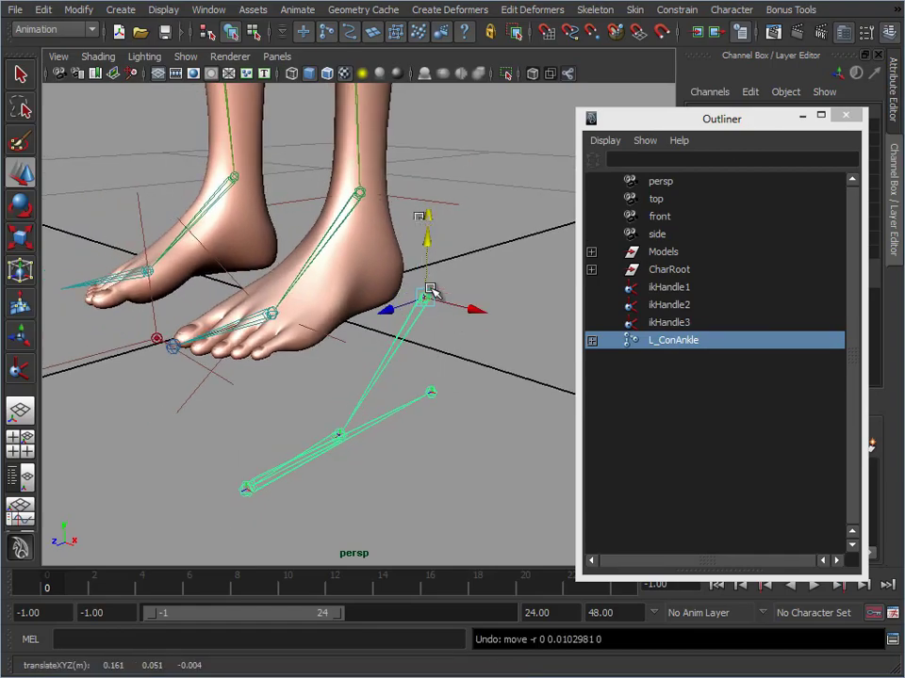
key(w)
key(v)
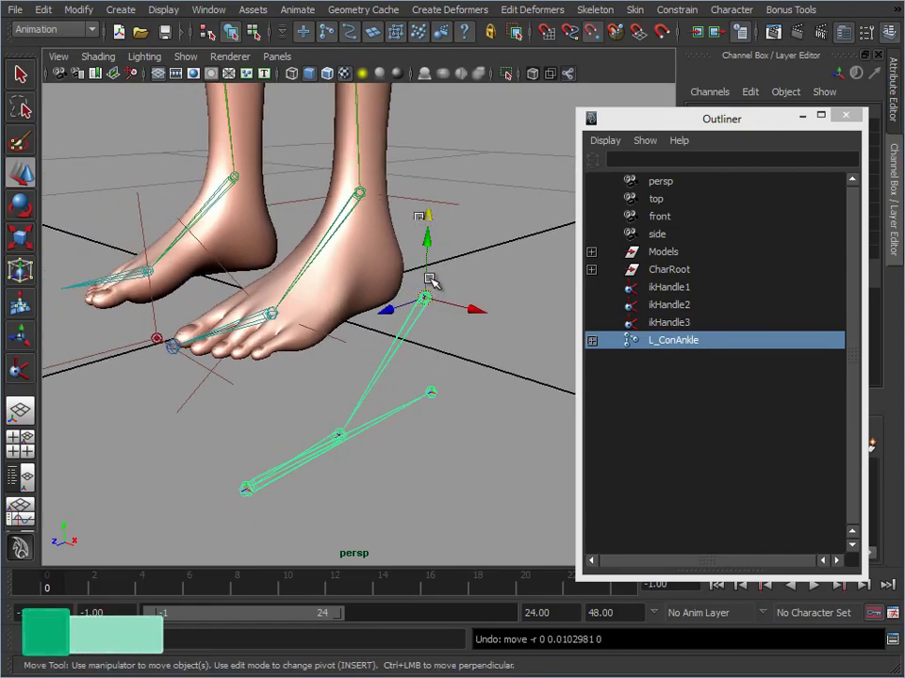
middle_click(360, 195)
alt+middle_drag(408, 284, 448, 299)
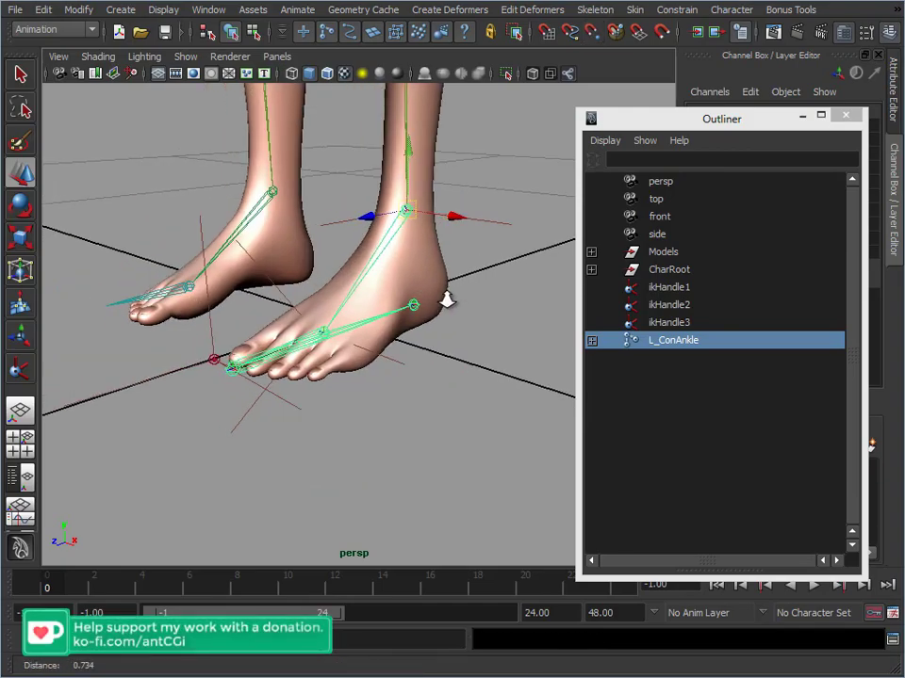
Reroot the left foot control skeleton at the L_ConHeel joint
alt+right_drag(448, 299, 463, 298)
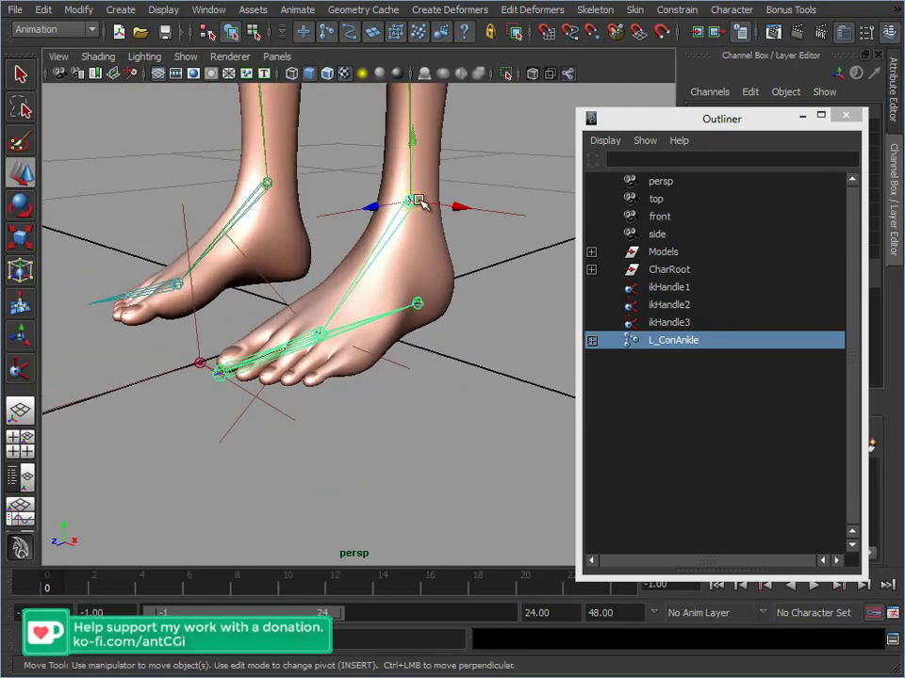
click(420, 304)
click(594, 10)
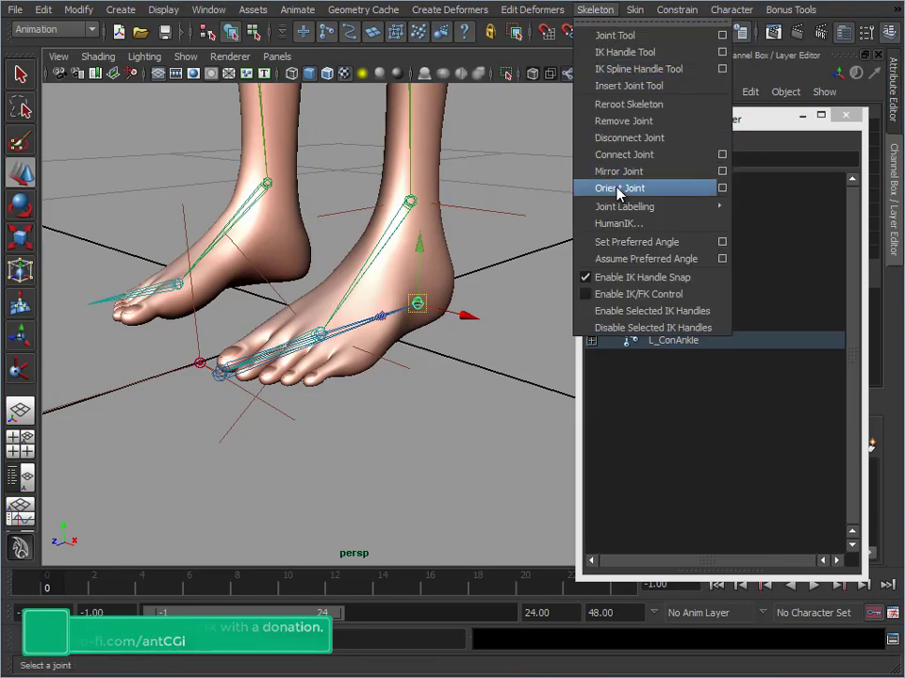
click(628, 103)
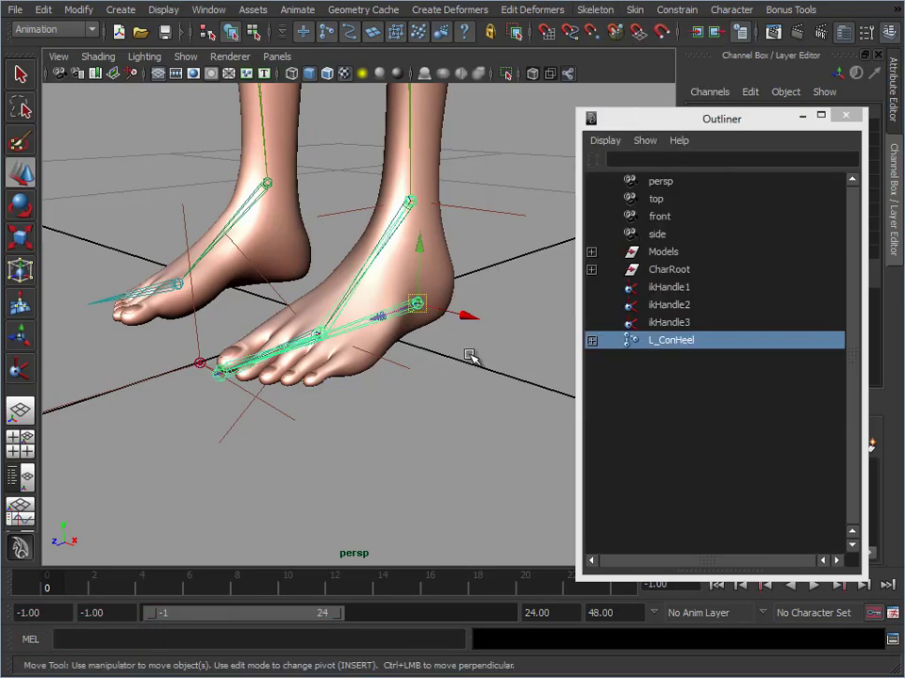
Examine the left leg's joint chain from the rerooted foot up to the hip, briefly selecting the hip joint
alt+middle_drag(434, 359, 439, 378)
alt+right_drag(439, 377, 478, 337)
alt+middle_drag(479, 132, 460, 321)
alt+right_drag(459, 320, 353, 247)
alt+middle_drag(354, 247, 338, 326)
alt+right_drag(338, 326, 374, 288)
alt+middle_drag(373, 289, 374, 284)
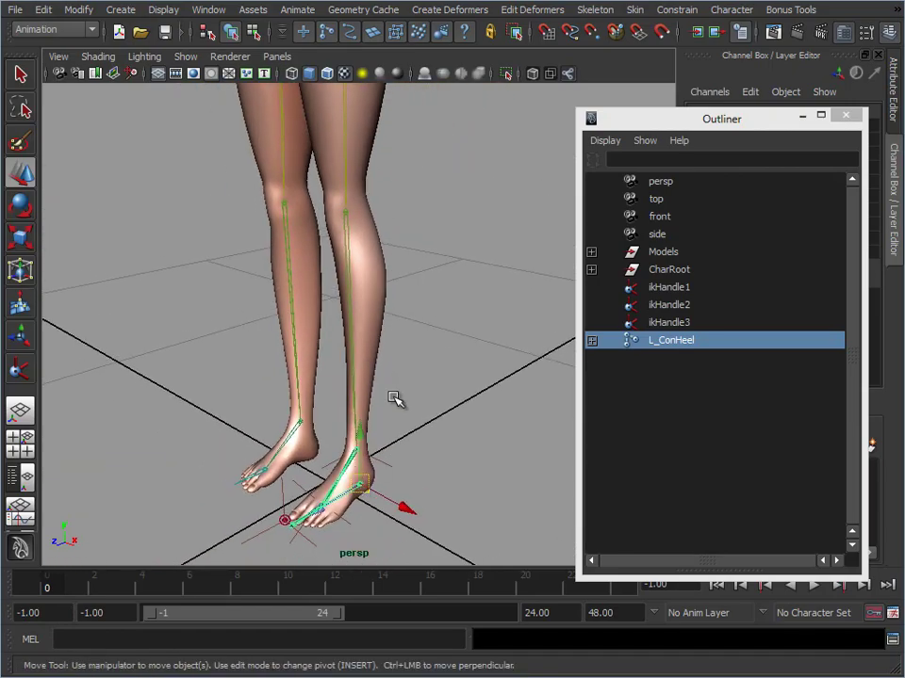
alt+middle_drag(396, 399, 420, 471)
alt+right_drag(420, 471, 339, 357)
alt+middle_drag(380, 372, 388, 403)
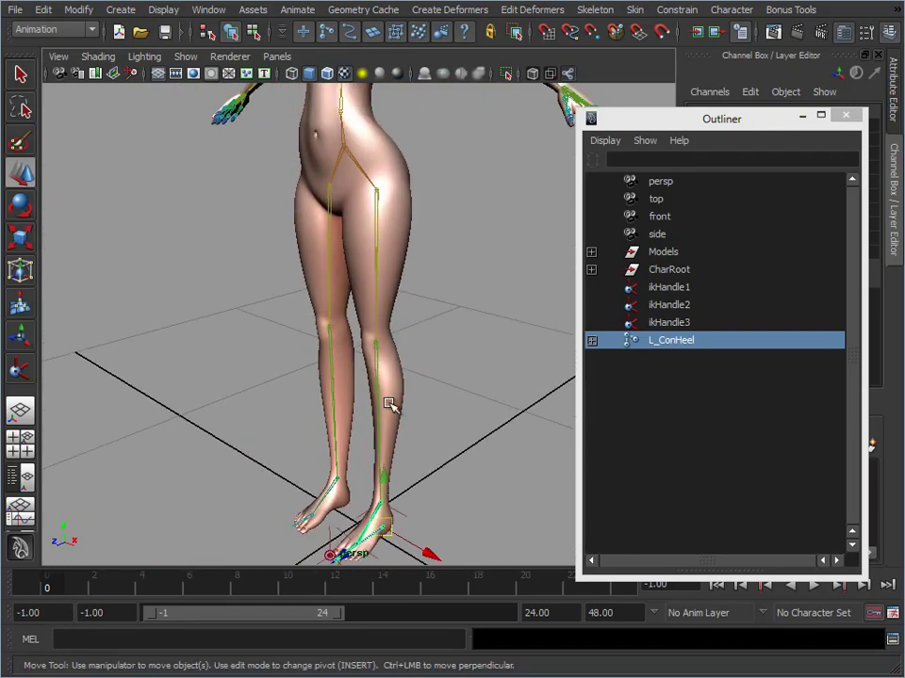
click(378, 221)
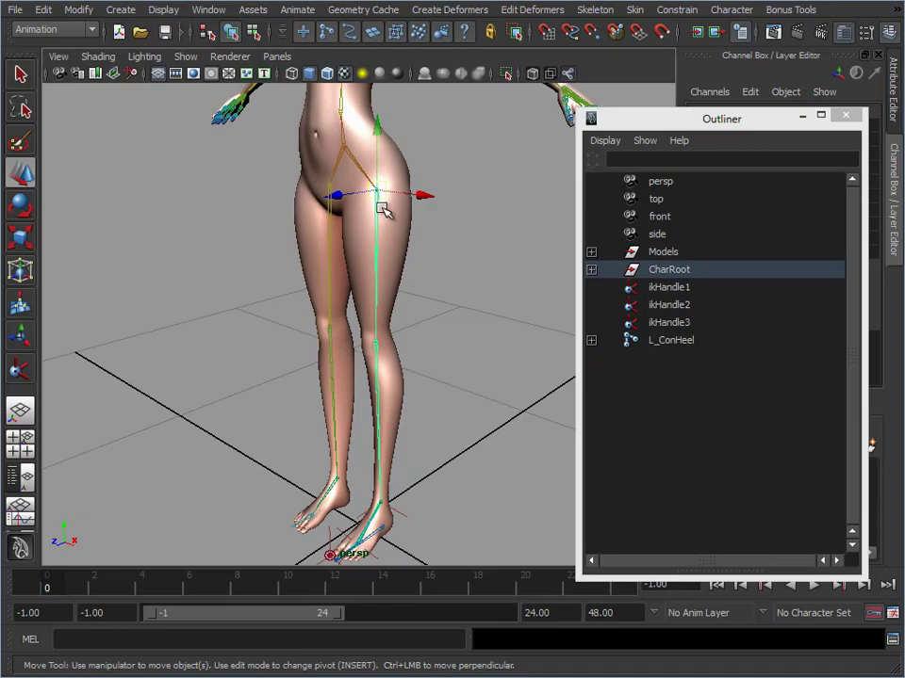
click(442, 296)
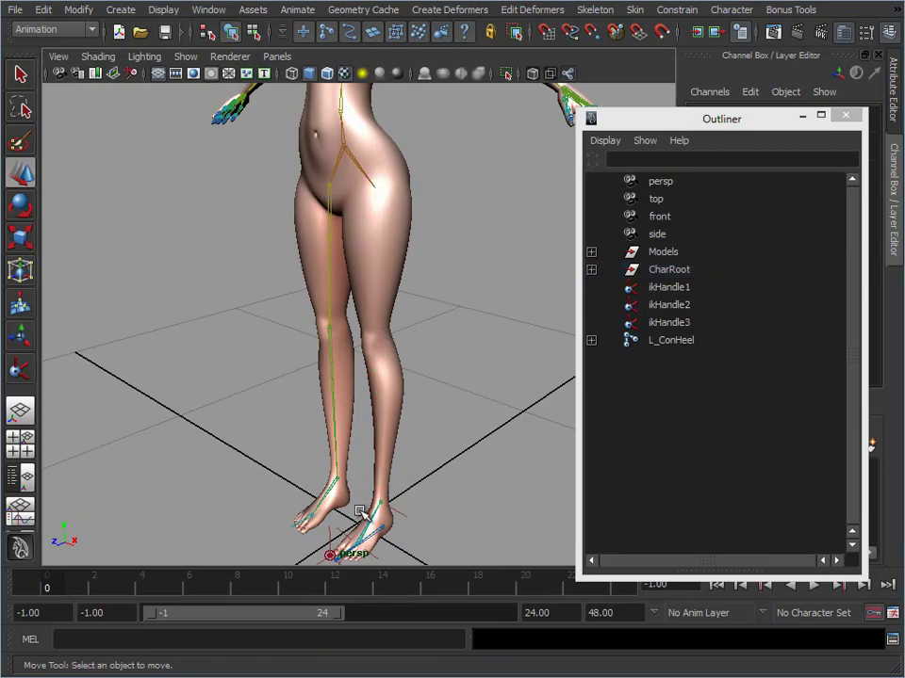
Hide the polygon models in the perspective view to expose the left foot's joints and IK handles
alt+middle_drag(318, 518, 315, 337)
alt+right_drag(315, 337, 340, 389)
alt+middle_drag(341, 389, 309, 299)
alt+right_drag(310, 299, 387, 346)
alt+middle_drag(386, 346, 391, 405)
alt+right_drag(391, 405, 467, 318)
drag(475, 252, 495, 315)
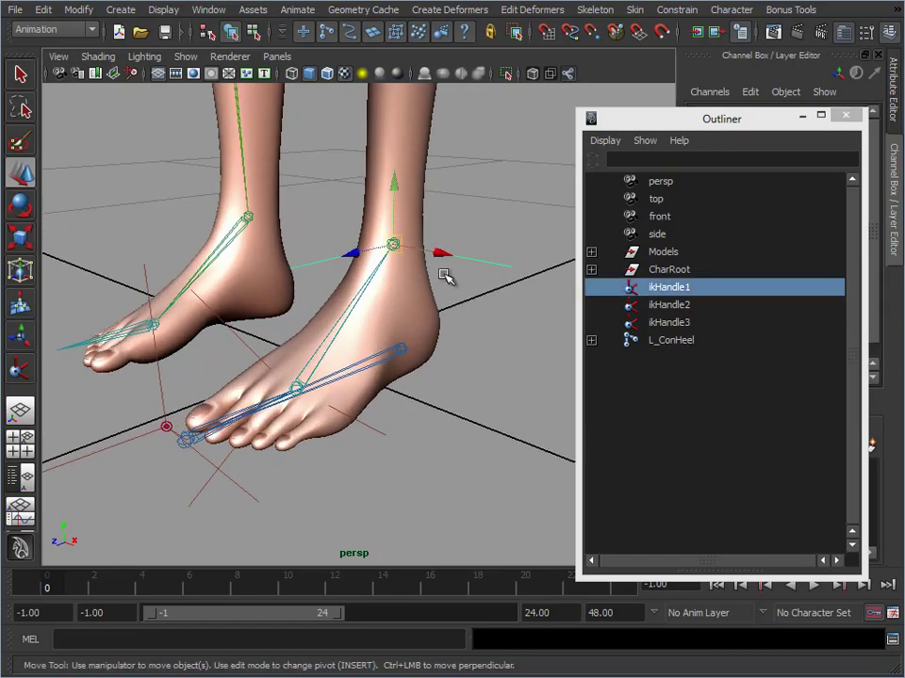
click(98, 57)
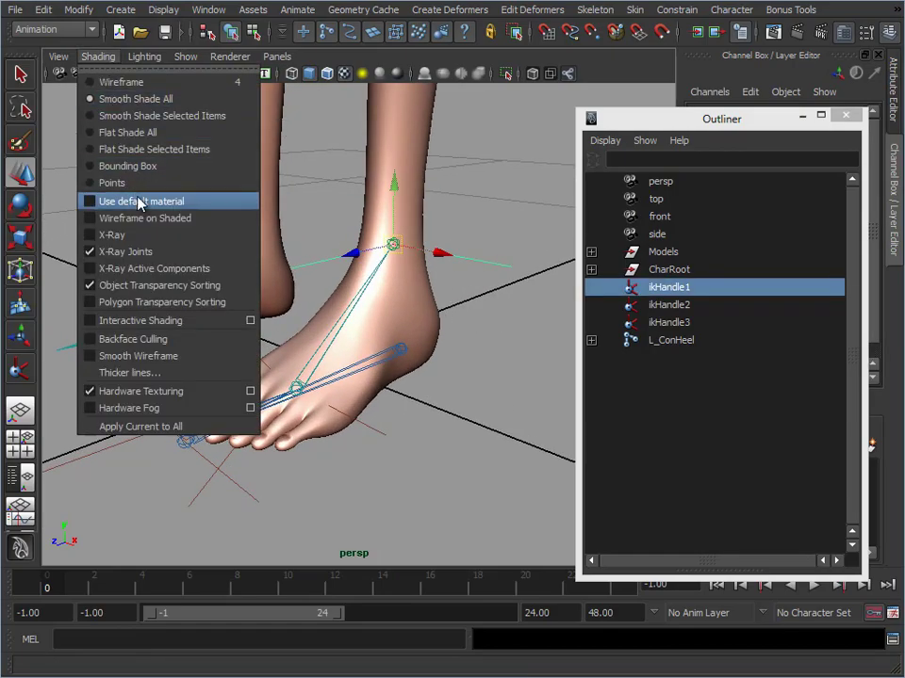
click(186, 57)
click(196, 170)
alt+middle_drag(430, 320, 463, 303)
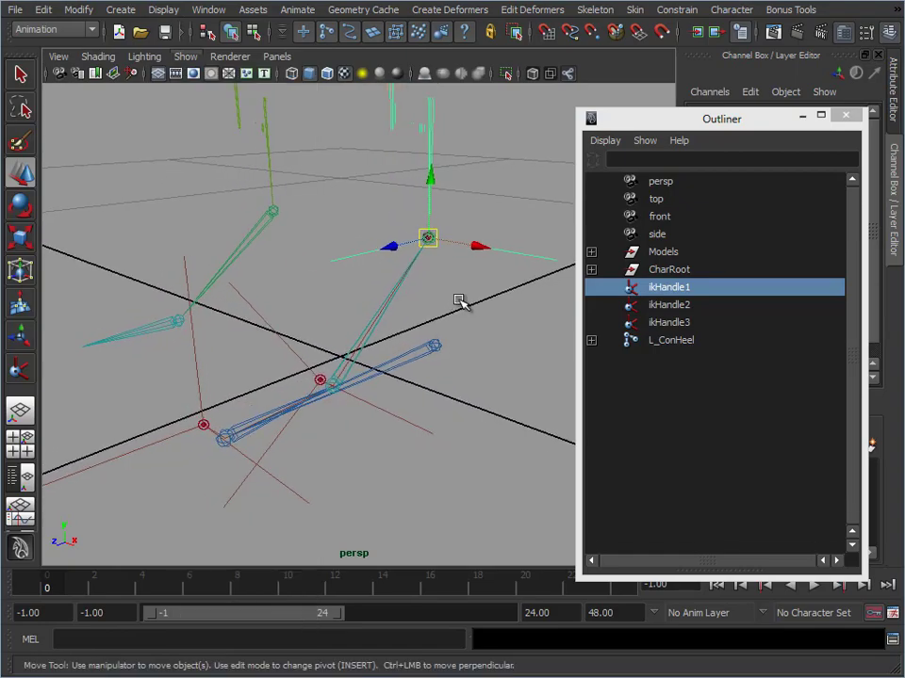
Snap ikHandle1, ikHandle2 and ikHandle3 onto the left foot's ankle, ball and toe tip control joints respectively
click(429, 239)
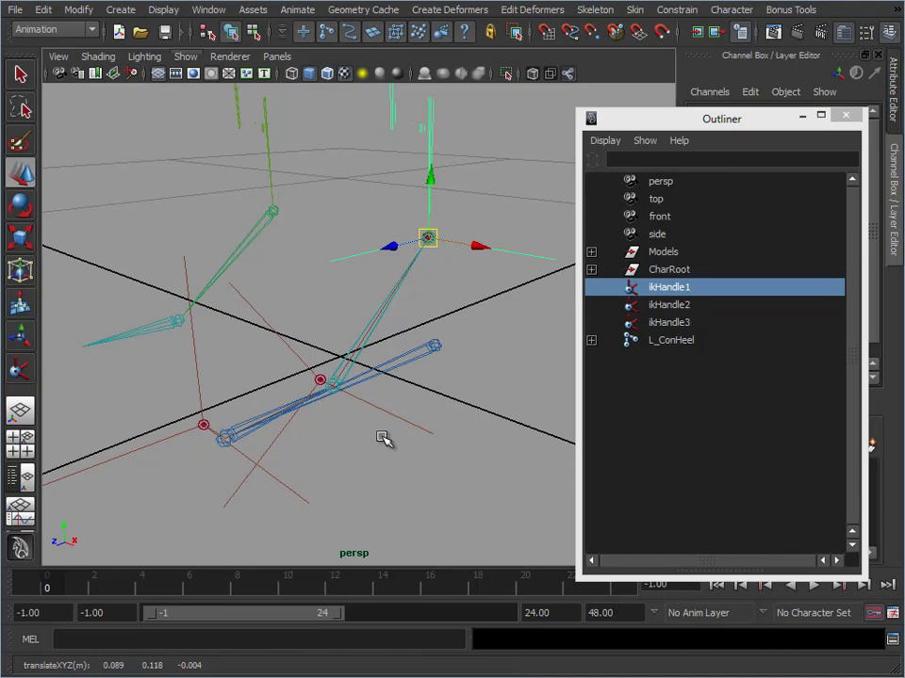
click(321, 383)
click(323, 383)
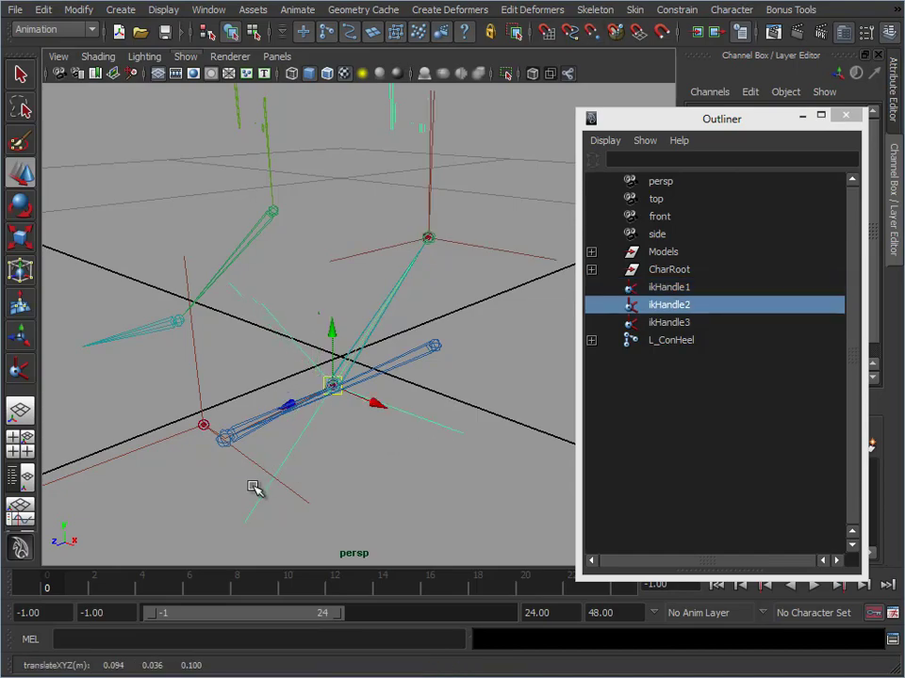
click(203, 426)
drag(205, 427, 222, 438)
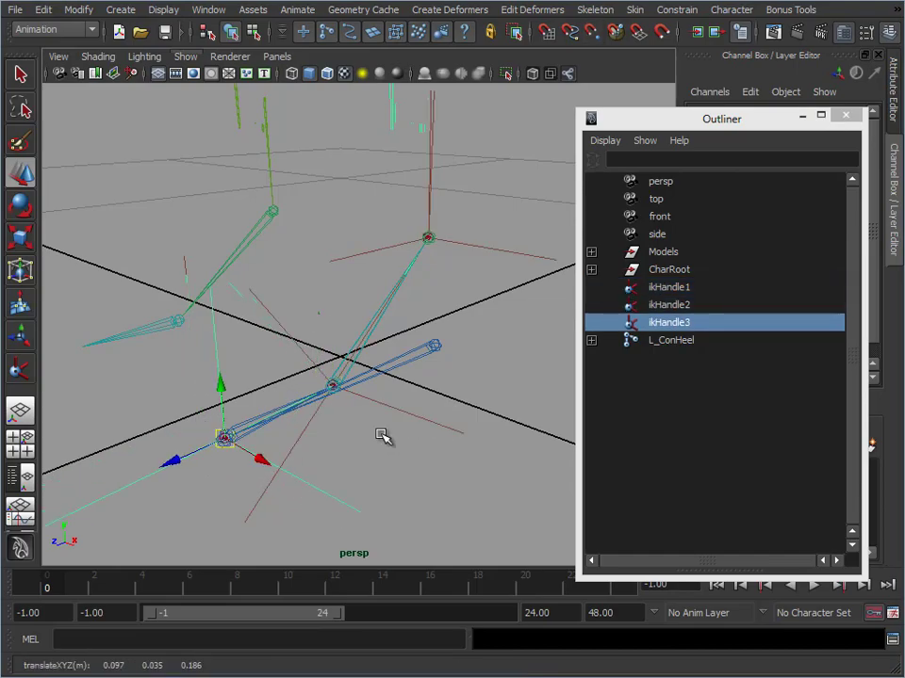
Parent ikHandle1 to L_ConAnkle, ikHandle2 to L_ConBall and ikHandle3 to L_ConToeTip in the expanded L_ConHeel hierarchy
drag(480, 228, 484, 283)
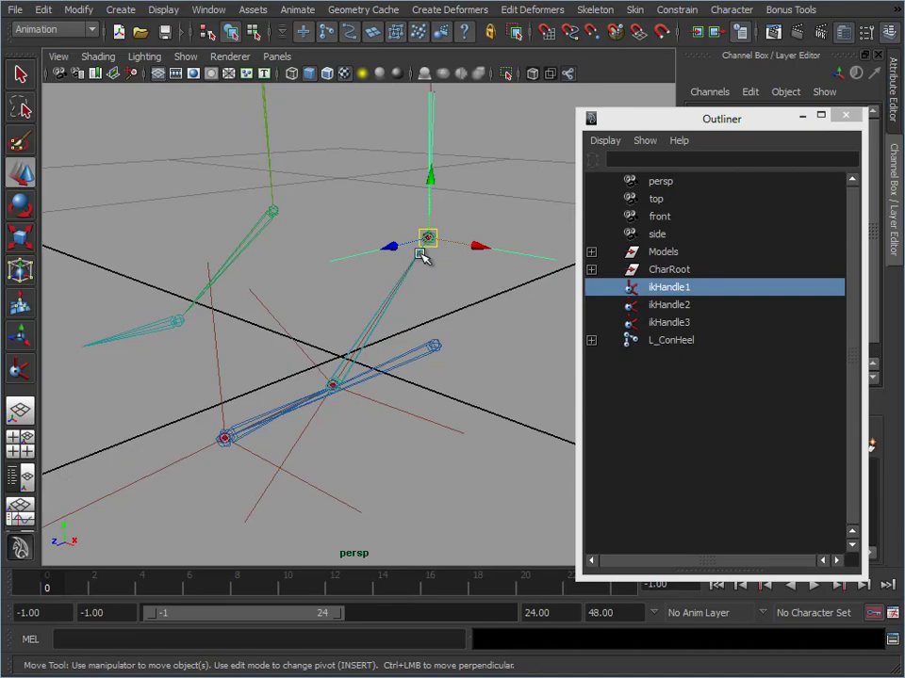
shift+click(591, 340)
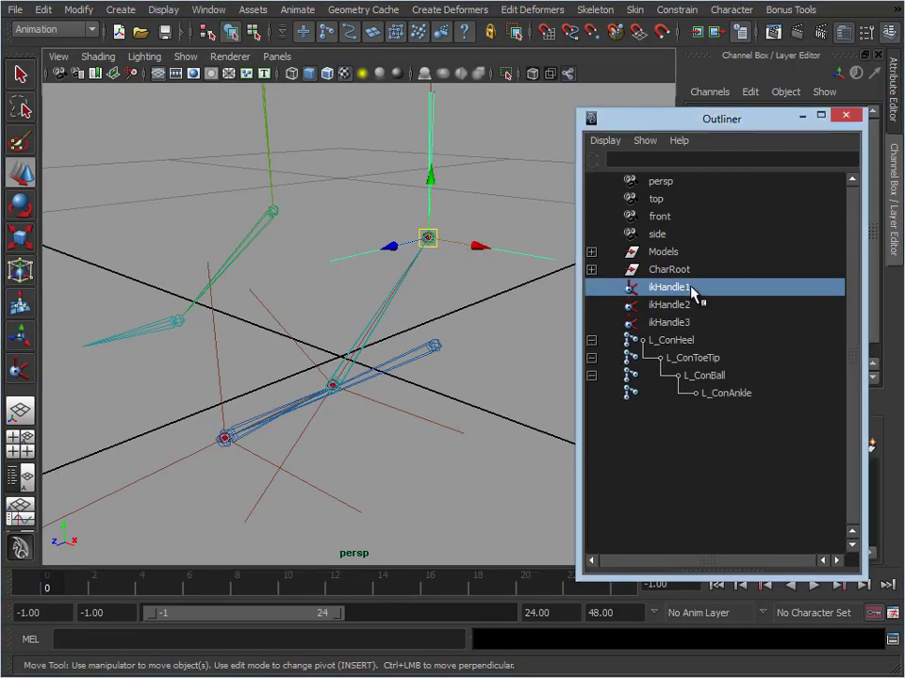
middle_drag(713, 293, 723, 395)
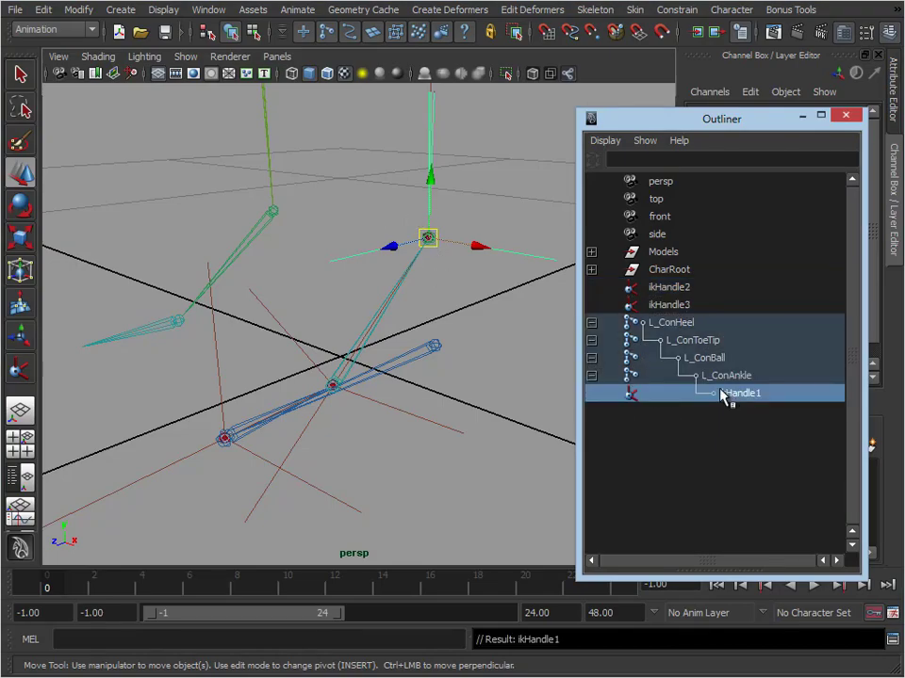
drag(453, 404, 427, 455)
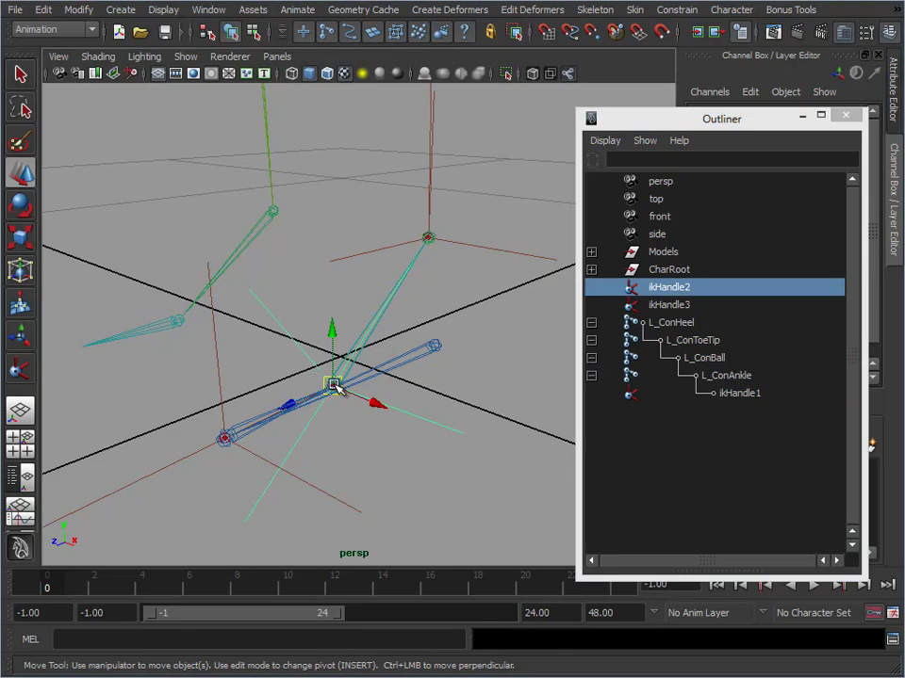
middle_drag(672, 294, 721, 359)
drag(380, 485, 309, 510)
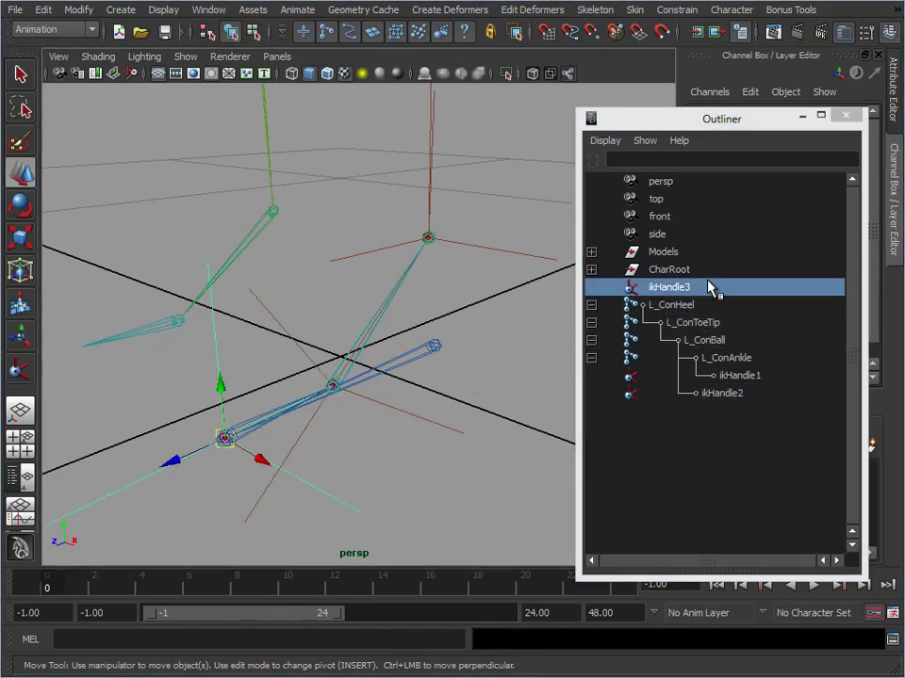
middle_drag(711, 287, 716, 323)
Try moving L_ConHeel up about 0.037 in Y and undo the move
click(435, 346)
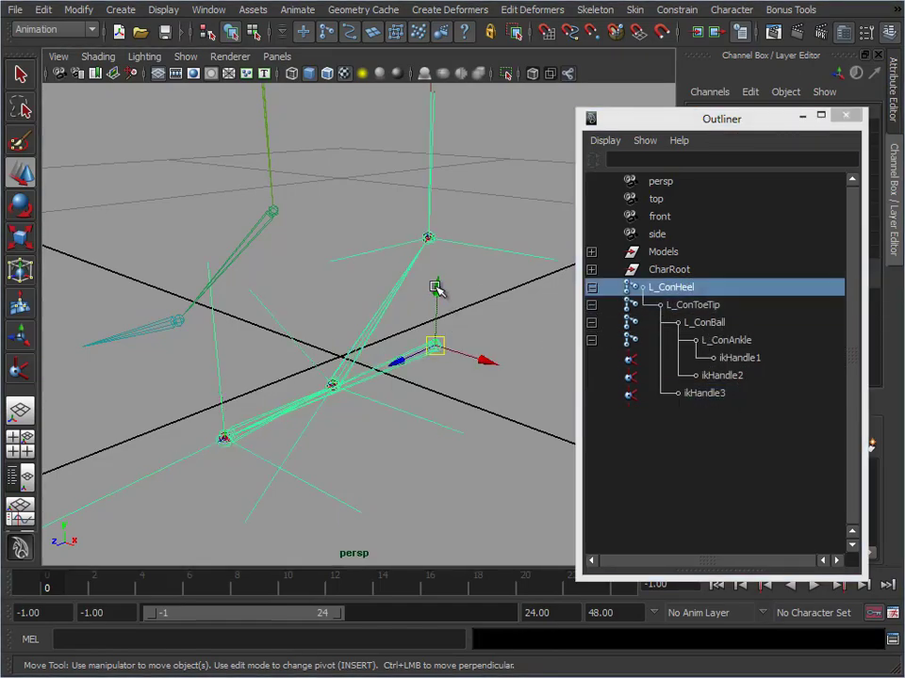
middle_drag(436, 283, 433, 256)
key(ctrl+z)
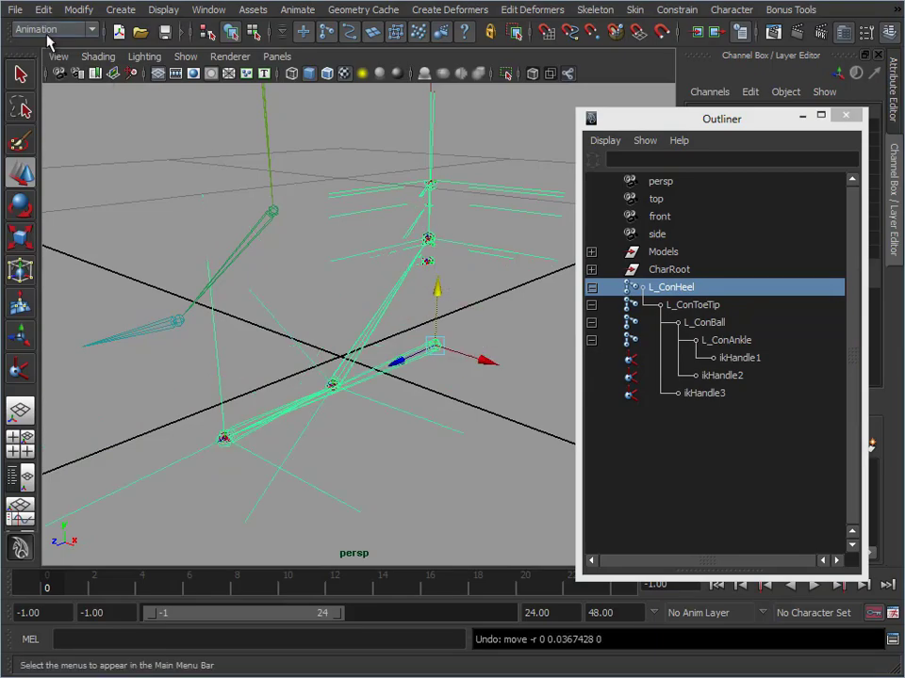
Turn on evaluation for all nodes and test it by moving L_ConHeel up about 0.02 in Y, undoing the move
click(66, 10)
mouse_move(132, 141)
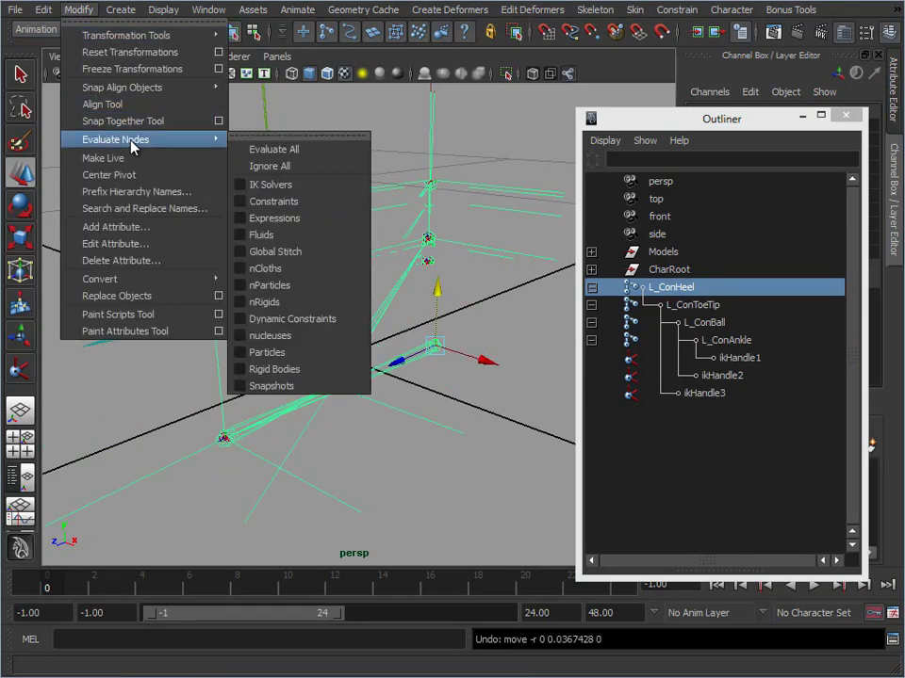
click(281, 151)
drag(440, 289, 460, 281)
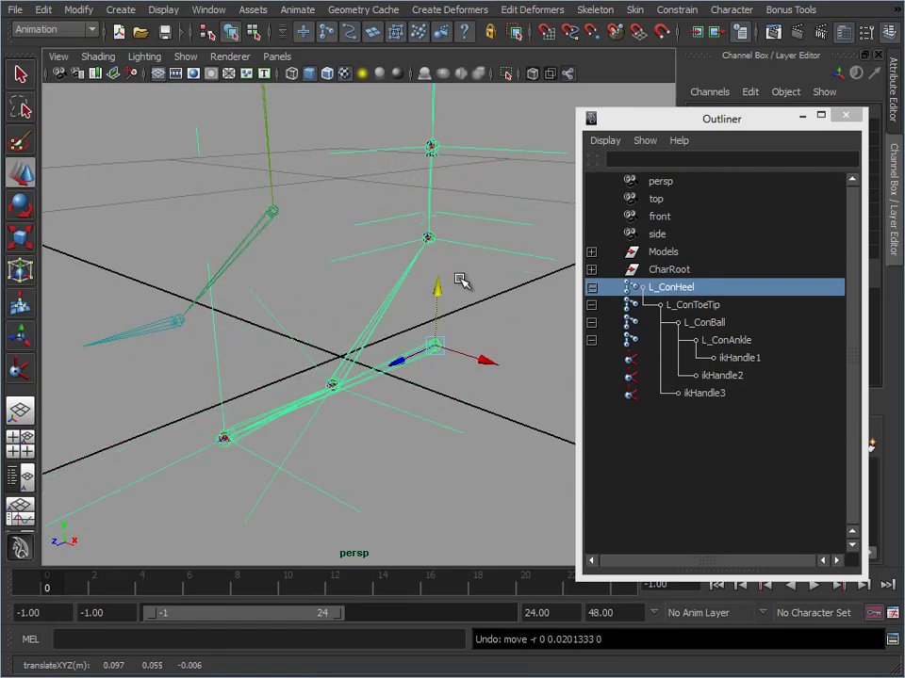
Show the polygon models again and try moving L_ConHeel to test the leg, undoing the move
click(186, 58)
click(209, 172)
alt+right_drag(386, 346, 329, 307)
alt+middle_drag(329, 307, 333, 352)
alt+right_drag(334, 353, 443, 330)
drag(407, 325, 378, 266)
key(ctrl+z)
alt+right_drag(321, 396, 363, 350)
alt+drag(364, 350, 385, 330)
Collapse the L_ConHeel hierarchy, uncover its transform channels and group the chain under a new parent node
click(589, 288)
drag(758, 125, 547, 148)
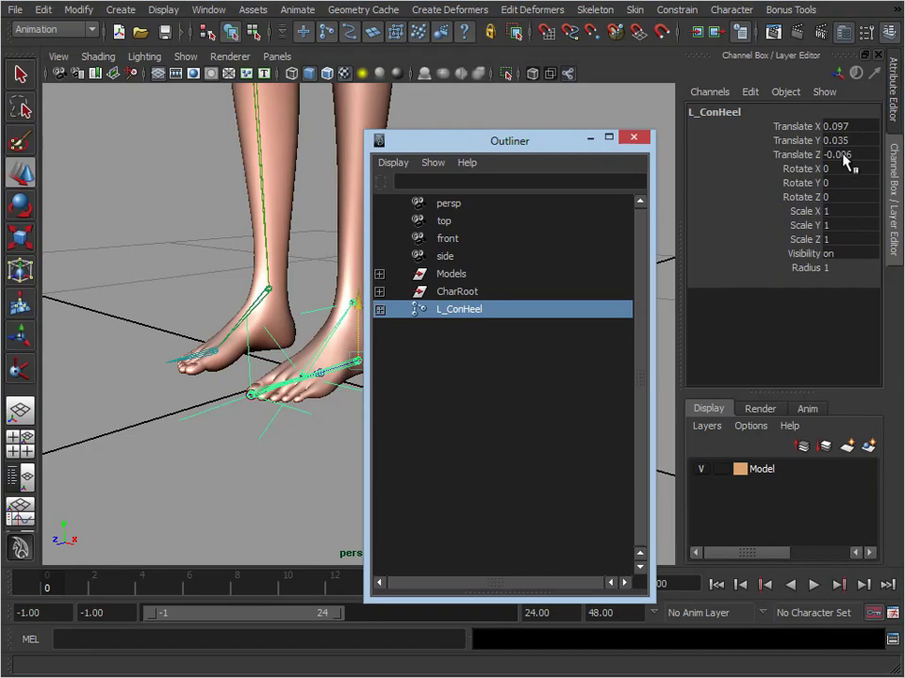
drag(368, 350, 429, 350)
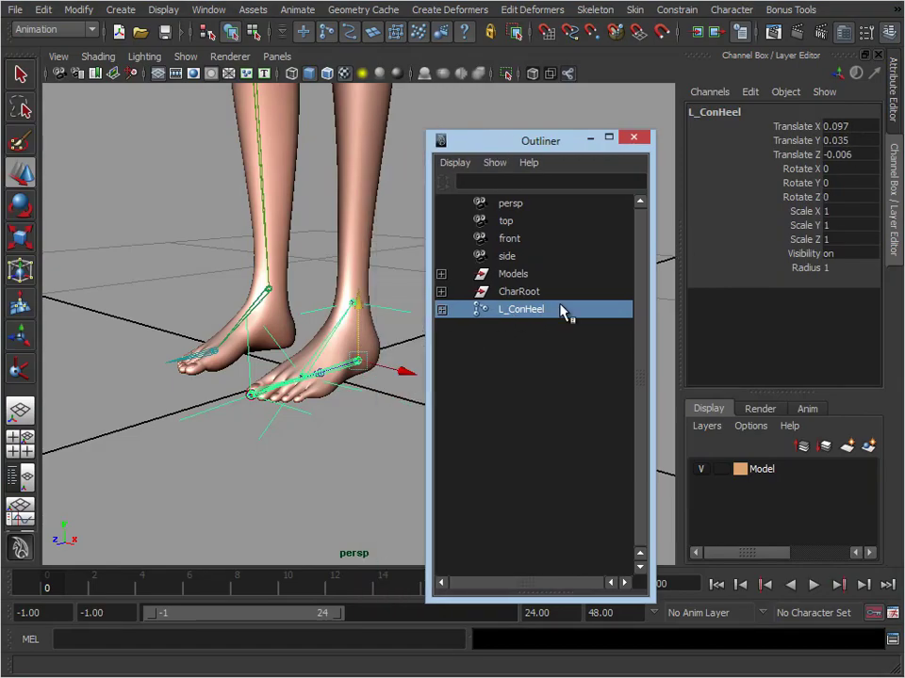
alt+drag(368, 290, 360, 294)
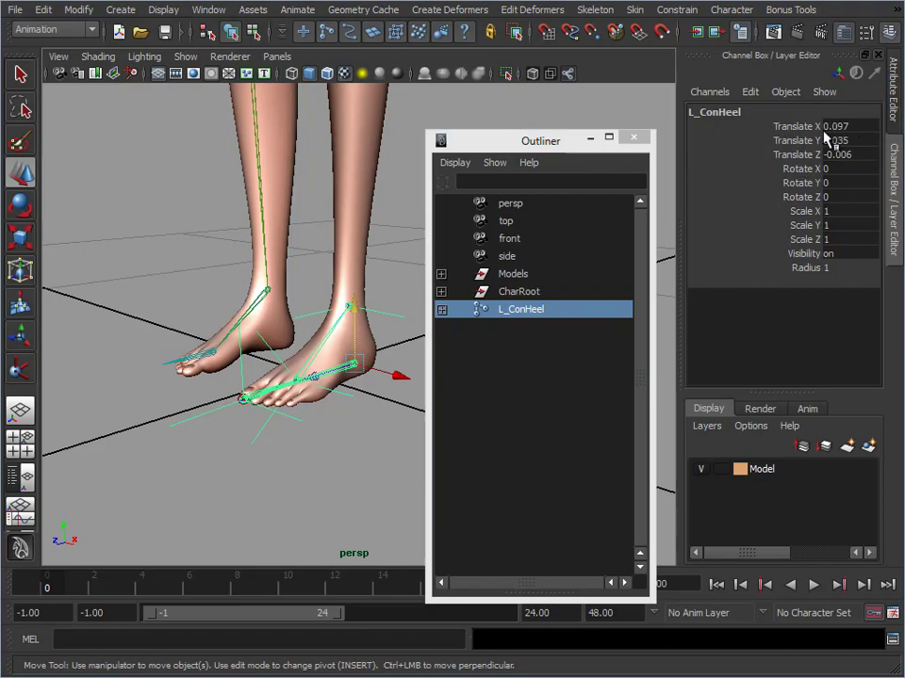
alt+drag(302, 351, 298, 320)
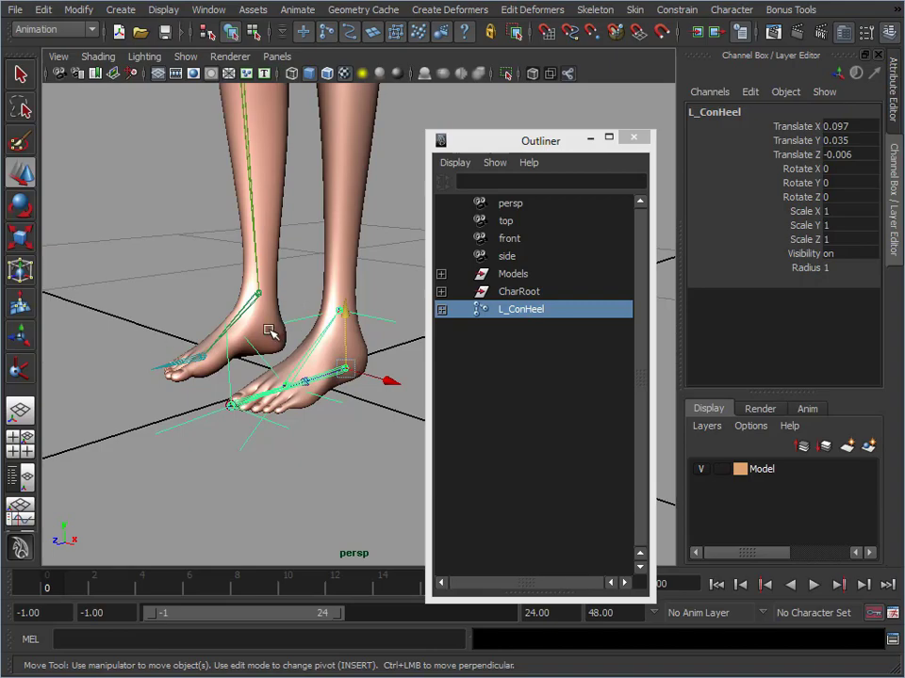
key(ctrl+g)
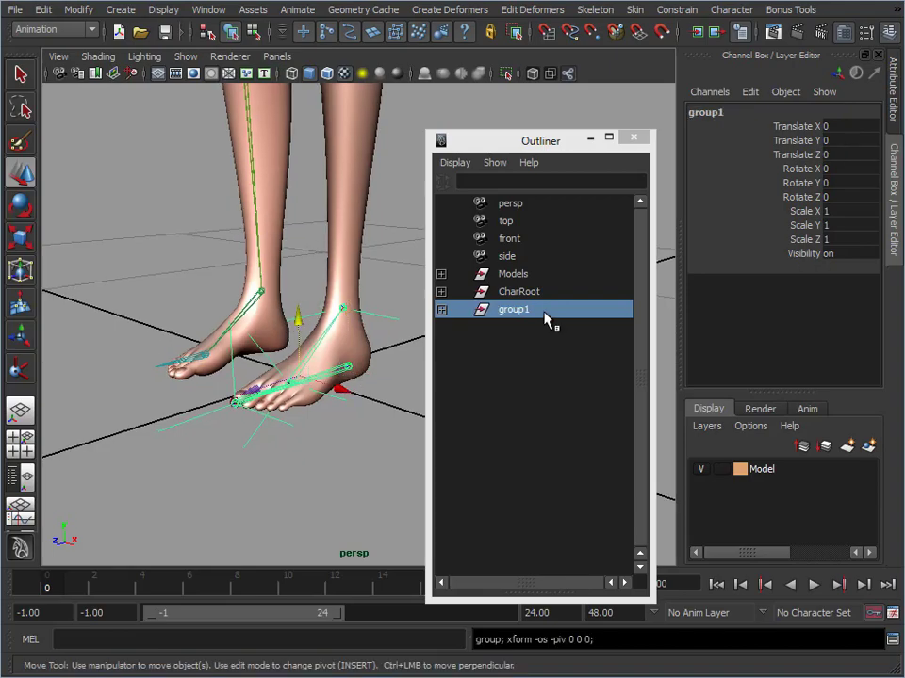
Snap the new group's pivot point onto the left heel control joint
alt+middle_drag(275, 404, 246, 354)
alt+right_drag(245, 354, 405, 348)
key(Insert)
alt+drag(339, 337, 347, 349)
key(v)
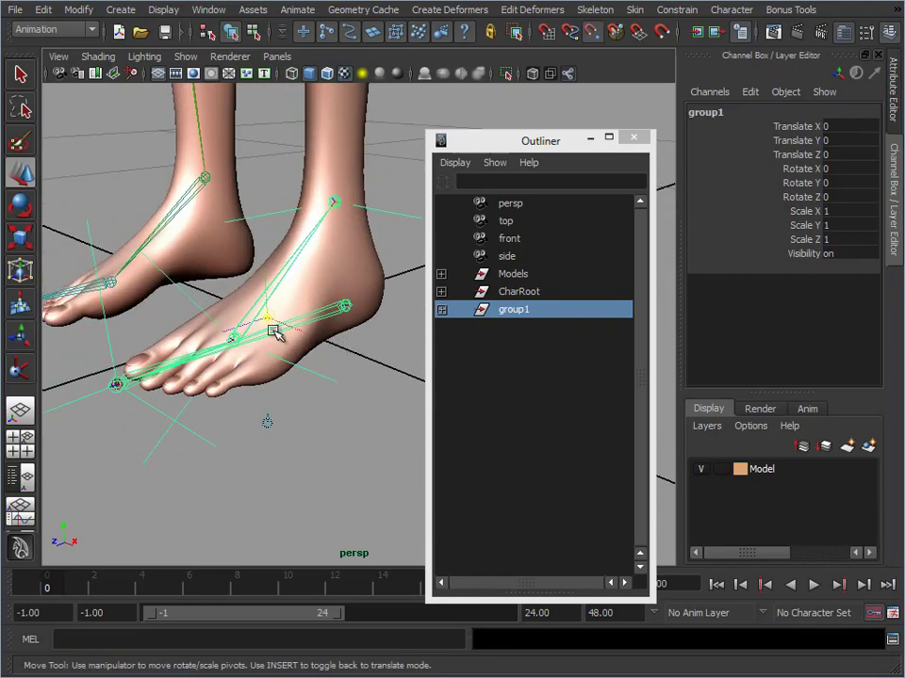
drag(275, 317, 351, 342)
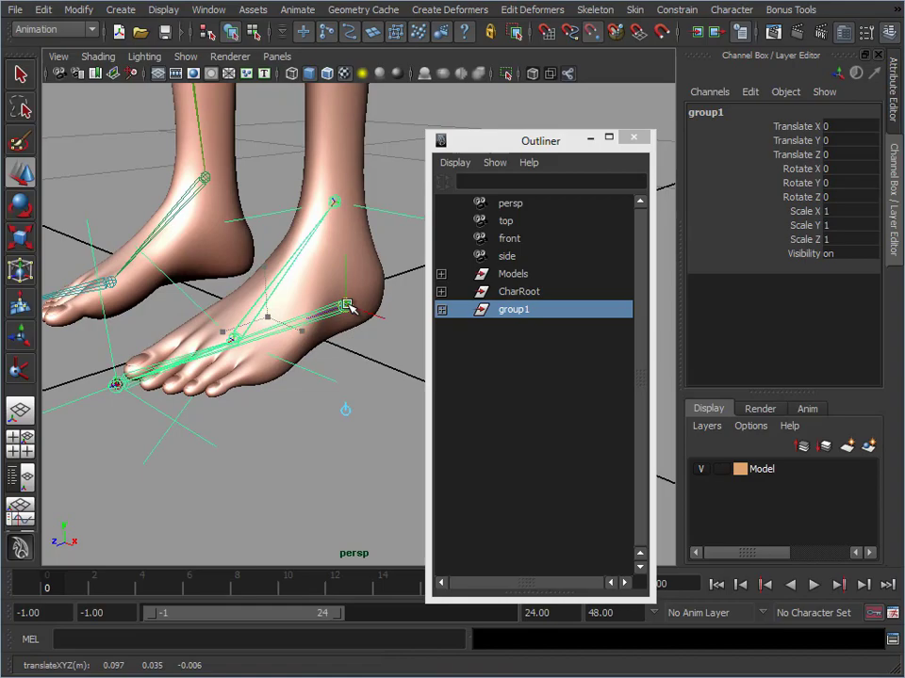
key(Insert)
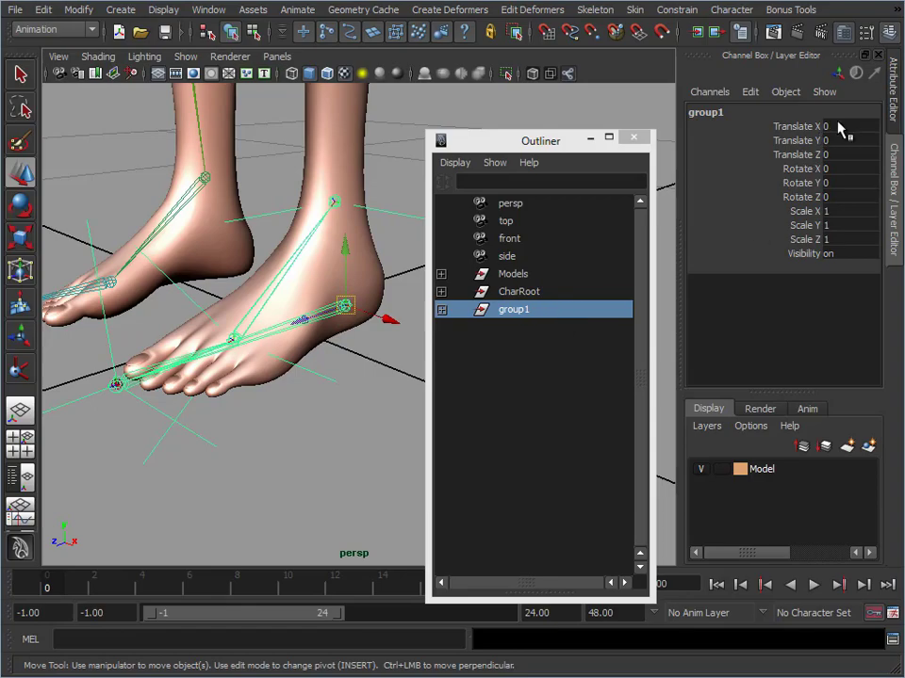
Rename the new group as L_ConFoot and clear the Outliner from over the feet
double_click(556, 311)
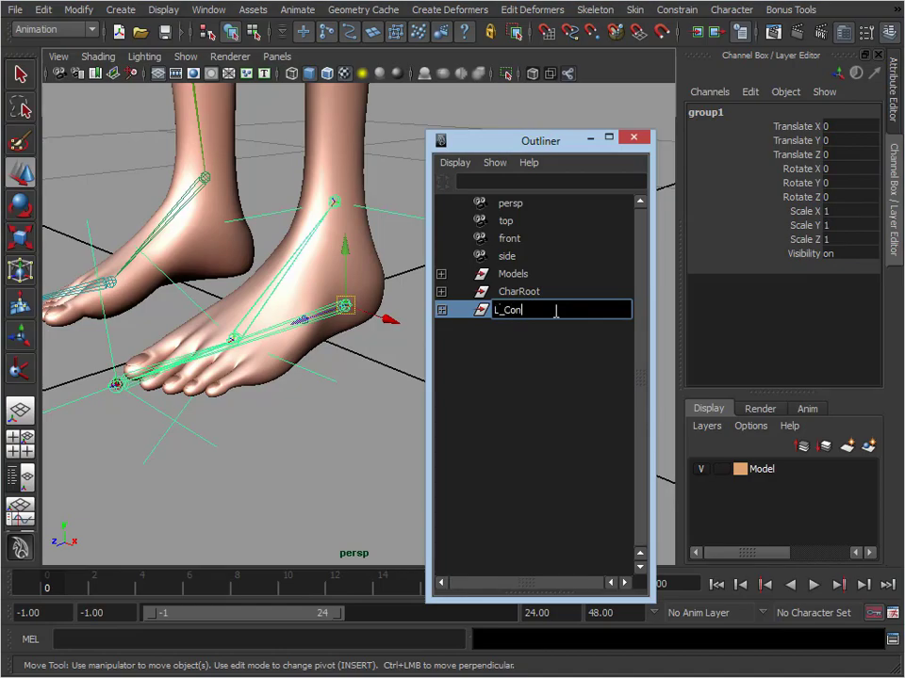
text(L_ConFoot)
key(Return)
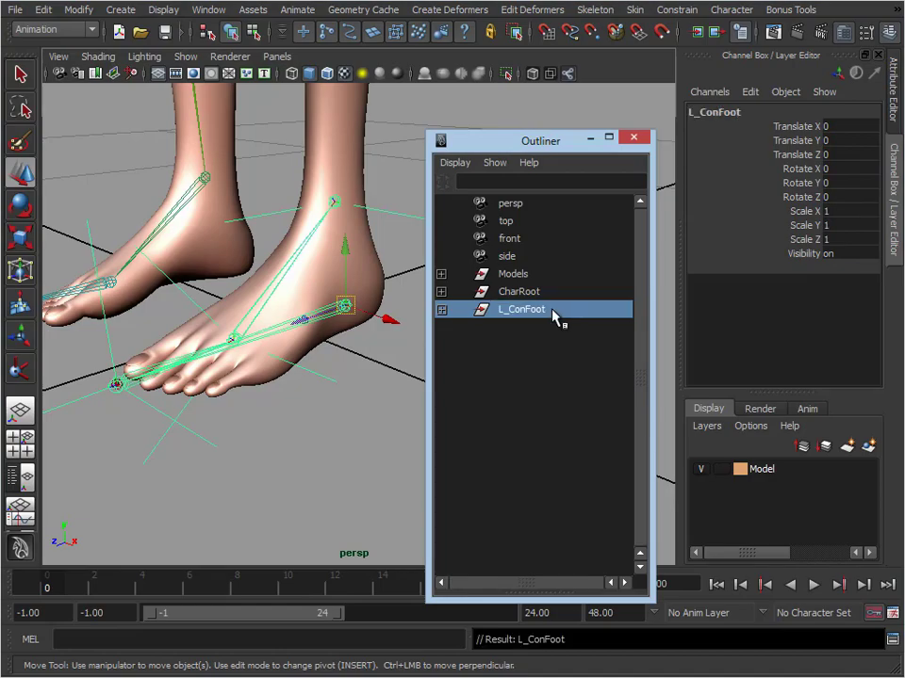
drag(560, 143, 676, 125)
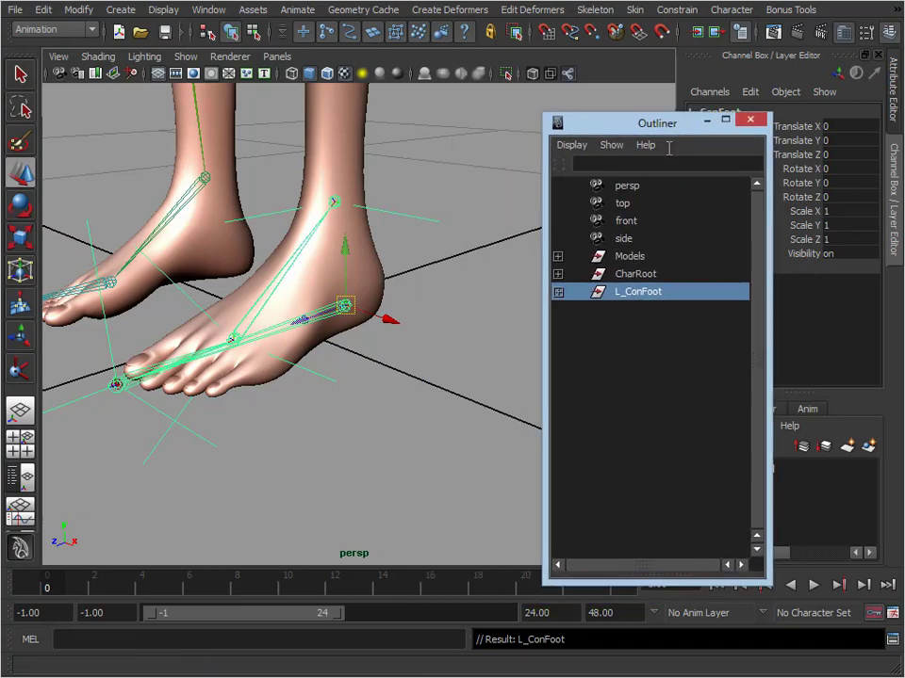
Move L_ConFoot up about 0.022 in Y to test how it drives the left leg
alt+drag(471, 349, 432, 349)
alt+right_drag(432, 349, 350, 343)
alt+middle_drag(350, 343, 340, 337)
alt+drag(340, 337, 363, 350)
alt+right_drag(364, 349, 487, 350)
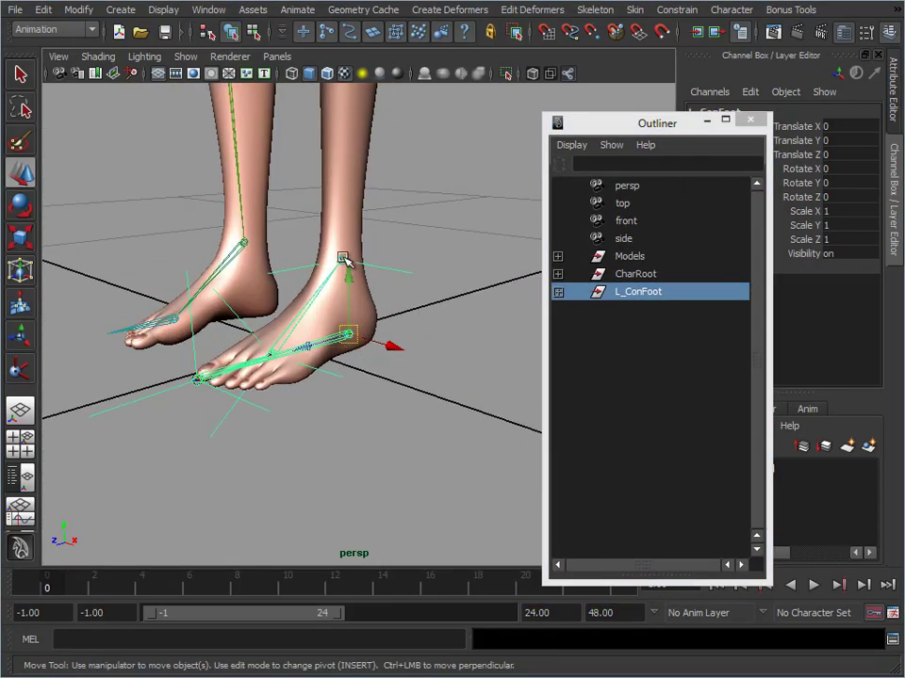
mouse_move(346, 271)
mouse_down()
mouse_move(345, 184)
mouse_move(348, 266)
mouse_up()
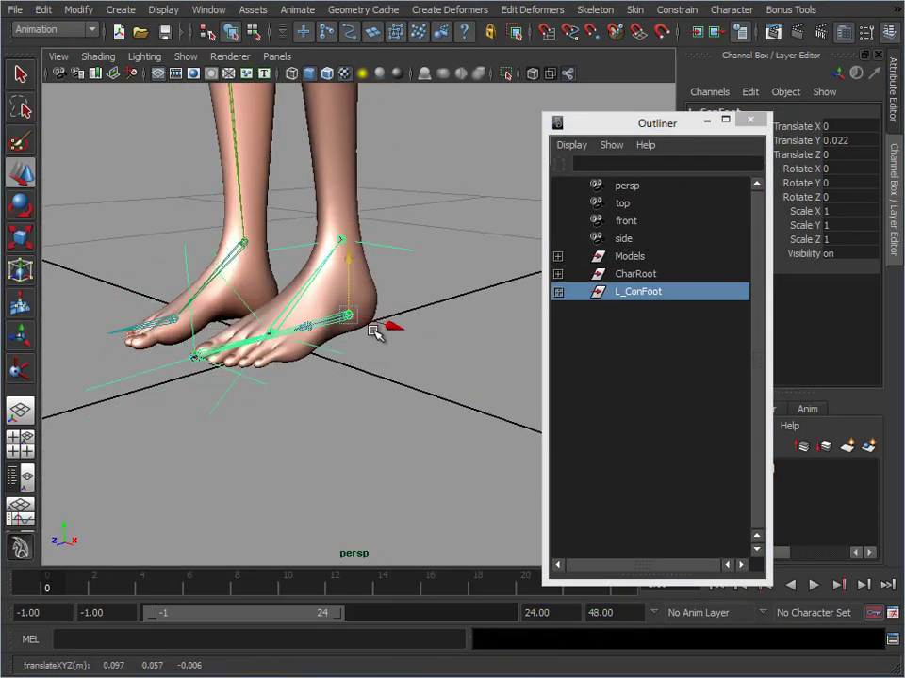
Undo the vertical move of L_ConFoot, test rotating the group about its heel pivot and revert the rotation
key(ctrl+z)
key(e)
drag(325, 332, 406, 413)
key(ctrl+z)
click(415, 418)
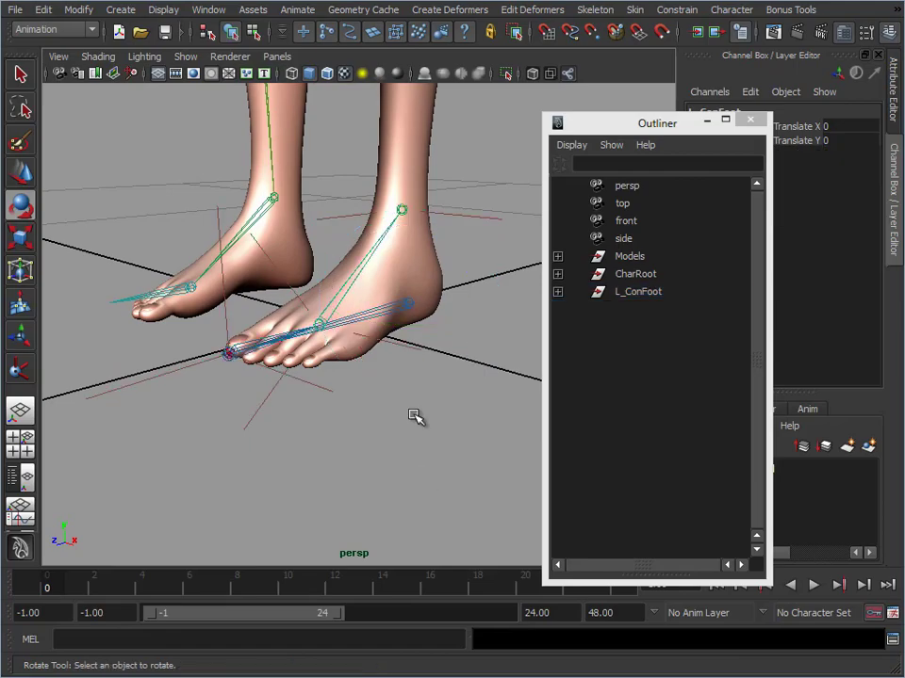
Test rotating the left ball control joint to about -29.148 in Z and undo the rotation
click(351, 271)
drag(287, 262, 239, 298)
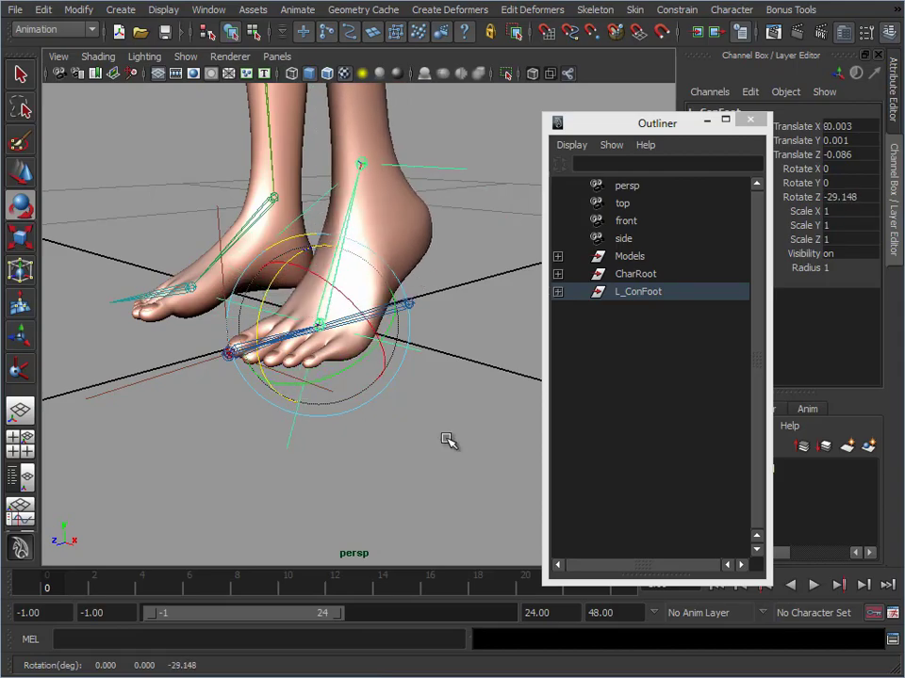
key(ctrl+z)
Test rotating the left toe tip control joint about 34 degrees in X and undo the rotation
alt+drag(413, 428, 420, 425)
alt+right_drag(421, 425, 457, 425)
key(Down)
key(Down)
key(Down)
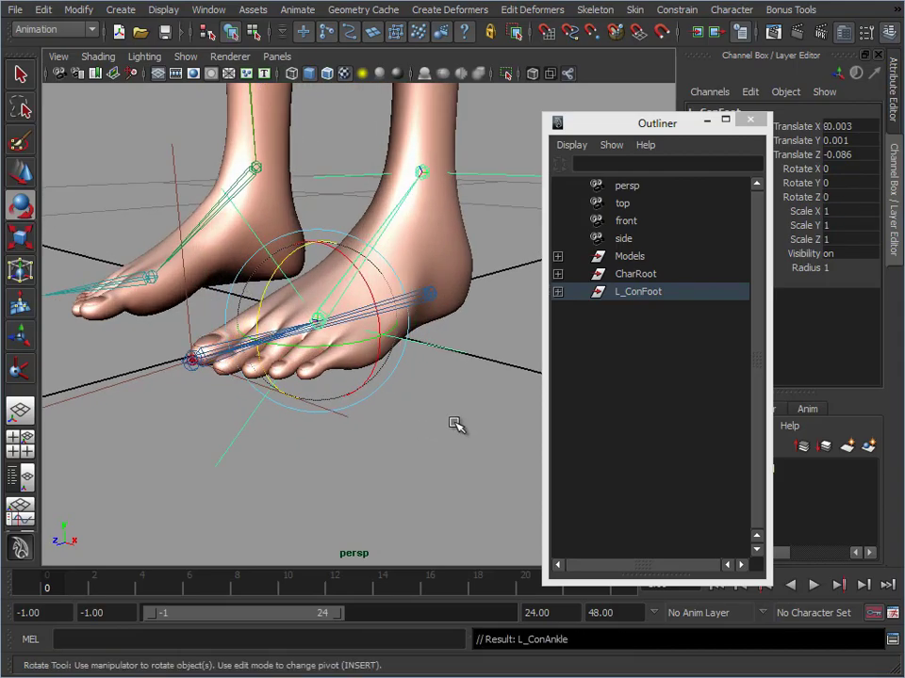
drag(148, 300, 92, 323)
key(ctrl+z)
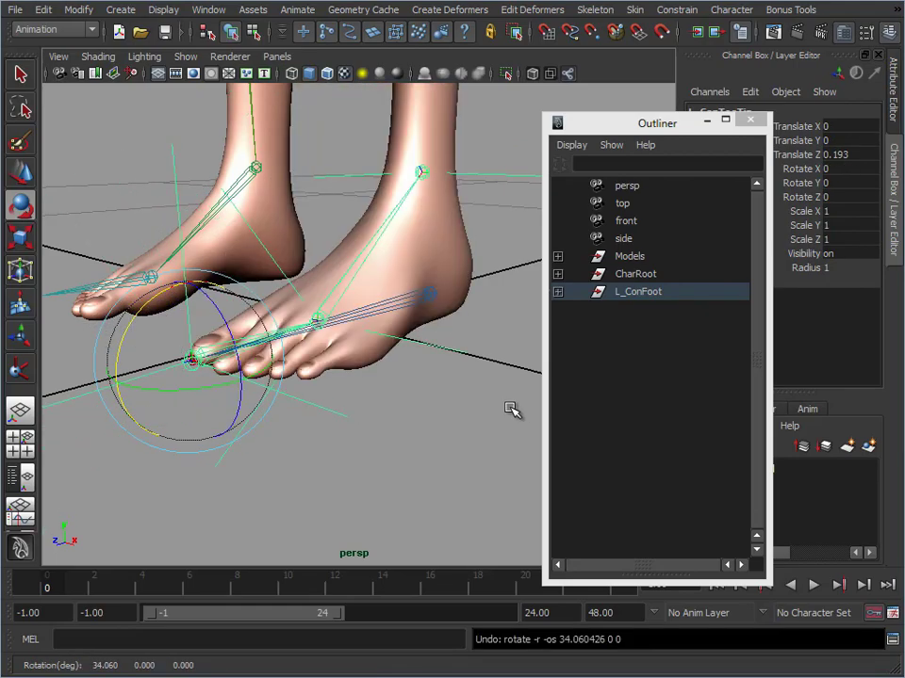
Select L_ConFoot and examine the control group's placement on the whole left leg
alt+drag(462, 329, 463, 357)
alt+middle_drag(463, 357, 514, 351)
alt+right_drag(514, 350, 362, 377)
alt+drag(362, 377, 329, 366)
alt+right_drag(329, 366, 341, 364)
click(642, 329)
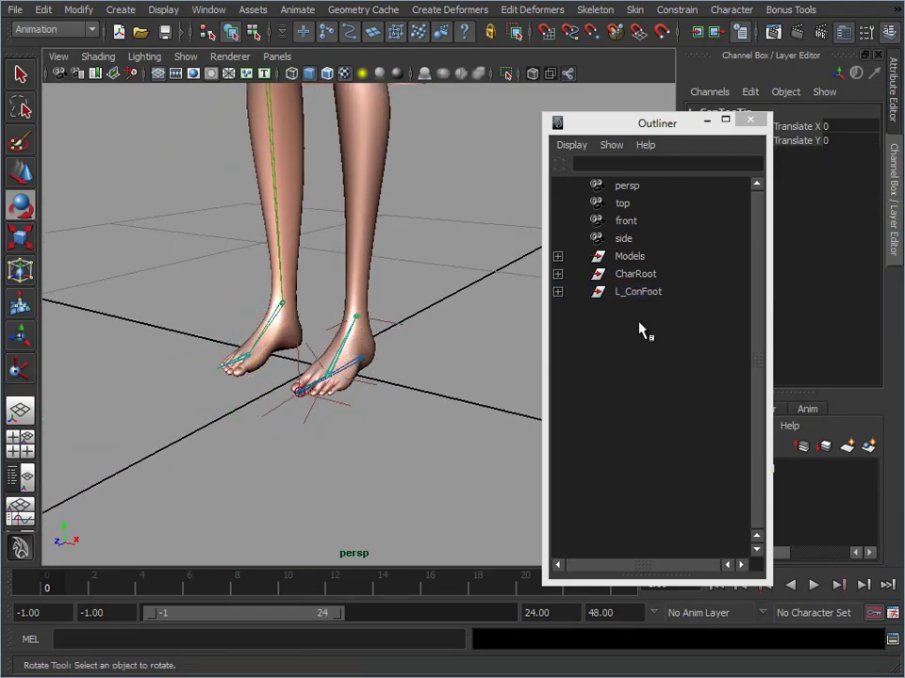
click(650, 292)
alt+drag(445, 337, 433, 327)
alt+middle_drag(432, 327, 439, 404)
alt+right_drag(439, 403, 380, 350)
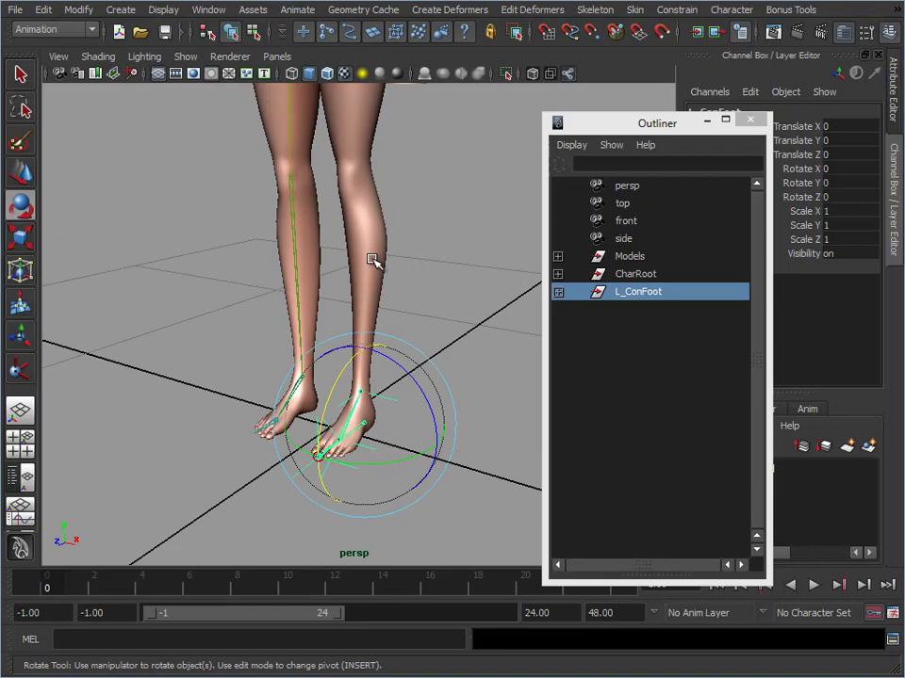
Test how the legs bend by lowering the character's Root joint, and undo the move
alt+middle_drag(322, 195, 326, 311)
alt+right_drag(326, 310, 291, 170)
click(332, 135)
key(w)
alt+right_drag(433, 196, 344, 159)
click(335, 125)
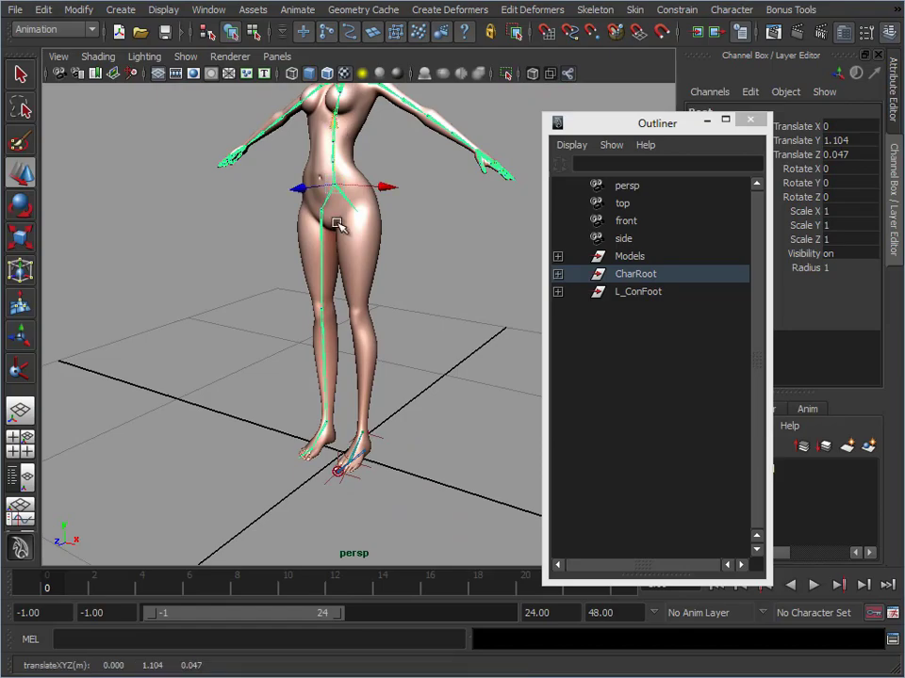
drag(336, 122, 325, 177)
key(ctrl+z)
Show all hidden objects in the scene to bring back the left leg's joints
alt+middle_drag(343, 397, 346, 350)
alt+right_drag(346, 350, 406, 373)
alt+drag(406, 373, 433, 359)
alt+right_drag(432, 359, 355, 377)
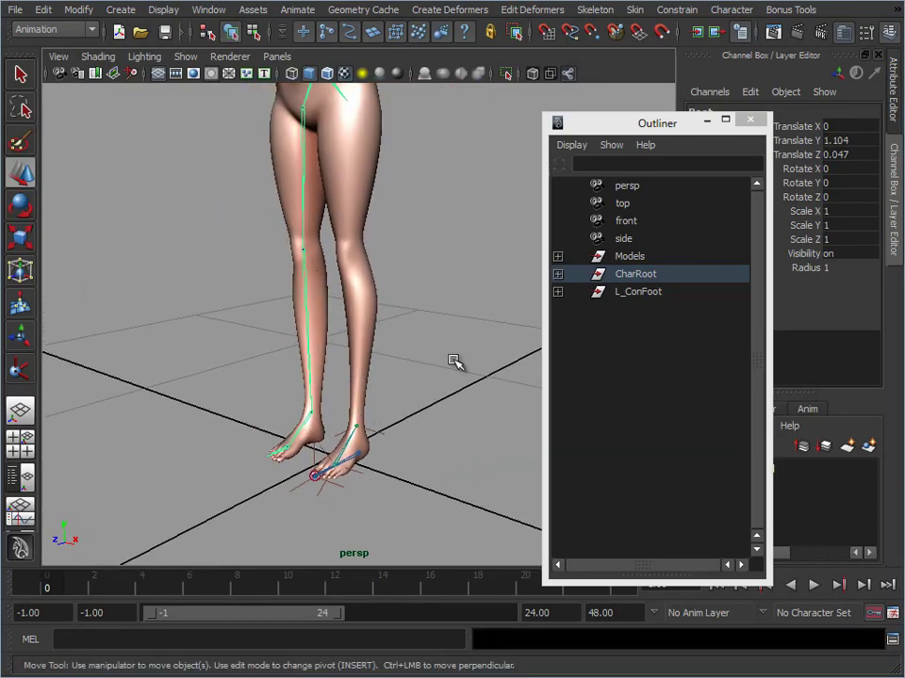
alt+middle_drag(431, 319, 440, 314)
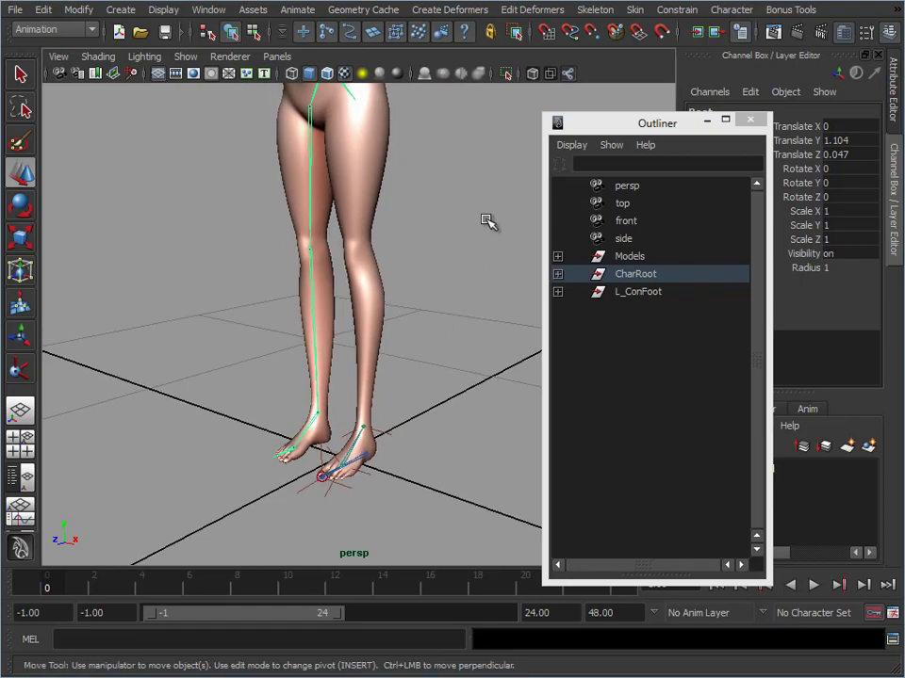
click(166, 10)
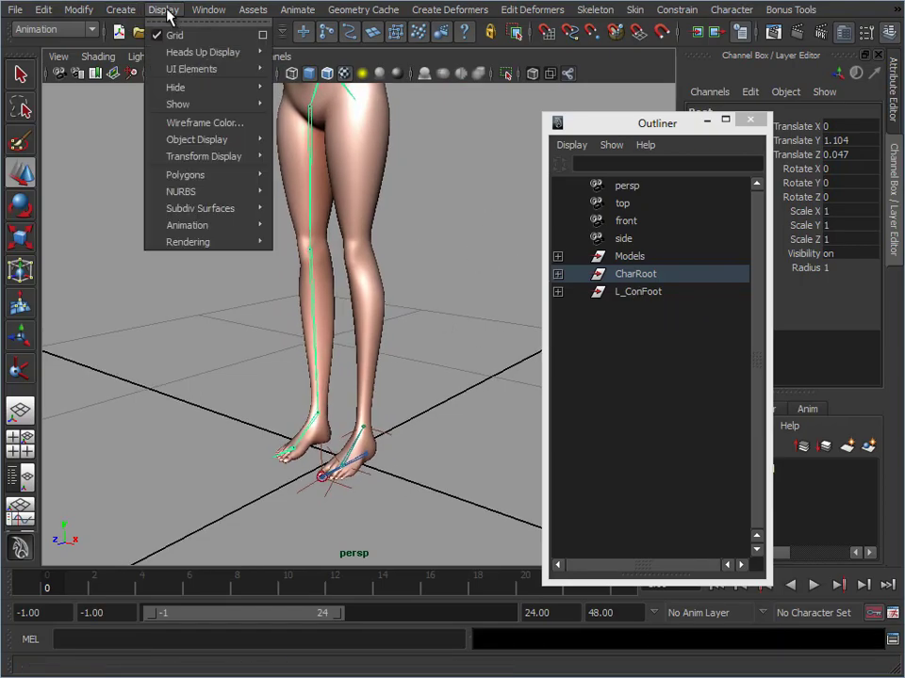
mouse_move(196, 101)
click(332, 165)
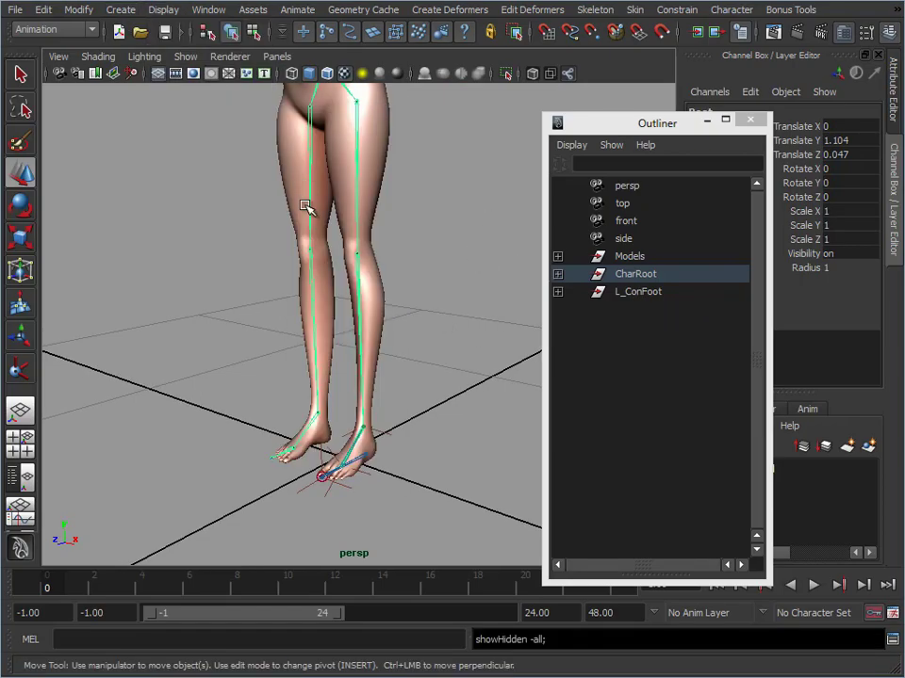
Inspect the left hip joint and the ankle IK handle that controls the left leg
click(357, 155)
alt+middle_drag(404, 354, 404, 370)
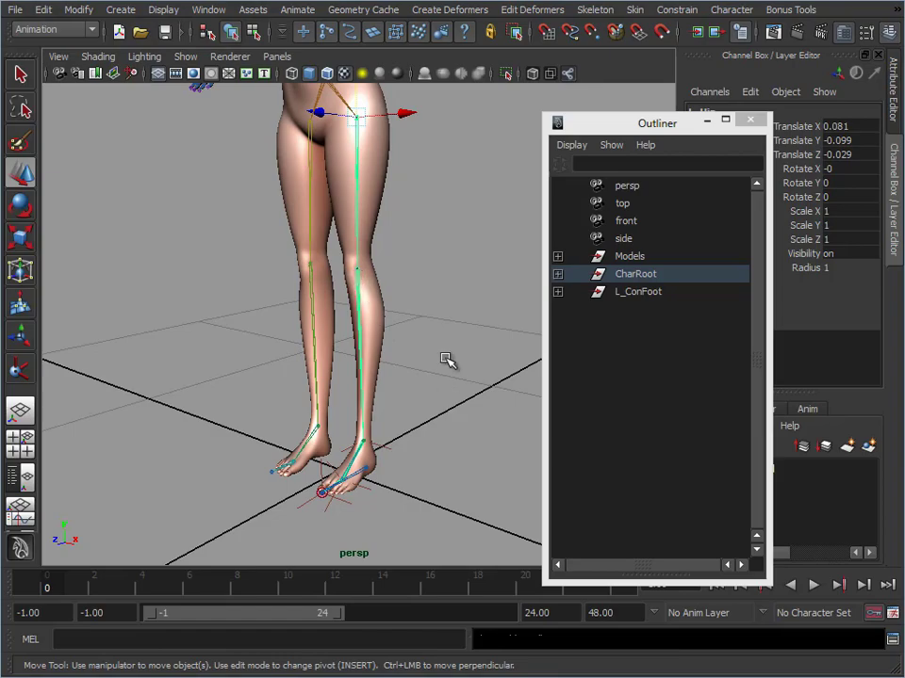
click(382, 443)
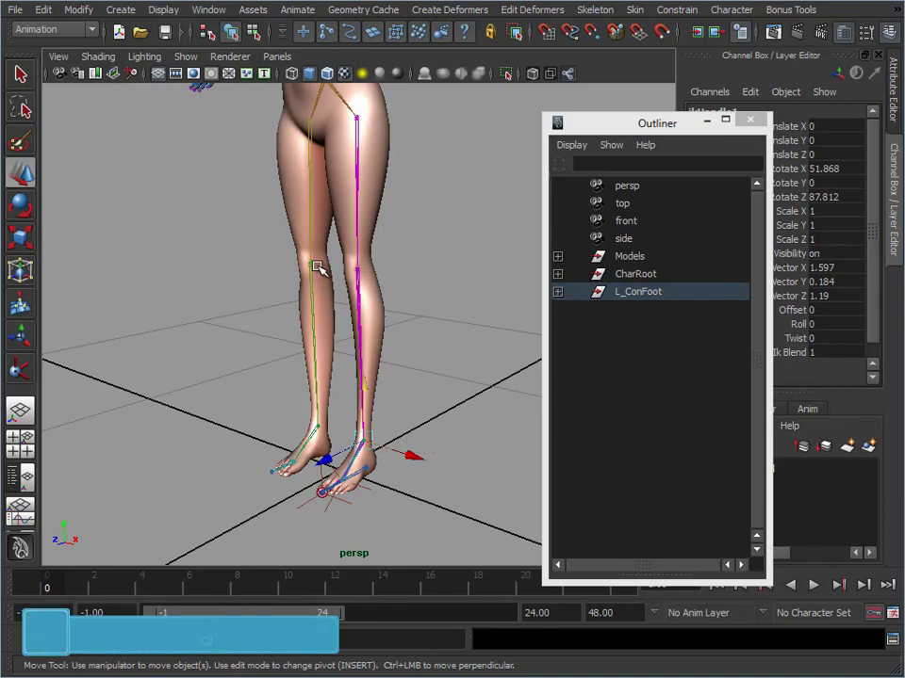
click(424, 224)
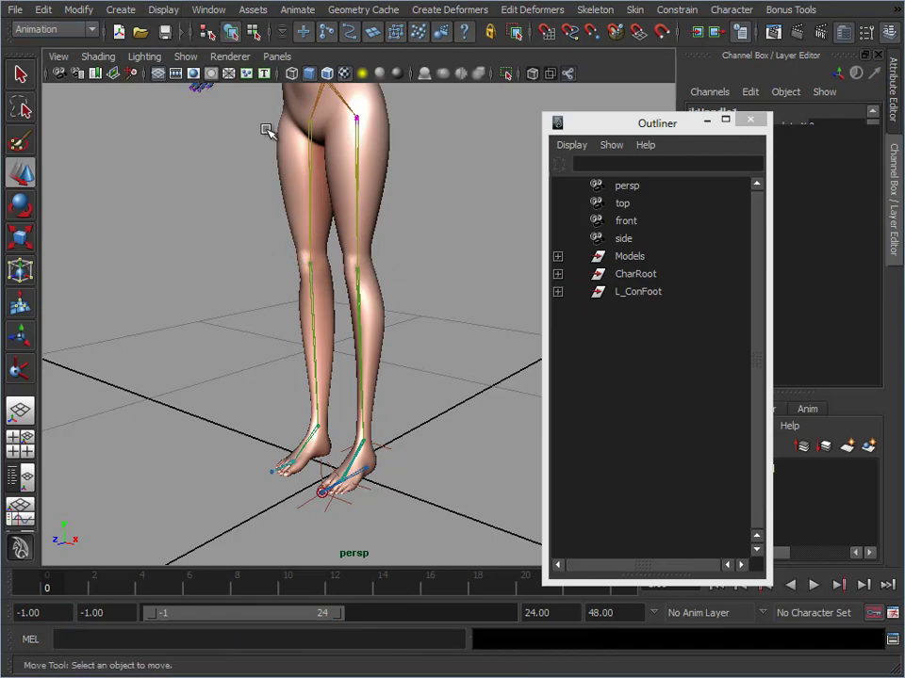
Create a locator and snap it onto the left knee joint
click(118, 10)
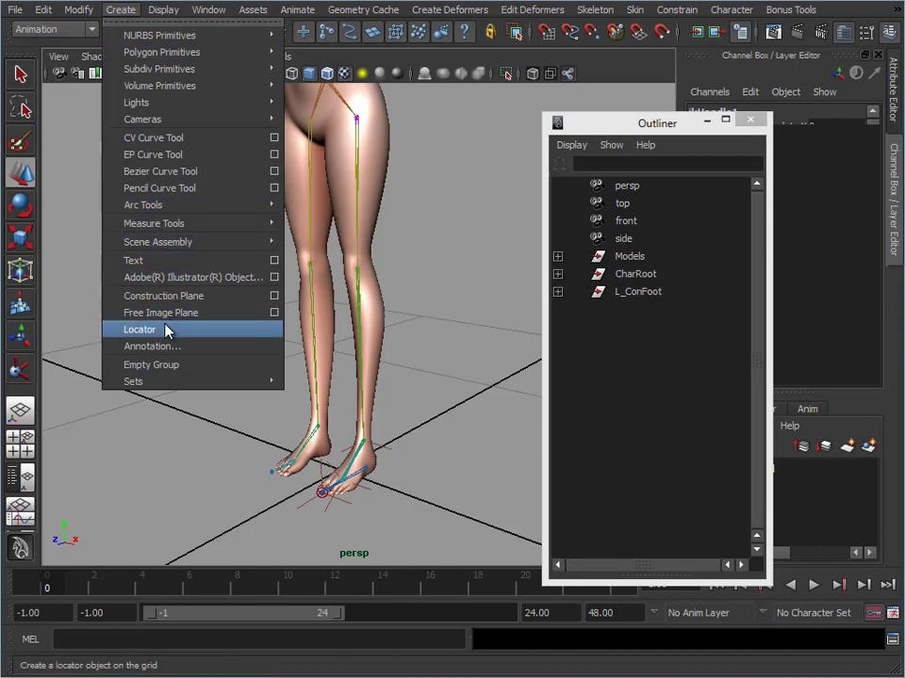
click(132, 328)
alt+drag(215, 328, 404, 354)
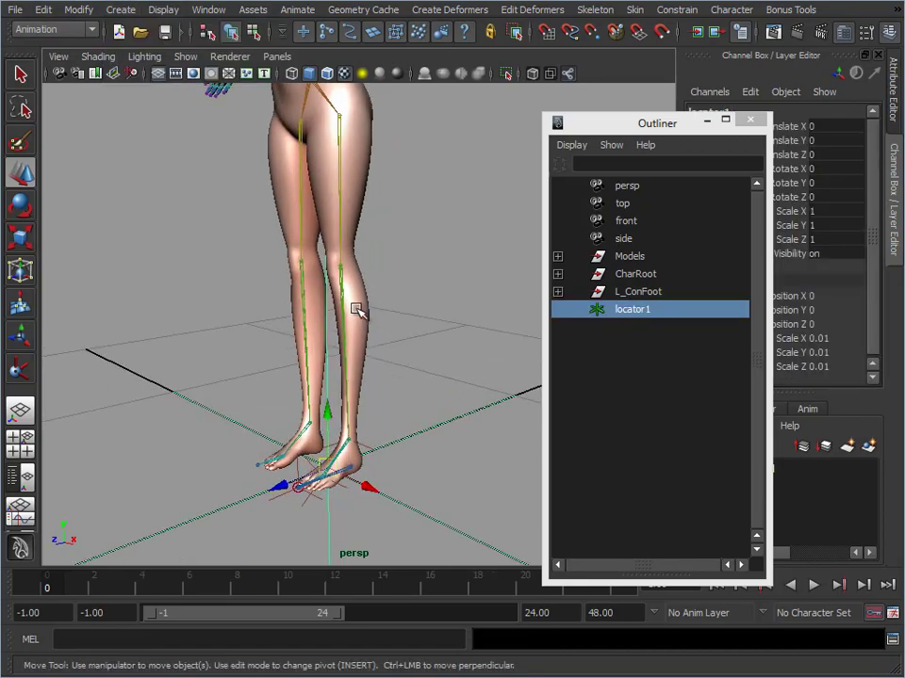
drag(302, 486, 344, 265)
alt+drag(404, 334, 353, 323)
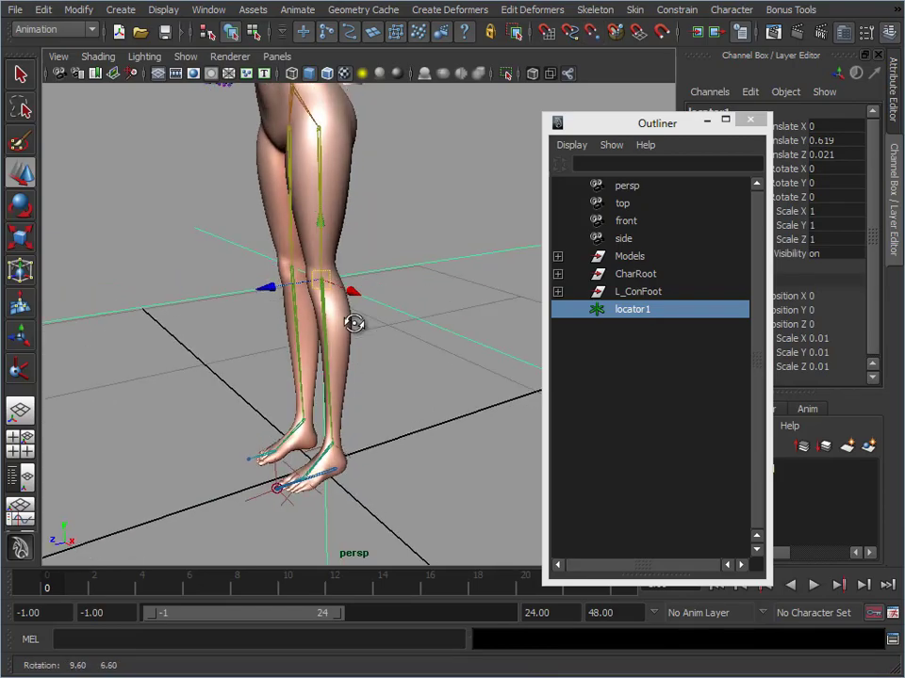
Scale the locator uniformly to about 0.317 and move it in front of the knee to about 0.418 in Z
key(r)
drag(323, 281, 319, 279)
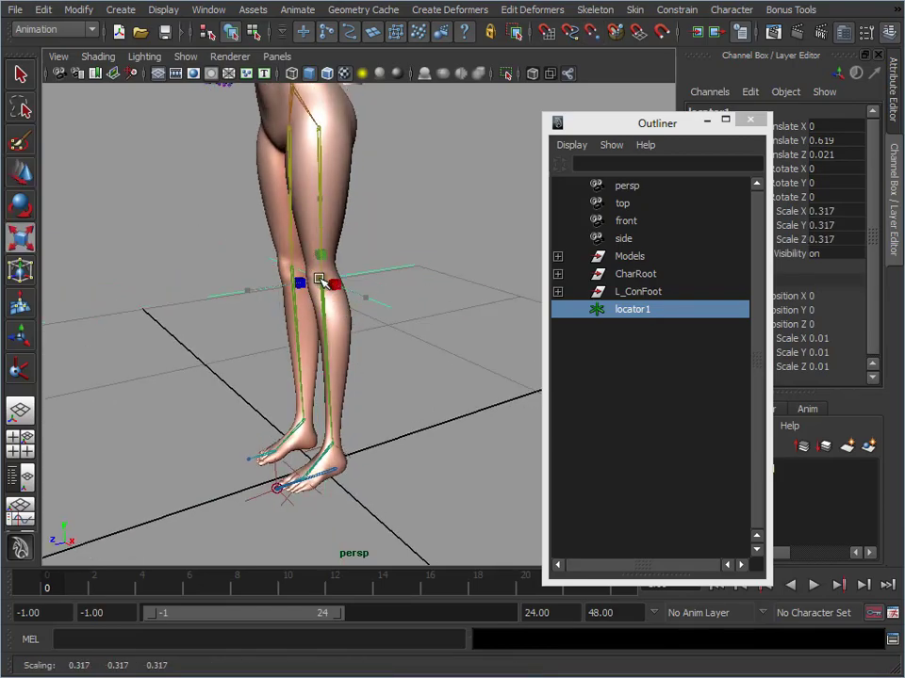
key(w)
drag(267, 288, 174, 342)
alt+drag(349, 379, 396, 364)
alt+middle_drag(396, 365, 442, 329)
alt+middle_drag(347, 340, 399, 332)
alt+right_drag(399, 332, 479, 339)
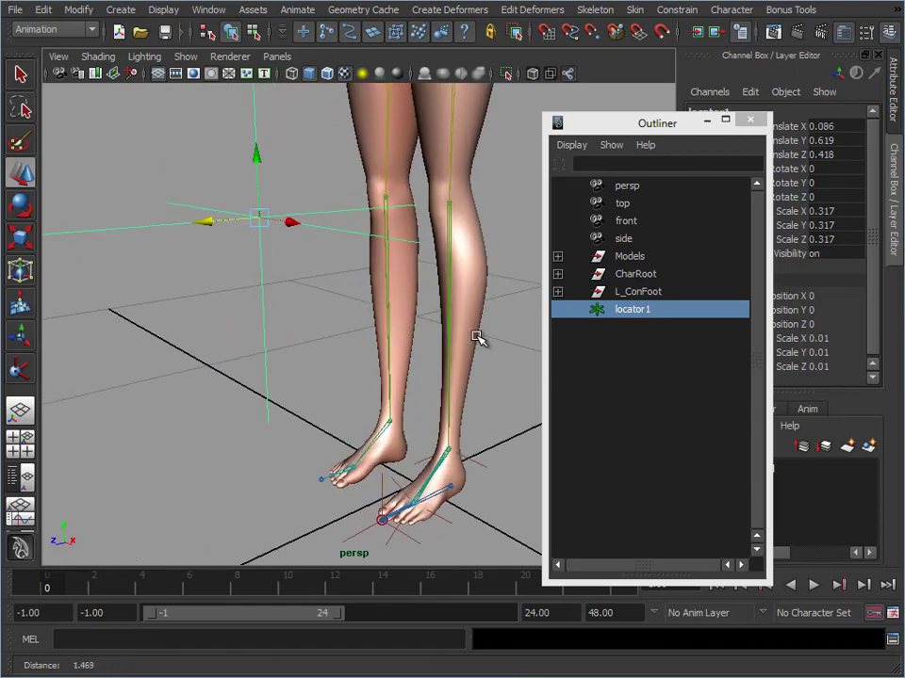
alt+middle_drag(479, 332, 444, 317)
alt+right_drag(444, 316, 433, 317)
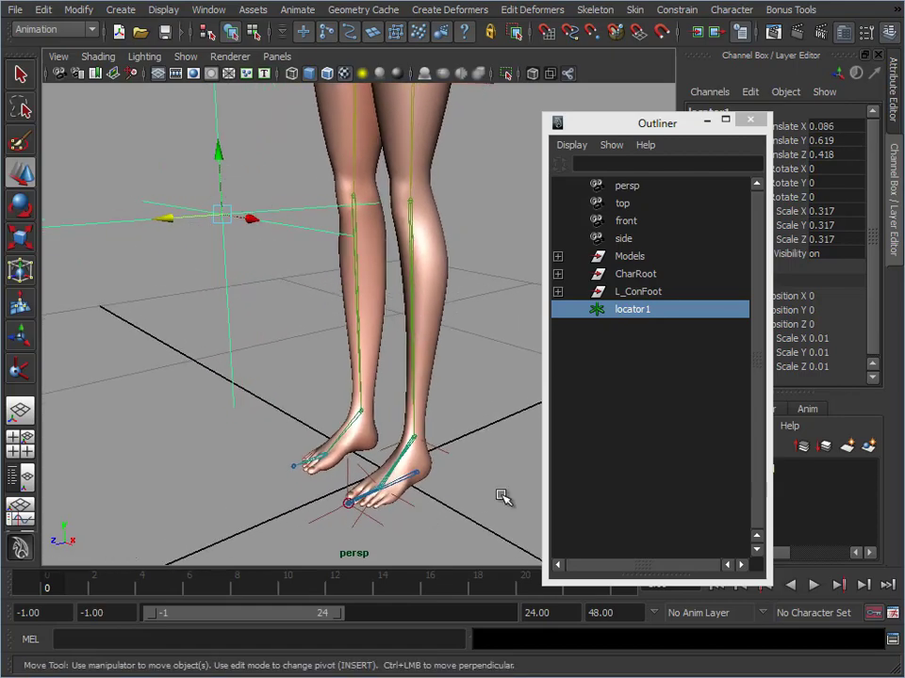
Apply a Pole Vector constraint from locator1 to the left ankle's IK handle
click(447, 455)
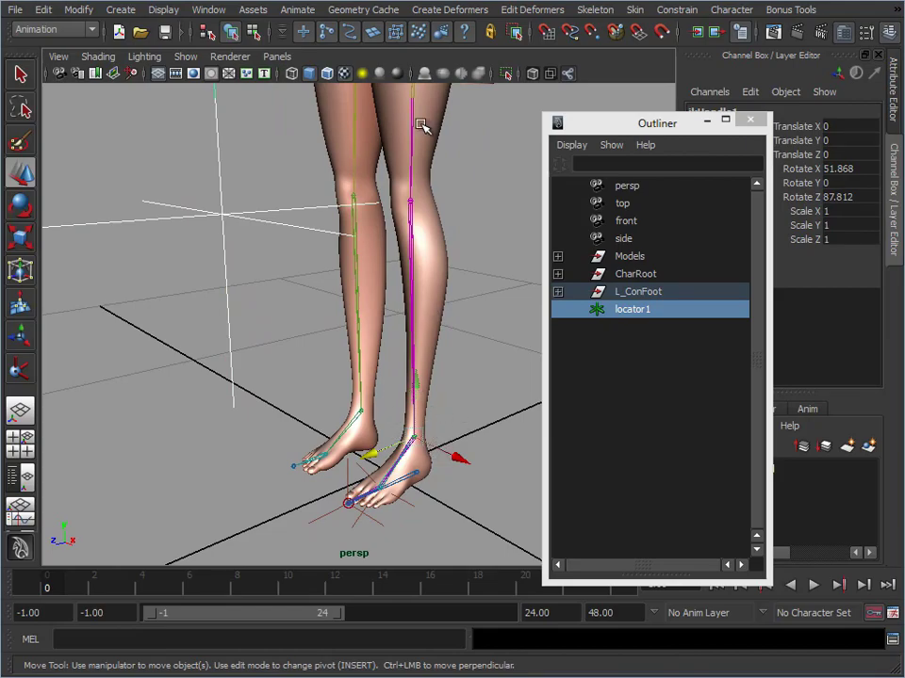
click(676, 9)
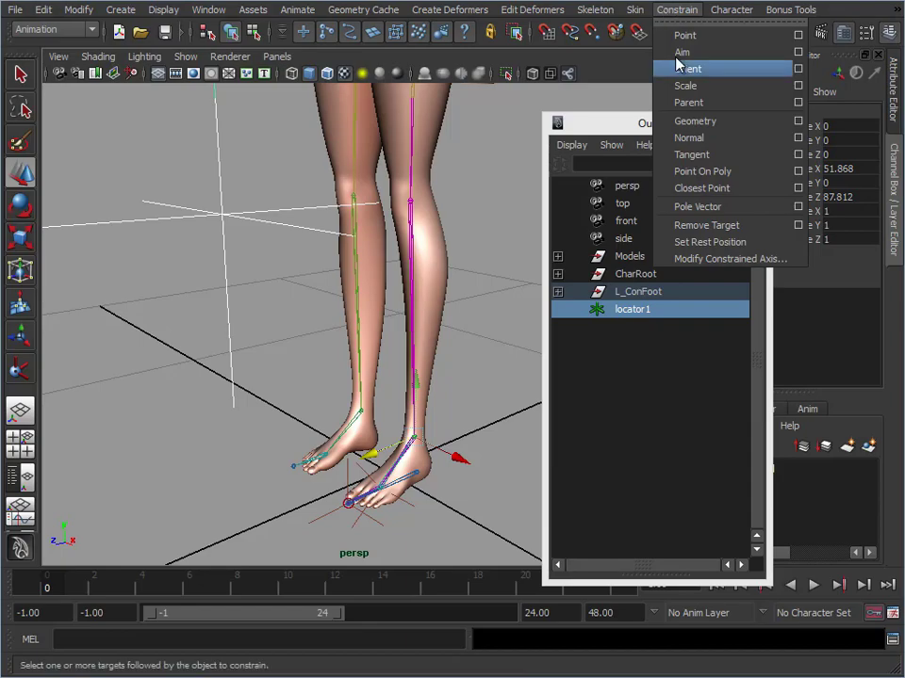
click(707, 207)
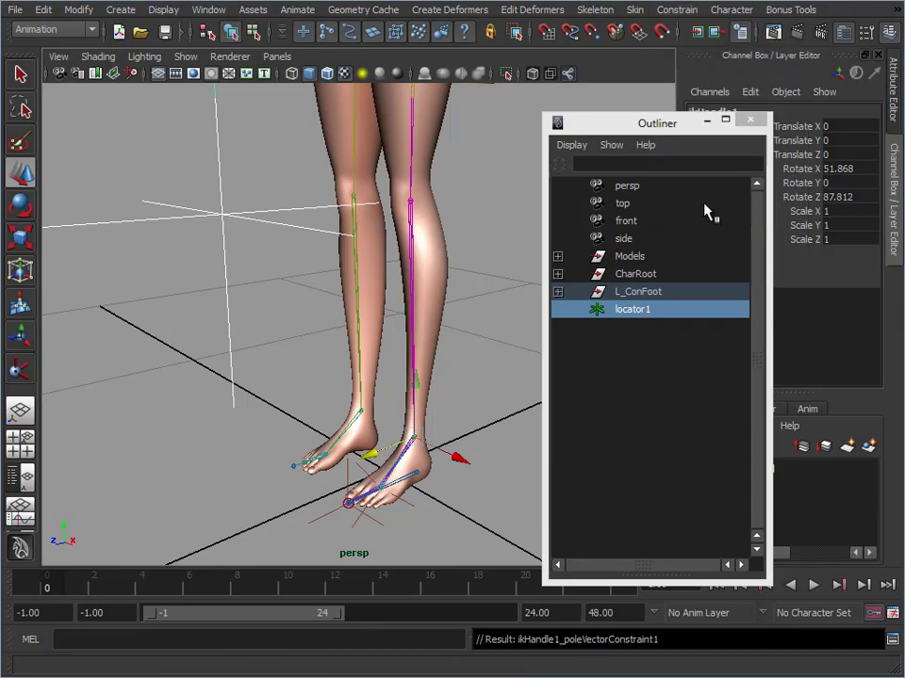
Test the knee direction by moving locator1 to about 0.169 in X, and undo the move
alt+drag(391, 264, 432, 223)
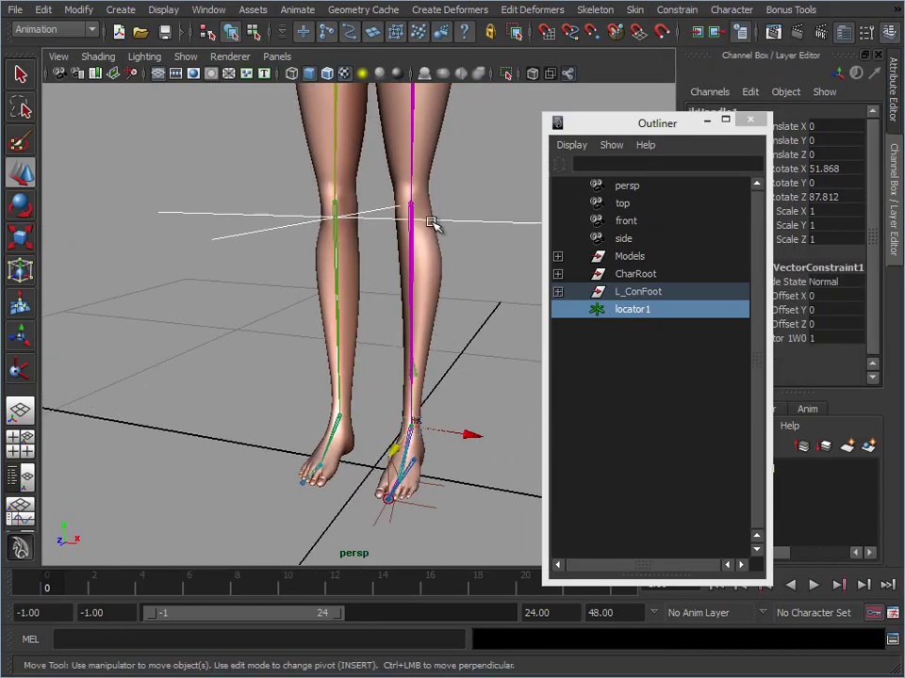
click(495, 219)
alt+middle_drag(489, 301, 449, 323)
alt+right_drag(449, 323, 388, 316)
drag(348, 264, 394, 269)
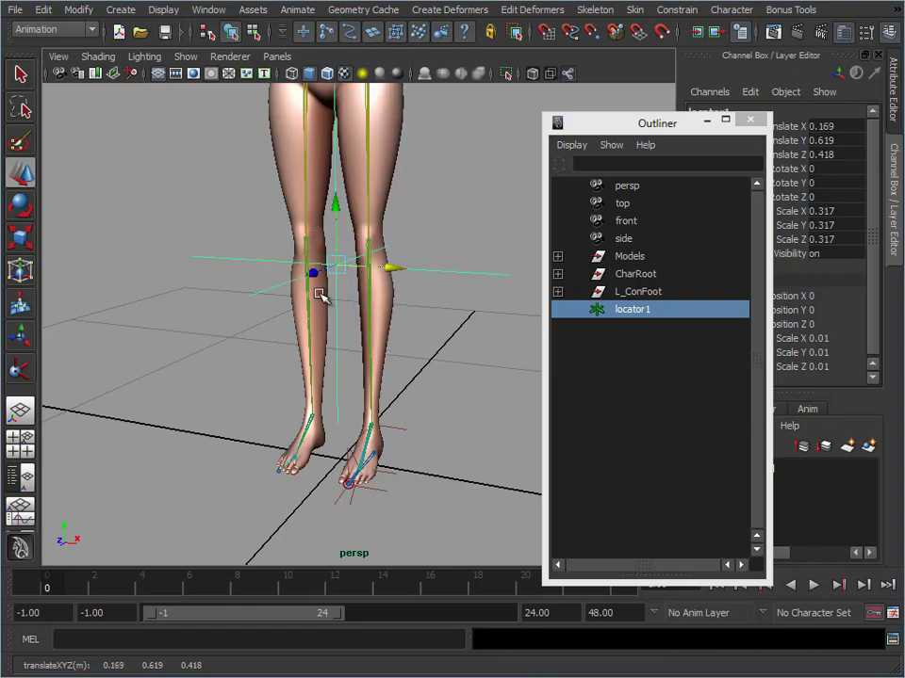
key(ctrl+z)
alt+right_drag(464, 416, 395, 461)
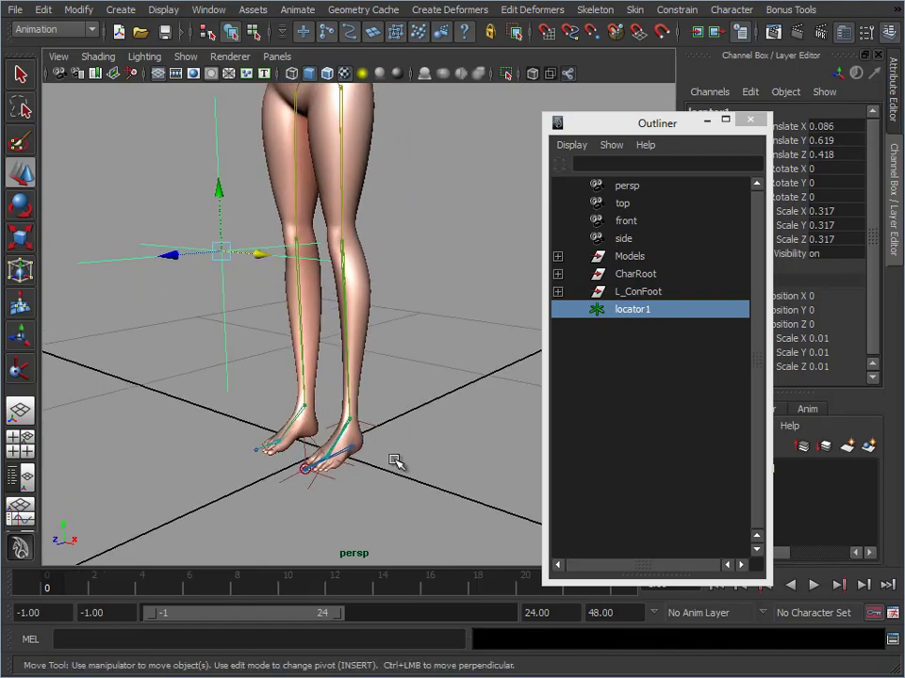
Test the left leg by moving L_ConFoot about 0.053 in X and raising it
click(631, 293)
alt+drag(415, 414, 424, 459)
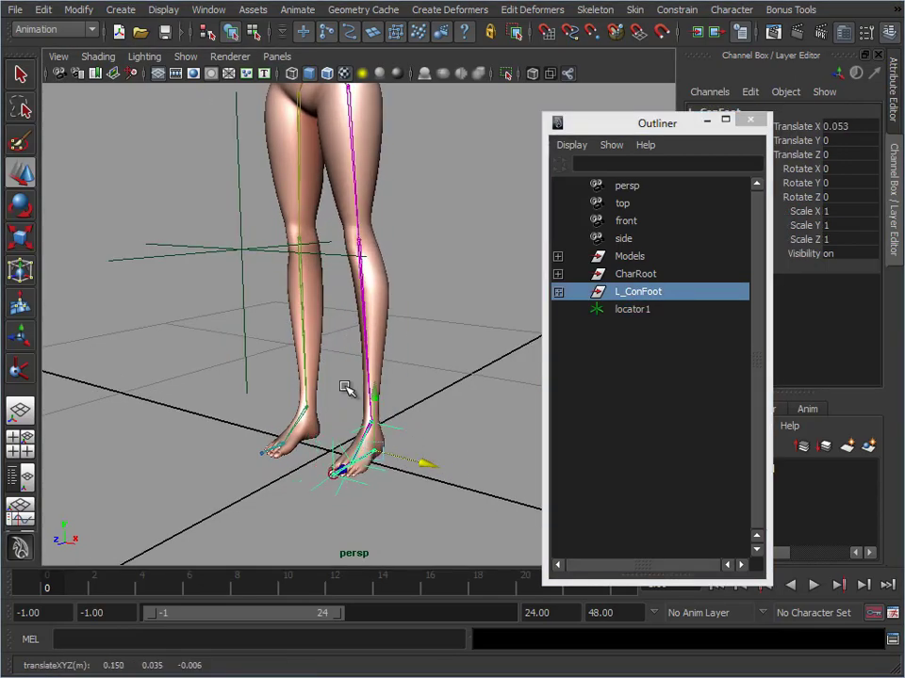
drag(374, 394, 338, 359)
key(e)
Test swinging the raised knee with locator1 at about 0.322 in X, and undo all the test moves
click(242, 298)
alt+right_drag(336, 350, 325, 332)
key(w)
alt+drag(325, 334, 431, 392)
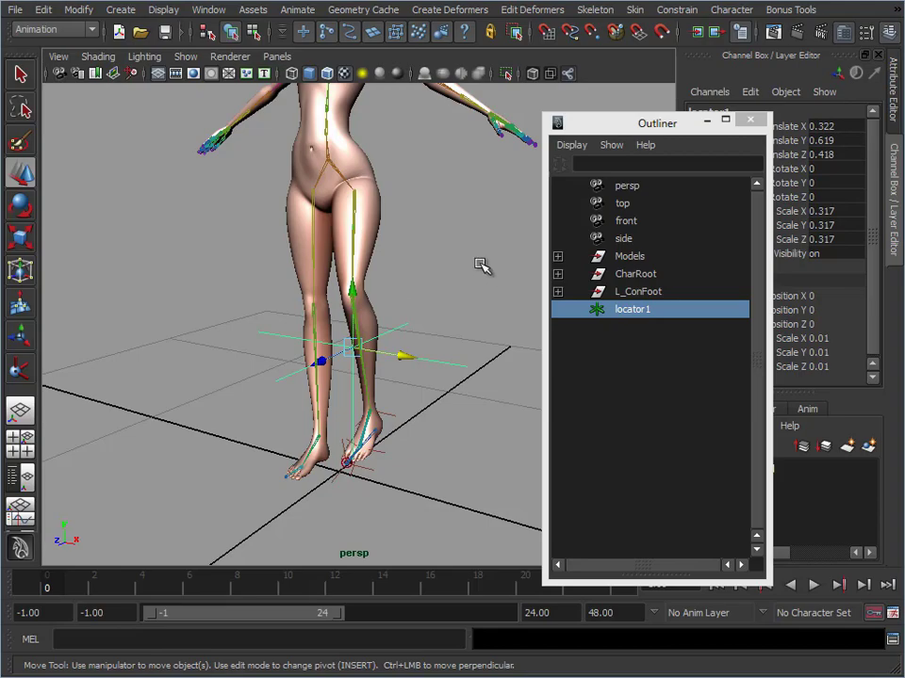
key(ctrl+z)
key(ctrl+z)
key(ctrl+z)
key(ctrl+z)
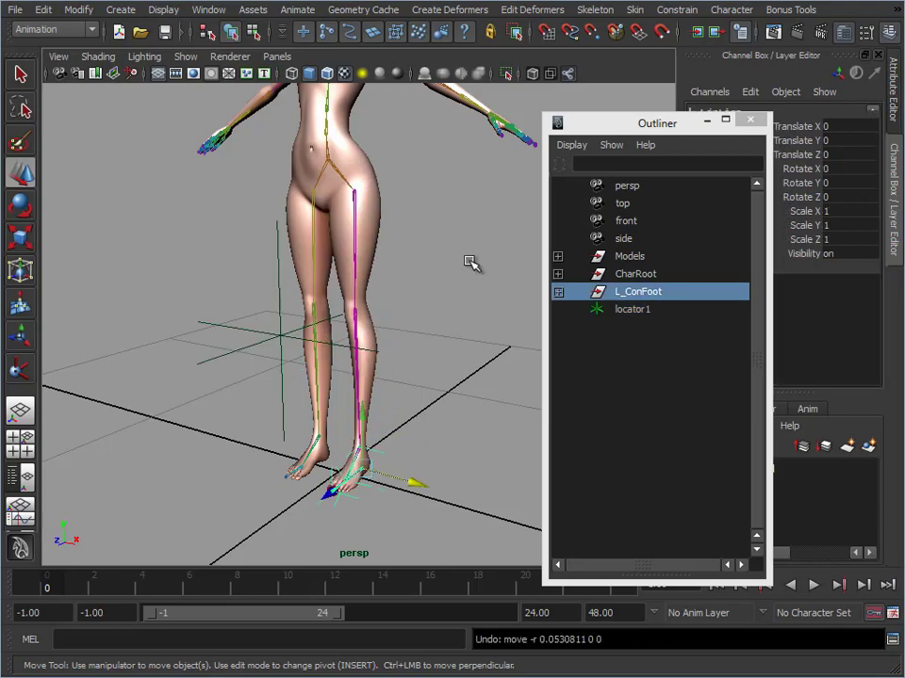
key(ctrl+z)
click(455, 292)
Select the left foot's IK handles at the ankle, ball and toe tip and hide them
alt+middle_drag(463, 326, 476, 269)
alt+right_drag(420, 329, 467, 341)
alt+drag(403, 464, 375, 466)
alt+middle_drag(375, 466, 360, 369)
alt+right_drag(360, 377, 517, 405)
alt+right_drag(375, 319, 571, 314)
drag(406, 298, 427, 354)
shift+drag(357, 411, 362, 452)
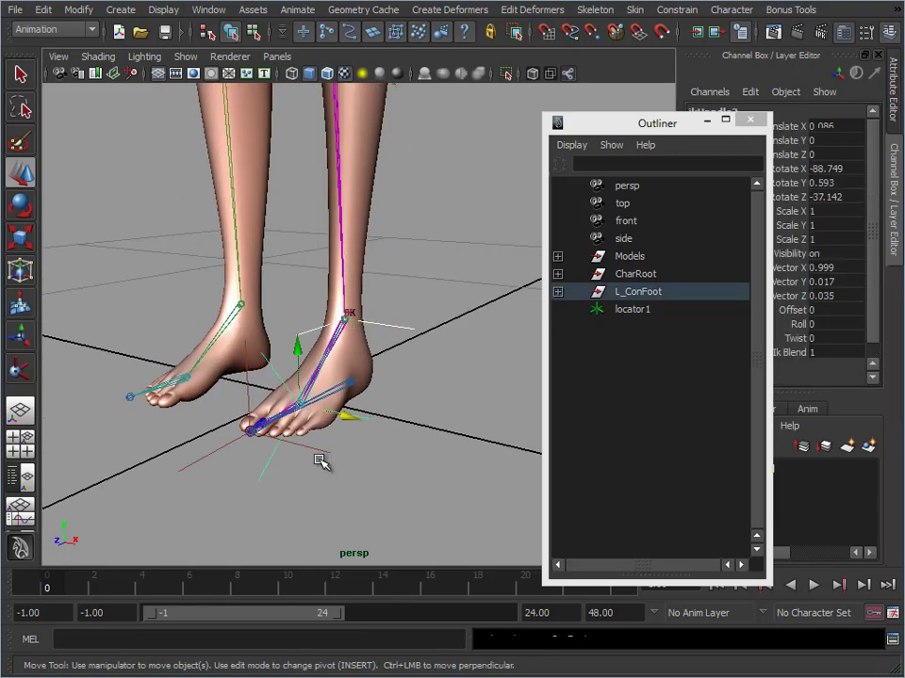
shift+drag(318, 478, 322, 475)
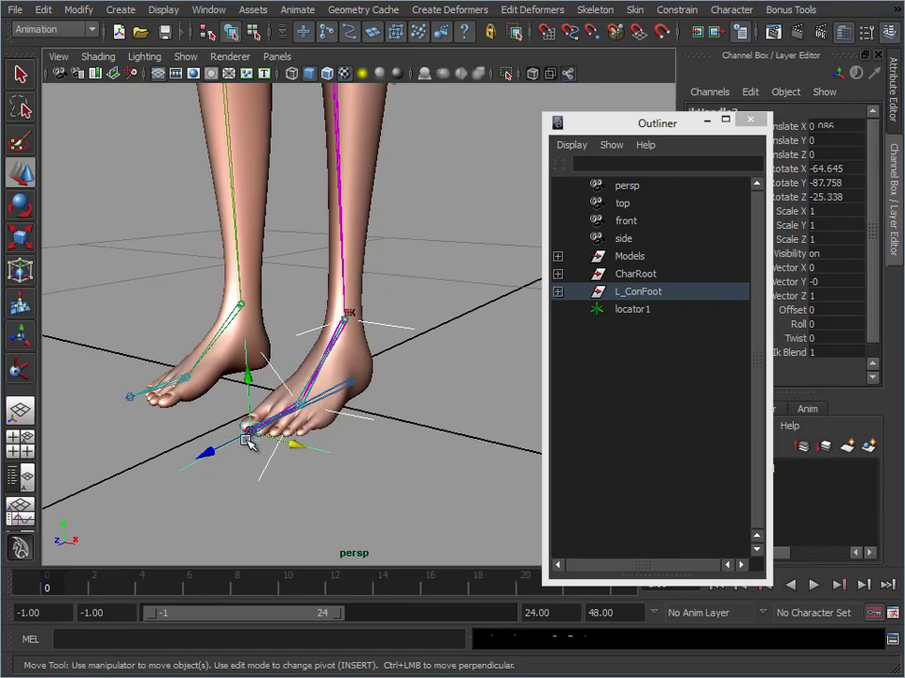
click(404, 383)
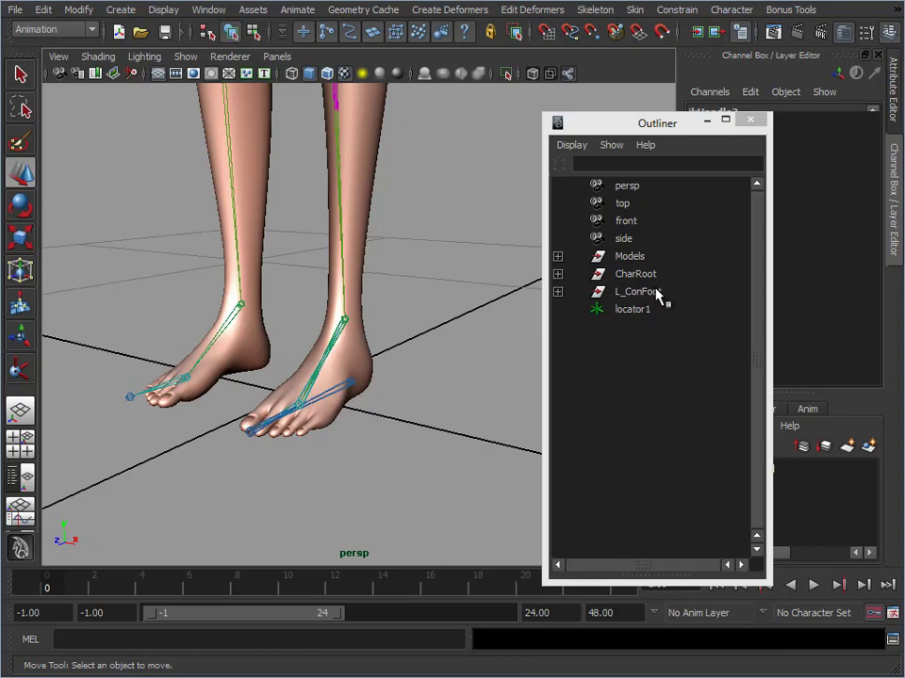
Select the L_ConFoot control and examine the left foot's rig from several angles
alt+right_drag(433, 292, 122, 303)
alt+middle_drag(369, 232, 362, 348)
alt+right_drag(337, 374, 444, 454)
alt+middle_drag(312, 420, 295, 362)
alt+right_drag(307, 372, 376, 314)
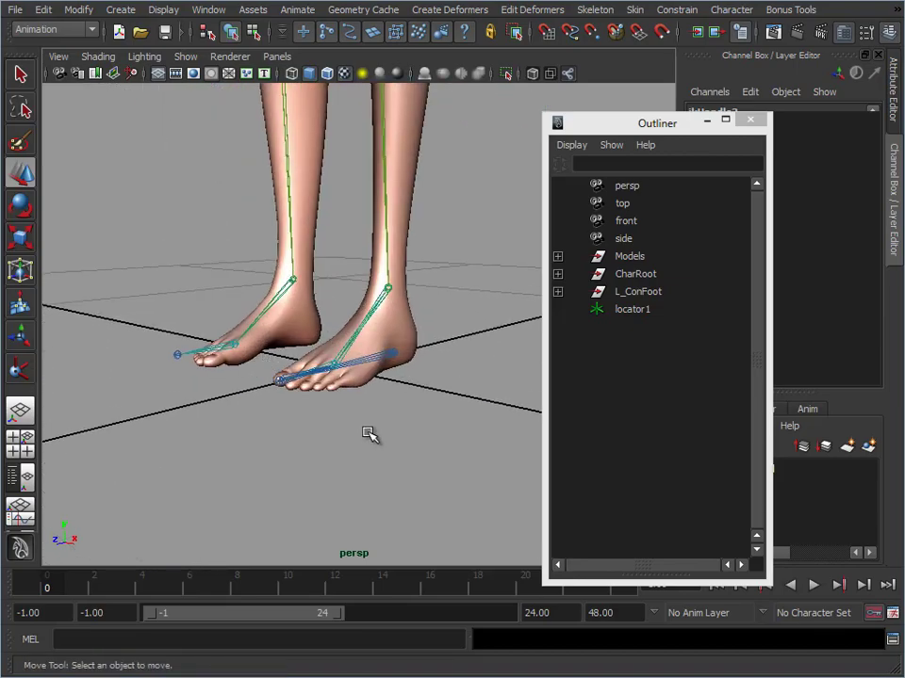
click(648, 294)
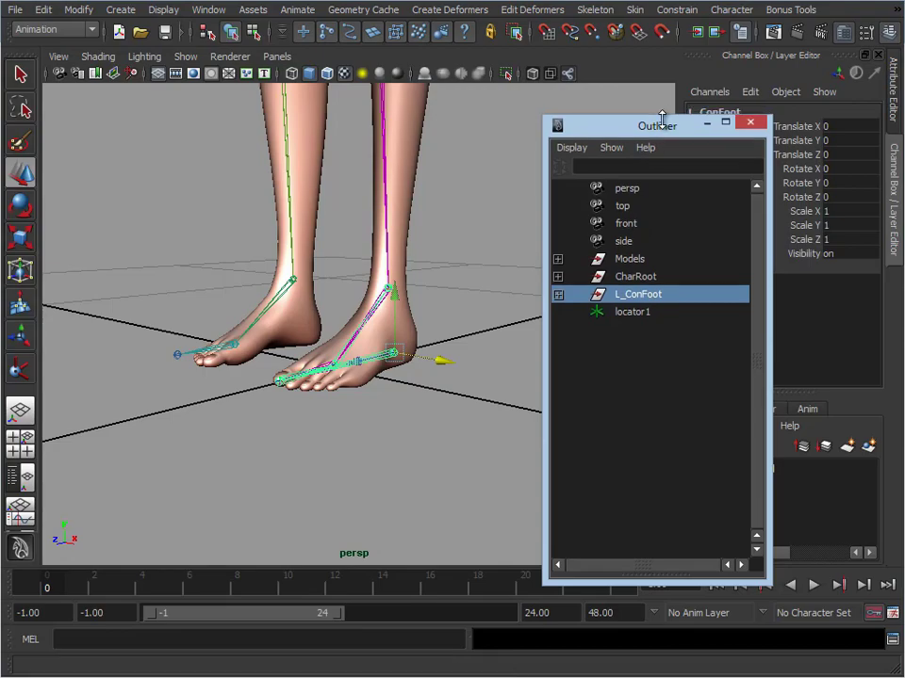
alt+middle_drag(405, 346, 391, 372)
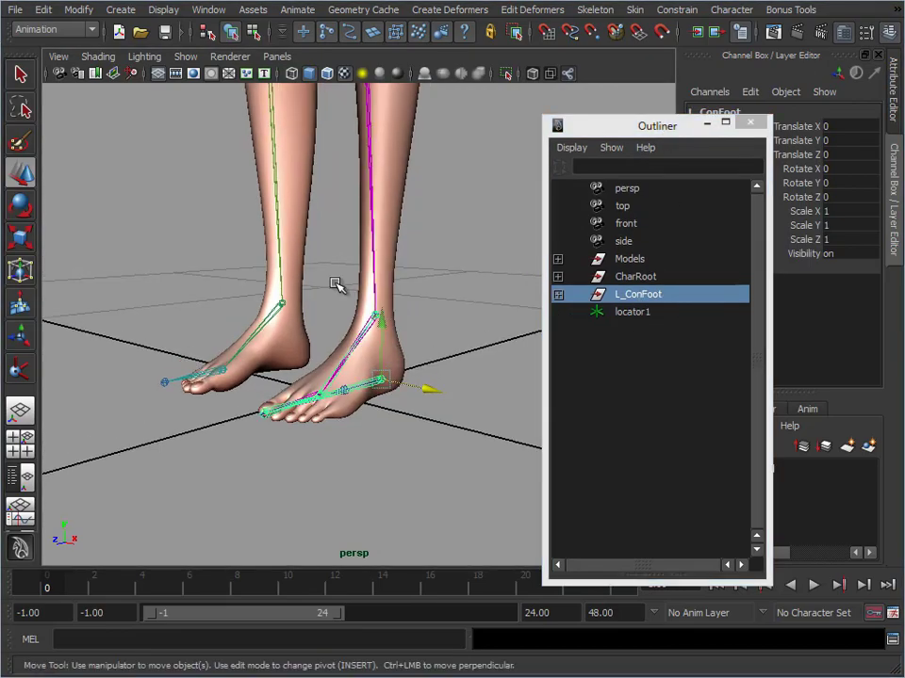
drag(641, 141, 558, 119)
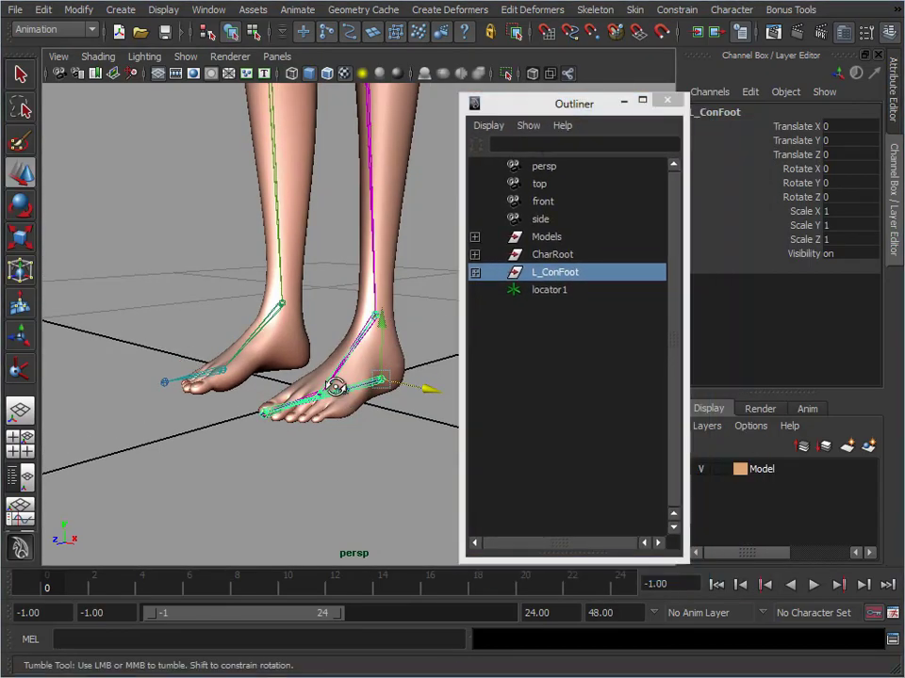
alt+drag(333, 383, 405, 382)
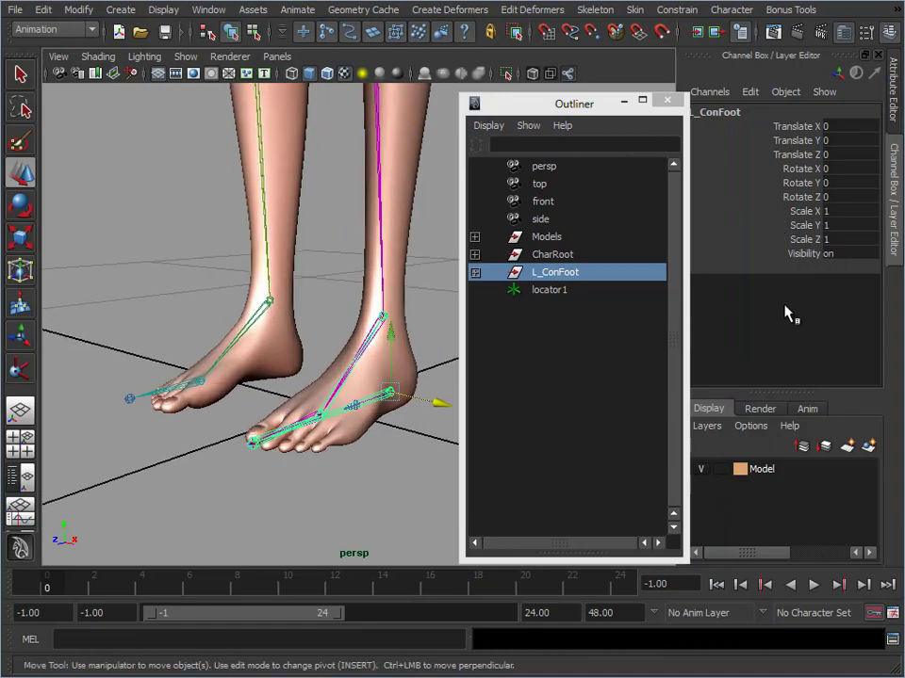
Test rotating the L_ConBall joint by about -12° in Z, and undo the rotation
click(346, 367)
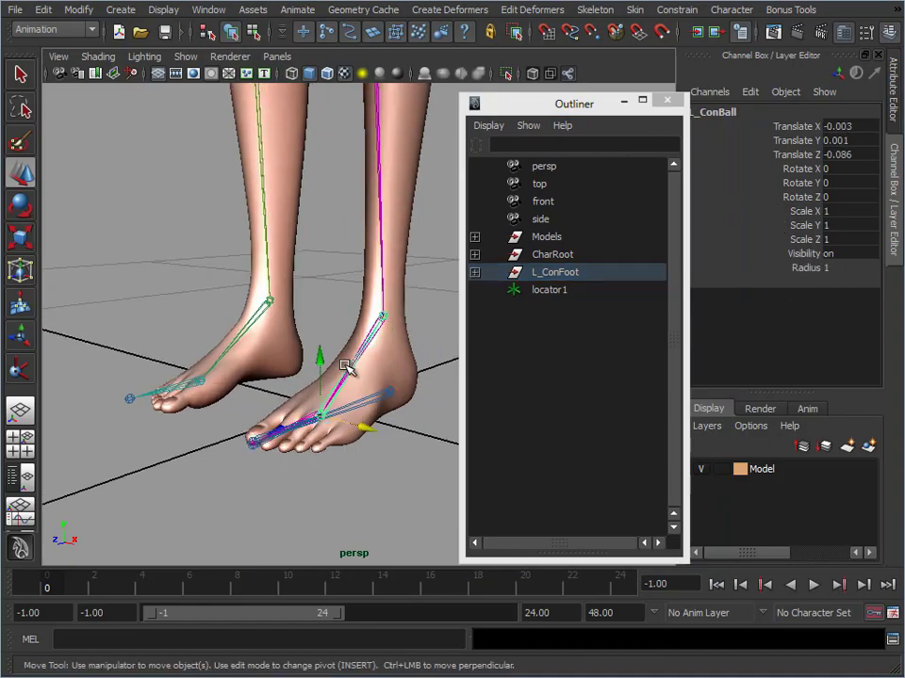
key(e)
drag(272, 388, 378, 468)
key(ctrl+z)
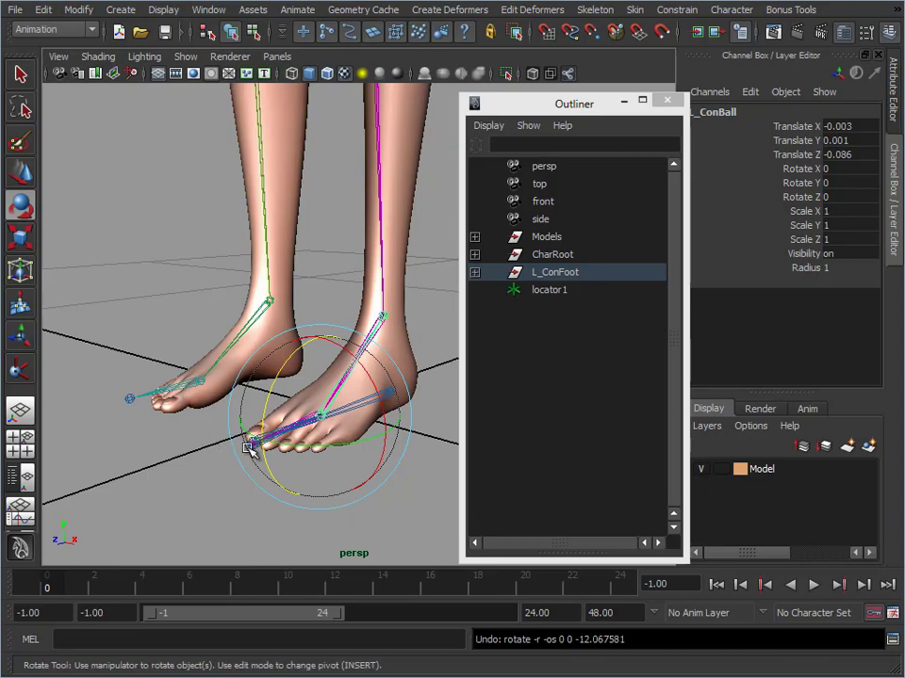
Select L_ConFoot, view the whole character, and examine the left arm's joint chain up close with nothing selected
click(604, 278)
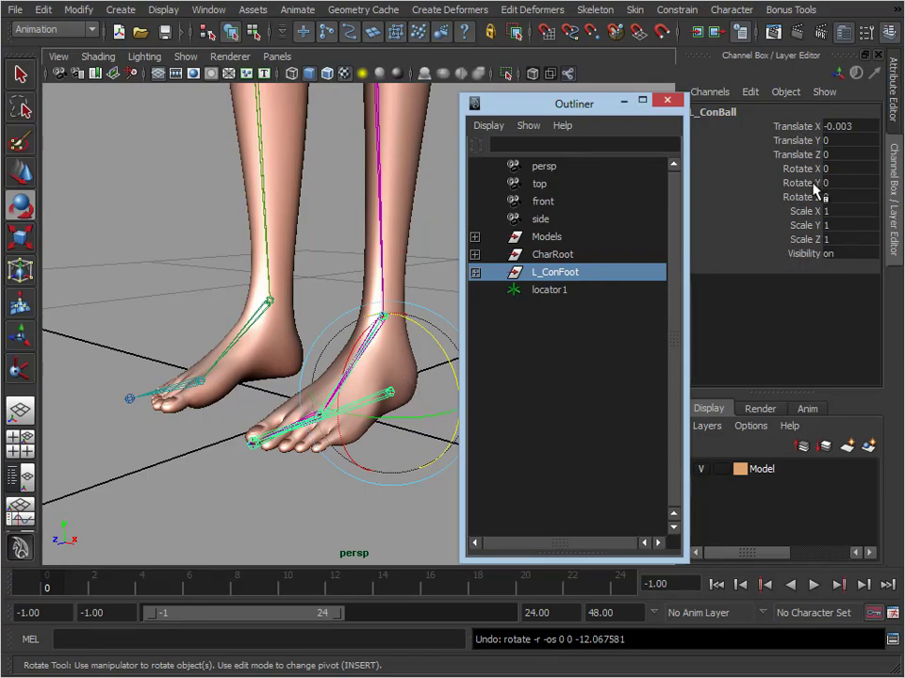
drag(588, 95, 744, 103)
alt+middle_drag(401, 368, 350, 496)
alt+right_drag(349, 497, 323, 266)
alt+middle_drag(323, 266, 325, 287)
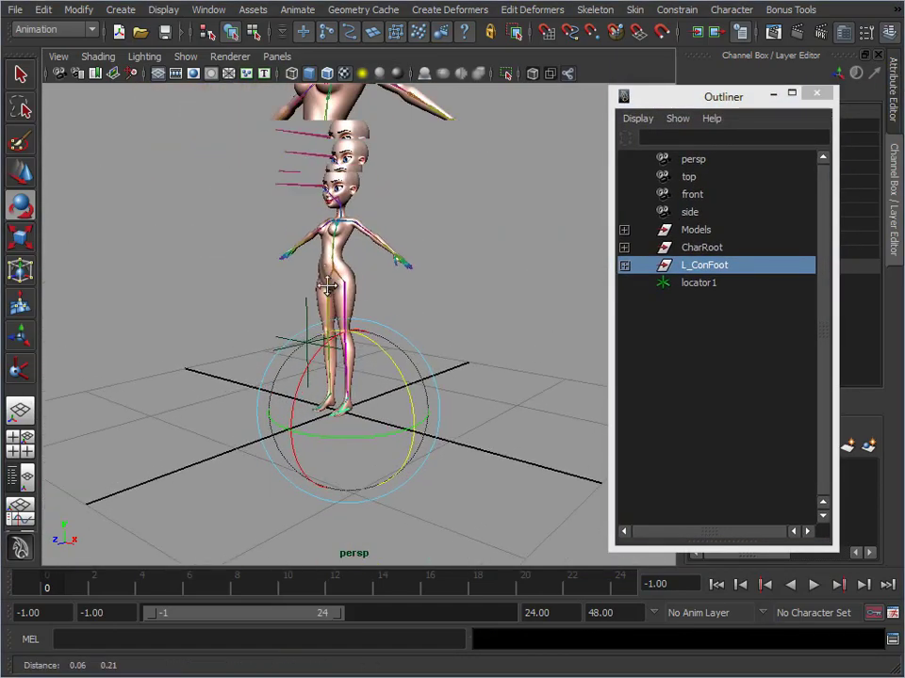
alt+right_drag(325, 286, 411, 277)
alt+middle_drag(323, 254, 322, 307)
alt+right_drag(322, 307, 432, 303)
alt+middle_drag(431, 303, 403, 324)
alt+right_drag(403, 324, 412, 200)
alt+right_drag(525, 383, 402, 330)
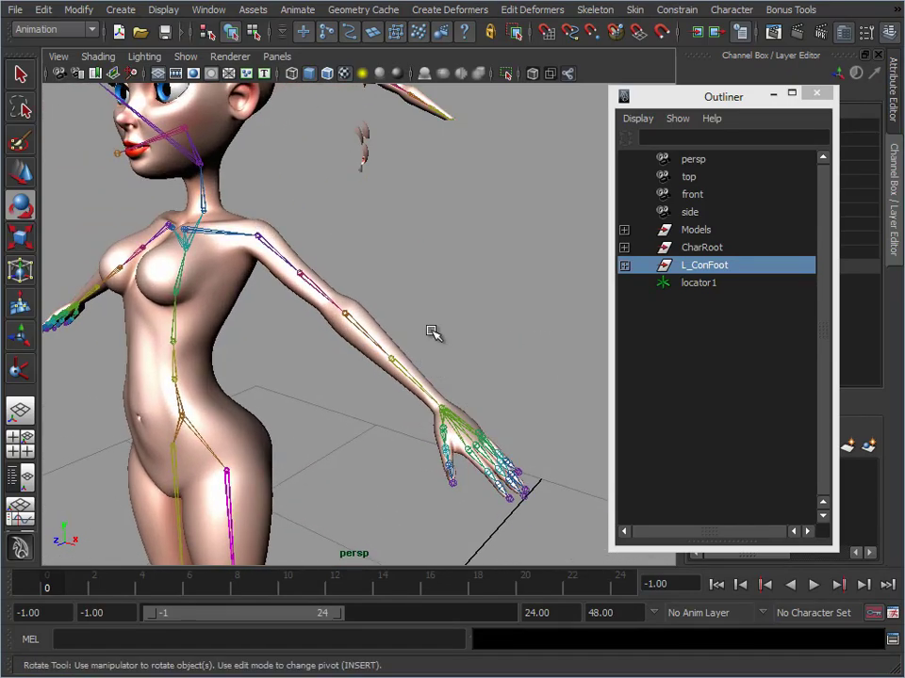
click(453, 246)
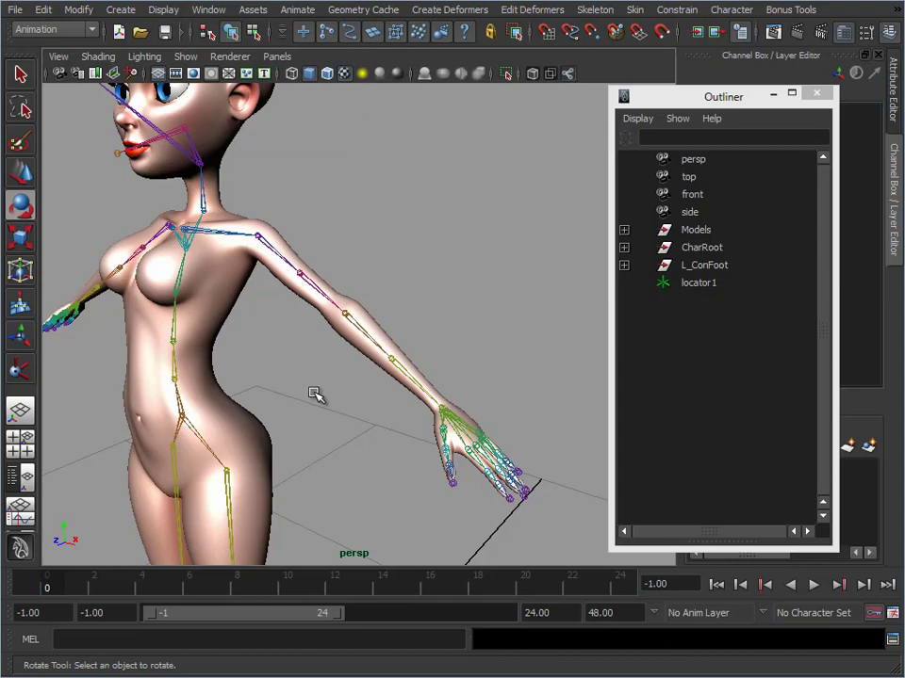
alt+right_drag(272, 407, 299, 402)
Test rotating the left shoulder joint about different axes, undo the rotations, and deselect the joint
click(263, 230)
alt+right_drag(270, 288, 288, 286)
alt+middle_drag(311, 336, 273, 236)
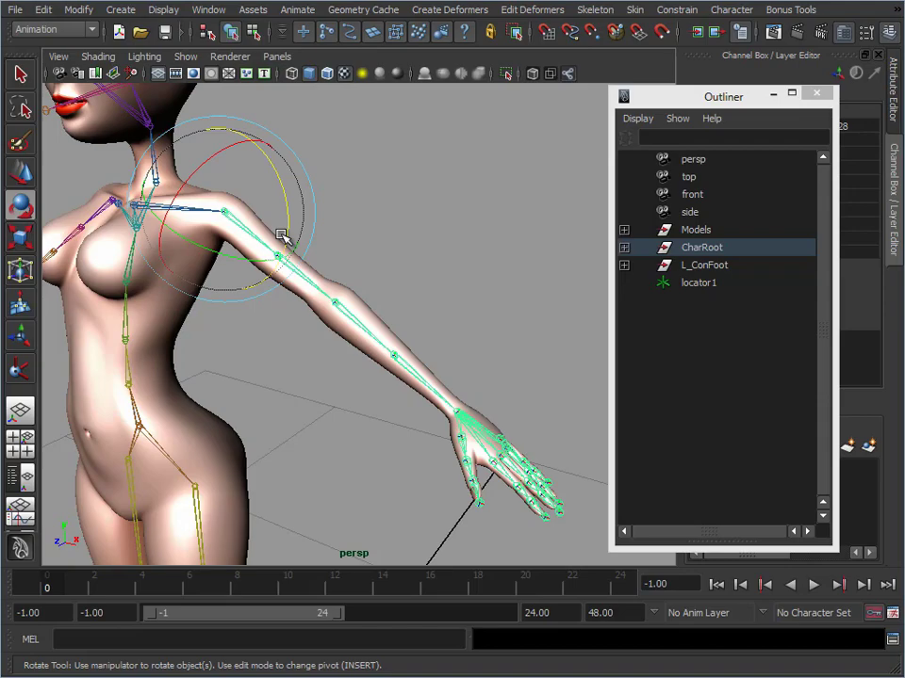
alt+middle_drag(228, 245, 187, 235)
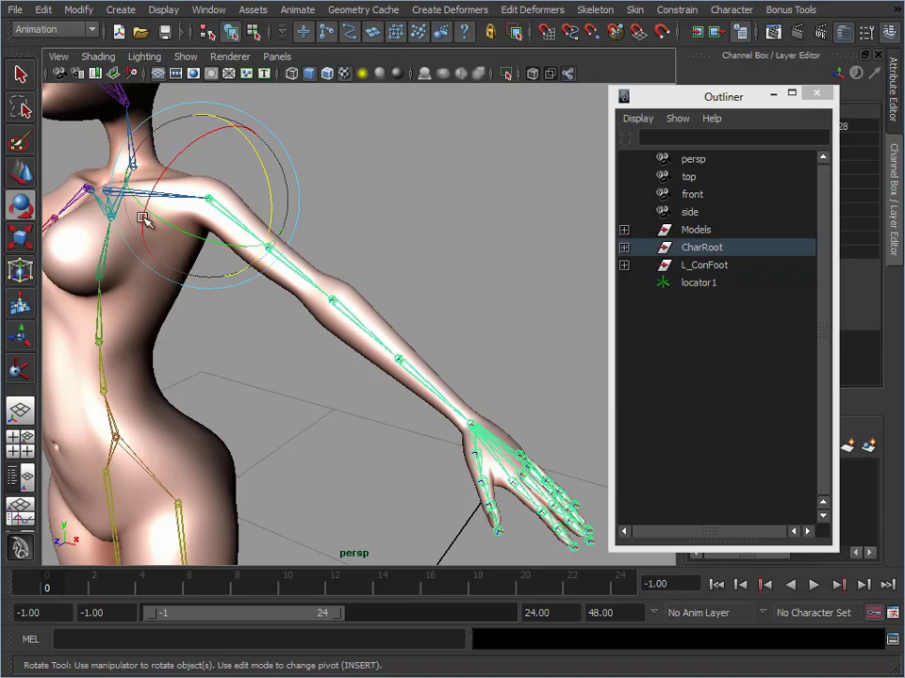
drag(266, 174, 212, 243)
key(ctrl+z)
key(ctrl+z)
drag(186, 147, 157, 175)
Test rotating the mid upper-arm joint below the left shoulder, undo it, and clear the selection
key(ctrl+z)
click(375, 237)
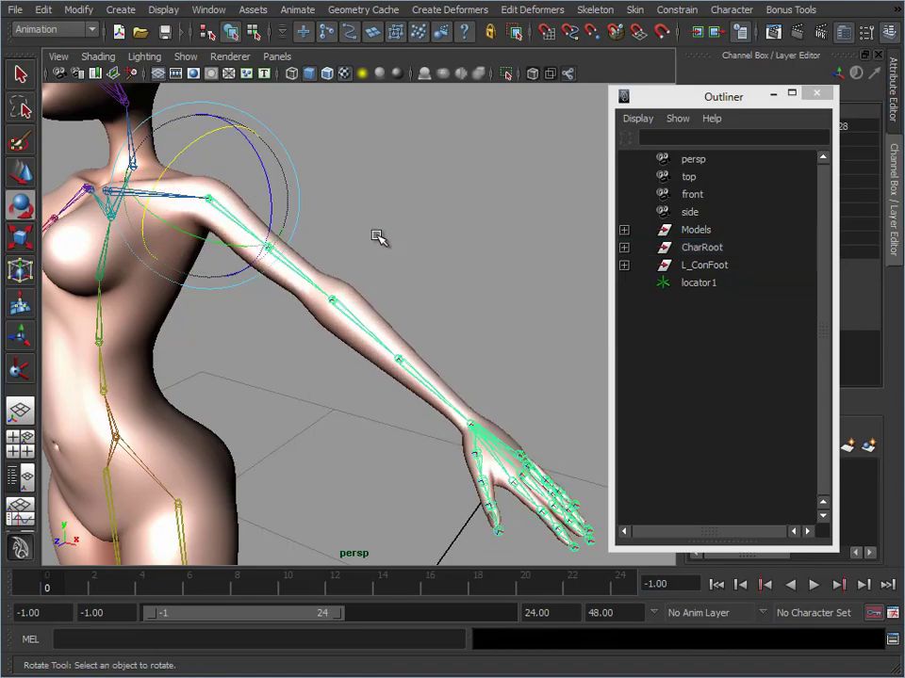
click(273, 252)
drag(255, 198, 241, 226)
key(ctrl+z)
click(439, 243)
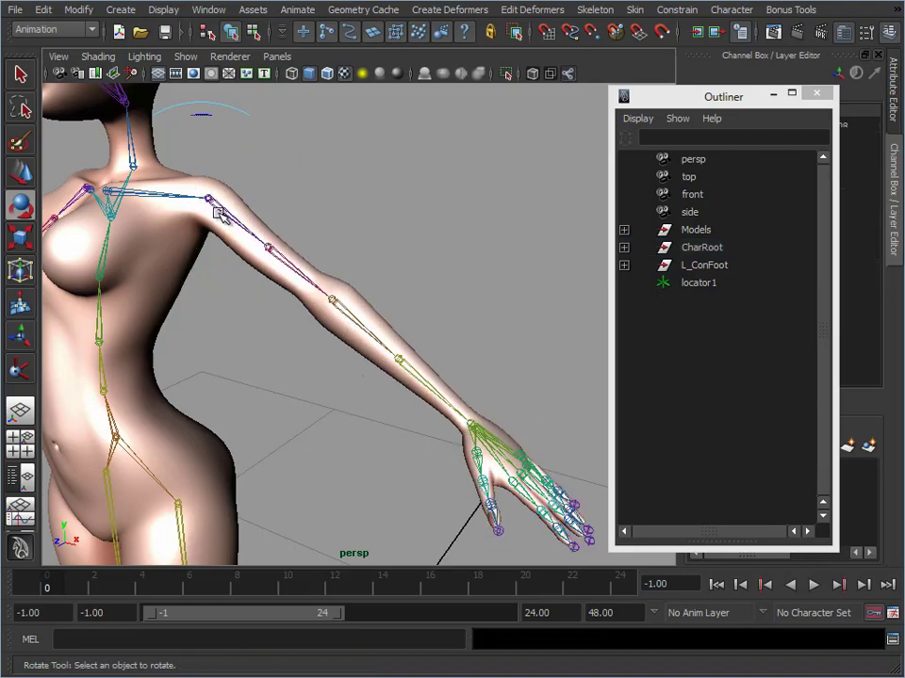
click(165, 192)
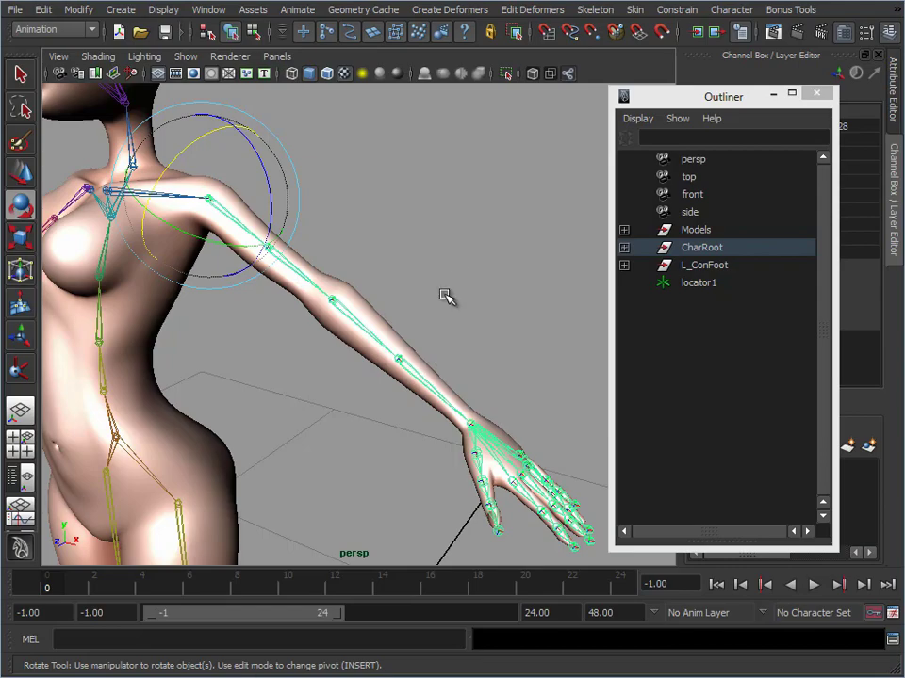
click(354, 279)
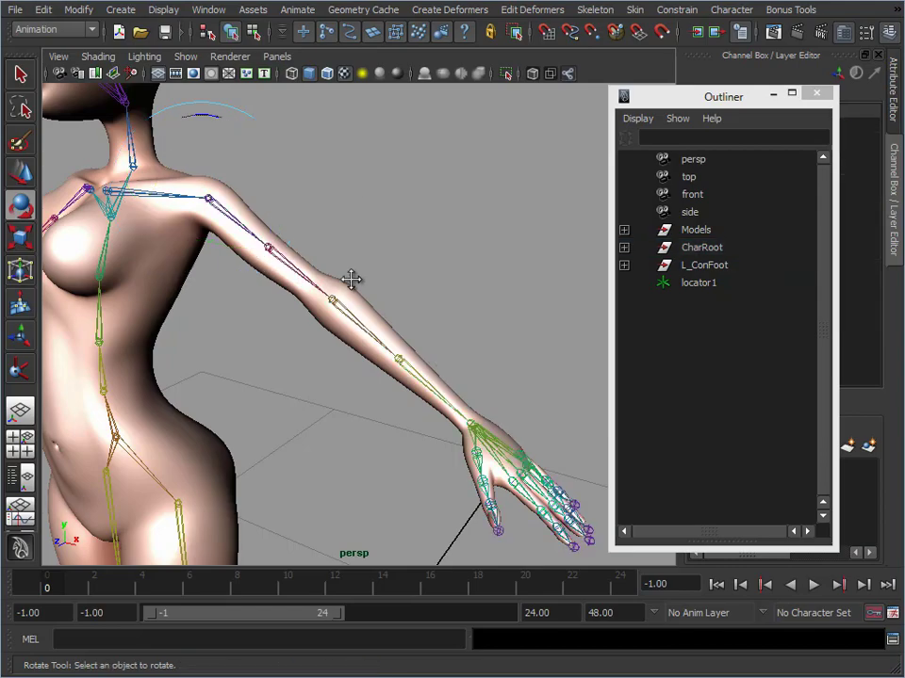
Duplicate the left shoulder's joint chain with the copy raised above the arm, and unparent the copy from the skeleton
alt+drag(354, 279, 366, 277)
click(249, 214)
key(w)
alt+drag(252, 263, 339, 233)
drag(169, 145, 163, 86)
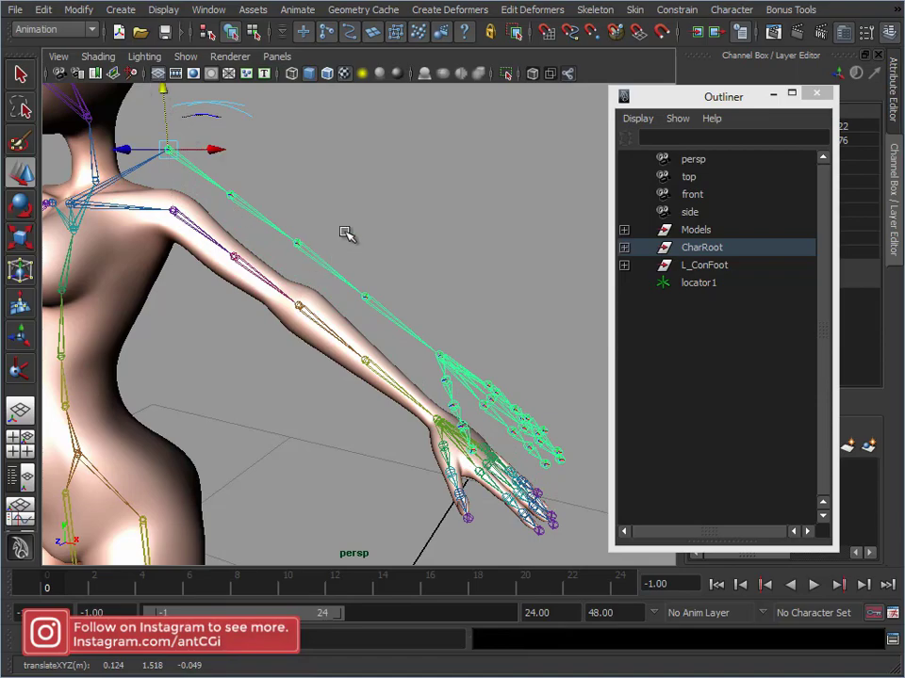
click(45, 9)
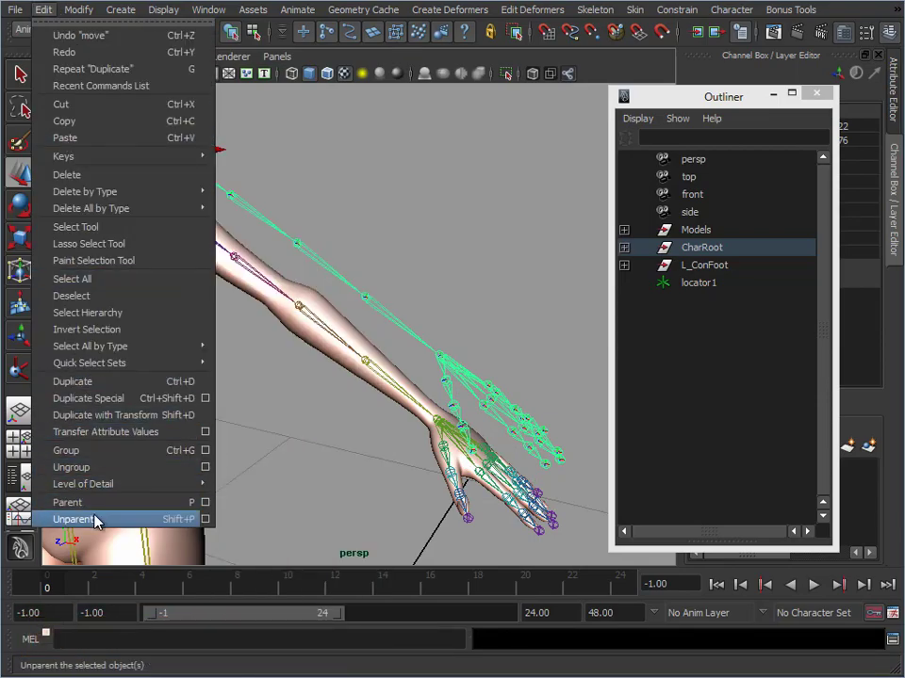
click(95, 520)
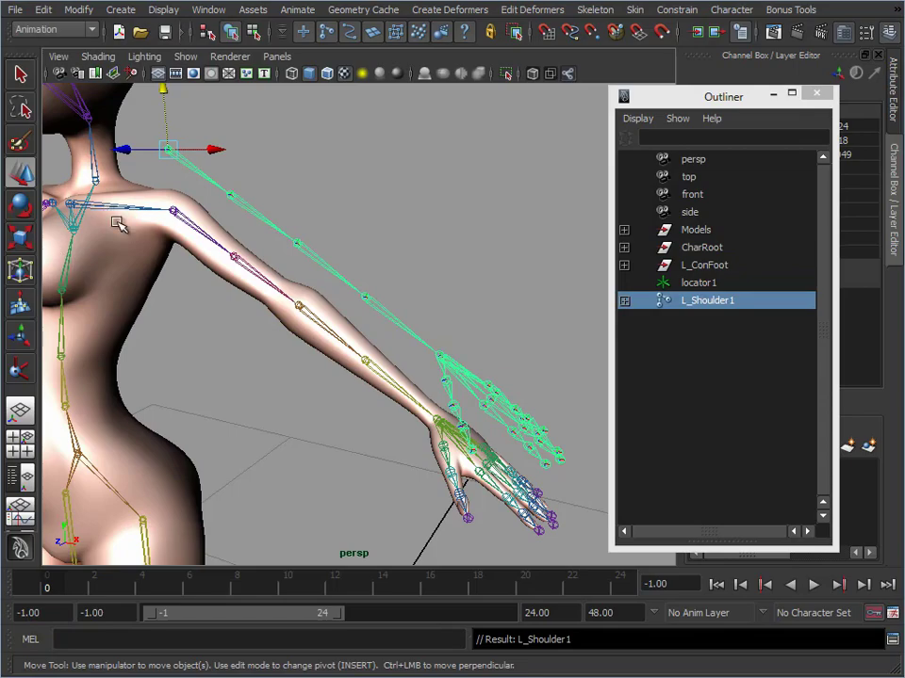
Delete all thumb and finger joint chains from the duplicated arm, keeping its joints down to the wrist
alt+middle_drag(327, 406, 275, 365)
alt+right_drag(275, 365, 312, 382)
alt+drag(313, 382, 341, 398)
alt+middle_drag(341, 398, 358, 330)
alt+right_drag(358, 330, 388, 384)
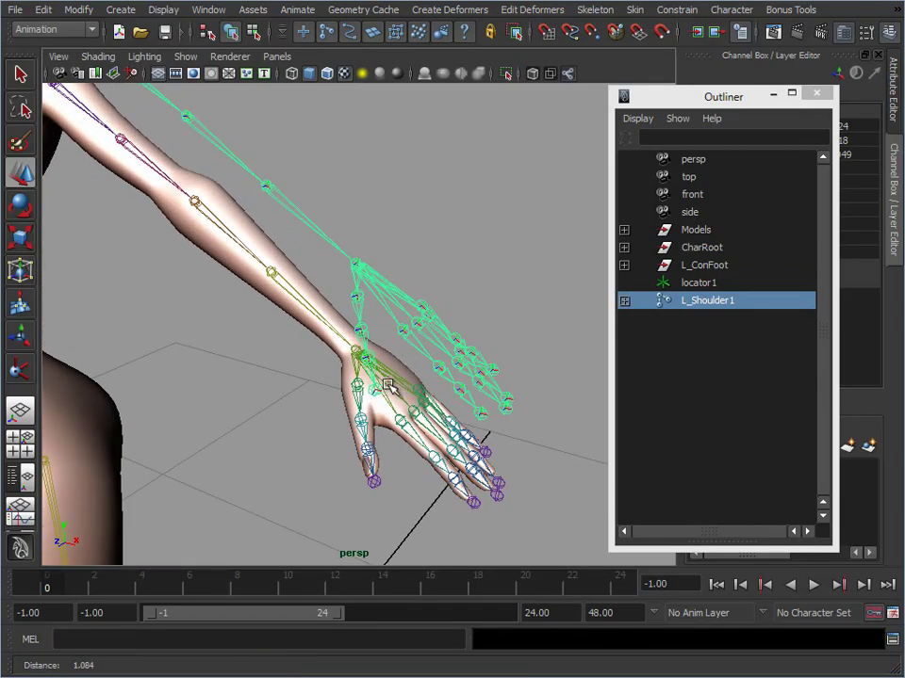
click(357, 304)
key(Delete)
click(407, 339)
key(Delete)
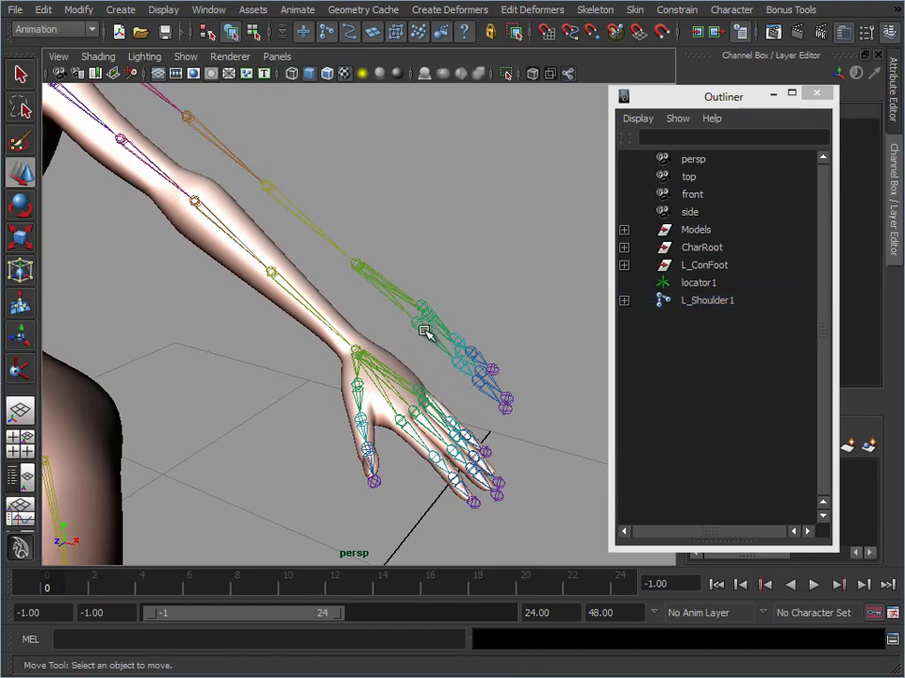
click(423, 332)
key(Delete)
click(433, 329)
key(Delete)
click(435, 321)
key(Delete)
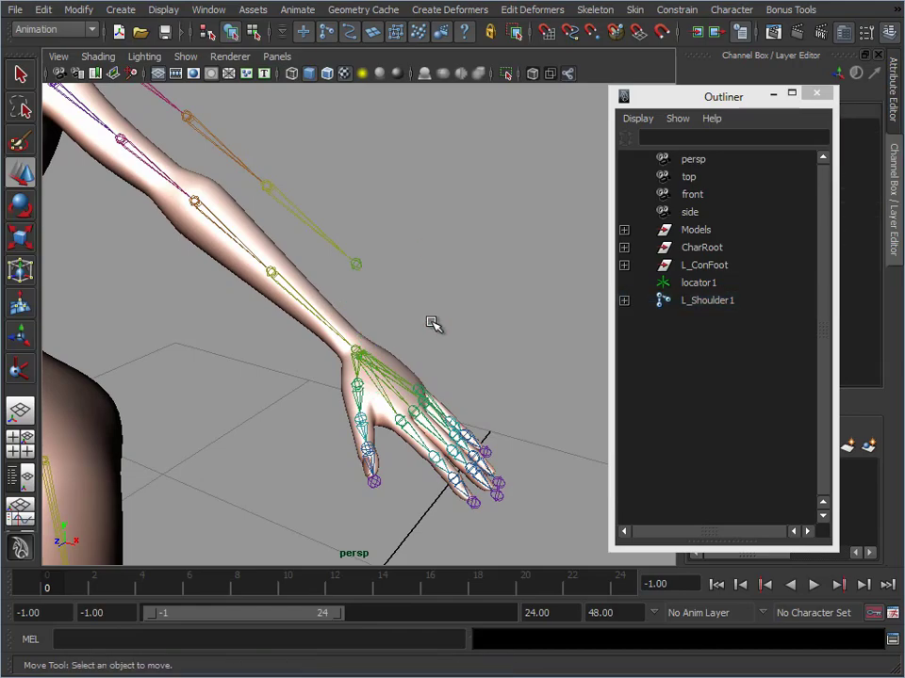
Set the wireframe color of the L_Shoulder1 joint chain to the magenta swatch
alt+middle_drag(309, 196, 348, 214)
key(w)
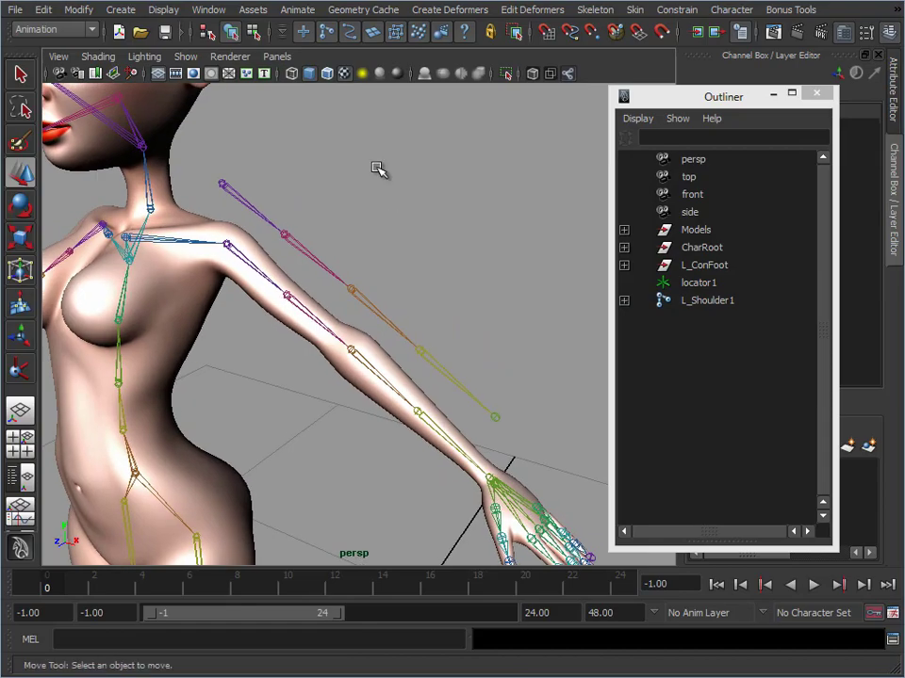
click(224, 182)
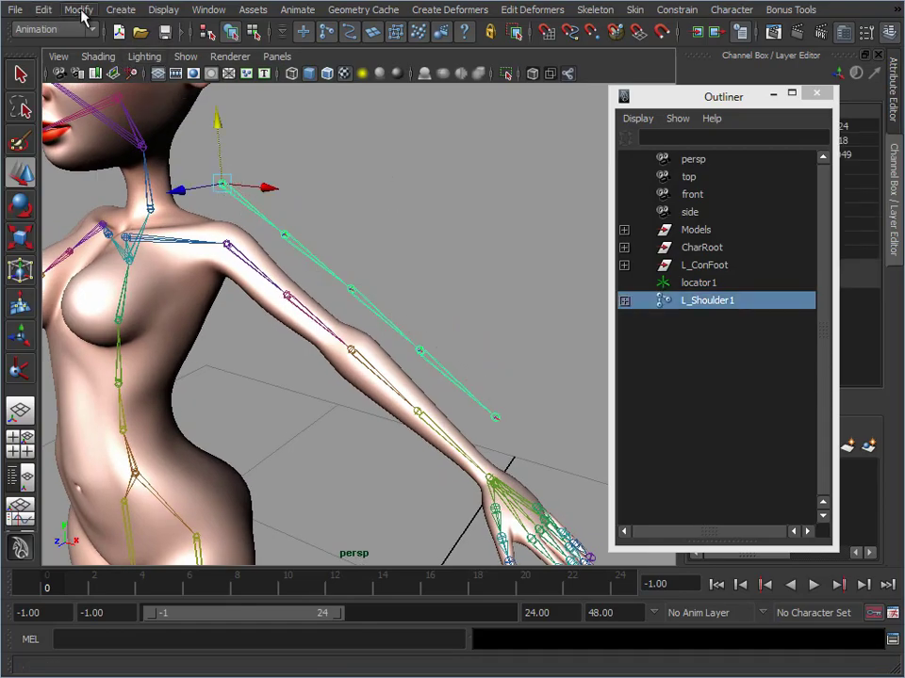
click(163, 10)
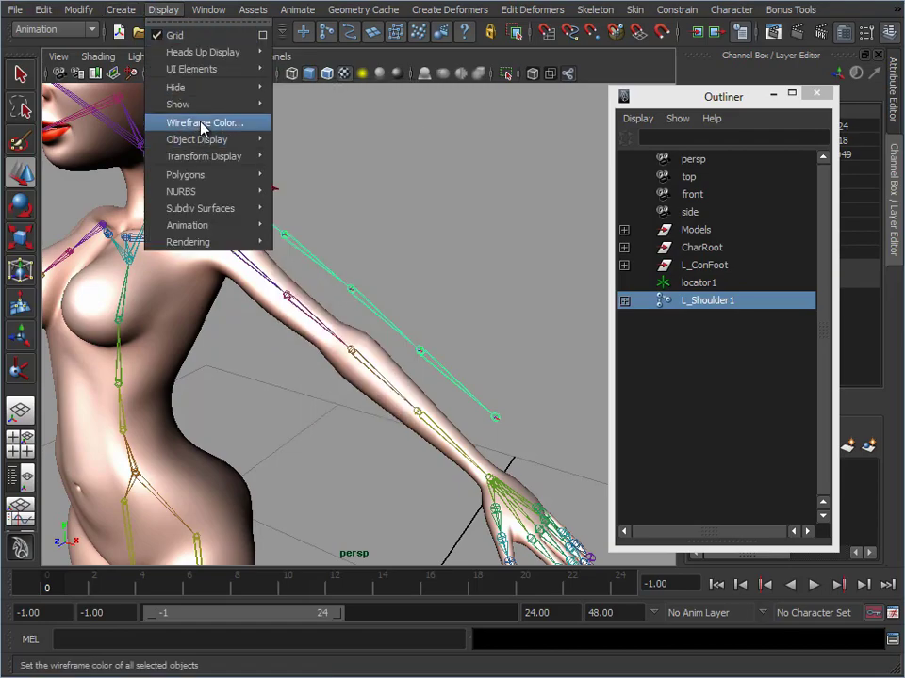
click(201, 120)
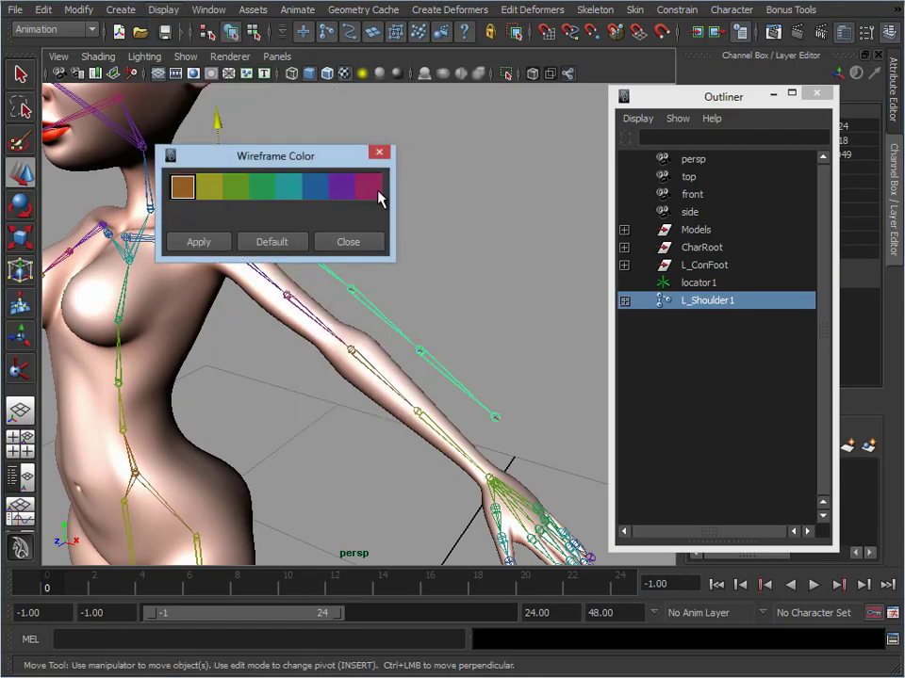
click(378, 193)
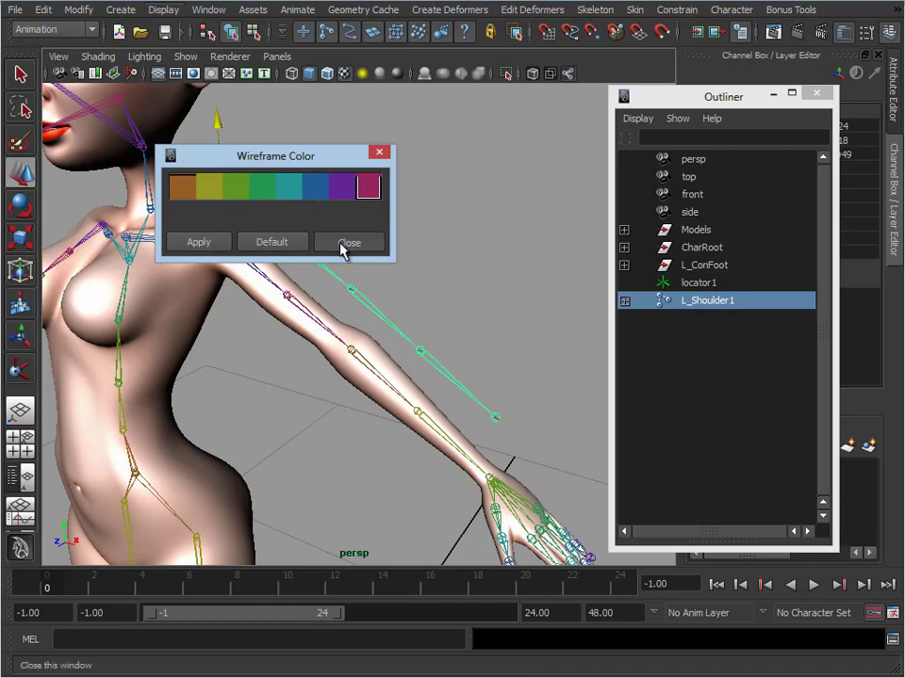
click(343, 247)
click(429, 215)
Remove the mid upper-arm and mid forearm joints from the duplicated chain, leaving only shoulder, elbow and wrist
alt+drag(328, 359, 307, 343)
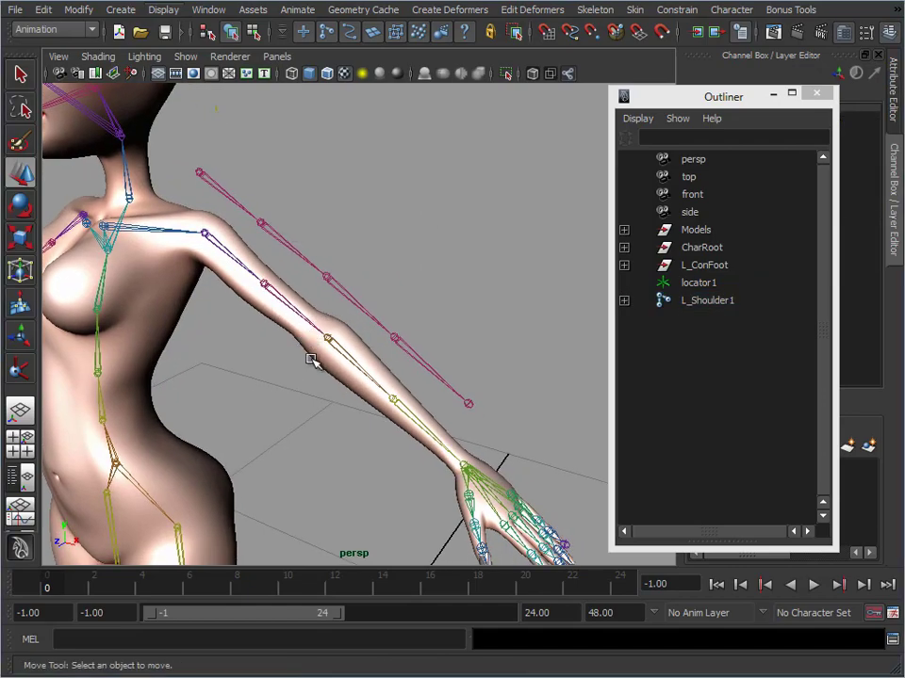
alt+drag(255, 356, 260, 203)
click(248, 193)
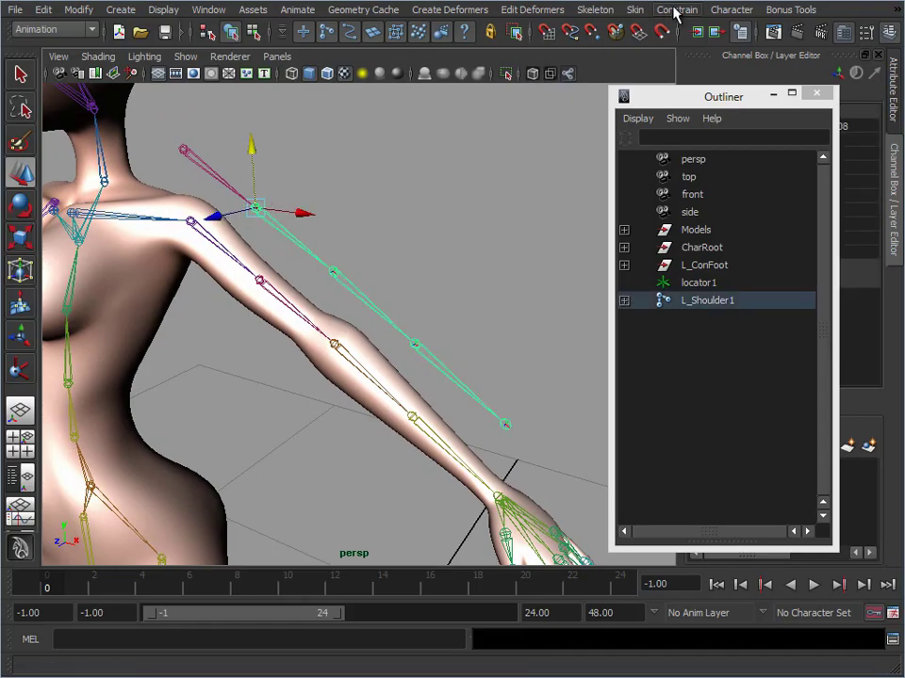
click(594, 11)
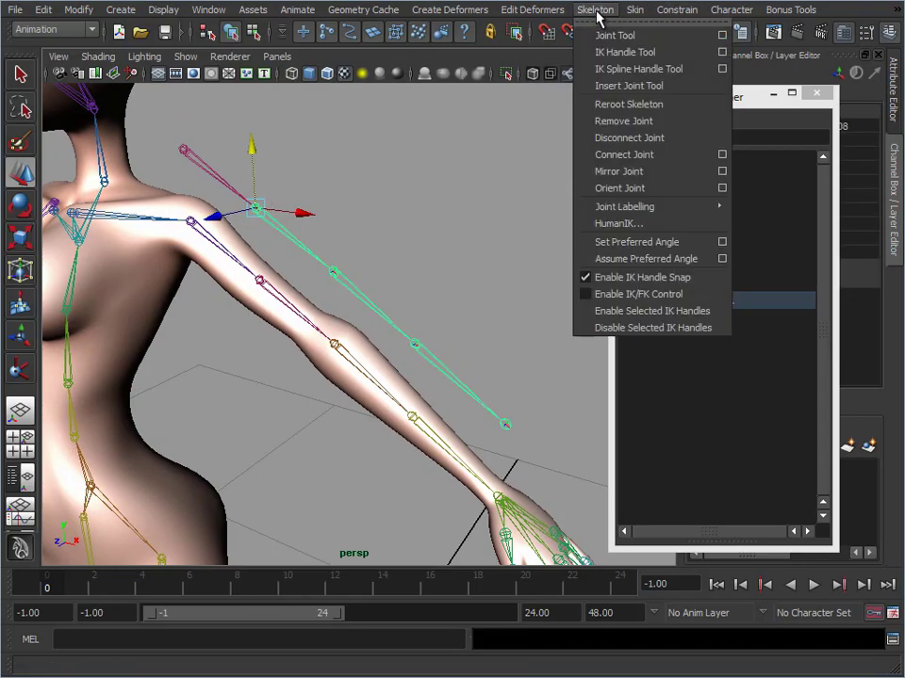
click(641, 123)
click(414, 345)
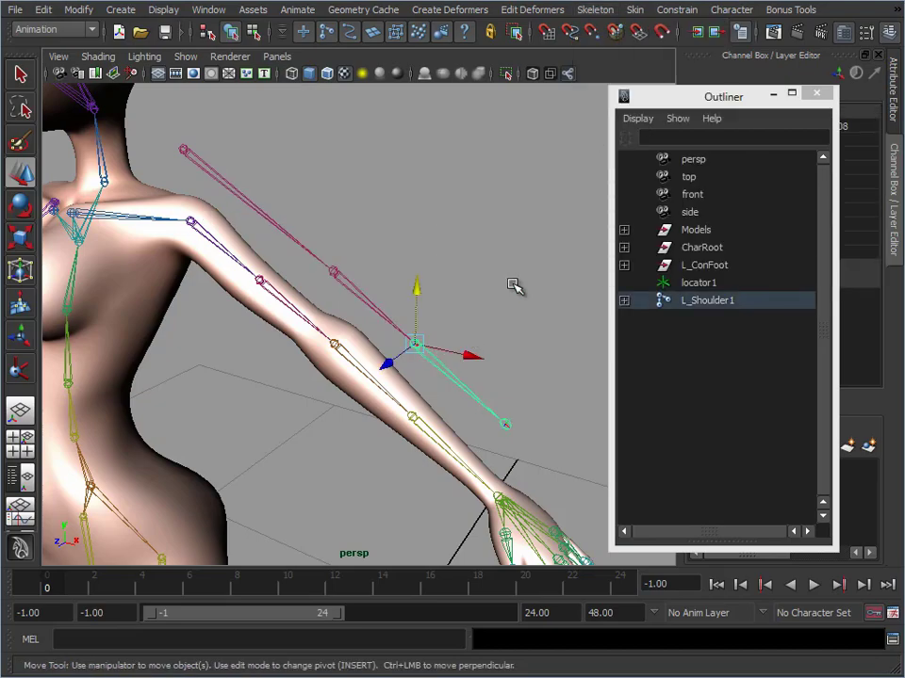
click(599, 12)
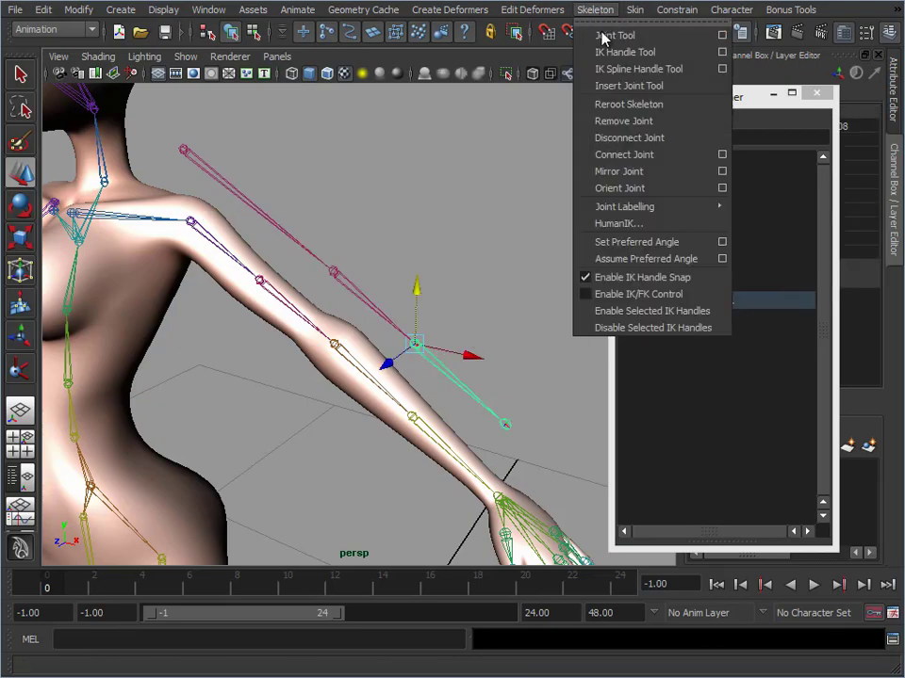
click(579, 122)
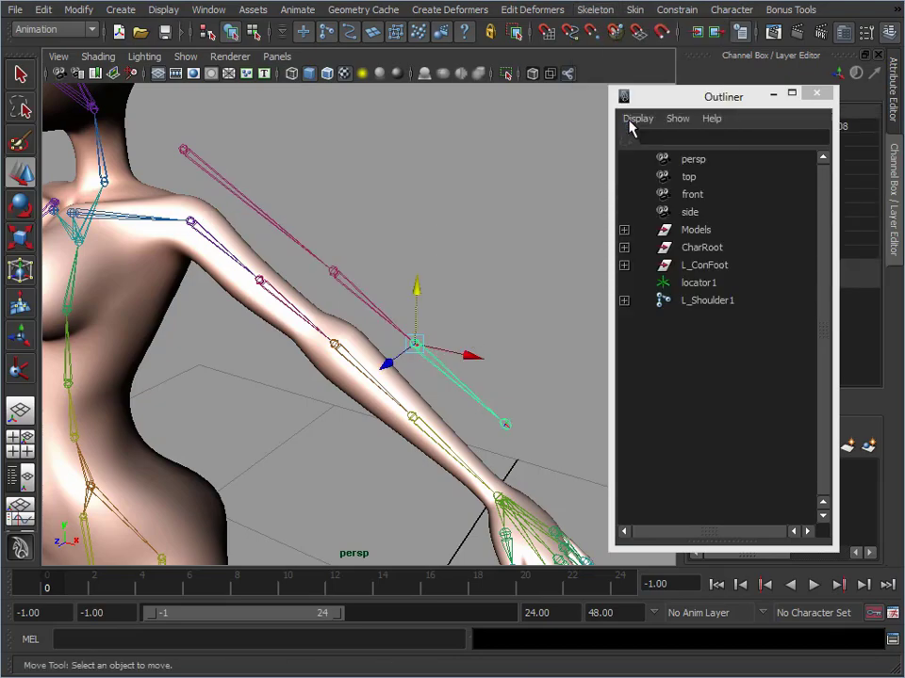
Test-rotate the duplicated L_Shoulder1 chain about its shoulder joint and undo the rotation
click(254, 202)
key(e)
drag(196, 195, 161, 193)
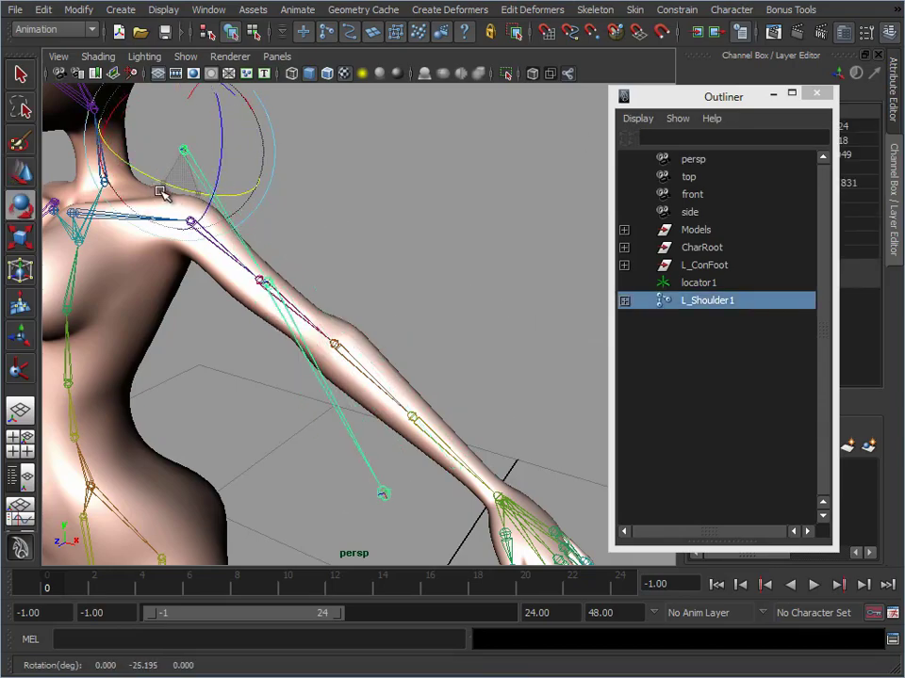
key(ctrl+z)
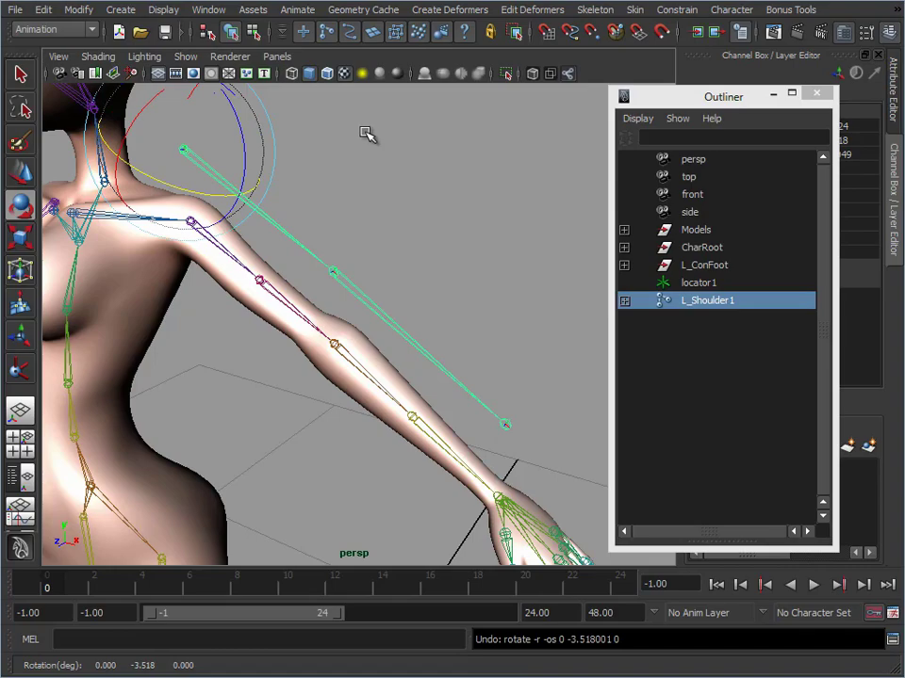
Expand the duplicated chain's hierarchy in the Outliner and rename its root joint L_ConShoulder
mouse_move(711, 102)
mouse_down()
mouse_move(903, 51)
mouse_move(709, 95)
mouse_up()
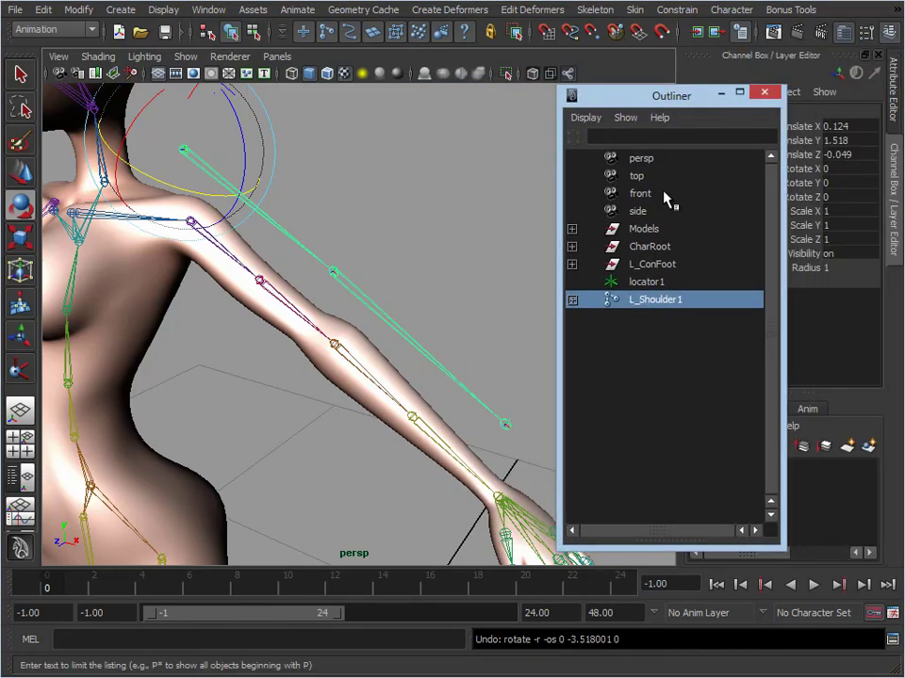
double_click(642, 299)
click(572, 300)
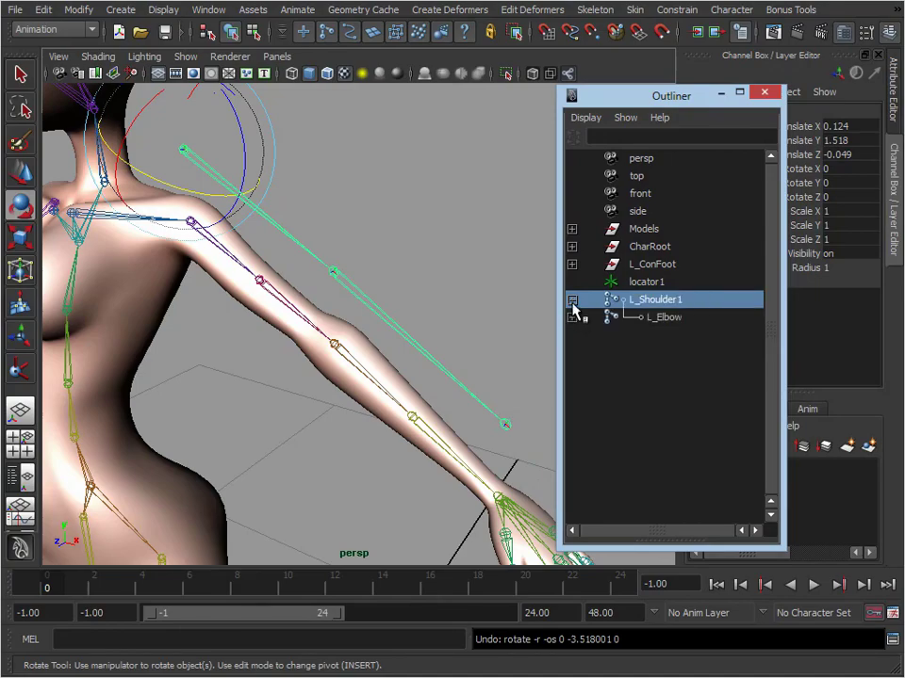
click(572, 300)
shift+click(572, 300)
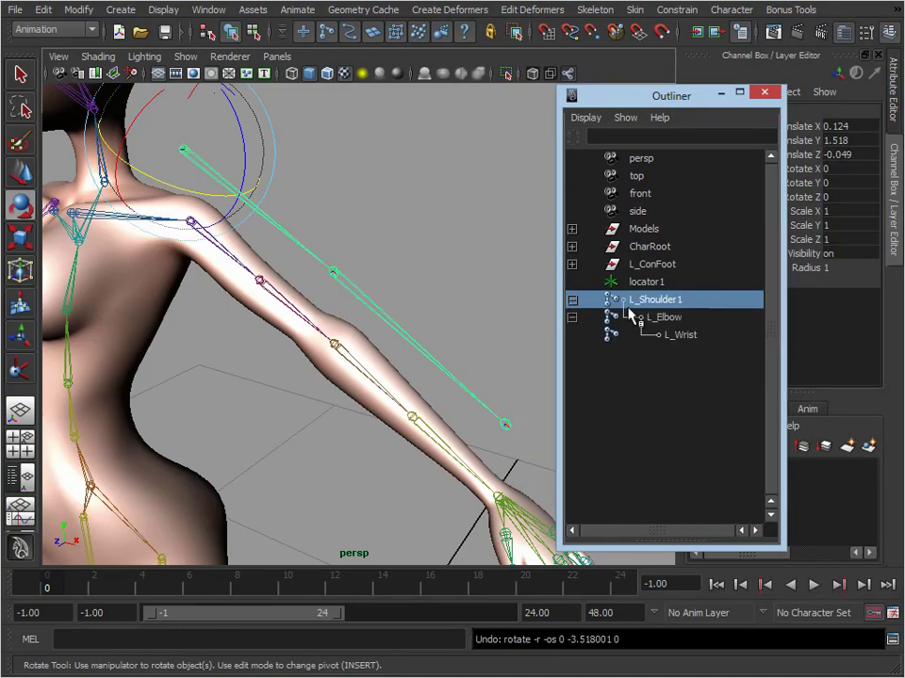
double_click(645, 304)
click(638, 300)
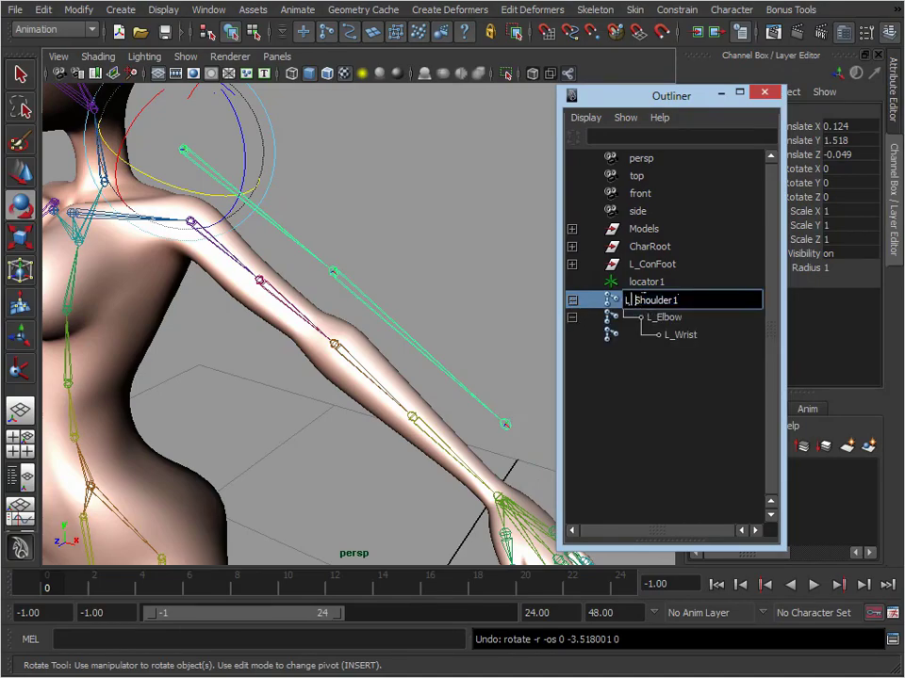
text(Con)
key(End)
key(BackSpace)
key(Return)
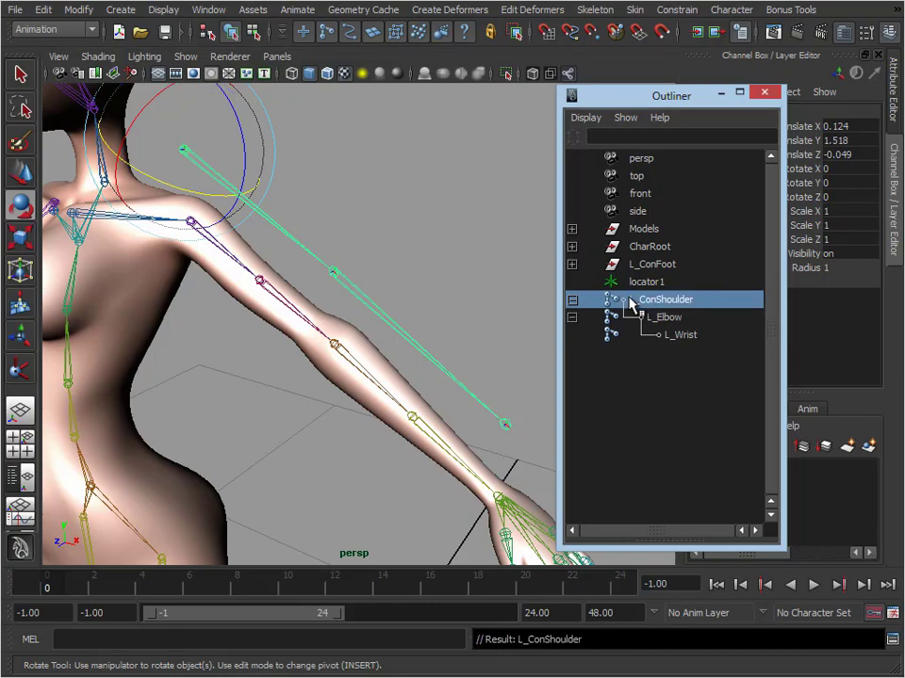
Rename the duplicated chain's elbow joint L_ConElbow and its wrist joint L_ConWrist
double_click(659, 318)
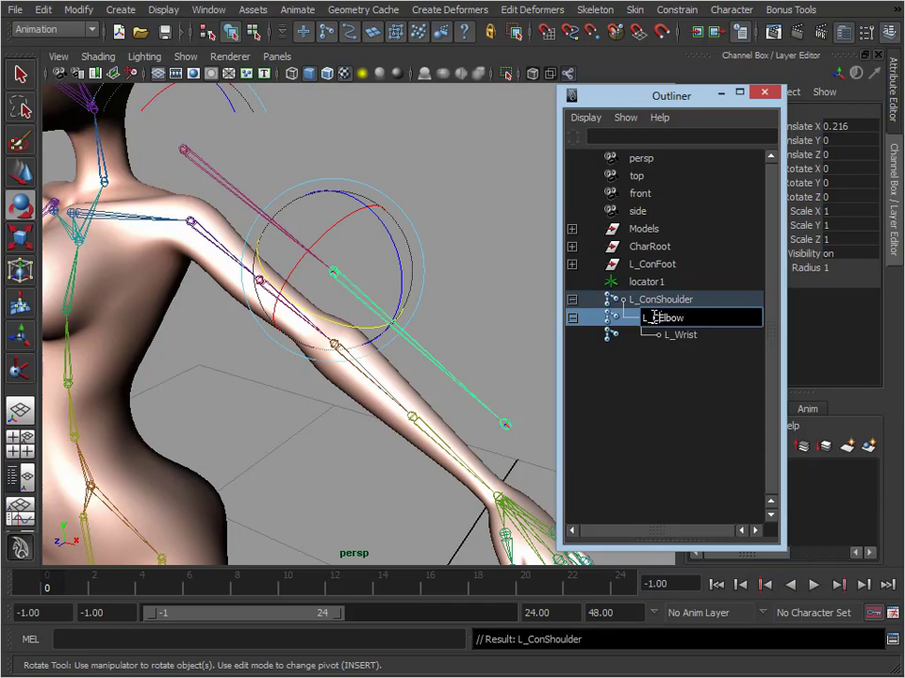
key(Return)
click(702, 346)
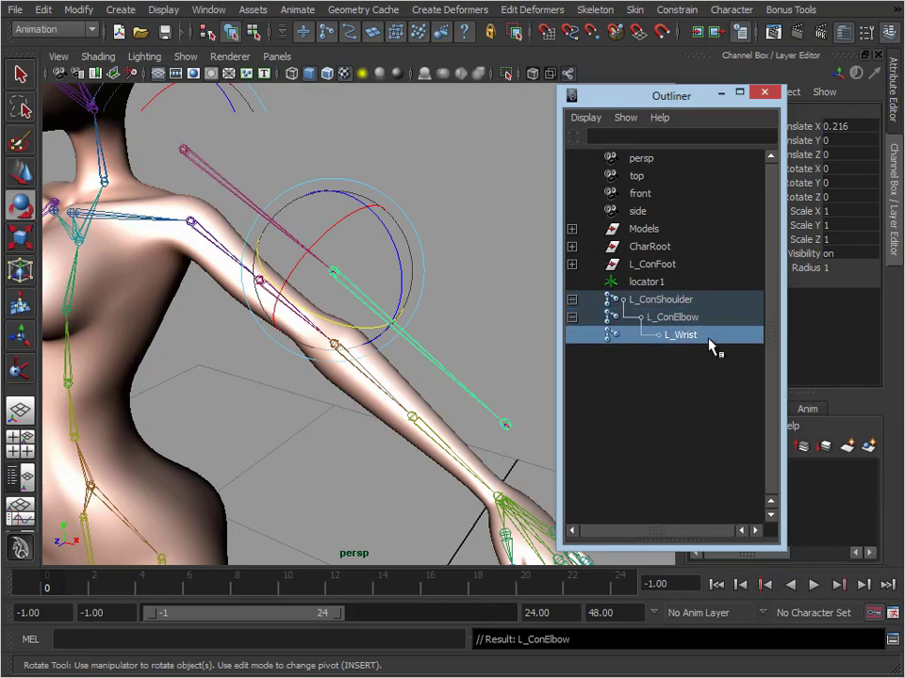
double_click(647, 344)
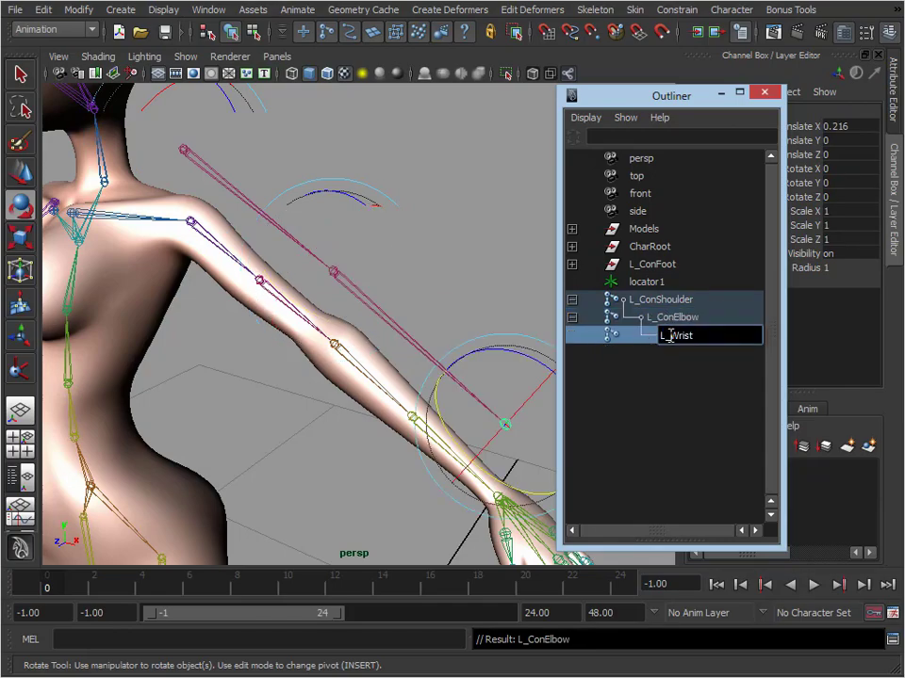
text(Con)
key(Return)
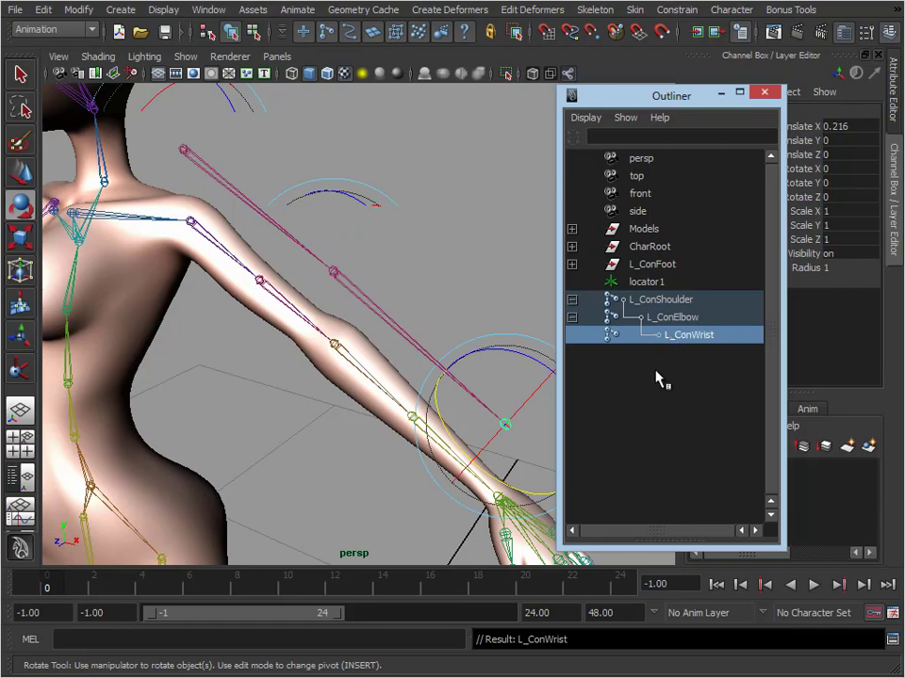
Move the Outliner out of the viewport and select the original L_Shoulder joint
click(227, 179)
click(226, 247)
click(347, 206)
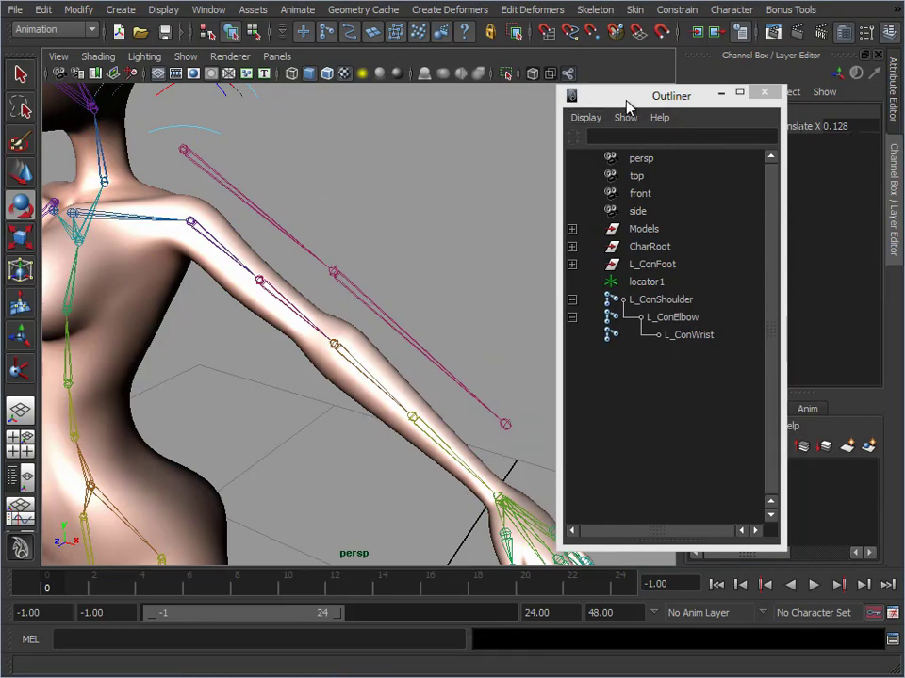
drag(625, 97, 904, 99)
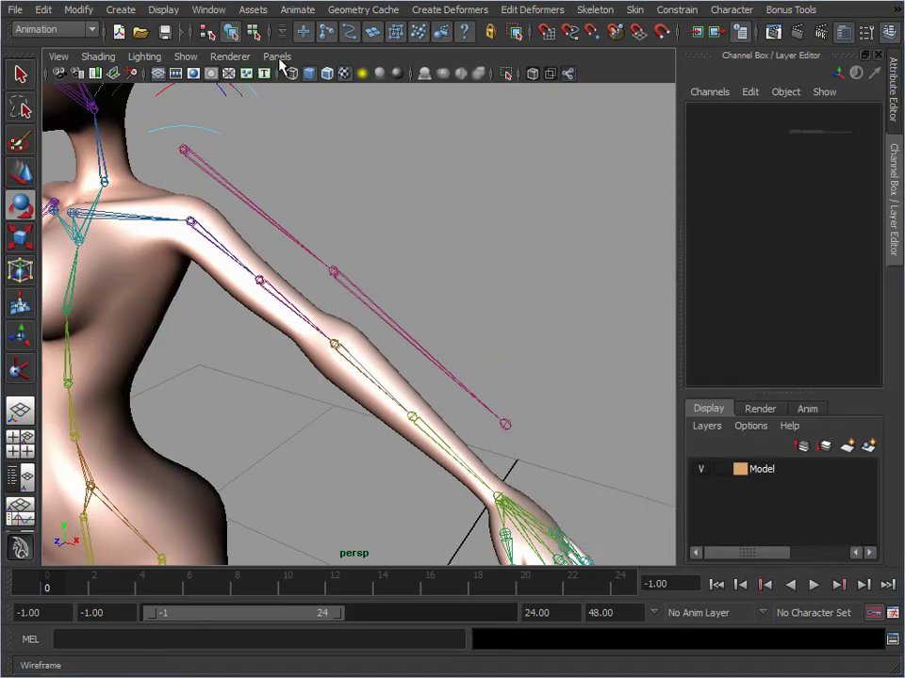
click(202, 165)
click(224, 252)
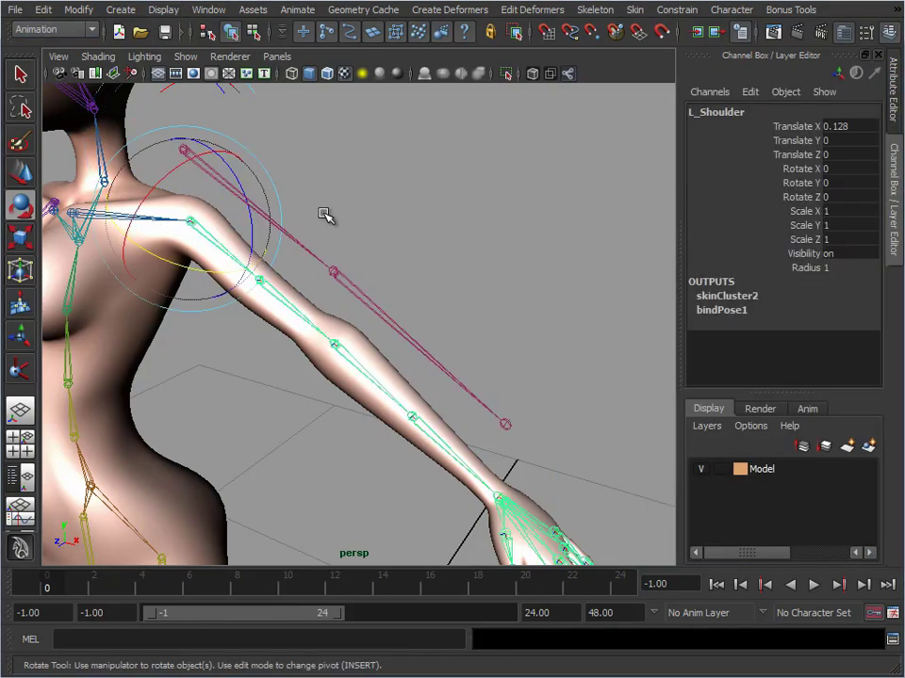
Open the Node Editor, enlarge it and place it so both arm joint chains stay in view
click(205, 10)
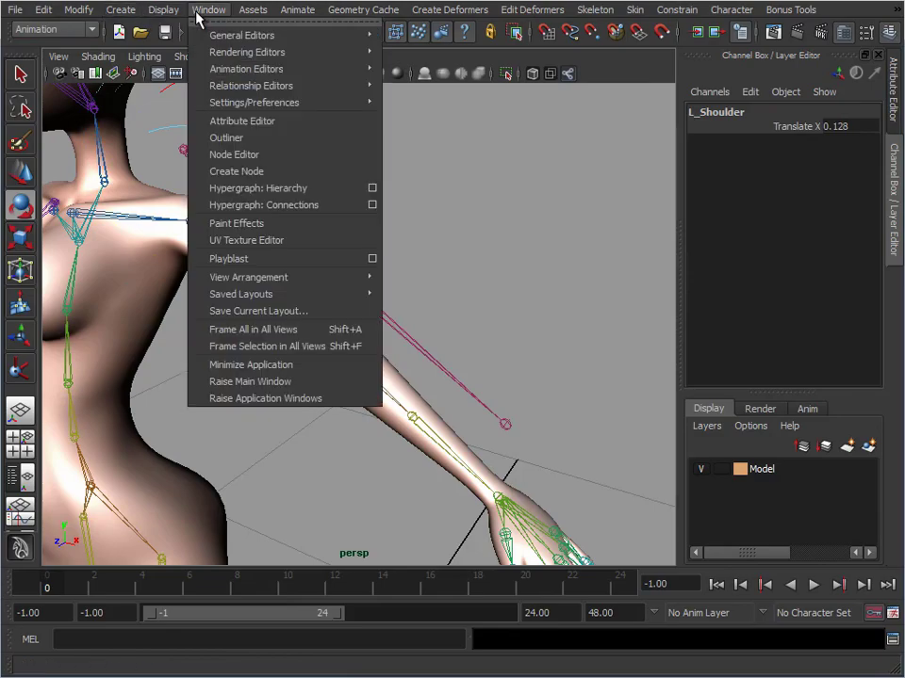
click(251, 154)
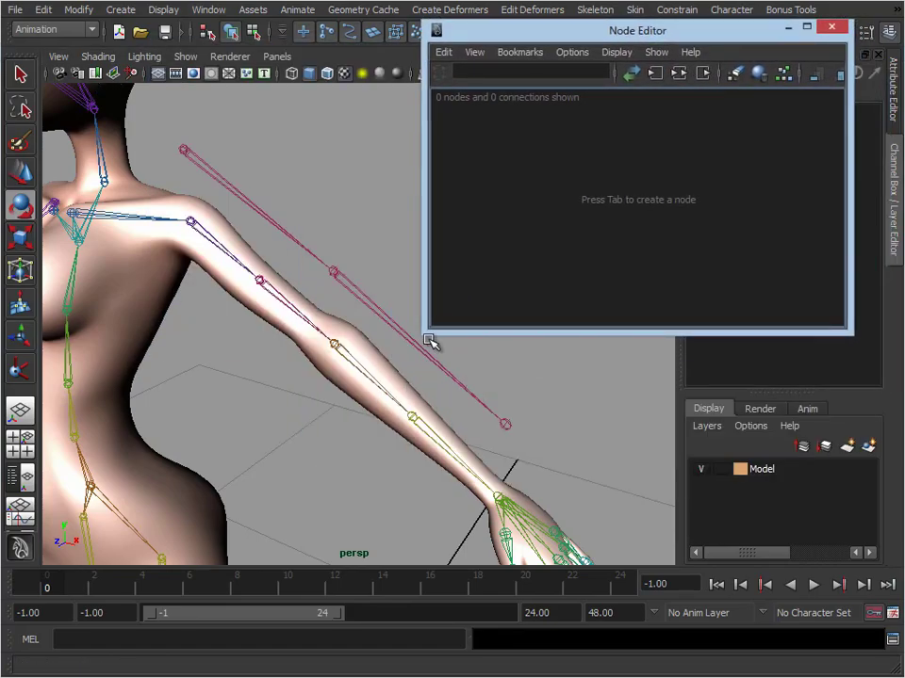
drag(425, 334, 373, 463)
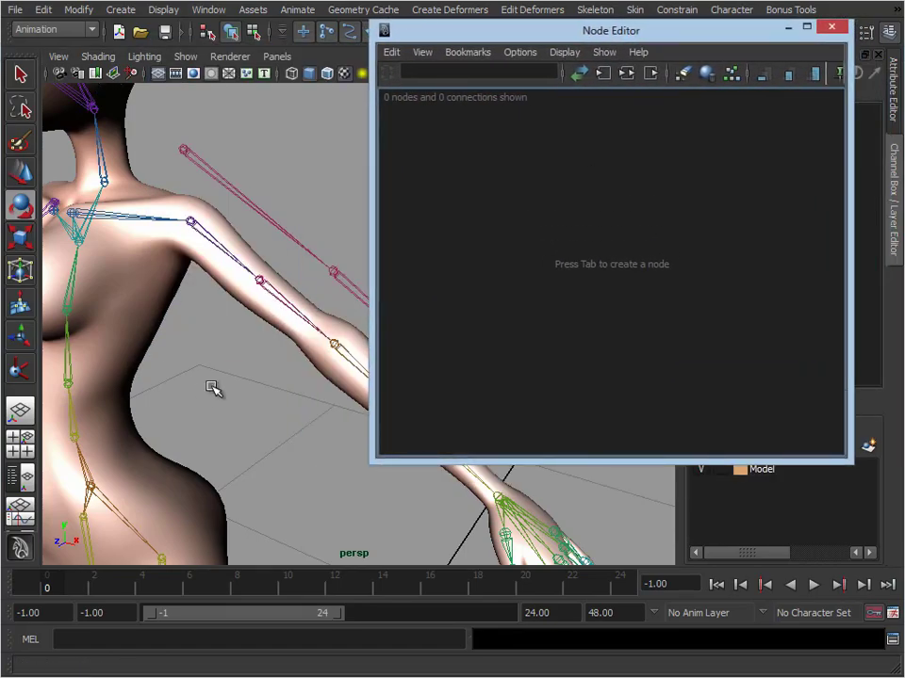
alt+middle_drag(269, 350, 184, 359)
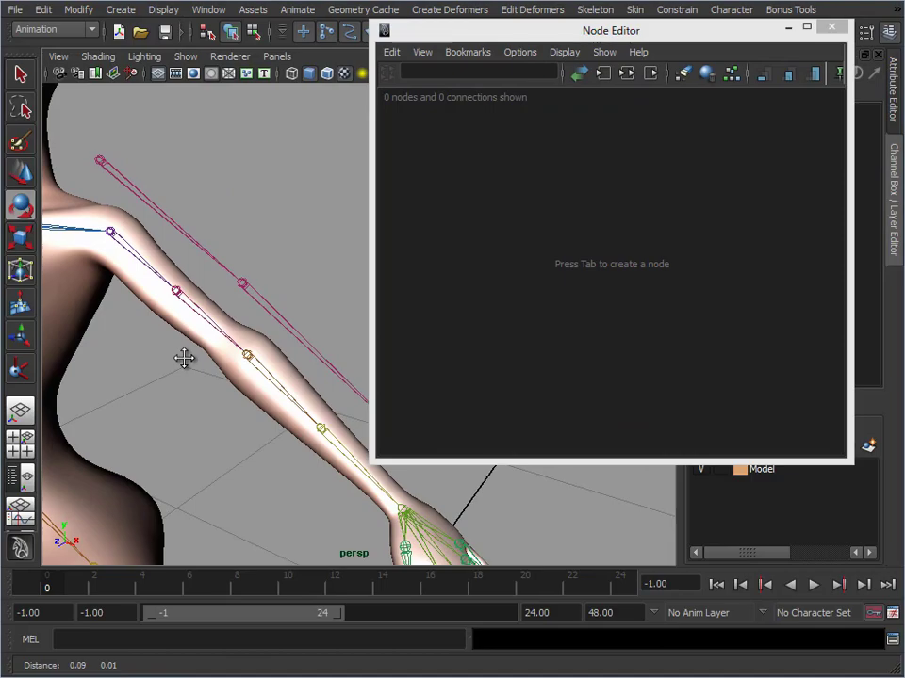
click(671, 40)
drag(697, 40, 740, 30)
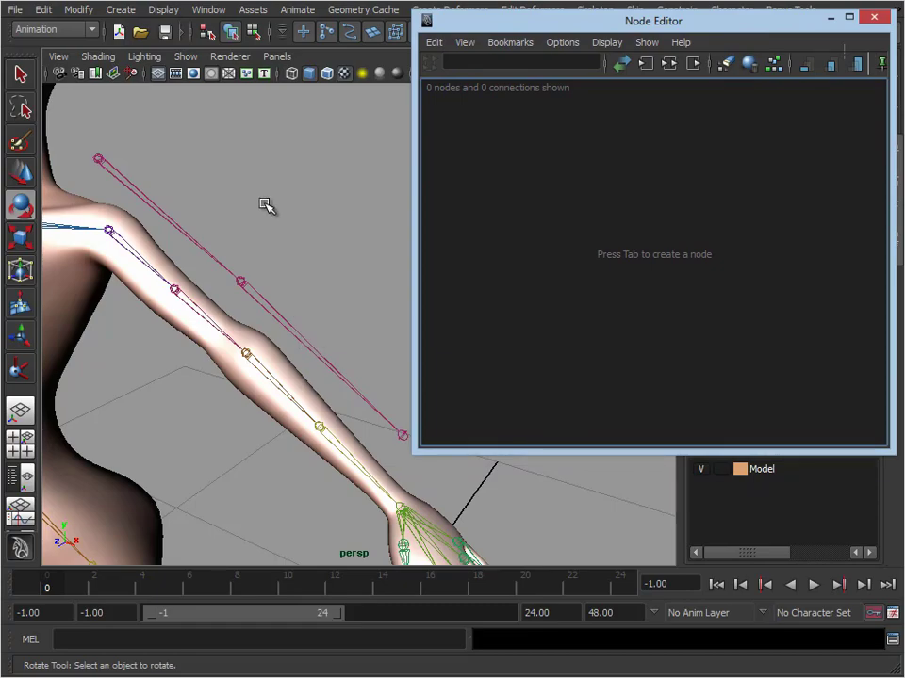
Graph the input and output connections of L_ConShoulder and L_Shoulder in the Node Editor
alt+middle_drag(264, 201, 265, 229)
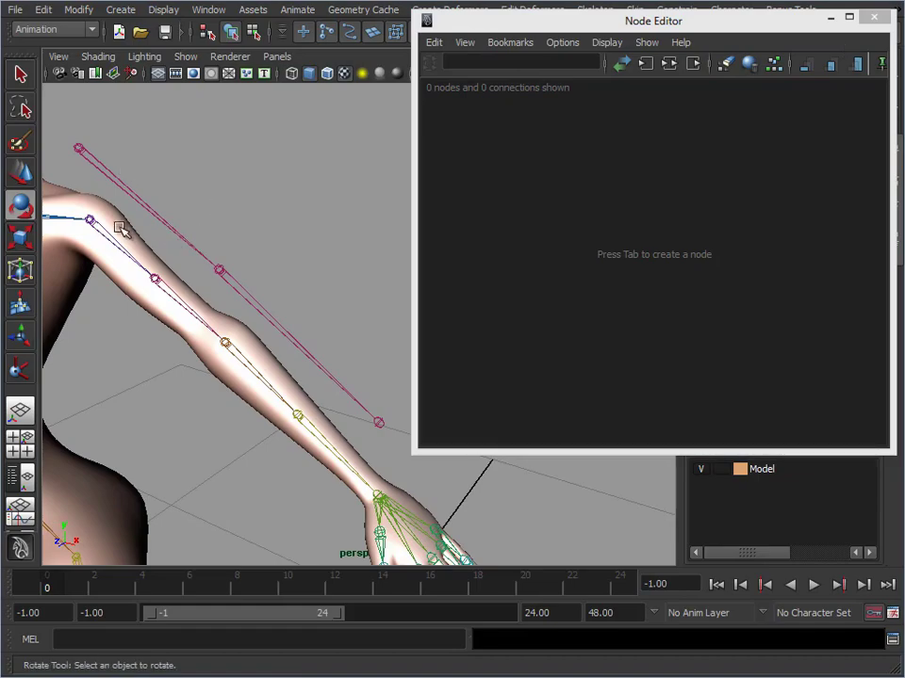
click(118, 167)
alt+middle_drag(216, 232, 226, 232)
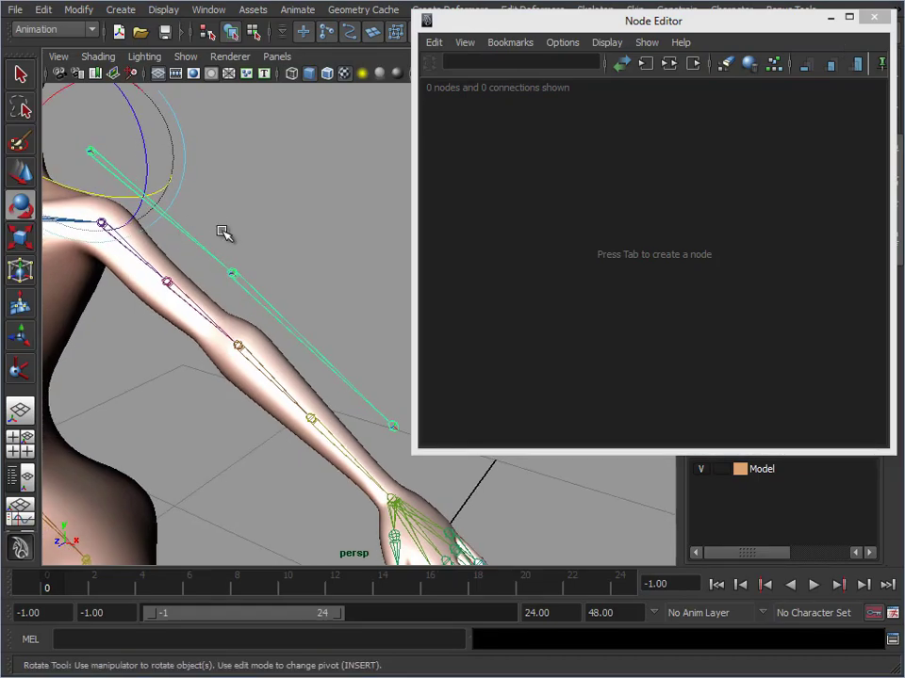
key(w)
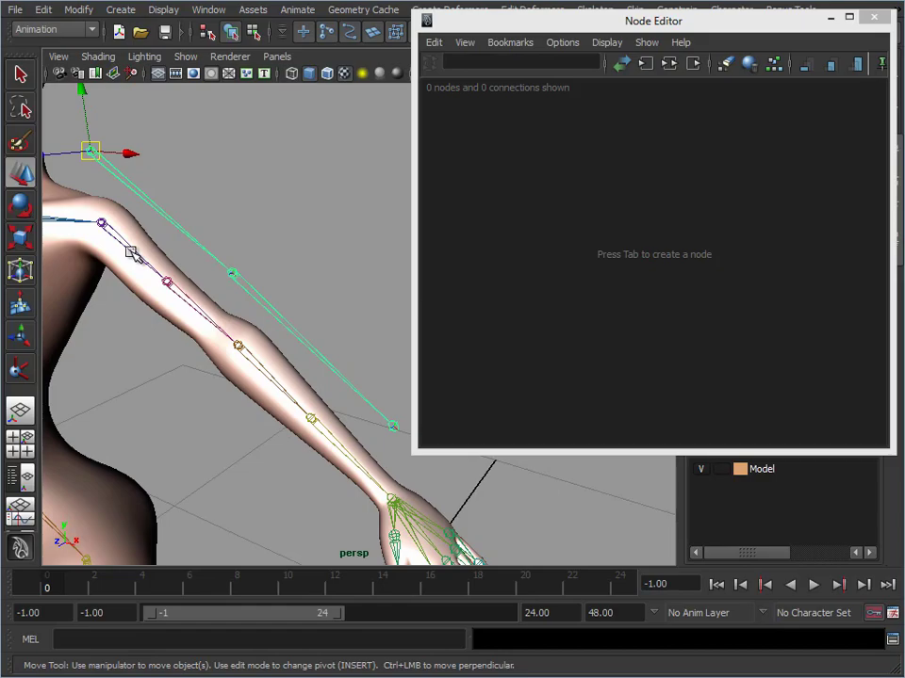
click(131, 253)
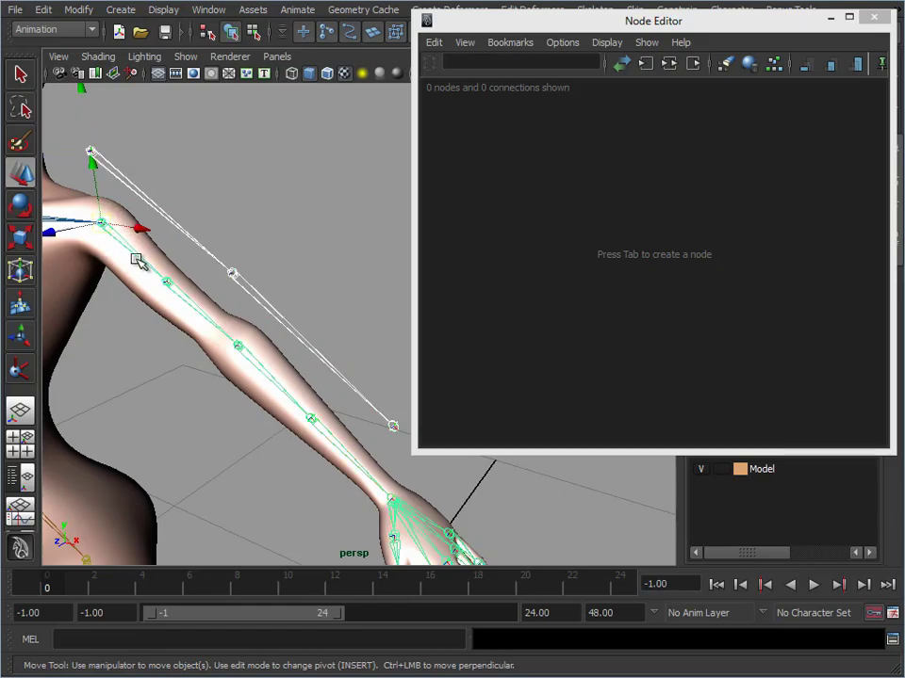
click(666, 70)
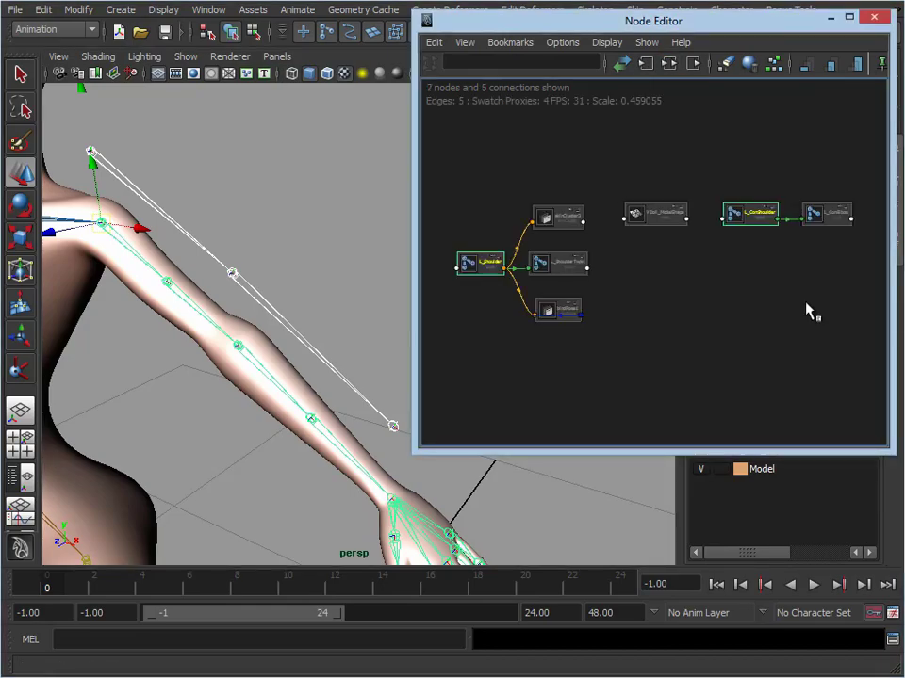
Make the Node Editor taller and place the L_Shoulder and L_ShoulderTwist nodes side by side above the other nodes
click(685, 363)
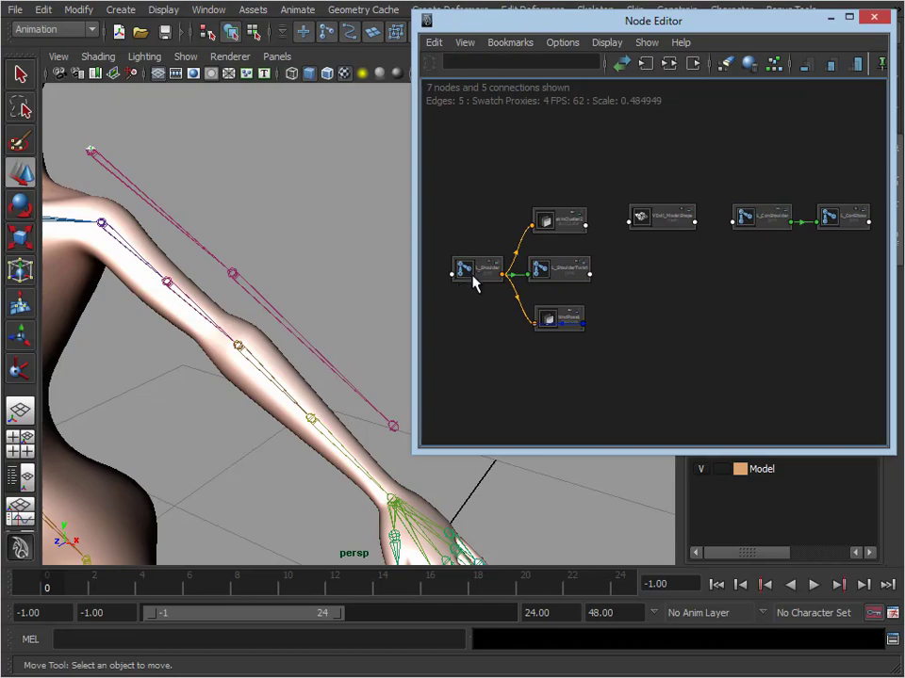
drag(533, 452, 527, 628)
alt+middle_drag(283, 430, 262, 421)
alt+middle_drag(629, 382, 654, 410)
alt+right_drag(654, 410, 682, 411)
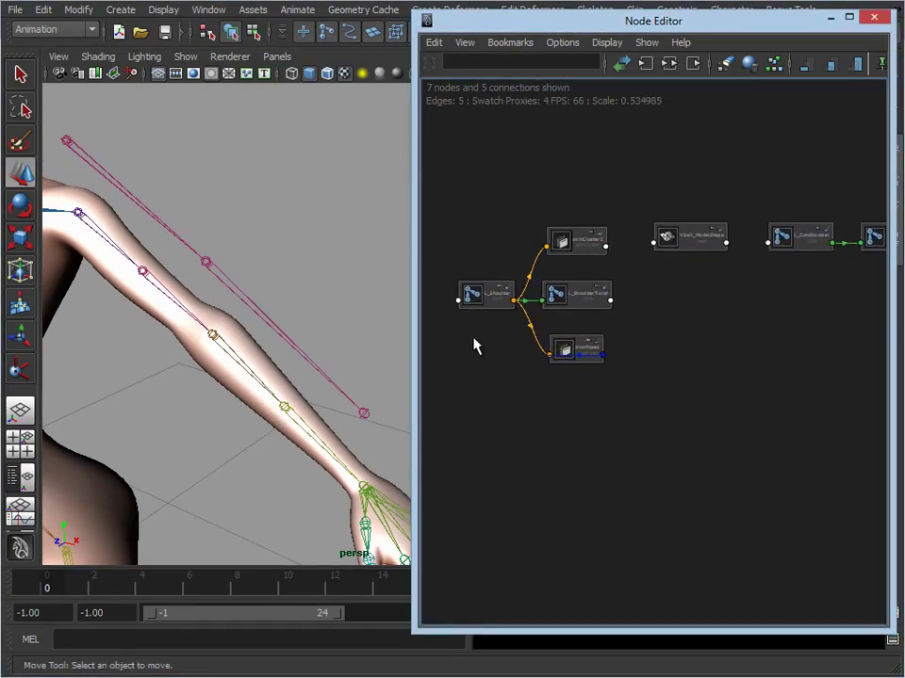
click(494, 299)
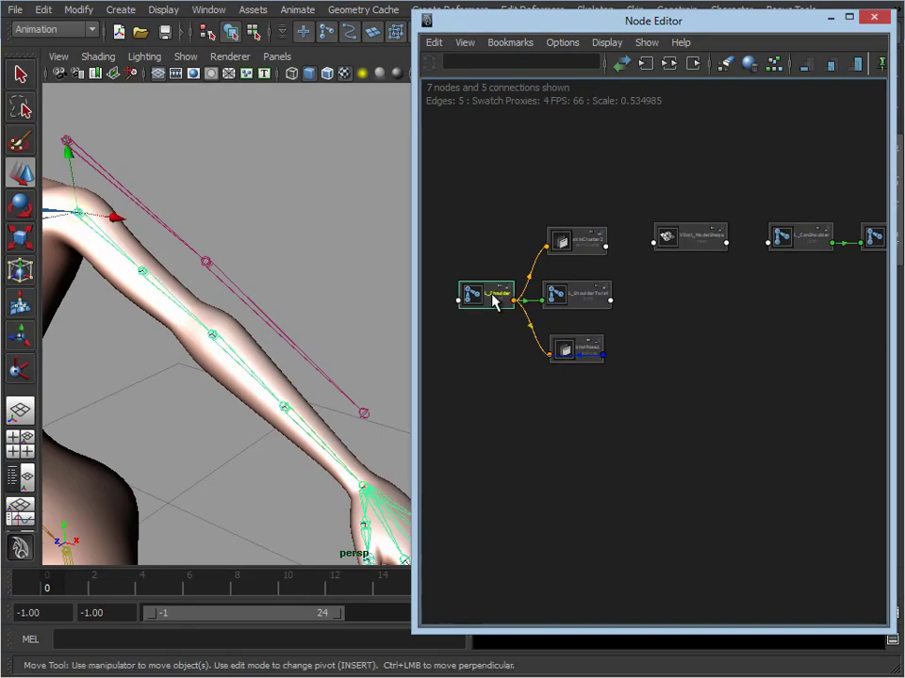
drag(493, 299, 497, 149)
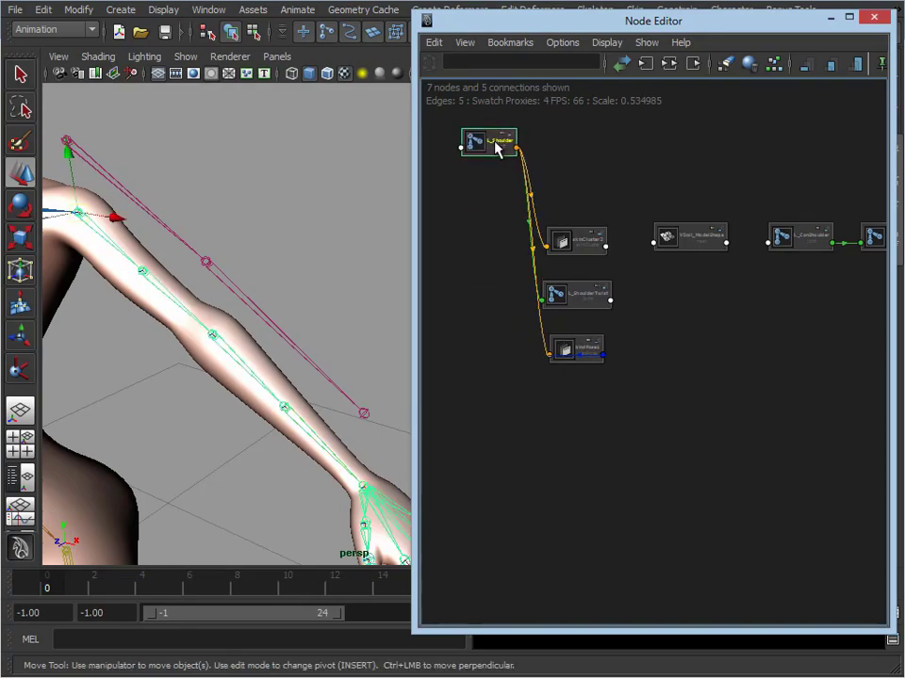
click(588, 302)
drag(588, 302, 581, 146)
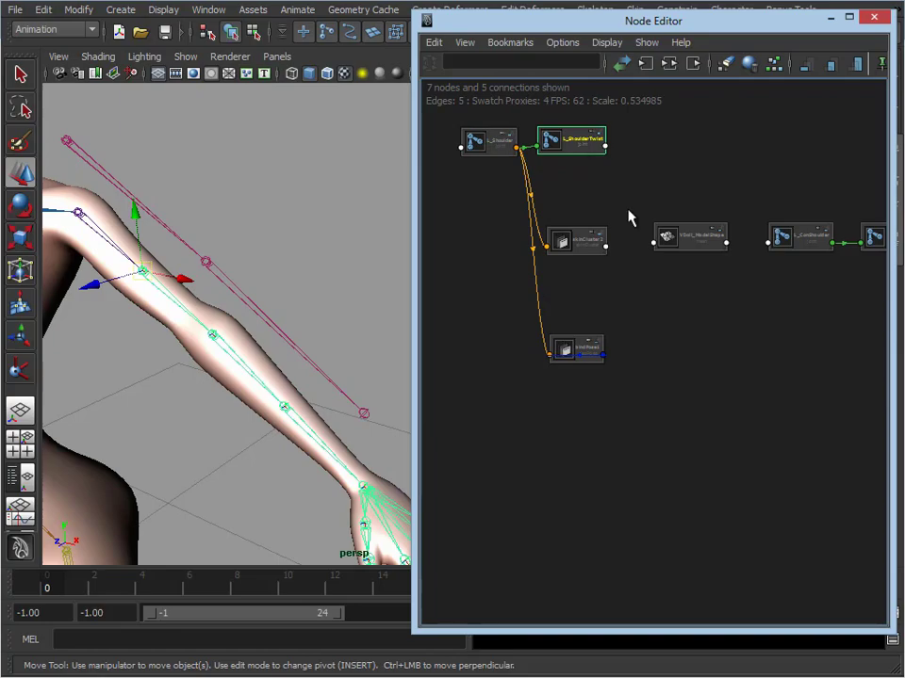
Place the L_ConShoulder and L_ConElbow nodes in the same row, beyond L_ShoulderTwist
click(808, 243)
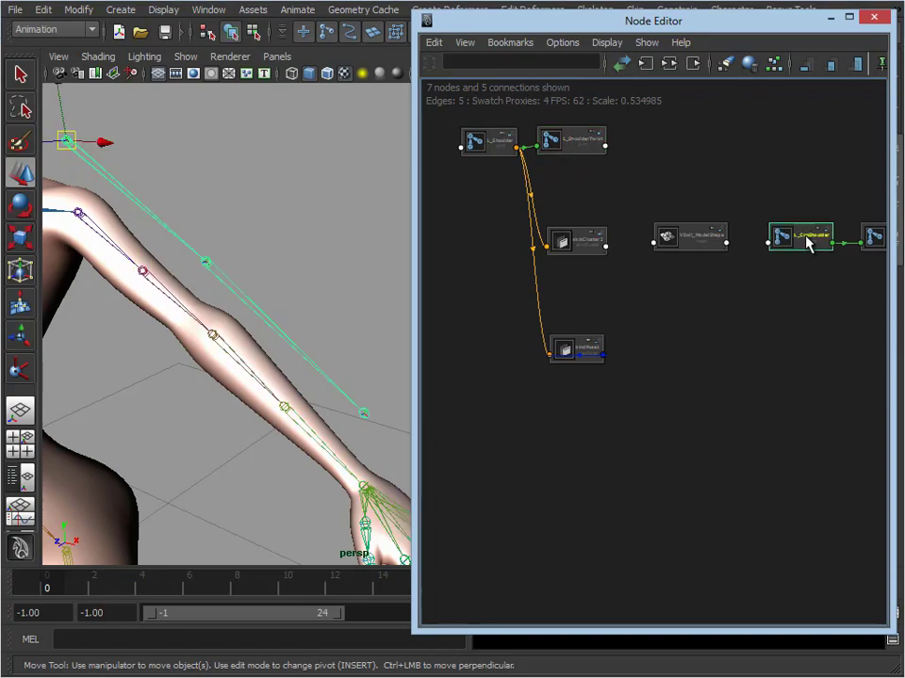
drag(808, 243, 666, 144)
middle_drag(767, 325, 695, 336)
drag(816, 261, 666, 161)
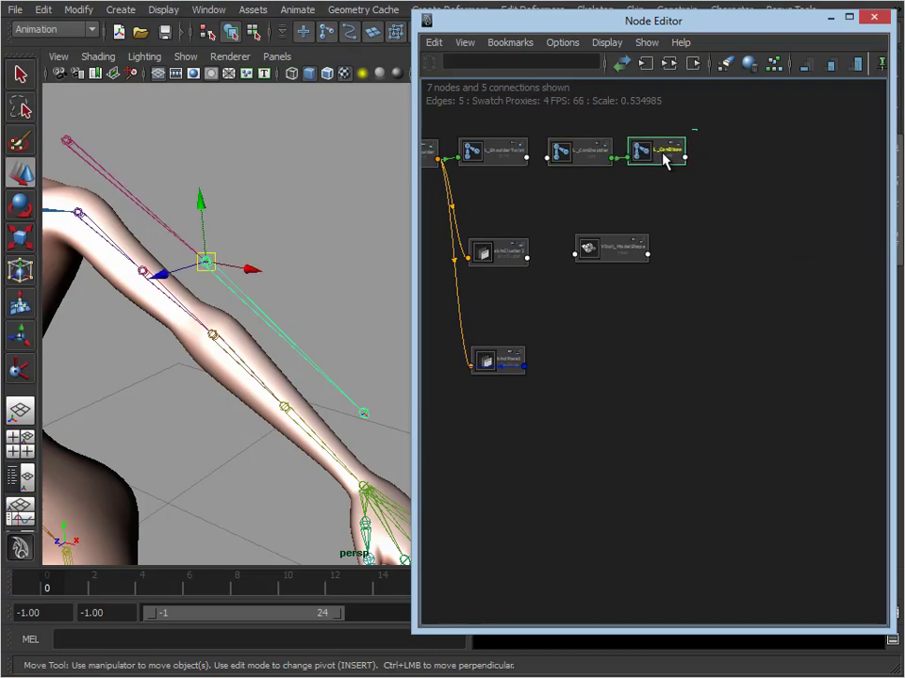
Widen the Node Editor and expand the L_Shoulder node to show its full attribute list
middle_drag(550, 222, 661, 302)
alt+right_drag(662, 301, 770, 287)
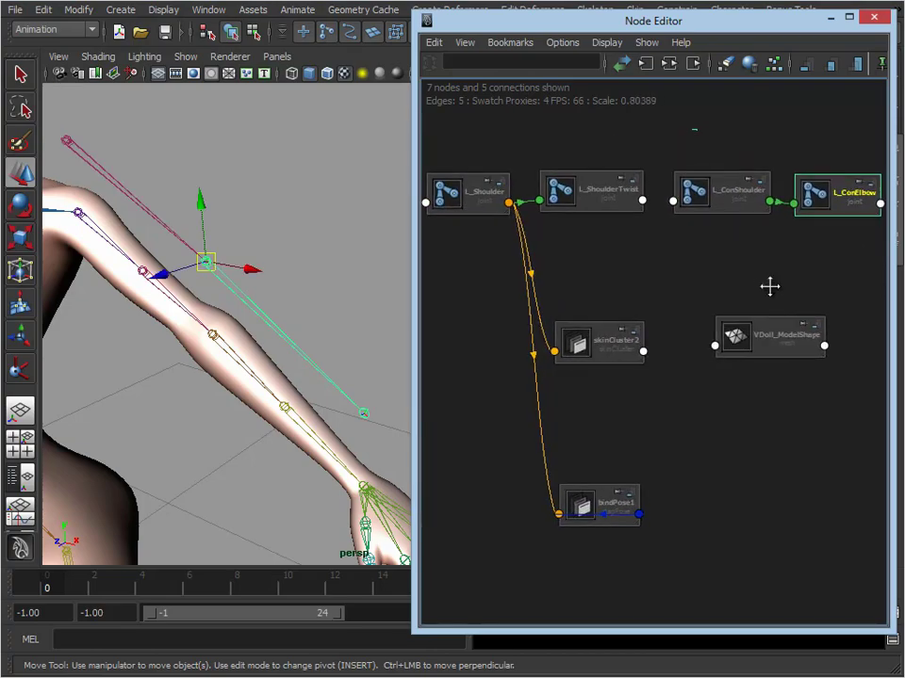
drag(416, 276, 235, 267)
middle_drag(550, 230, 659, 197)
alt+right_drag(659, 197, 690, 212)
click(581, 218)
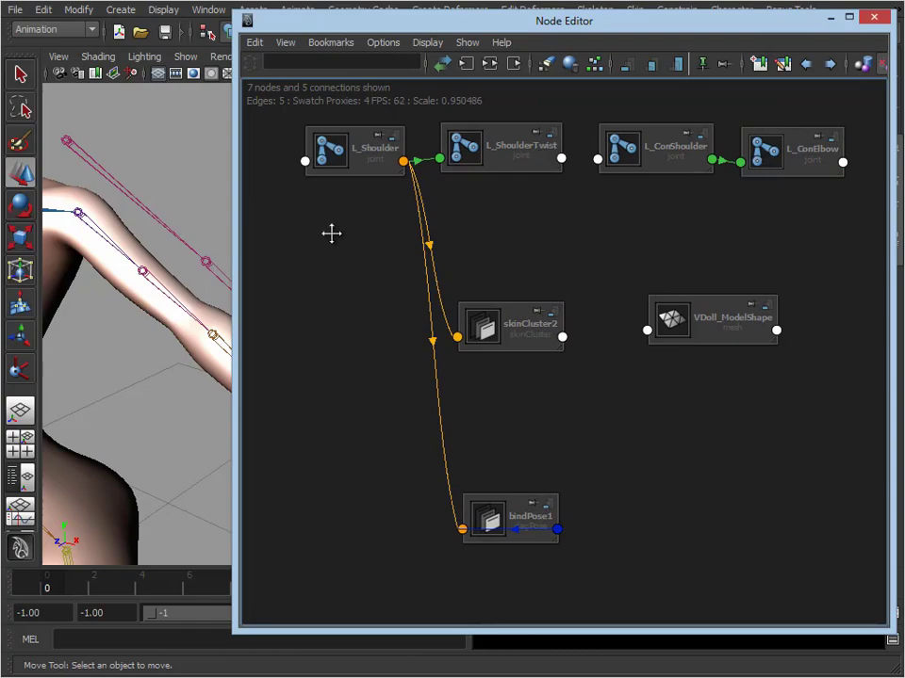
click(392, 135)
click(395, 135)
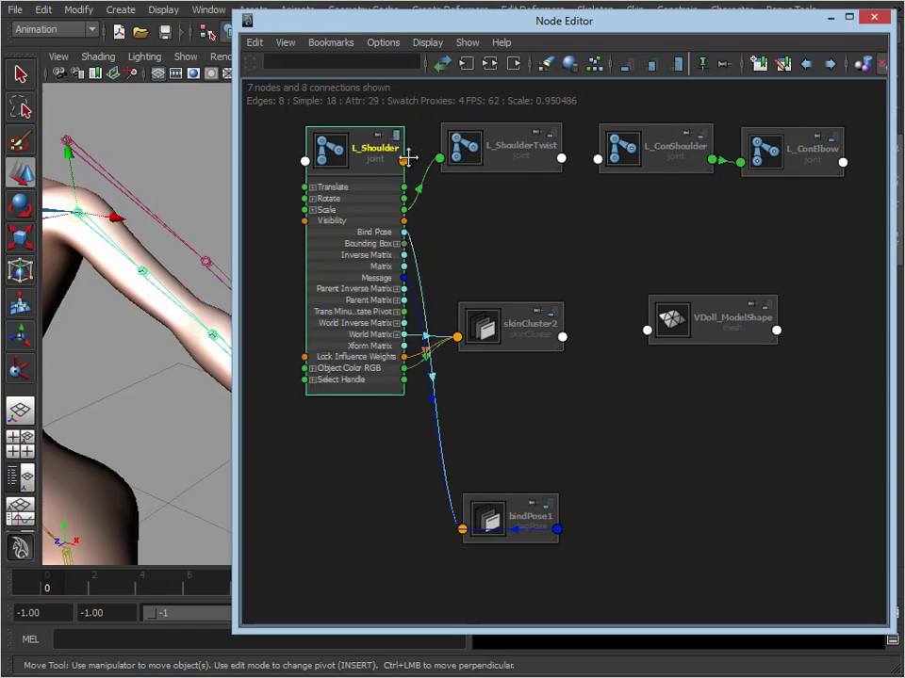
click(253, 198)
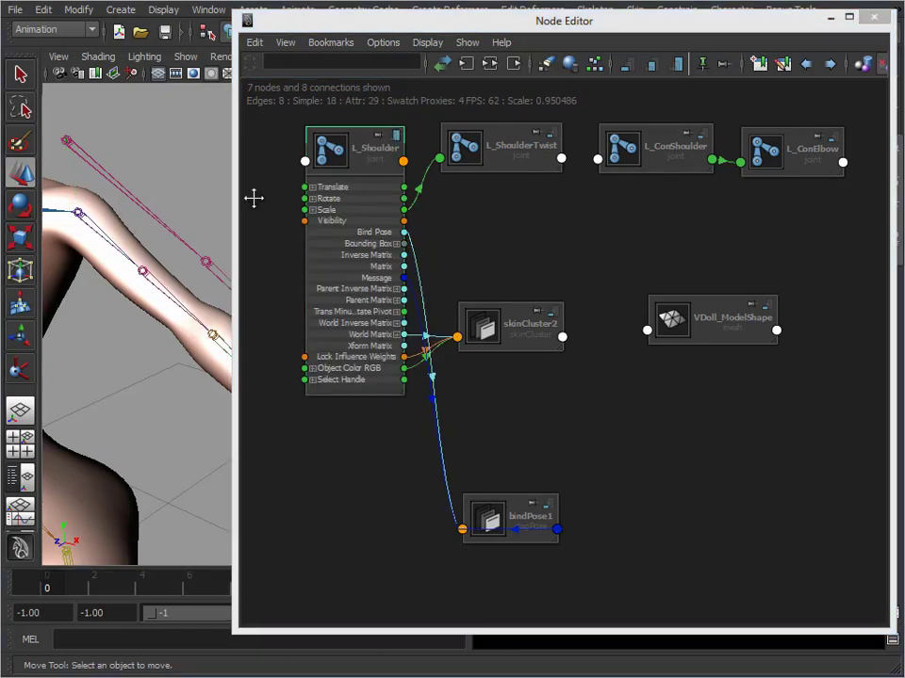
Cycle the L_Shoulder node's display back to its full attribute list and expand its Rotate attribute into the X, Y and Z channels
click(398, 134)
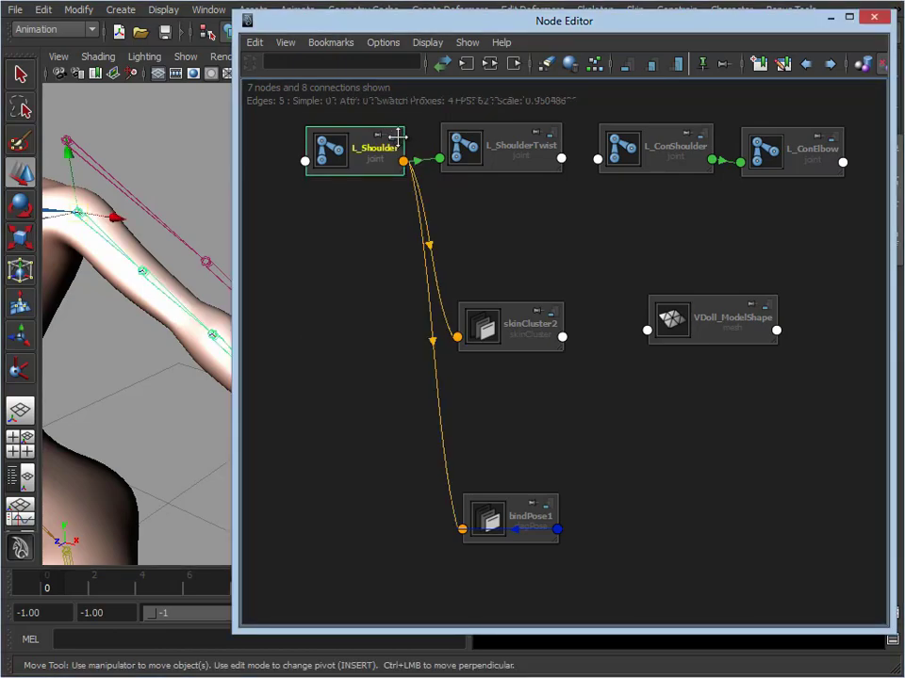
click(399, 135)
click(399, 134)
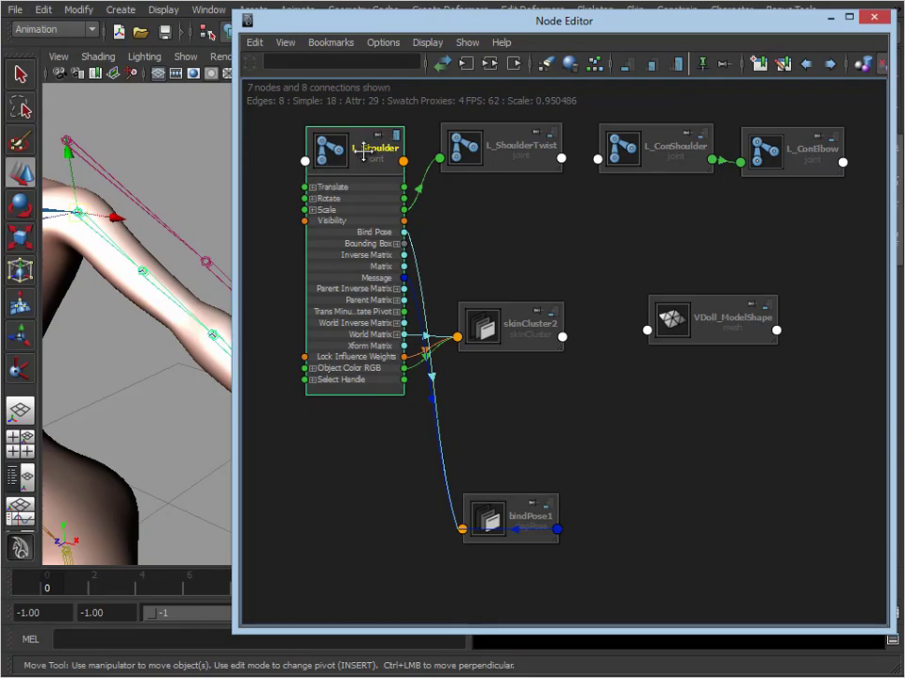
click(313, 200)
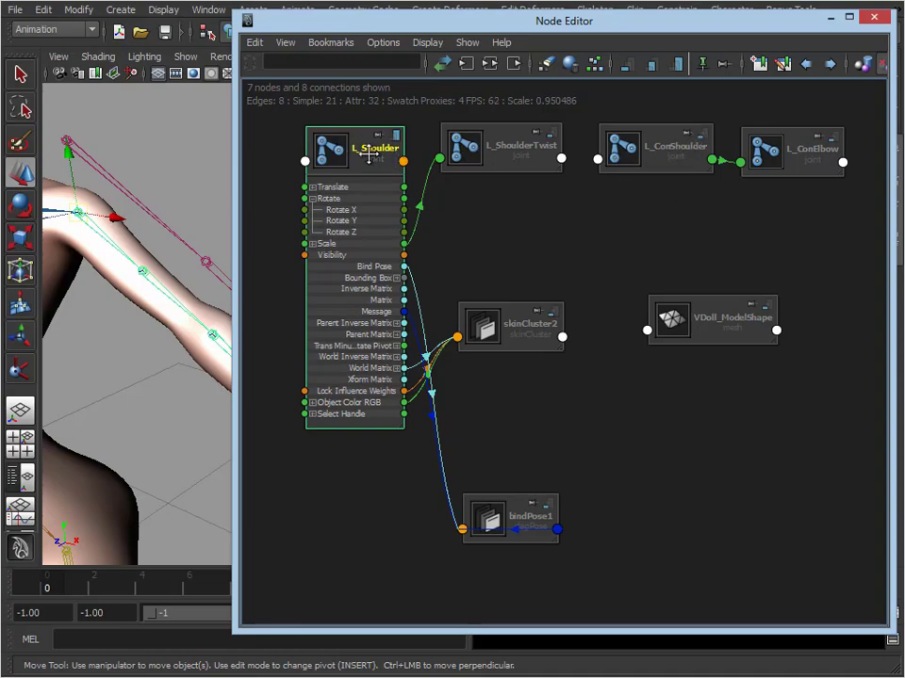
Move L_Shoulder and L_ShoulderTwist down out of the top row, and place L_ConShoulder and L_ConElbow side by side at its start
drag(499, 166, 784, 233)
drag(383, 159, 686, 232)
drag(667, 147, 335, 156)
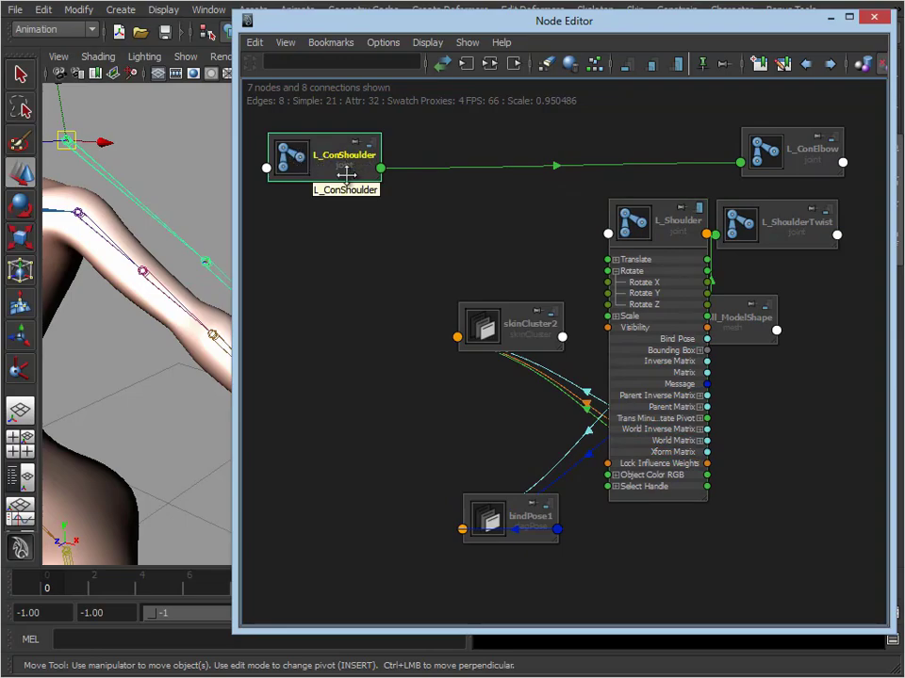
drag(811, 160, 479, 170)
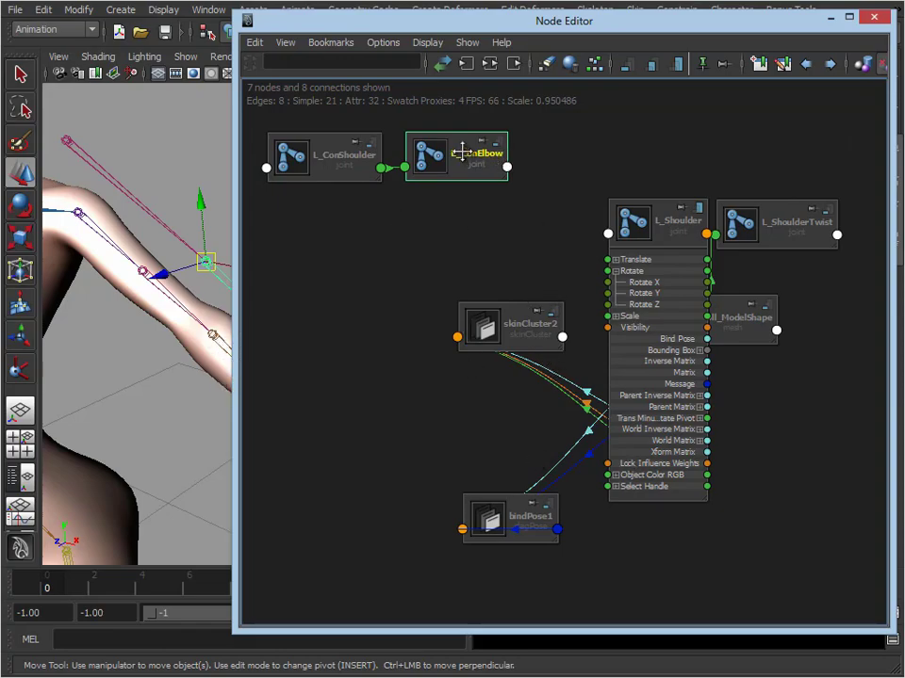
Show the full attribute list of the L_ConShoulder node and expand its Rotate attribute into the X, Y and Z channels
click(340, 171)
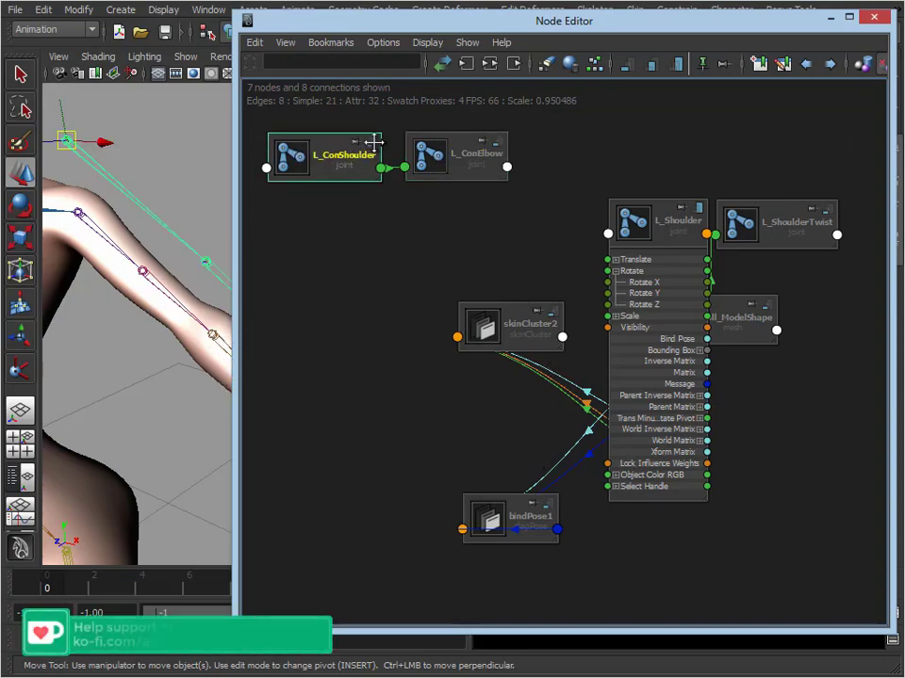
click(374, 141)
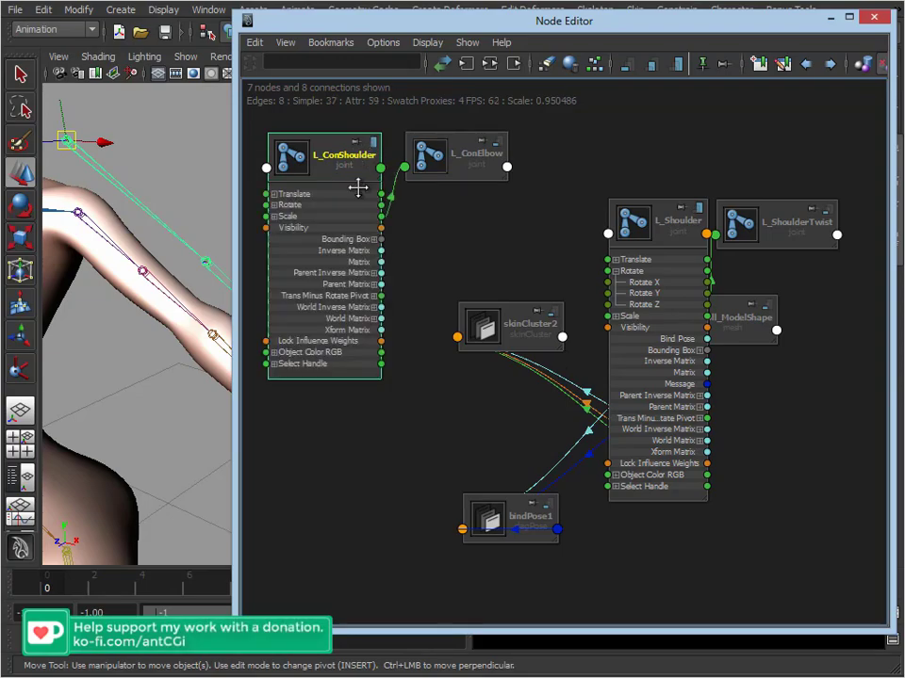
click(274, 205)
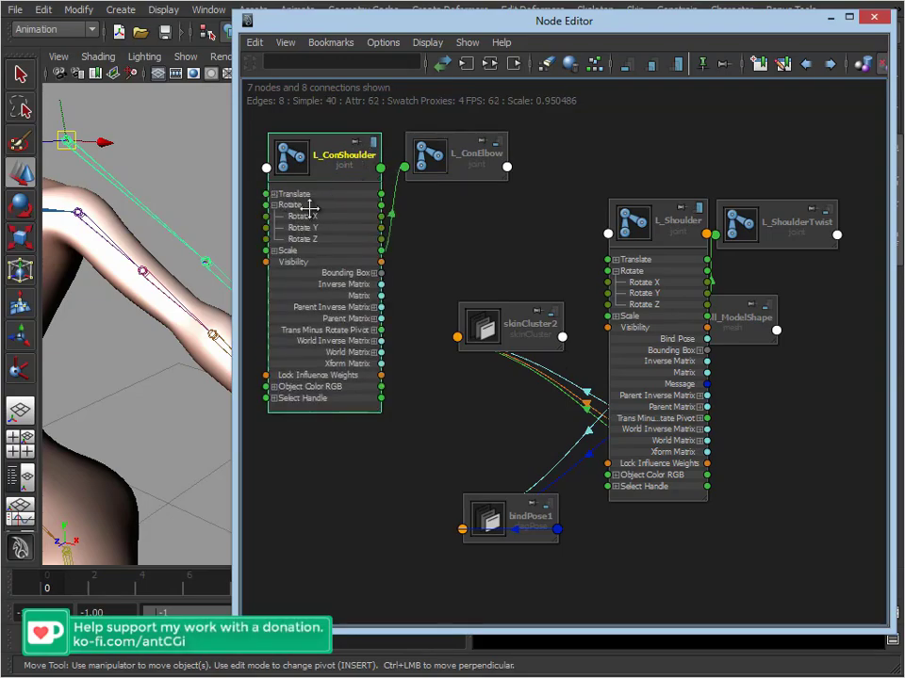
Place L_Shoulder and L_ShoulderTwist in the top row after L_ConElbow, and show L_ShoulderTwist's full attribute list
drag(672, 229, 594, 158)
drag(797, 235, 730, 162)
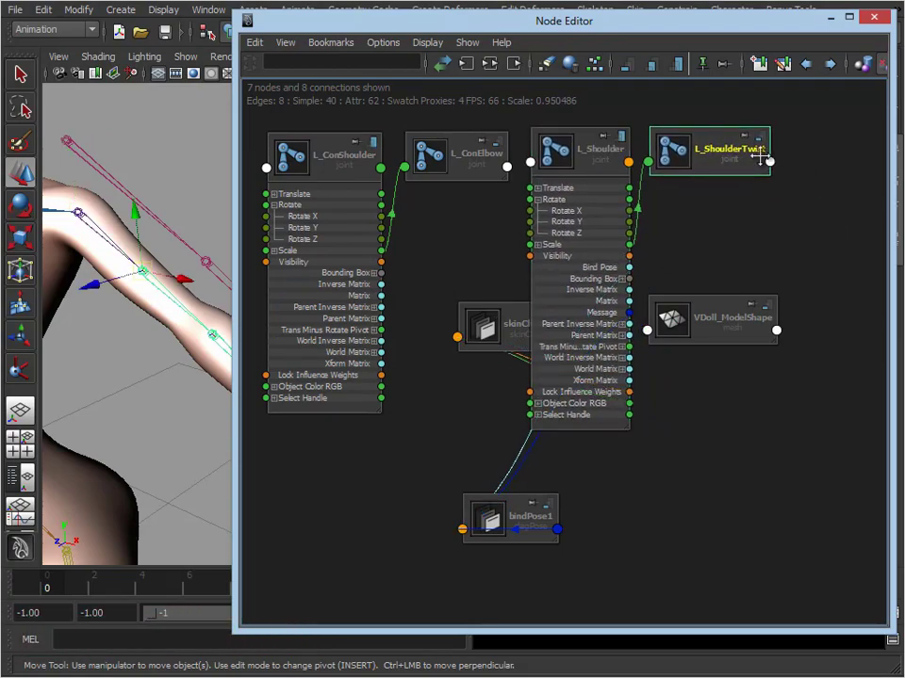
click(759, 141)
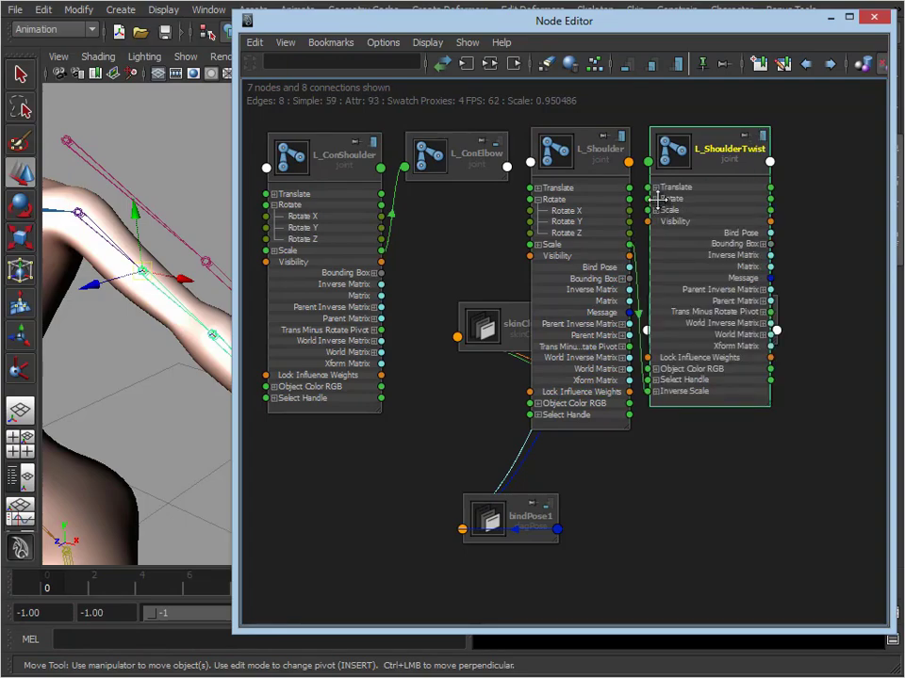
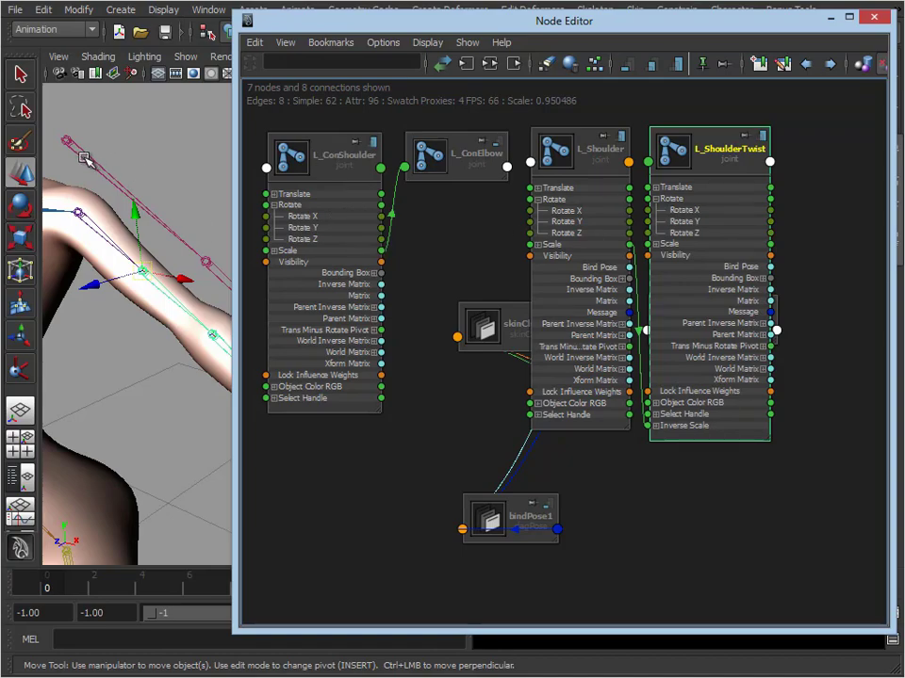
Connect L_ConShoulder's Rotate Y and Rotate Z to the same channels of L_Shoulder, and its Rotate X to L_ShoulderTwist's Rotate X
click(127, 137)
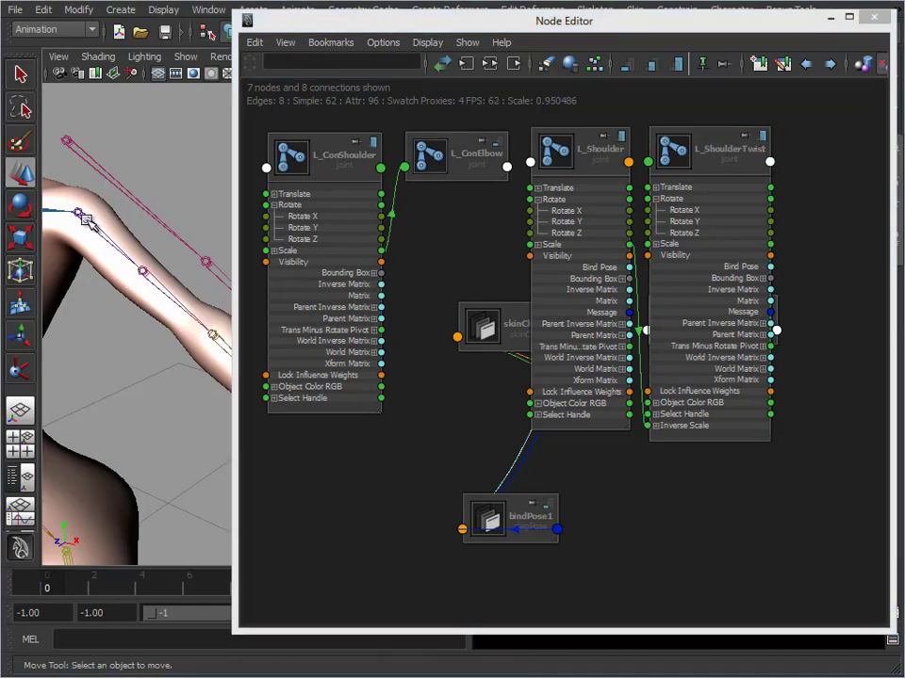
click(86, 219)
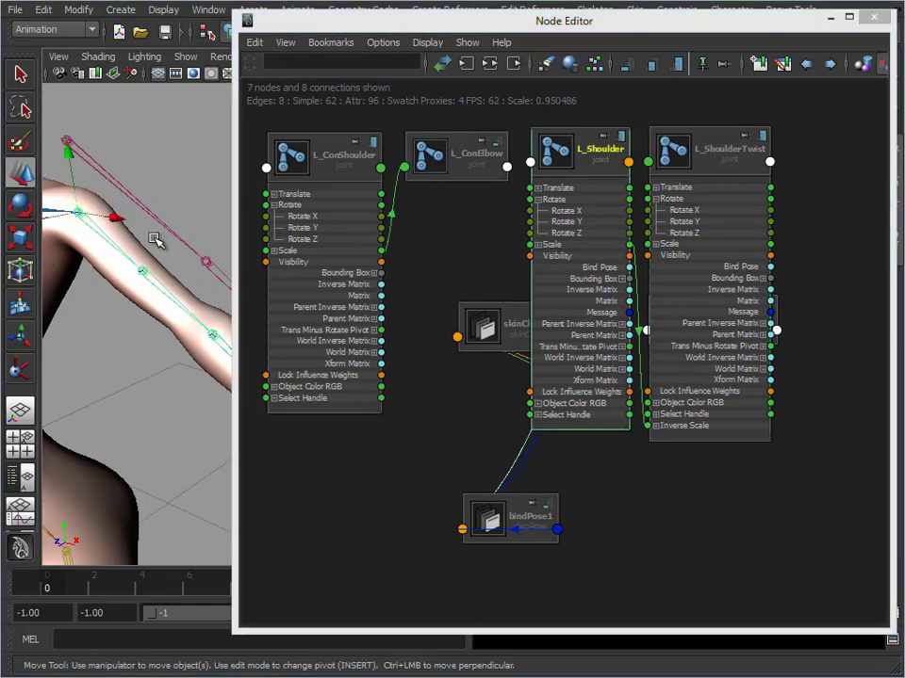
click(465, 203)
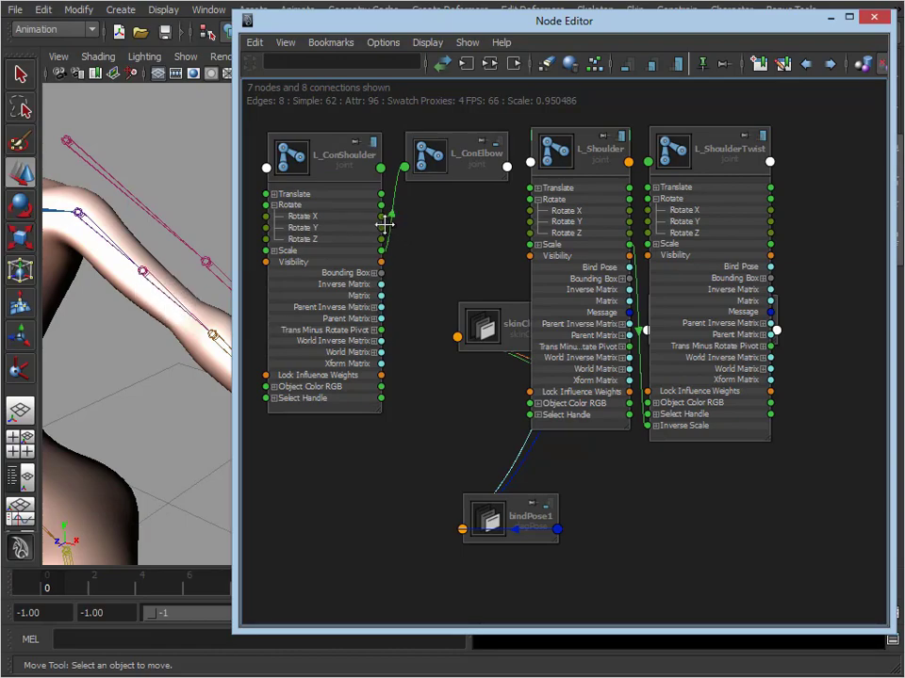
drag(380, 227, 570, 222)
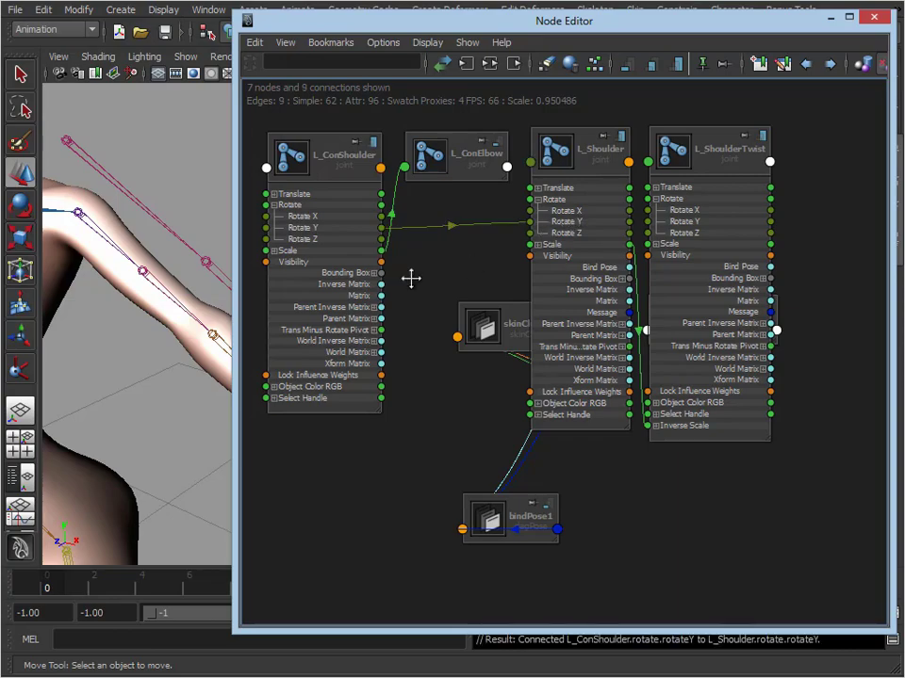
drag(380, 240, 571, 233)
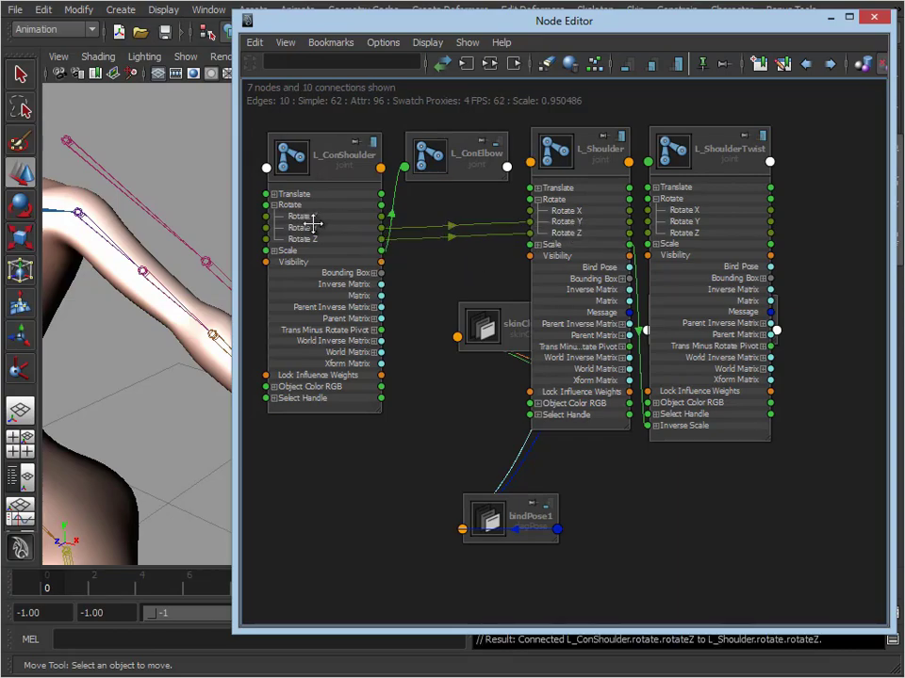
drag(381, 216, 697, 209)
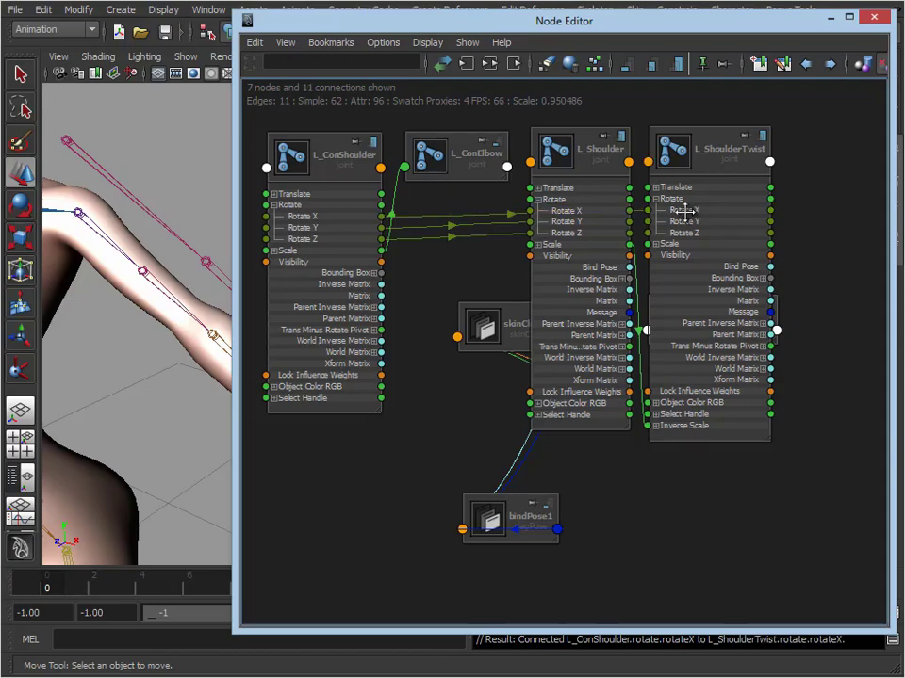
Hide the Node Editor, test-rotate L_ConShoulder in the viewport to check the arm's response, and undo each rotation
click(119, 177)
click(834, 26)
alt+middle_drag(470, 240, 378, 256)
key(e)
alt+drag(227, 159, 268, 170)
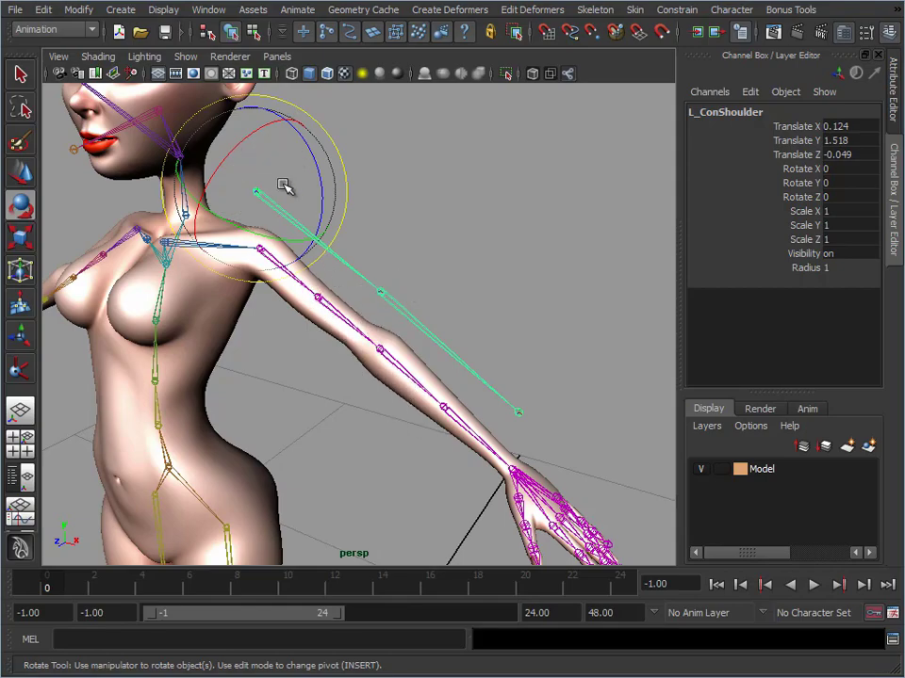
drag(284, 187, 258, 226)
key(ctrl+z)
drag(307, 137, 302, 226)
key(ctrl+z)
Test-twist L_ConShoulder about its X axis by about 27 and 29 degrees, undoing each twist
drag(247, 139, 235, 189)
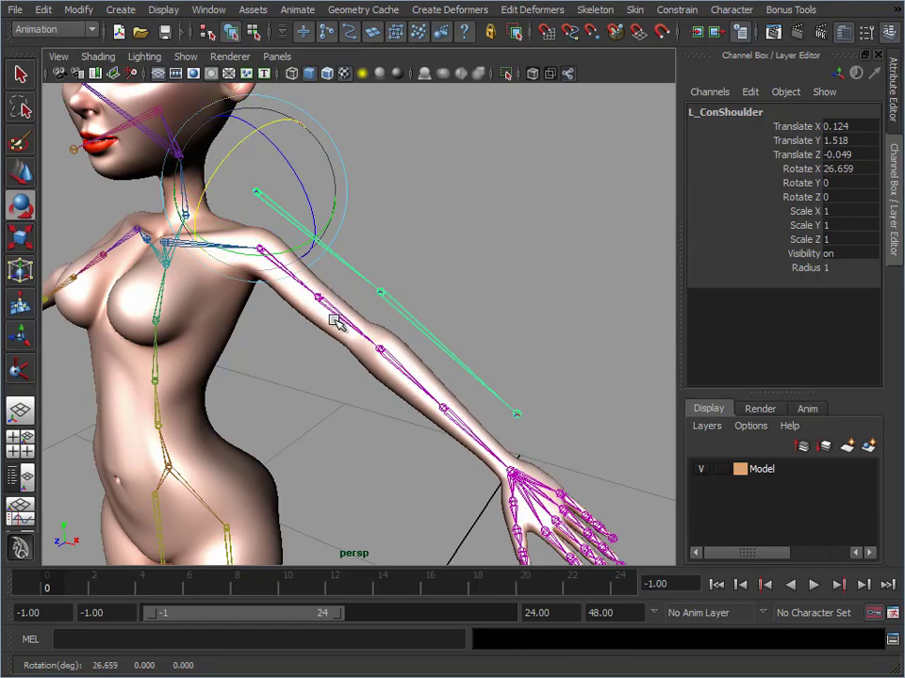
key(ctrl+z)
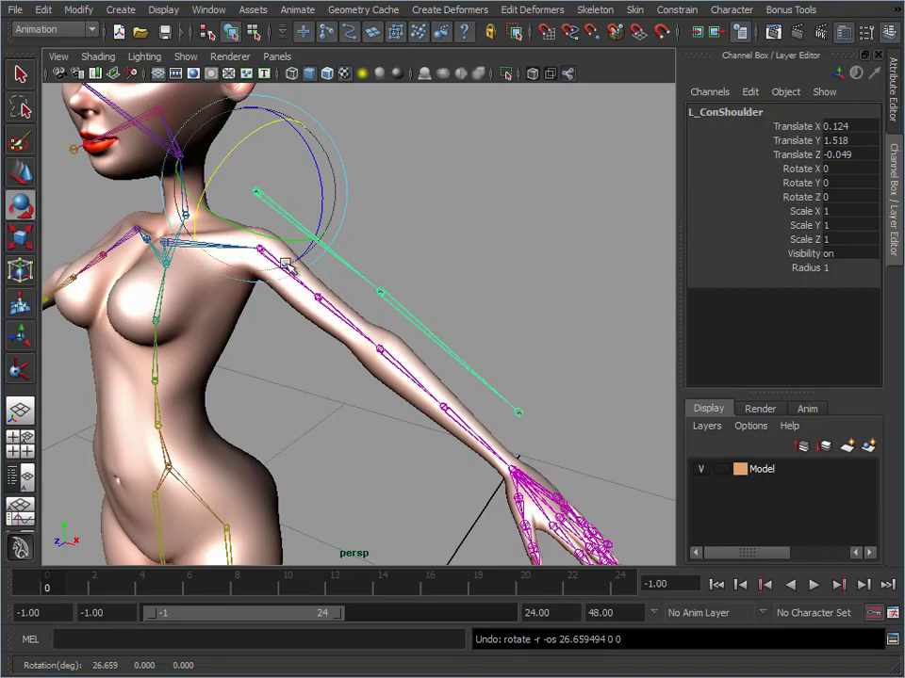
drag(232, 145, 200, 160)
key(ctrl+z)
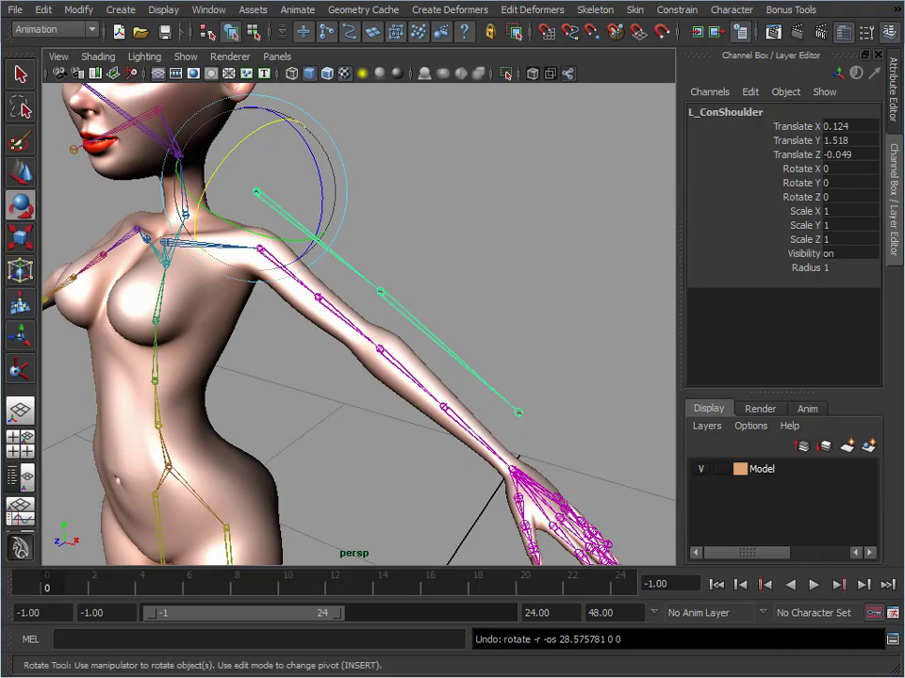
Bring back the Node Editor and graph the connections of the L_ConElbow and L_Elbow joints
key(alt+Tab)
alt+middle_drag(161, 247, 18, 235)
alt+middle_drag(223, 293, 186, 277)
scroll(186, 277, up, 1)
click(191, 274)
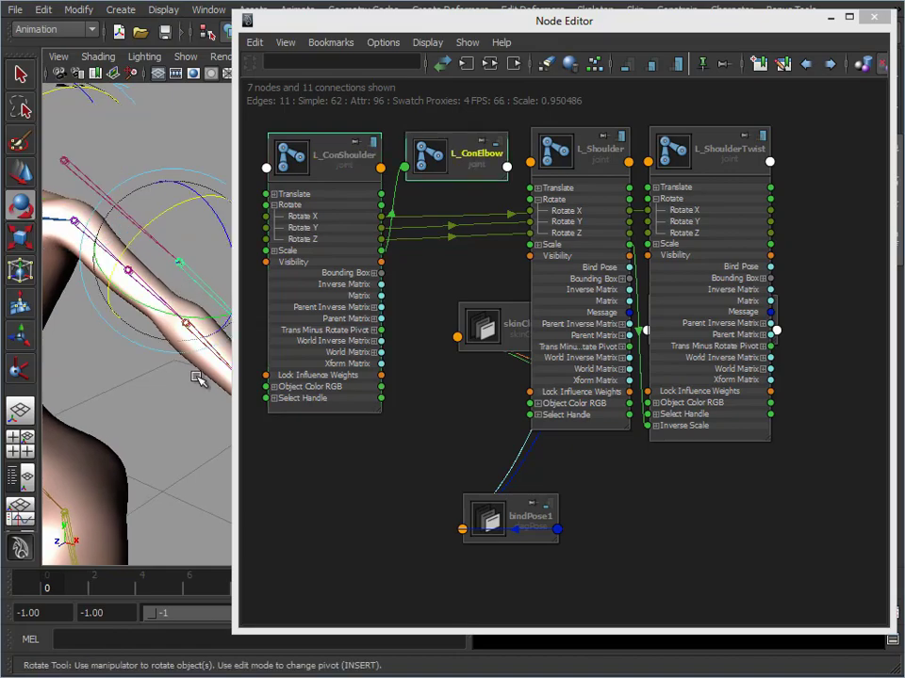
key(w)
shift+click(210, 349)
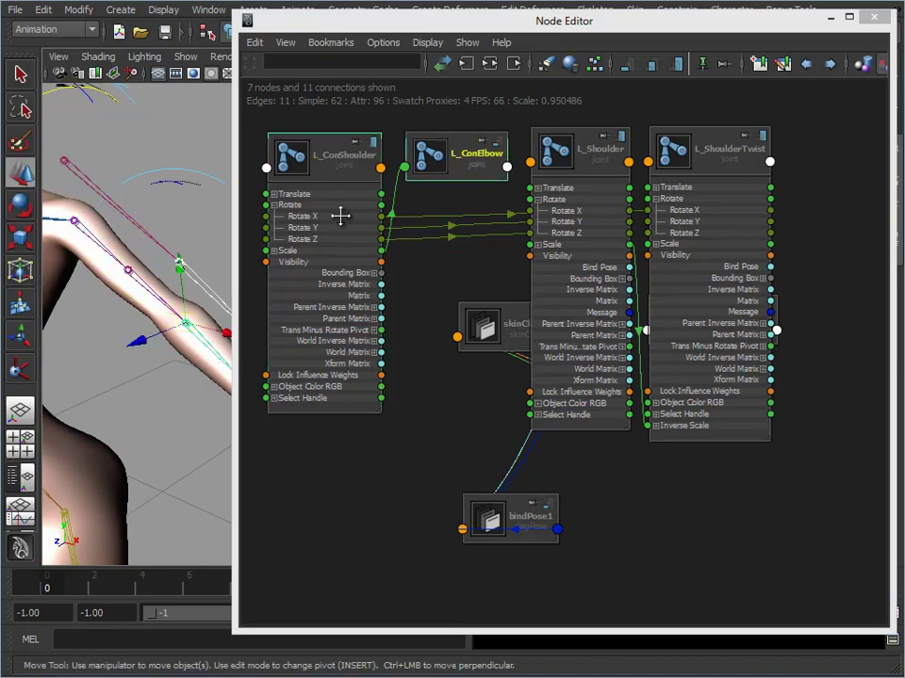
click(490, 66)
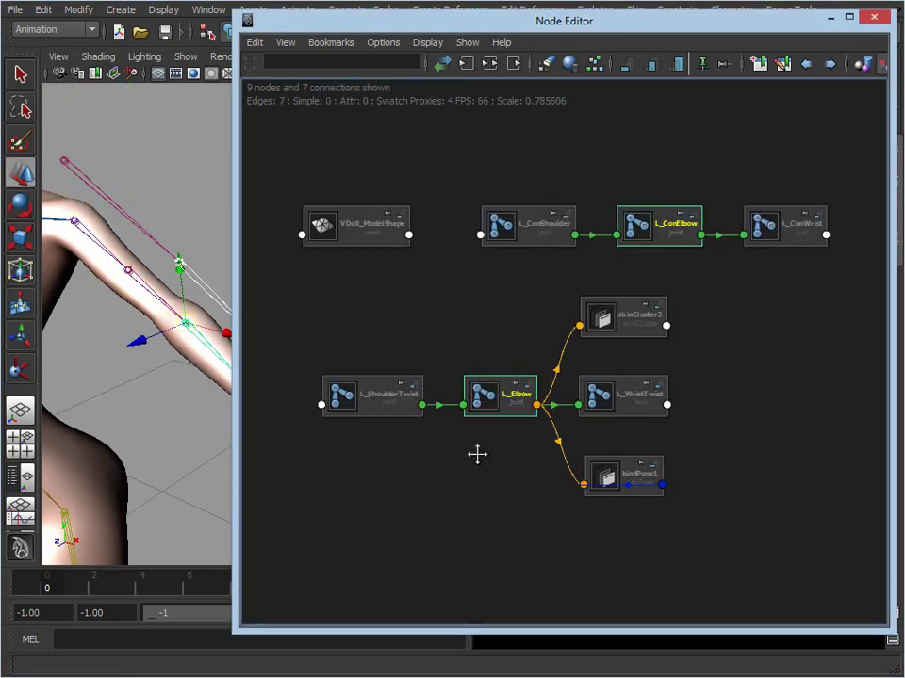
Place L_ConElbow and L_Elbow side by side in the top row, and move VDoll_ModelShape and L_ConShoulder below them
drag(509, 398, 440, 298)
click(638, 216)
drag(598, 133, 338, 142)
click(446, 300)
drag(447, 299, 499, 141)
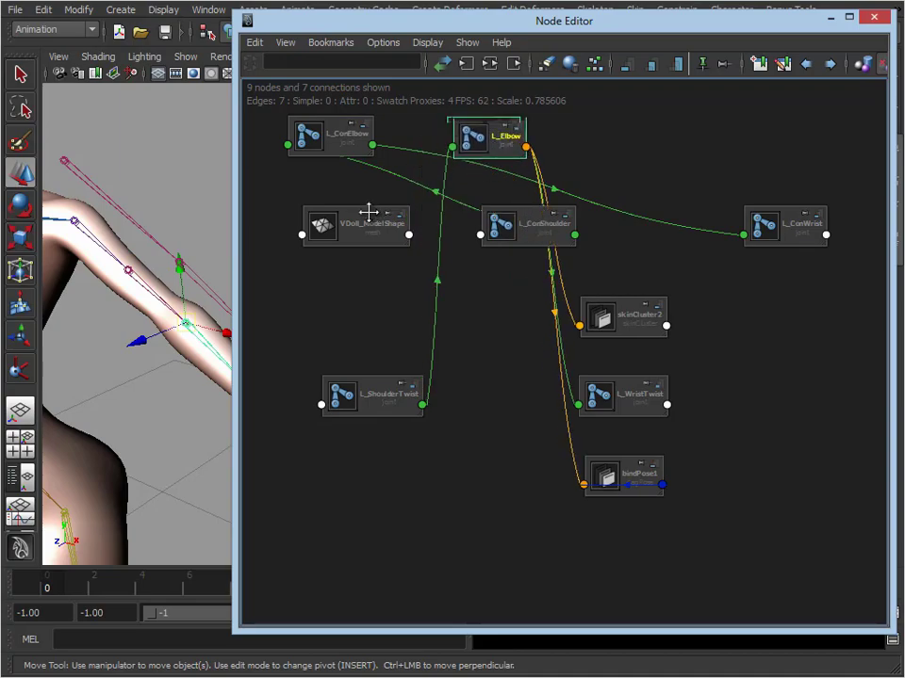
drag(369, 211, 355, 330)
drag(529, 237, 505, 475)
Show the full attribute lists of L_ConElbow and L_Elbow, and connect L_ConElbow's Rotate to L_Elbow's Rotate
alt+middle_drag(423, 263, 558, 362)
scroll(610, 337, up, 4)
scroll(460, 185, up, 1)
click(426, 159)
click(426, 159)
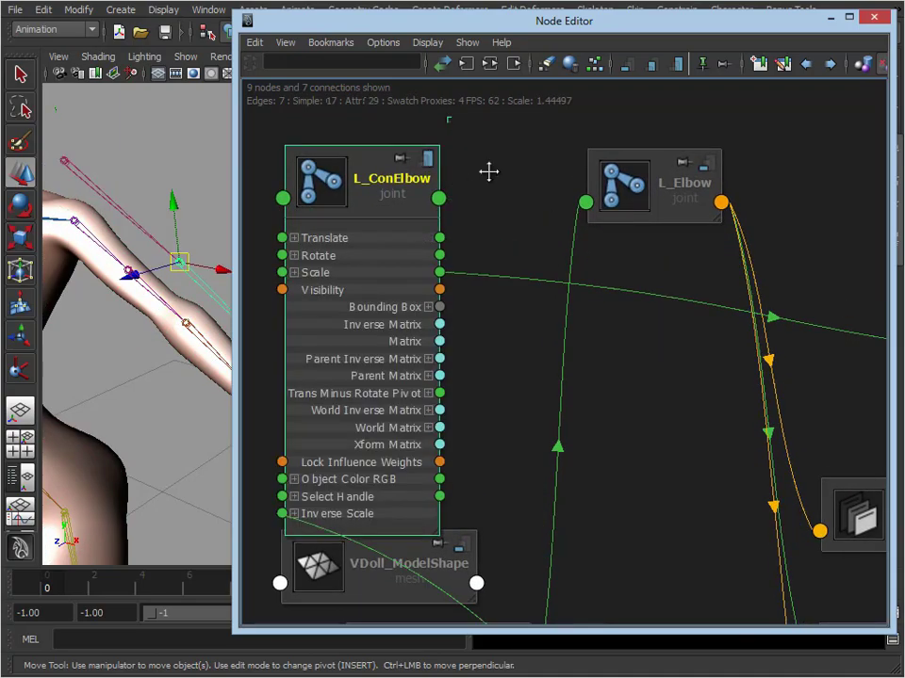
click(708, 163)
click(707, 164)
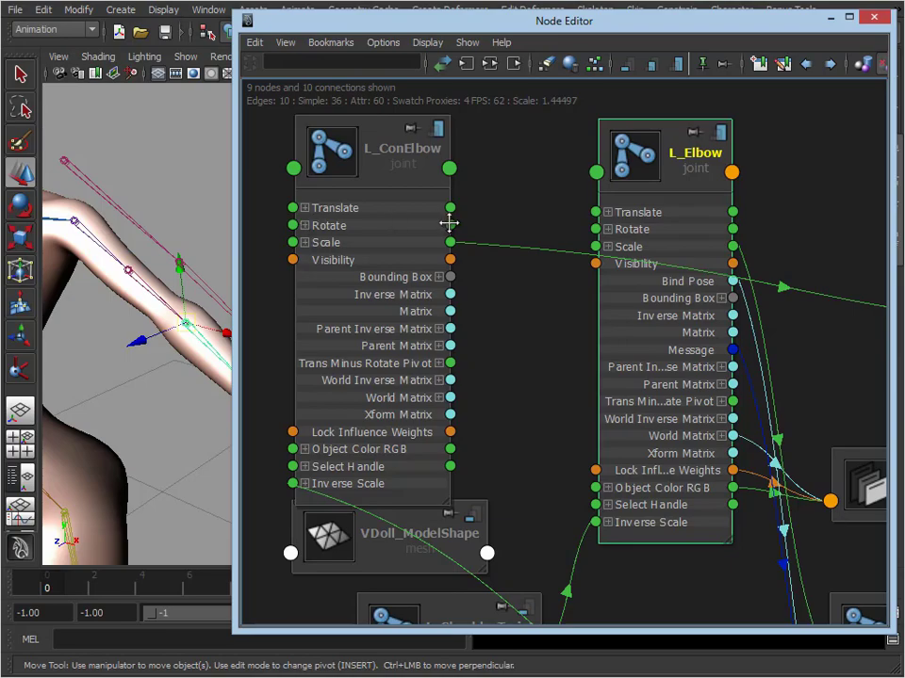
drag(471, 222, 600, 228)
drag(526, 221, 600, 229)
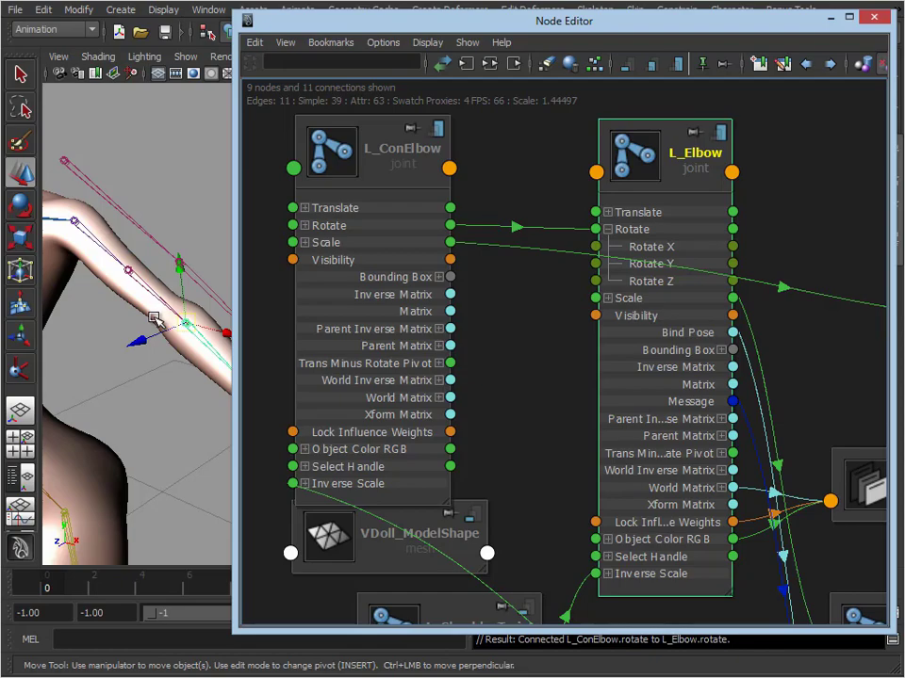
Select the L_ConWrist and L_Wrist joints in the viewport and graph their connections in the Node Editor
alt+middle_drag(196, 408, 145, 376)
click(210, 324)
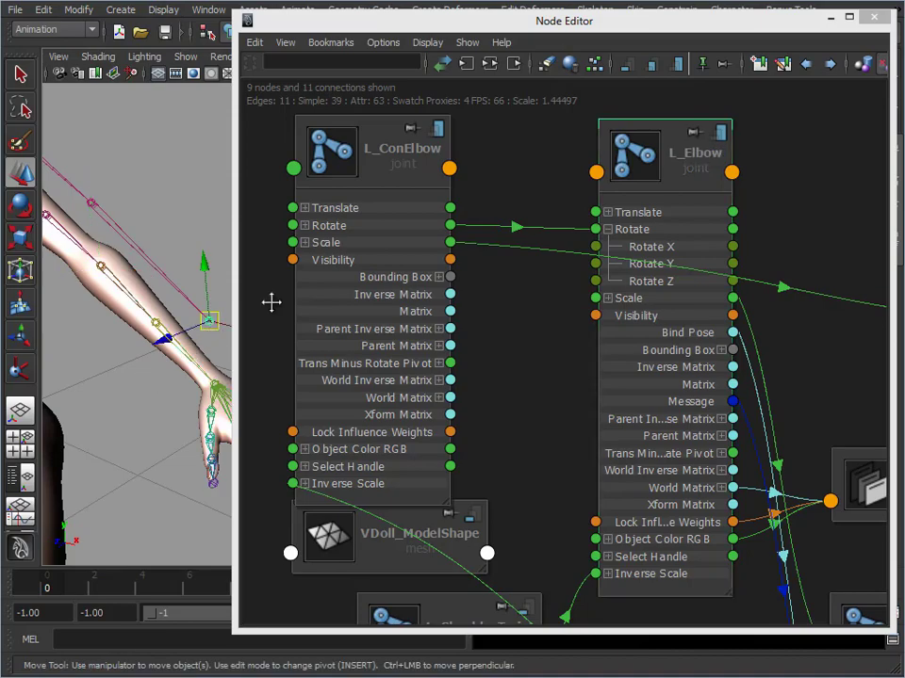
click(220, 387)
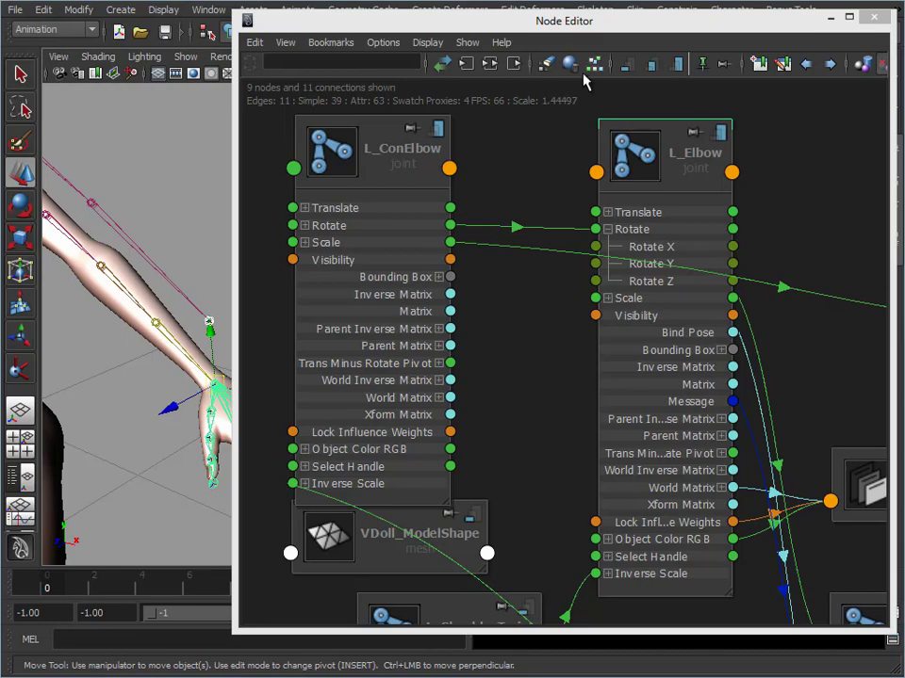
click(490, 63)
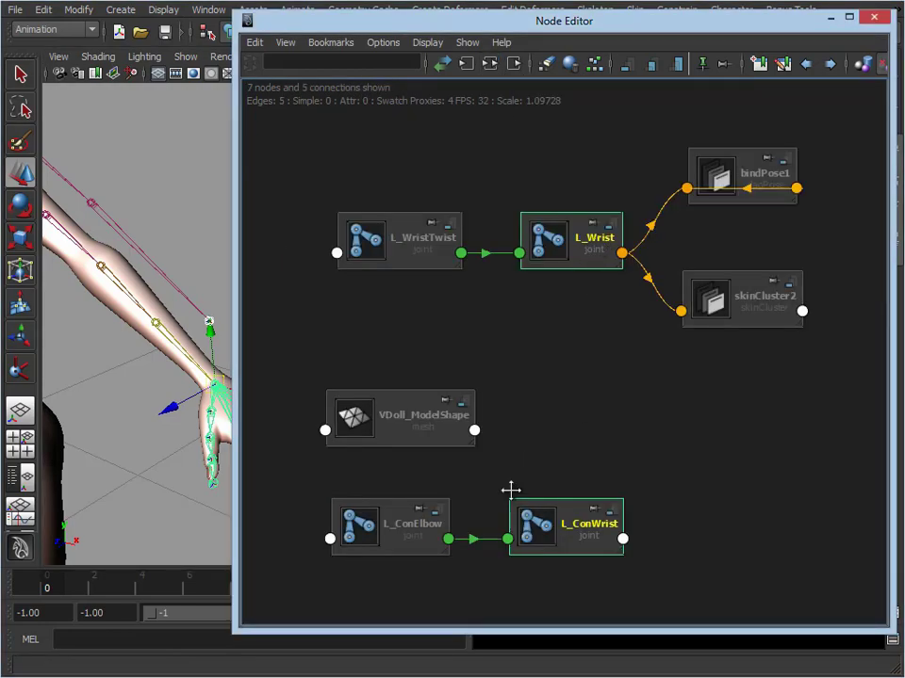
Place L_ConWrist and L_Wrist apart in the top row, and move L_WristTwist below L_Wrist
drag(580, 536, 331, 135)
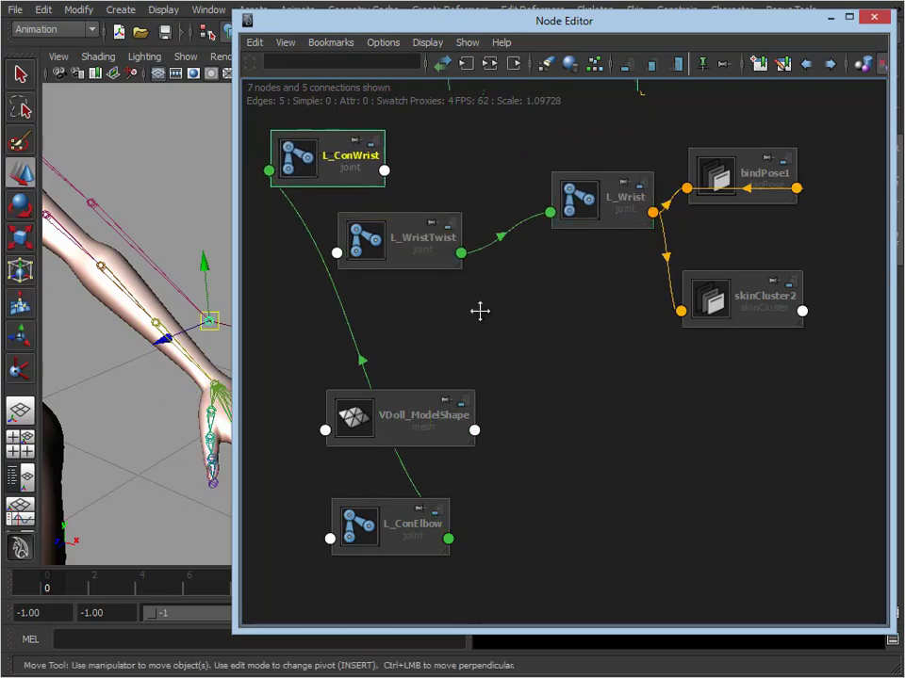
drag(405, 245, 600, 328)
drag(623, 205, 589, 166)
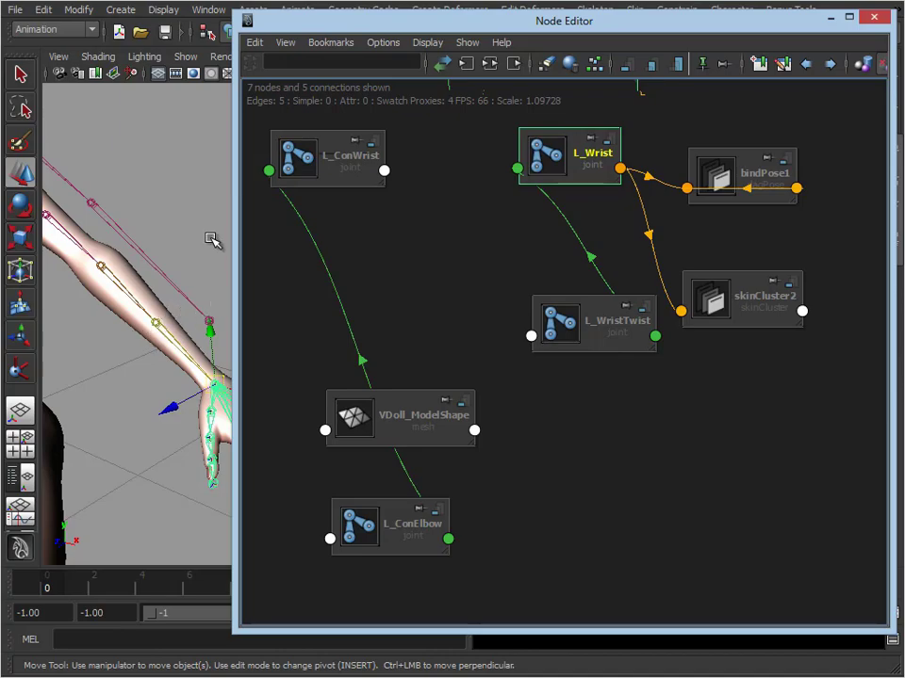
Show the full attribute lists of L_ConWrist and L_Wrist, and expand both Rotate attributes into X, Y and Z channels
click(362, 142)
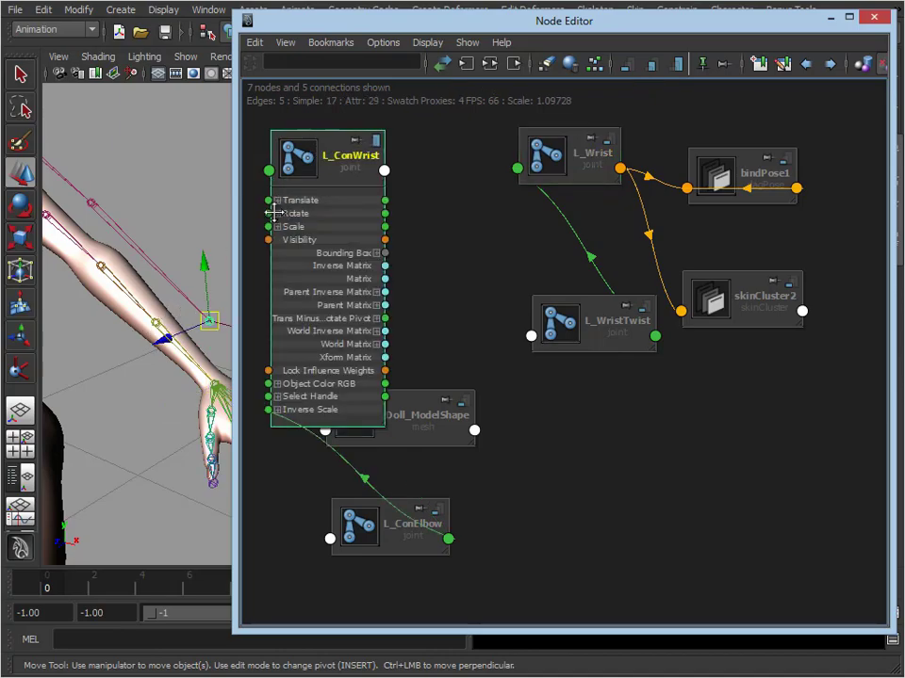
click(276, 213)
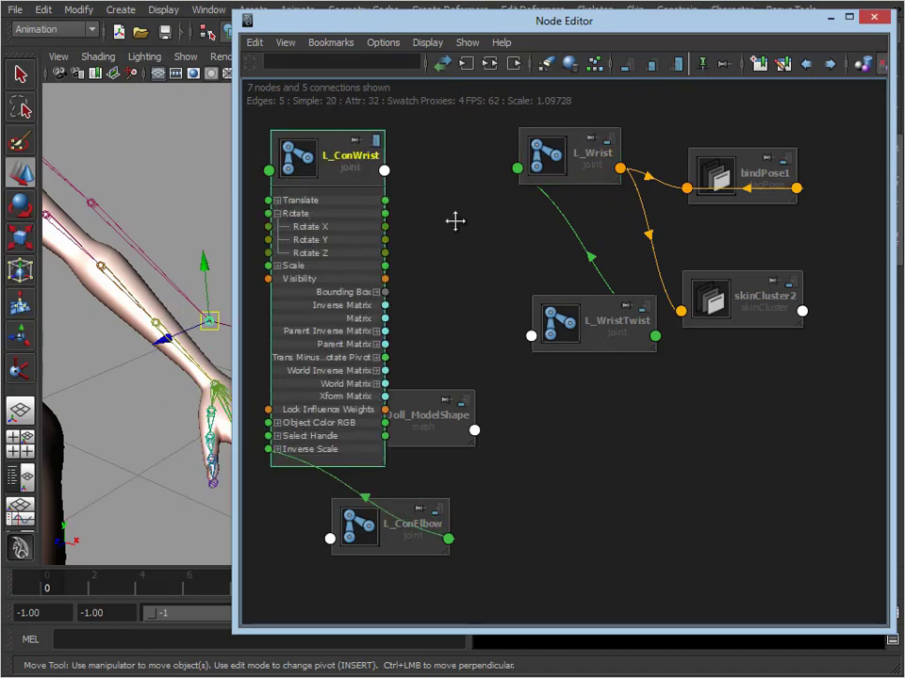
click(610, 141)
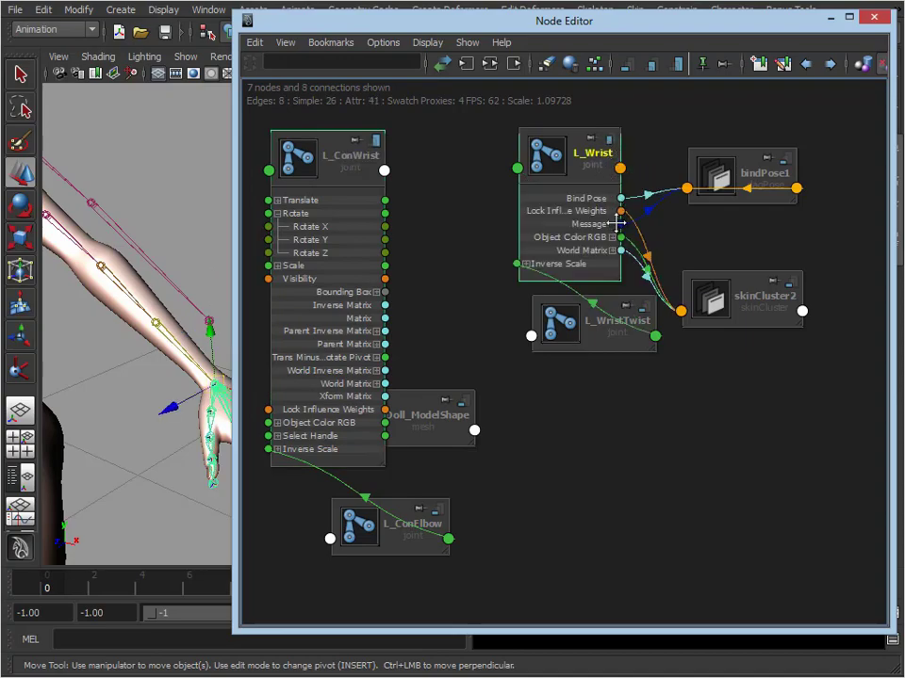
click(612, 141)
click(525, 211)
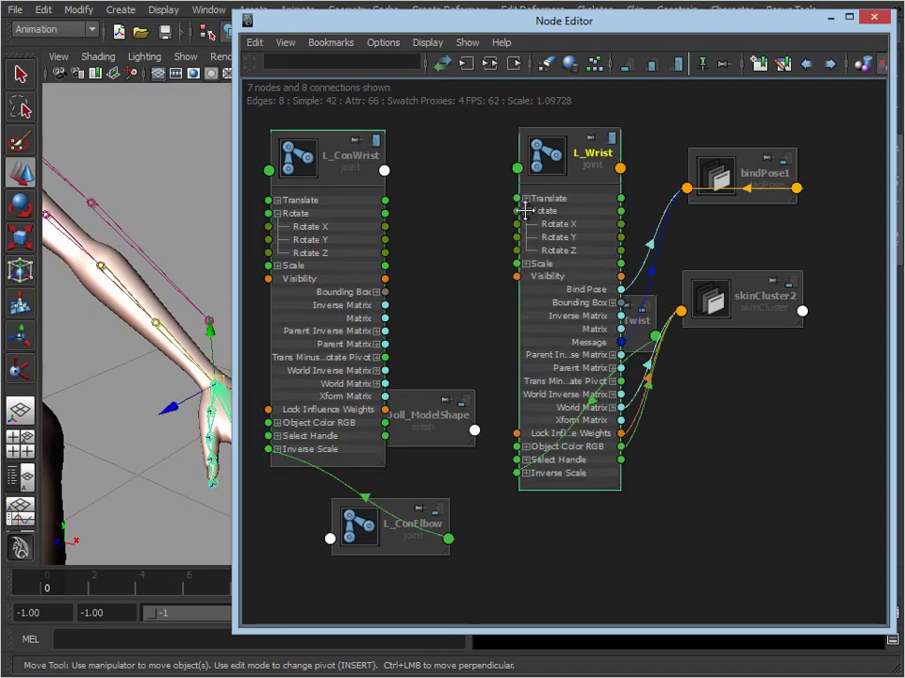
Place L_Wrist and L_WristTwist in the row after L_ConWrist, and expand L_WristTwist's full attribute list and Rotate channels
drag(575, 139, 492, 138)
drag(599, 319, 646, 143)
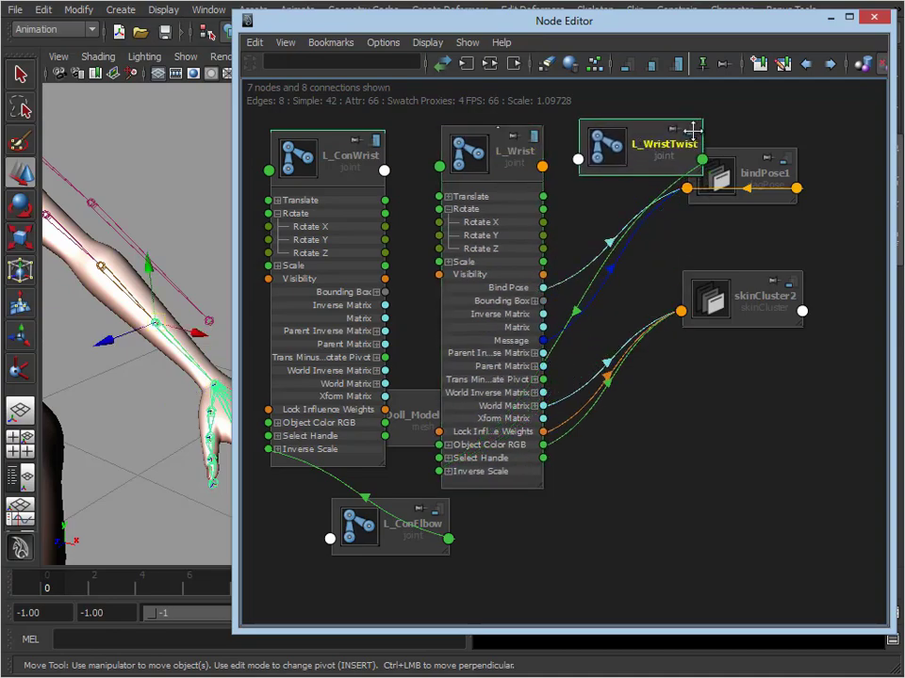
click(693, 130)
click(692, 130)
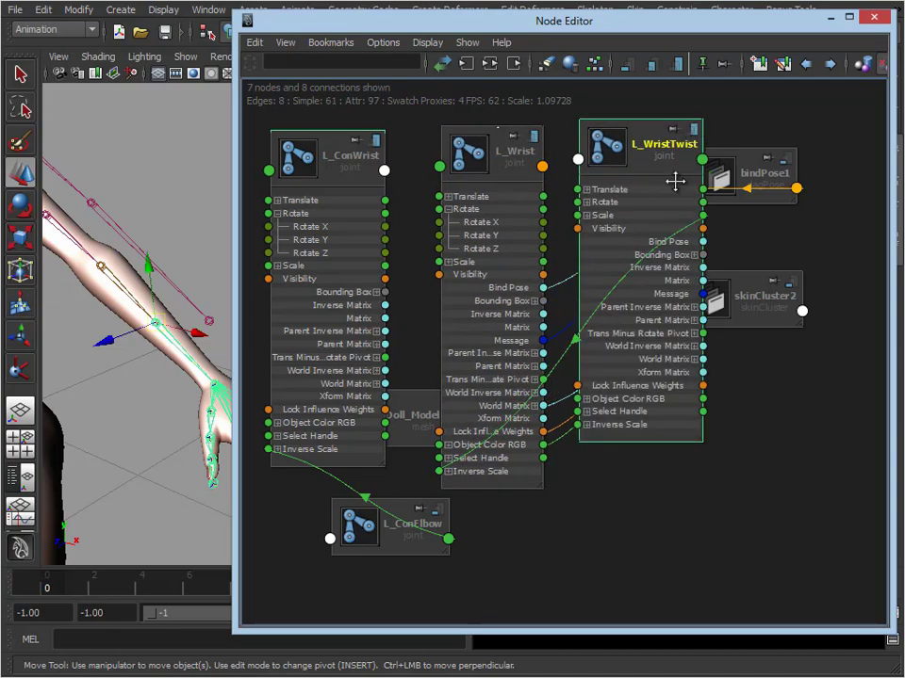
click(586, 203)
Connect L_ConWrist's Rotate Y and Rotate Z to the same channels of L_Wrist, and its Rotate X to L_WristTwist's Rotate X
alt+middle_drag(169, 300, 159, 301)
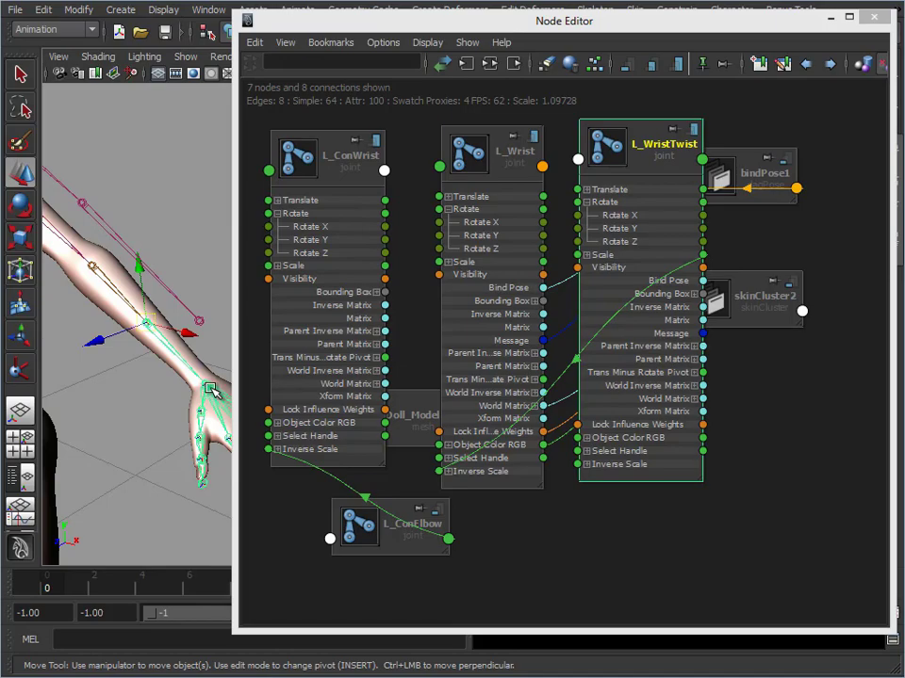
click(206, 251)
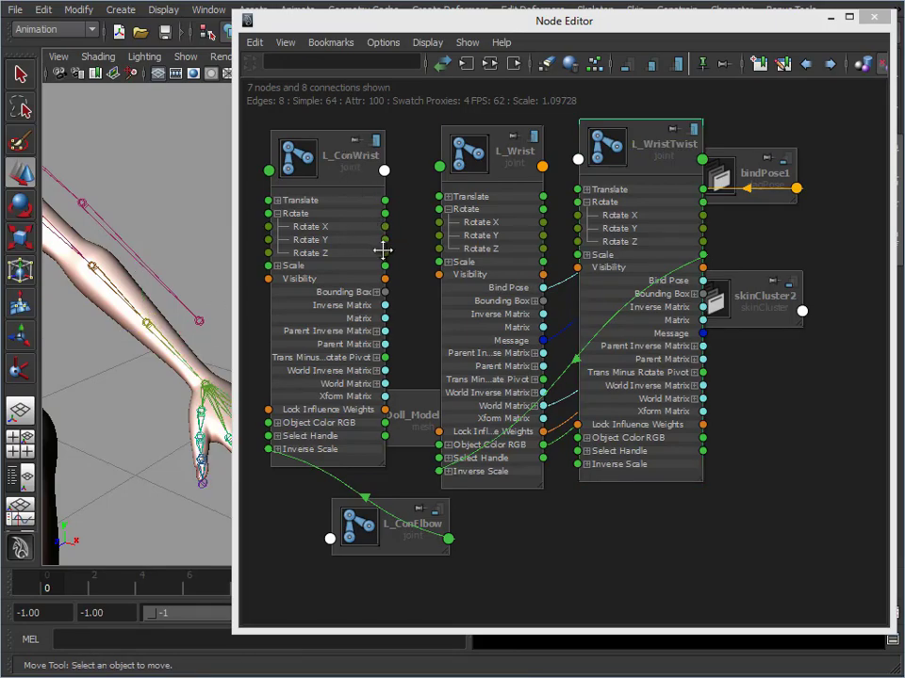
drag(384, 240, 489, 236)
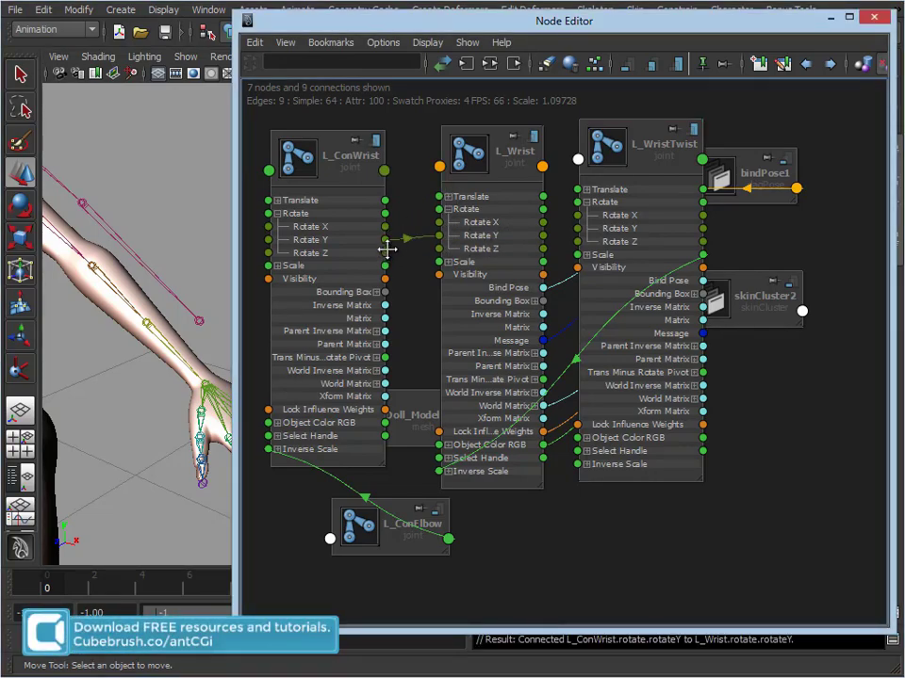
drag(389, 252, 497, 246)
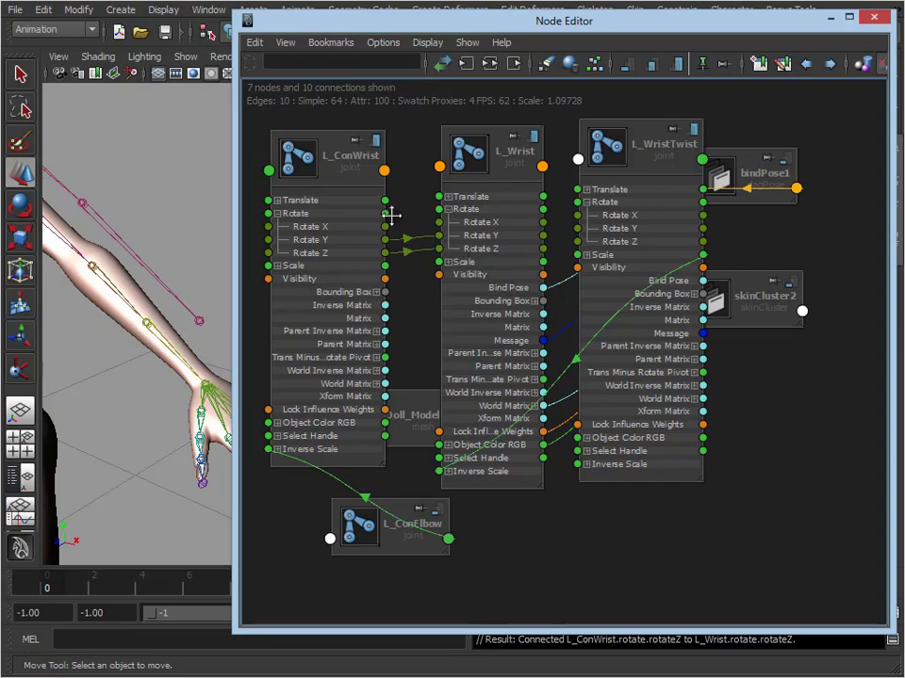
drag(386, 227, 652, 216)
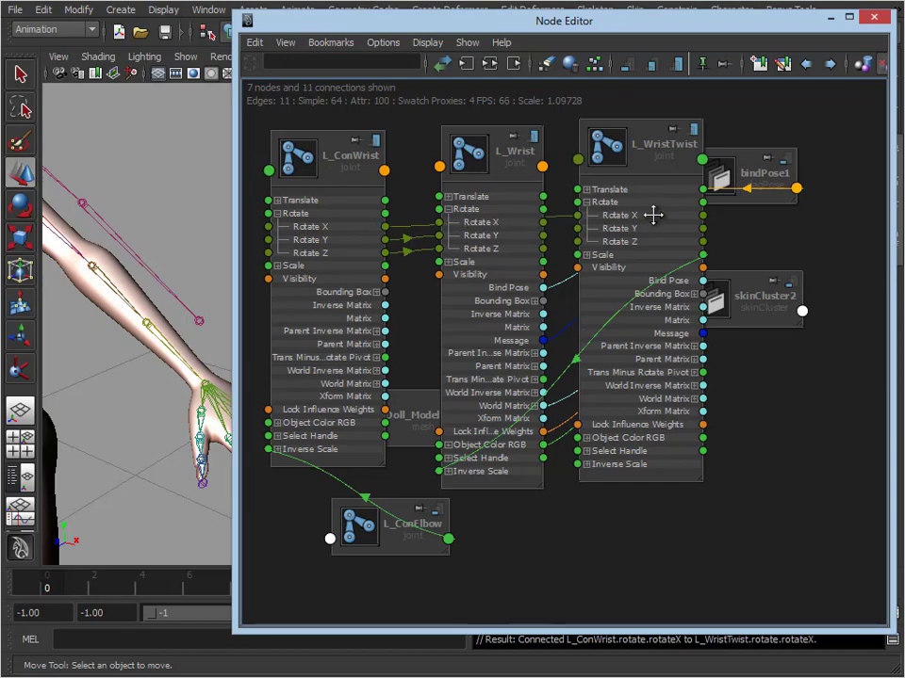
Minimize the Node Editor and test L_ConWrist by rotating it about its different axes, undoing each rotation
click(826, 16)
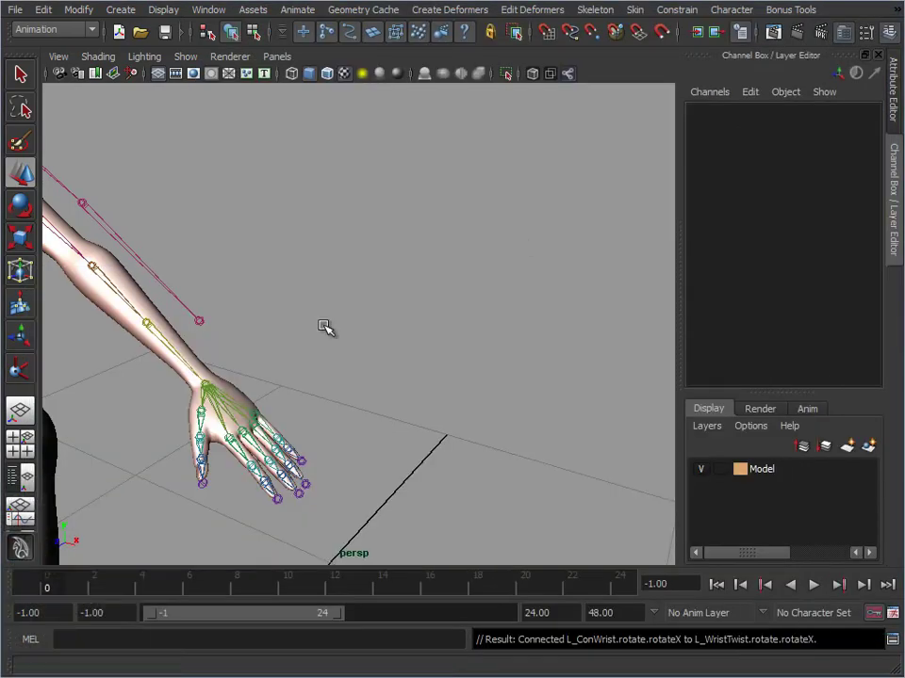
click(206, 322)
alt+middle_drag(226, 353, 481, 320)
key(e)
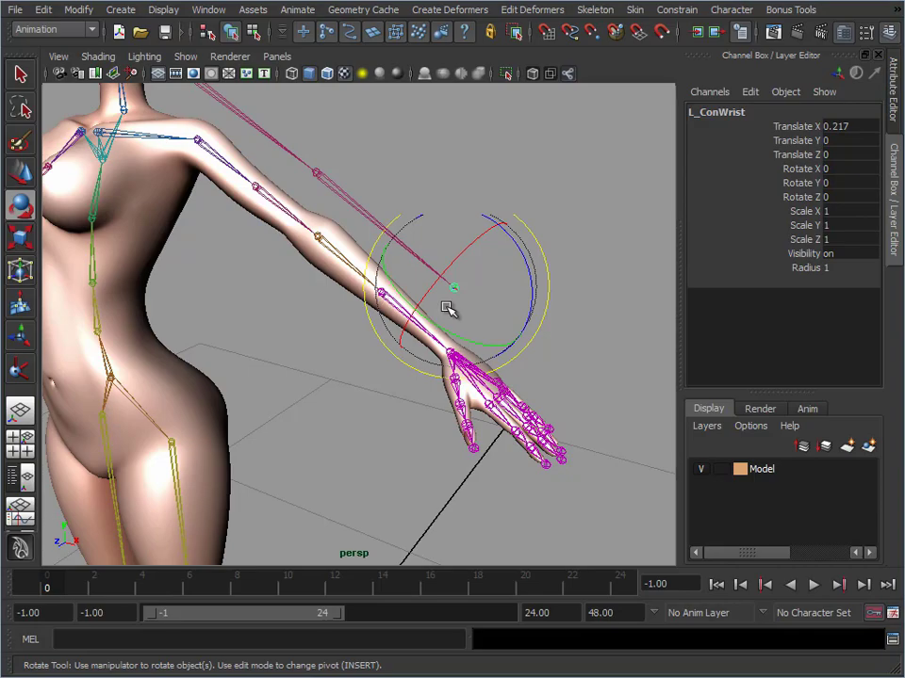
drag(531, 269, 489, 243)
key(ctrl+z)
drag(491, 344, 511, 343)
key(ctrl+z)
drag(456, 257, 370, 303)
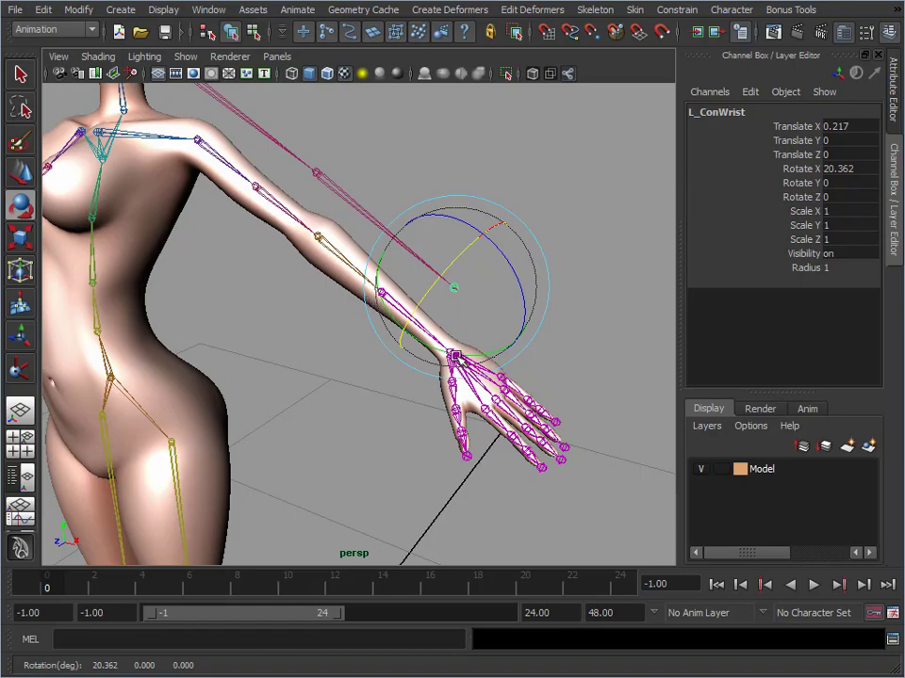
key(ctrl+z)
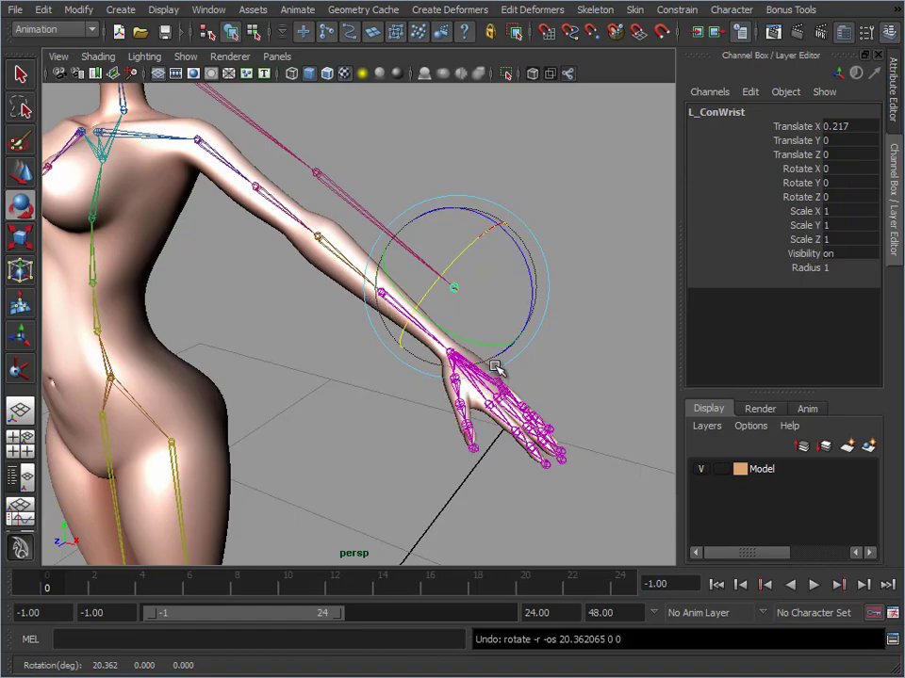
Test L_ConElbow by rotating it to bend the left arm, and undo the rotation
alt+middle_drag(419, 339, 358, 355)
alt+right_drag(358, 355, 395, 351)
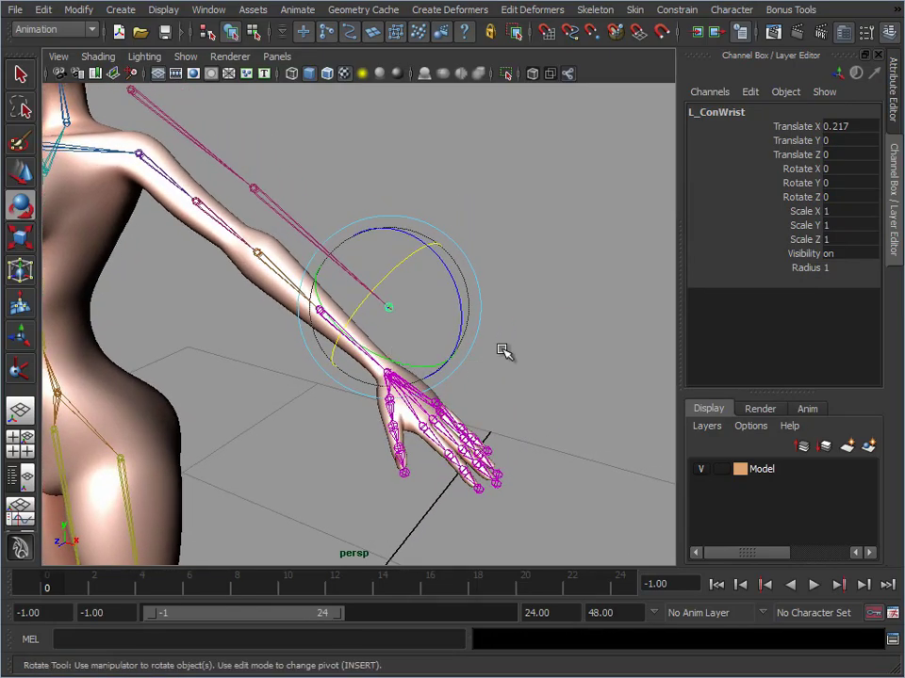
click(500, 346)
alt+drag(424, 259, 416, 289)
alt+right_drag(416, 288, 298, 286)
alt+middle_drag(298, 285, 350, 247)
alt+right_drag(350, 247, 514, 246)
alt+drag(515, 246, 471, 273)
alt+right_drag(471, 273, 300, 212)
click(282, 233)
alt+middle_drag(299, 256, 318, 270)
alt+right_drag(317, 270, 397, 297)
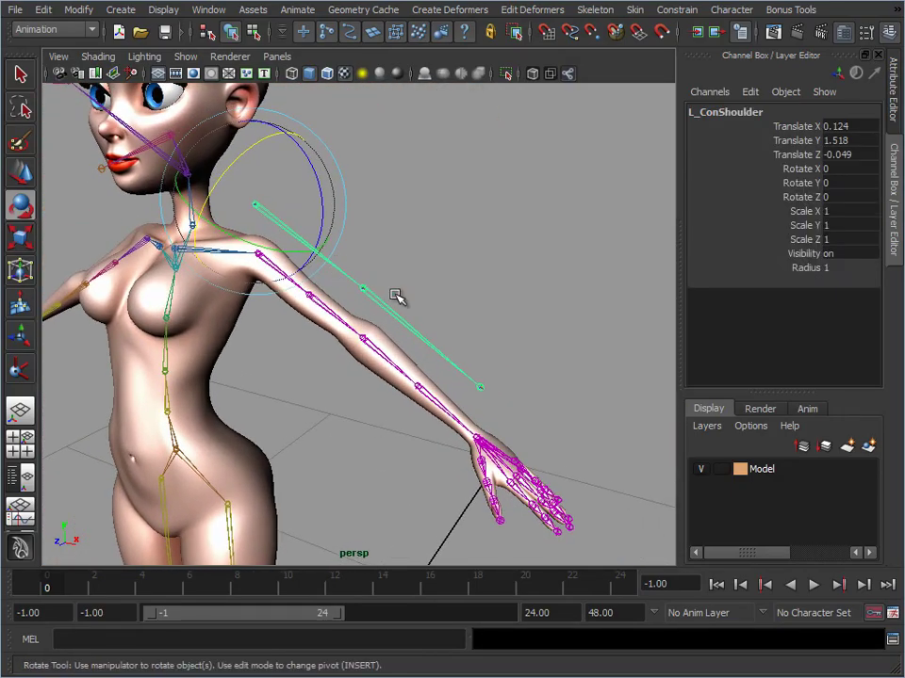
click(394, 306)
click(393, 311)
drag(384, 342, 352, 330)
key(ctrl+z)
Select L_ConShoulder and examine how the simplified control chain sits relative to the original left arm joints
alt+middle_drag(364, 334, 391, 355)
alt+right_drag(390, 355, 464, 287)
alt+middle_drag(525, 355, 527, 326)
alt+right_drag(527, 326, 476, 355)
click(274, 186)
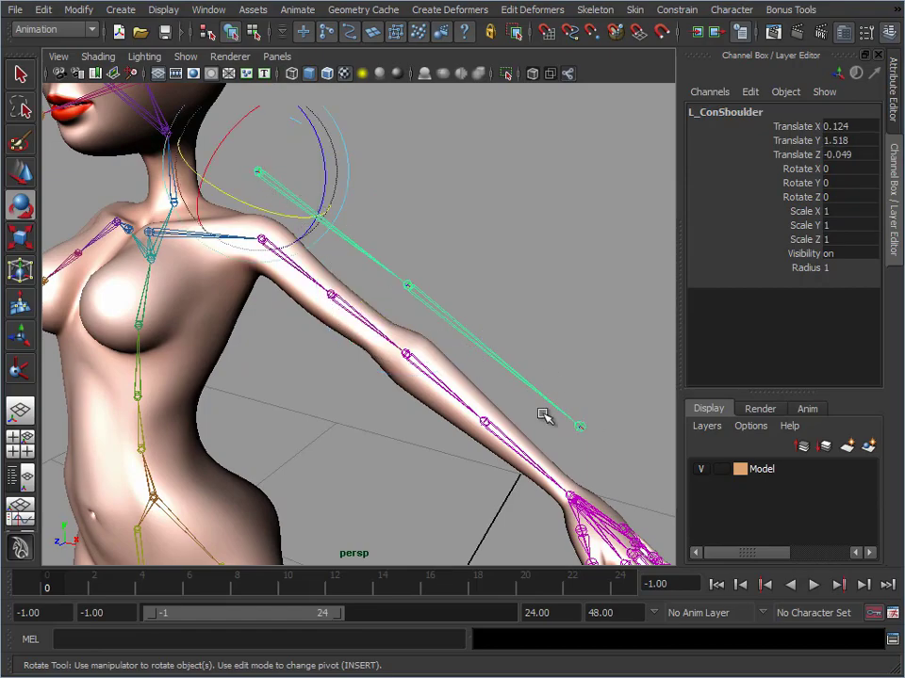
alt+right_drag(541, 383, 382, 252)
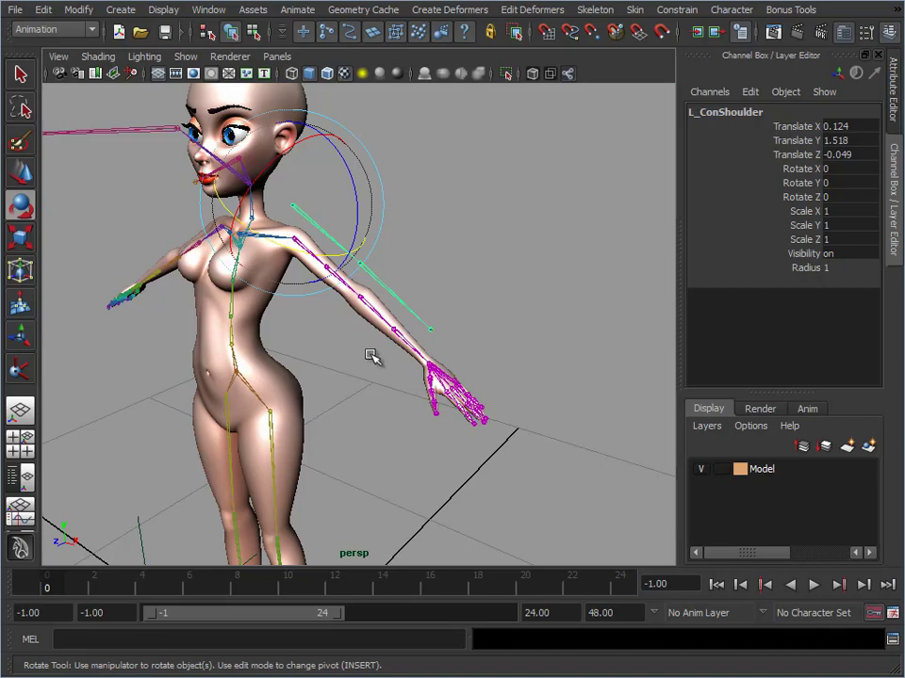
scroll(370, 357, down, 3)
scroll(416, 298, up, 5)
alt+right_drag(417, 297, 533, 303)
alt+drag(533, 302, 518, 244)
alt+middle_drag(517, 244, 455, 295)
click(538, 225)
click(376, 216)
key(w)
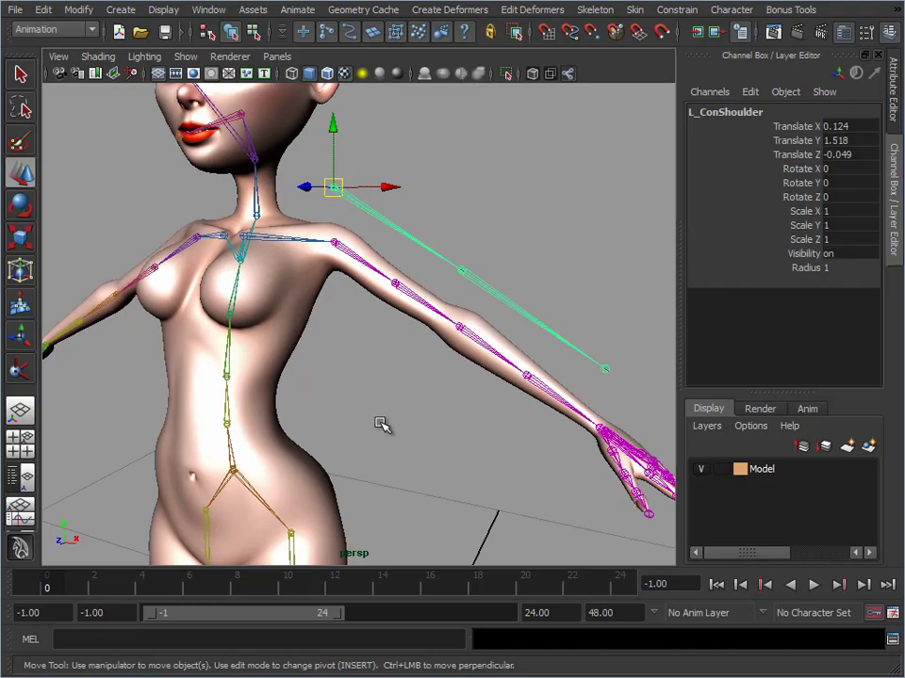
Move the Root joint to check whether the control arm chain follows the body, and undo the move
alt+right_drag(380, 424, 311, 424)
click(286, 409)
drag(287, 409, 252, 428)
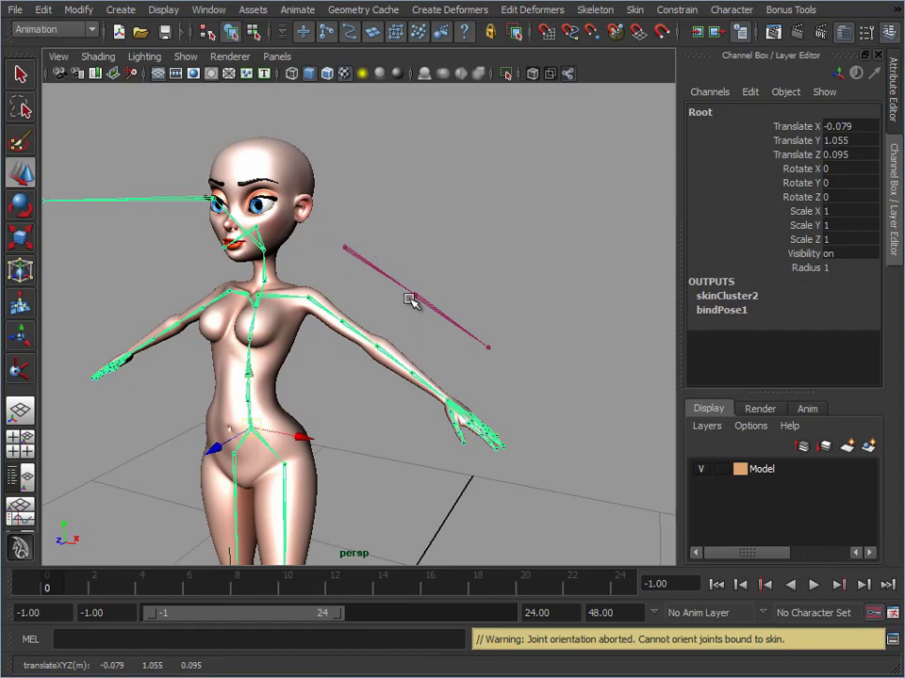
key(ctrl+z)
Point-constrain L_ConShoulder to L_Shoulder using the reset default options, with Maintain offset off and all axes constrained
scroll(394, 262, up, 5)
click(359, 227)
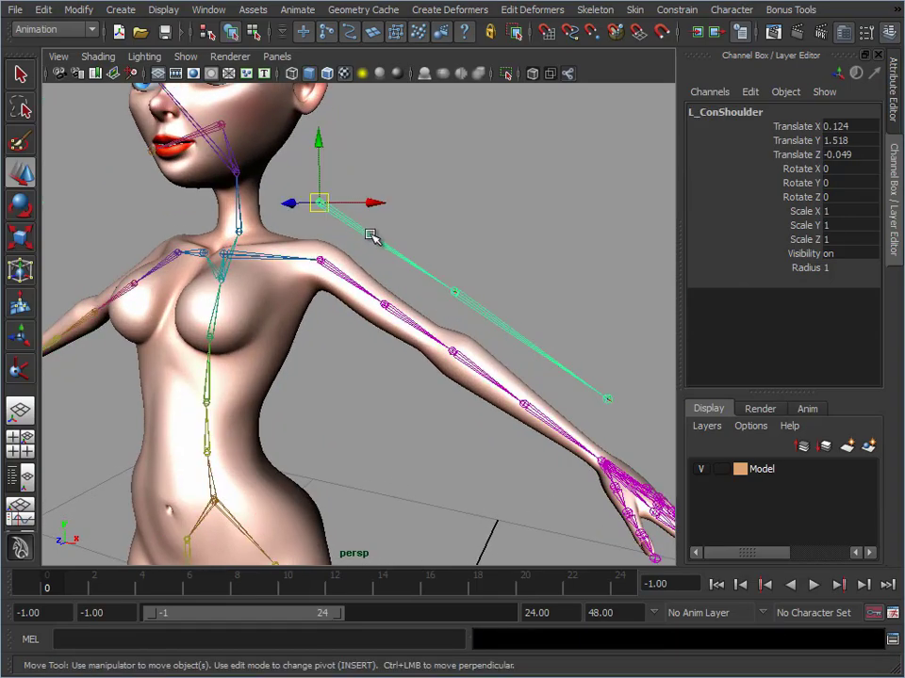
click(330, 271)
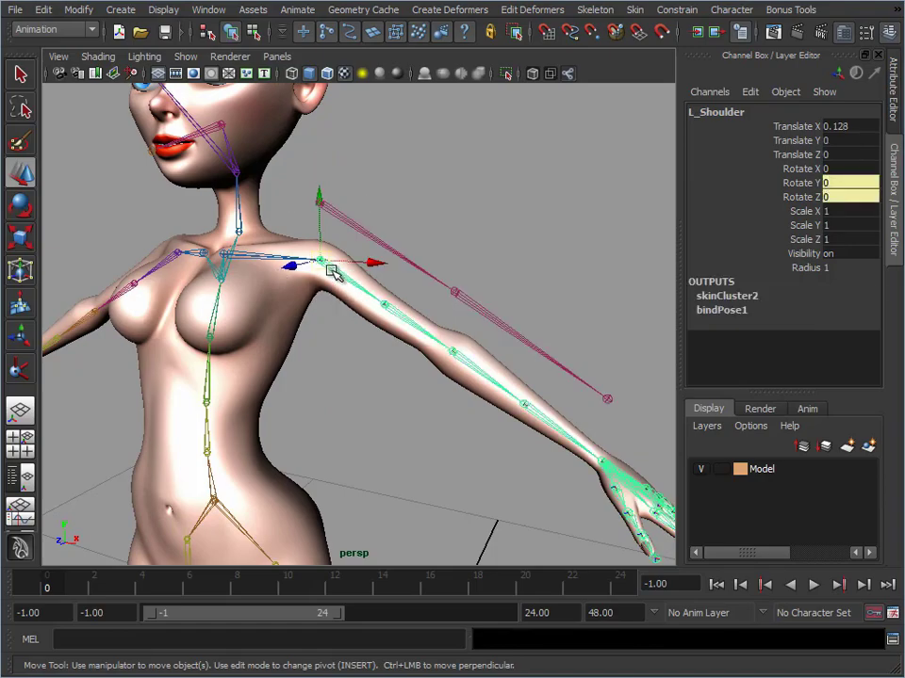
click(337, 216)
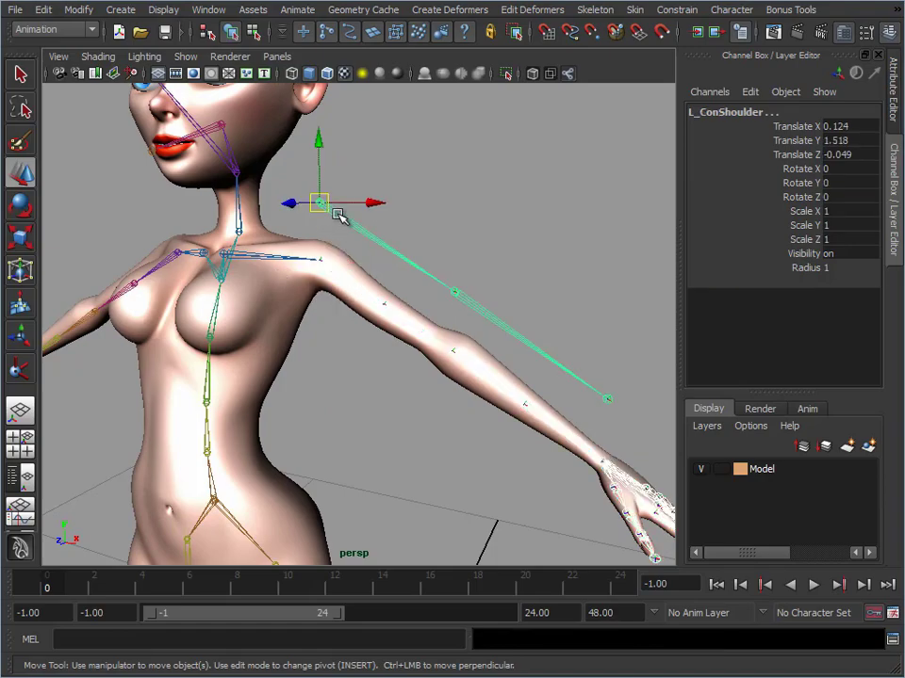
click(672, 11)
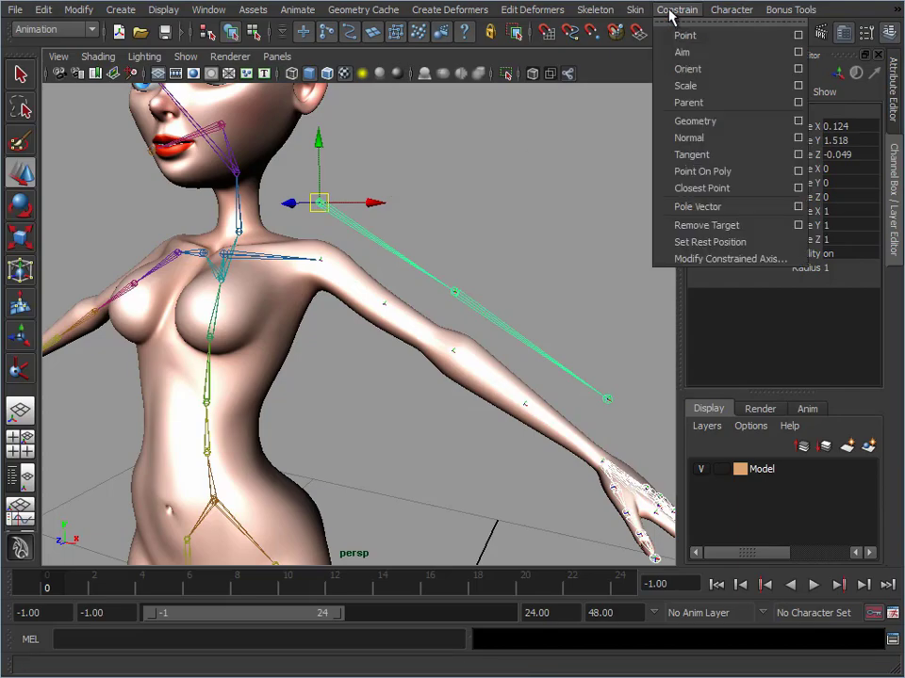
click(797, 35)
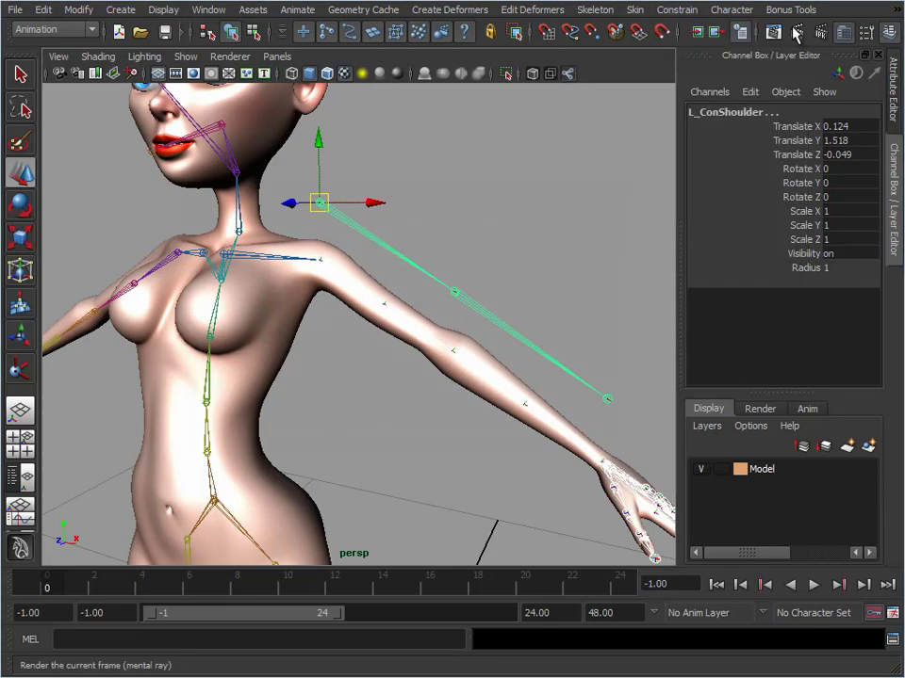
drag(464, 172, 685, 60)
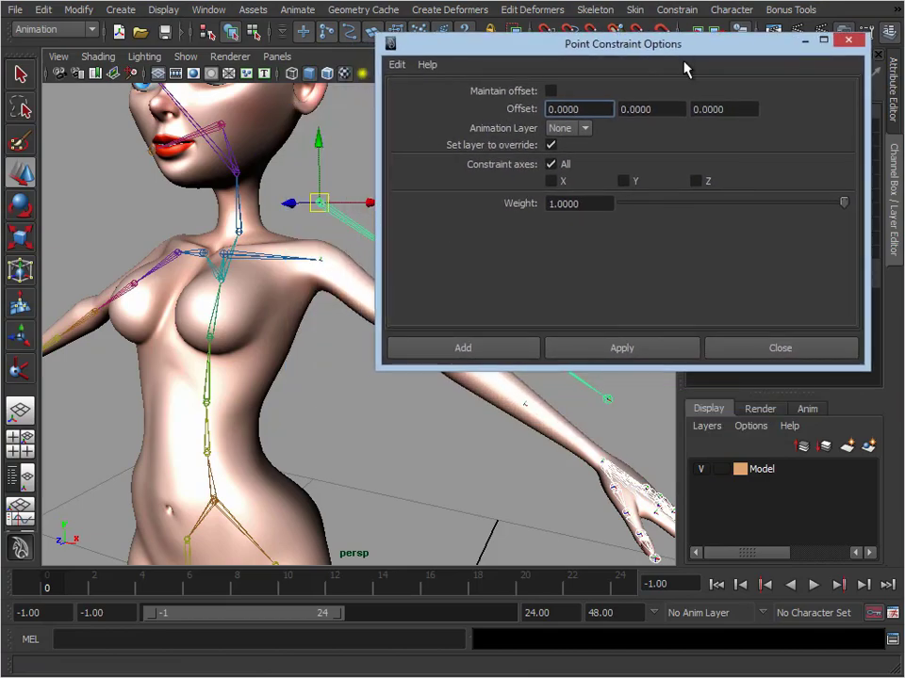
click(398, 64)
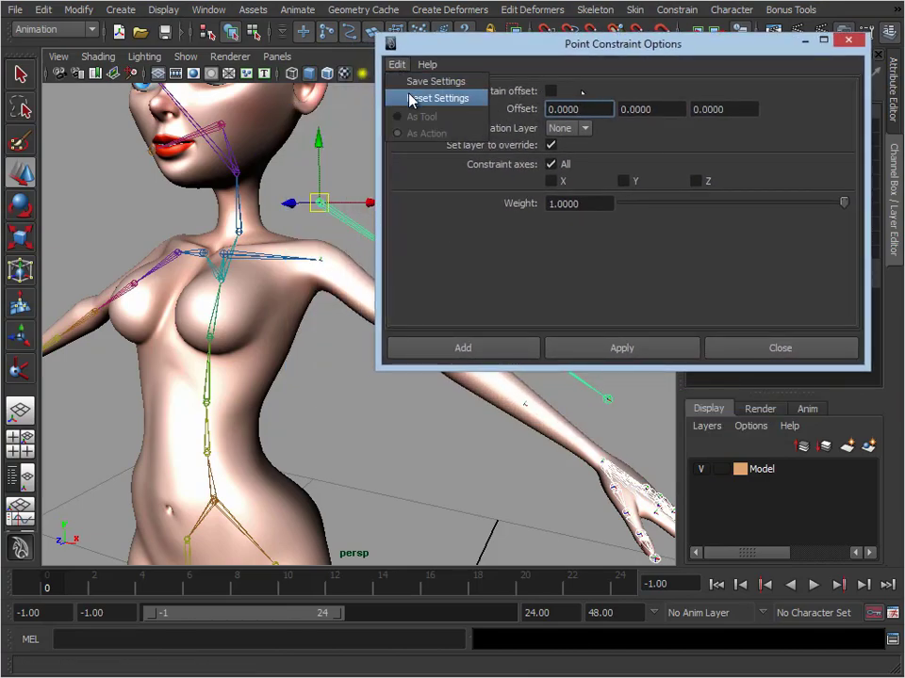
click(411, 99)
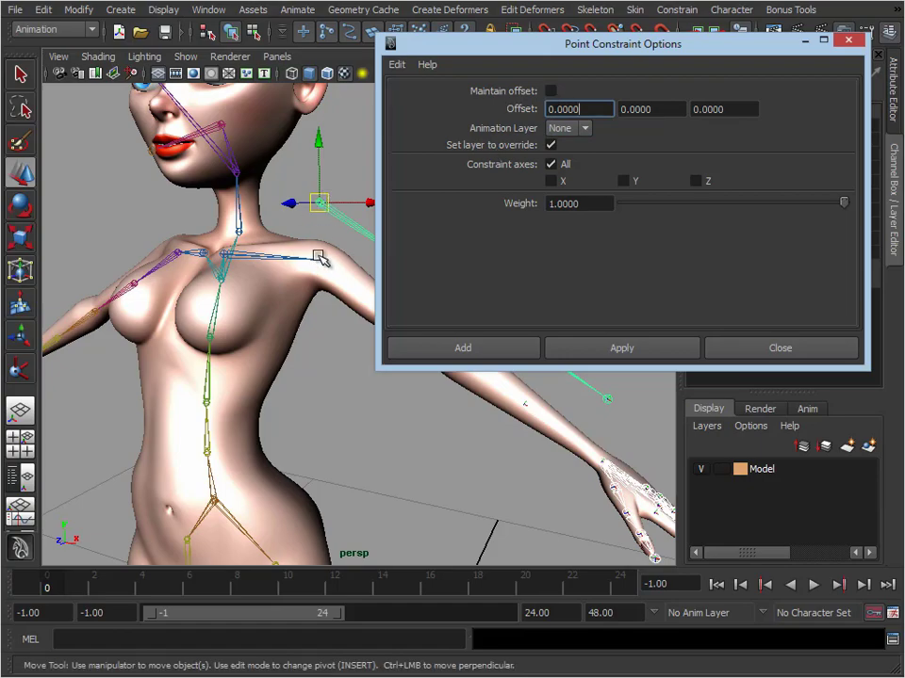
click(513, 349)
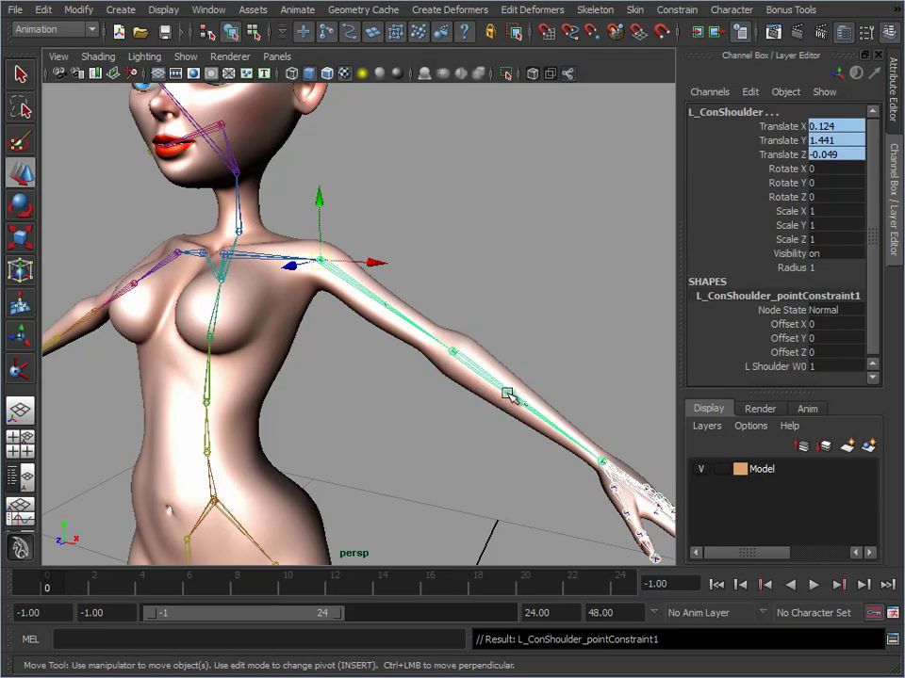
Hide the Root joint hierarchy, inspect the character with the control arm chain showing, and unhide the hierarchy
alt+right_drag(419, 410, 315, 385)
click(311, 380)
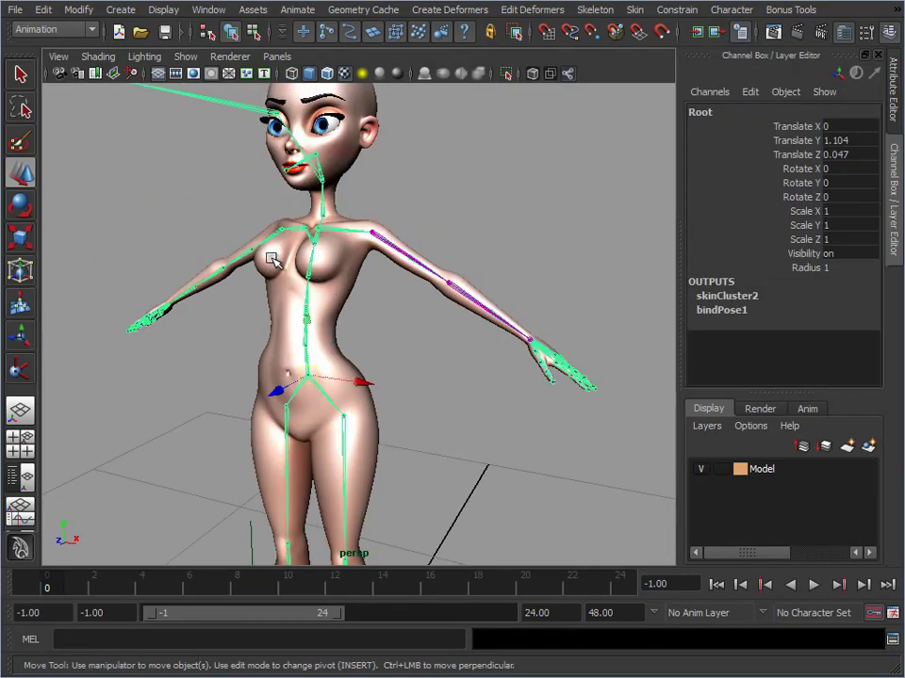
click(366, 343)
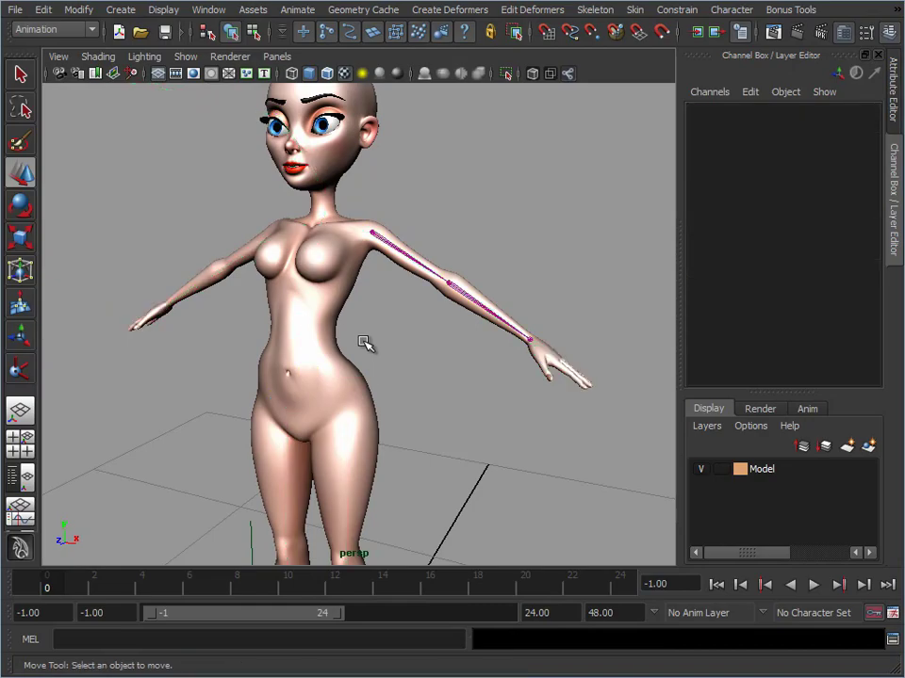
alt+drag(389, 403, 393, 367)
alt+right_drag(392, 368, 348, 369)
alt+middle_drag(340, 404, 357, 281)
alt+right_drag(357, 281, 533, 297)
alt+middle_drag(407, 360, 426, 466)
alt+middle_drag(423, 250, 406, 404)
alt+right_drag(406, 404, 446, 396)
alt+middle_drag(409, 311, 349, 355)
alt+right_drag(349, 355, 380, 327)
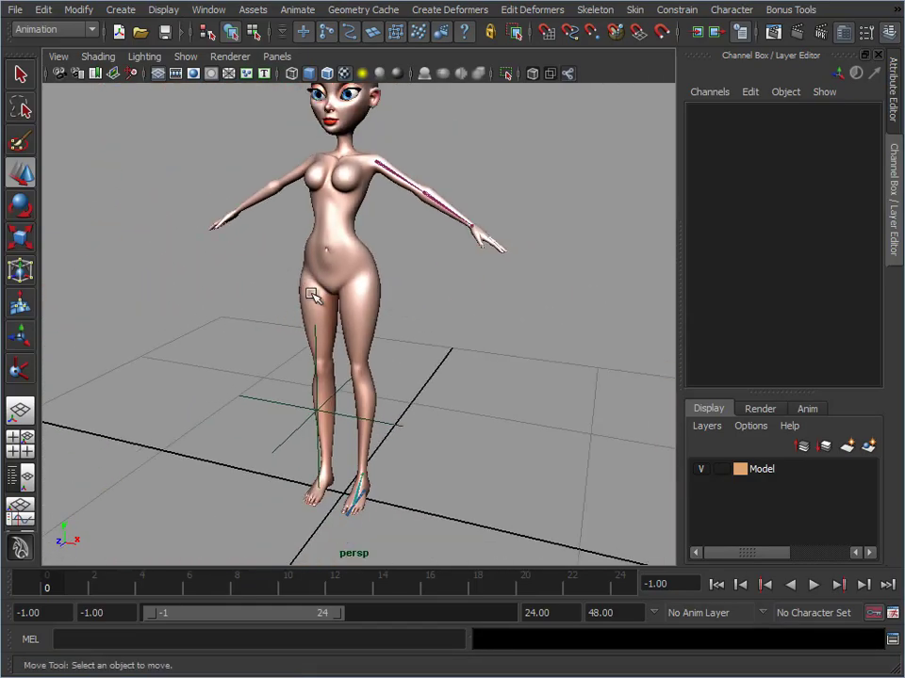
alt+right_drag(316, 297, 434, 311)
key(ctrl+shift+h)
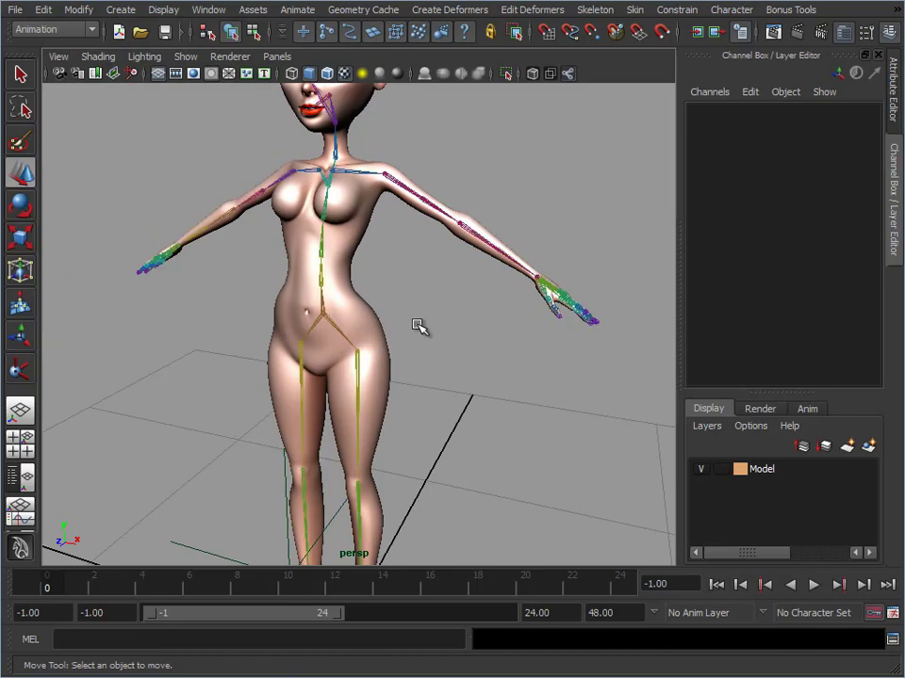
Move the Root joint to test that the constrained control arm follows the body, undoing each move
click(337, 327)
alt+drag(388, 347, 311, 330)
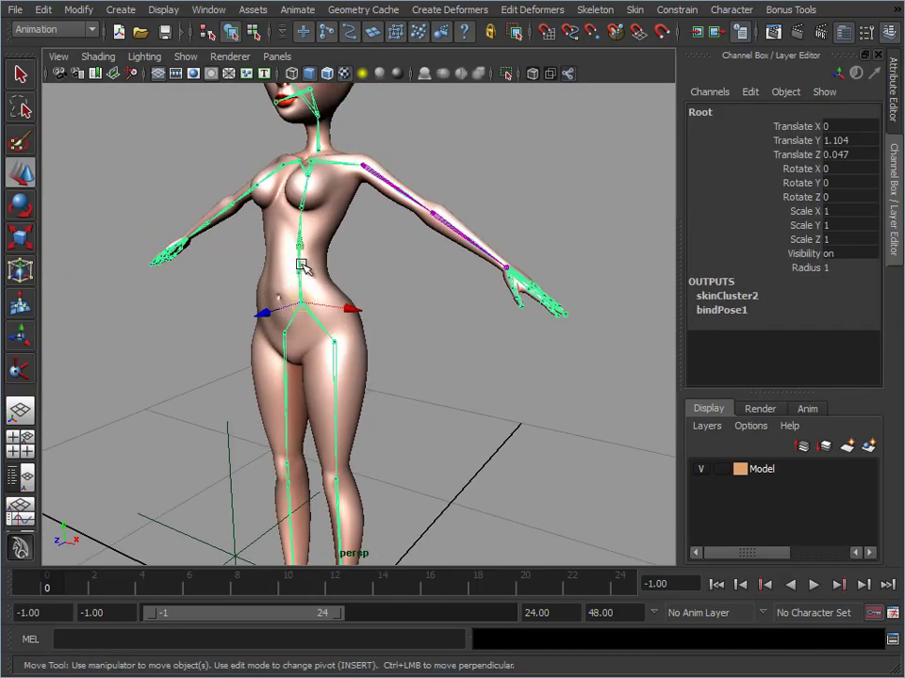
drag(304, 250, 317, 322)
key(ctrl+z)
alt+right_drag(457, 372, 361, 354)
alt+middle_drag(361, 354, 390, 295)
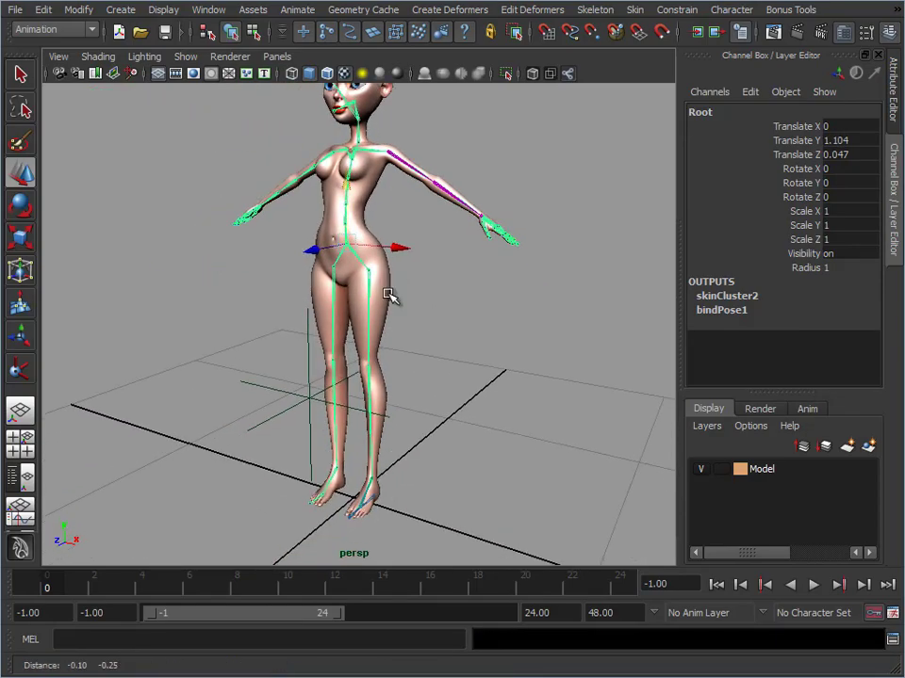
drag(350, 247, 345, 274)
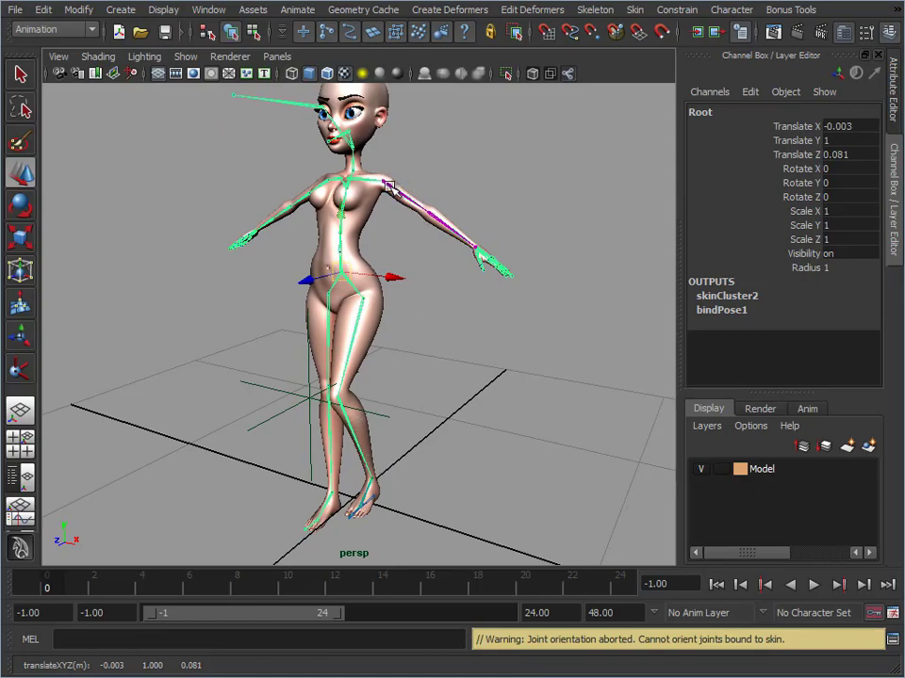
key(ctrl+z)
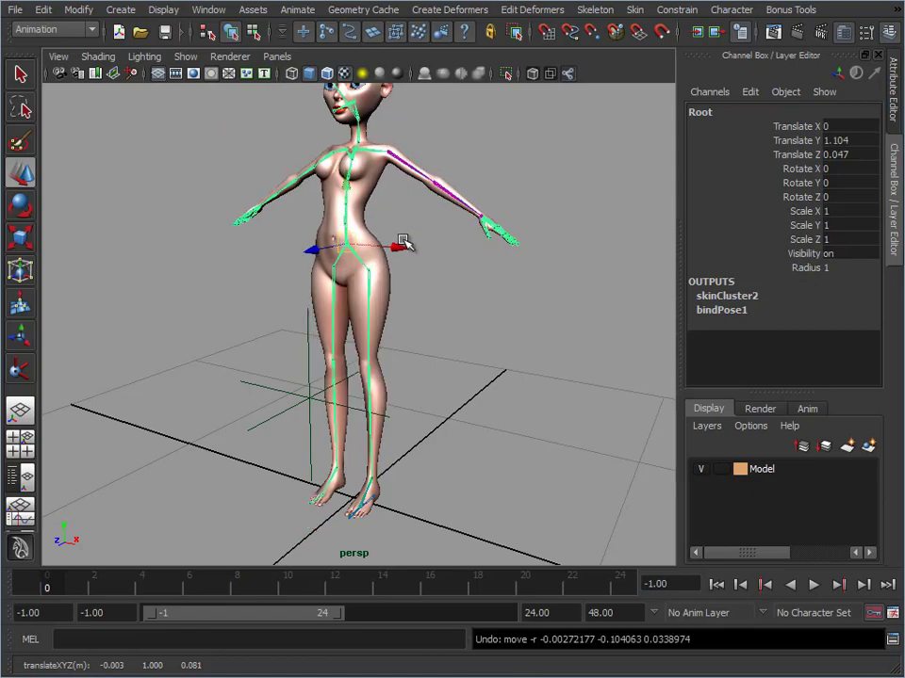
Hide the original skeleton by hiding the Root joint, keeping the left arm control joints displayed
alt+middle_drag(306, 234, 287, 329)
alt+right_drag(287, 329, 404, 323)
click(403, 323)
click(326, 361)
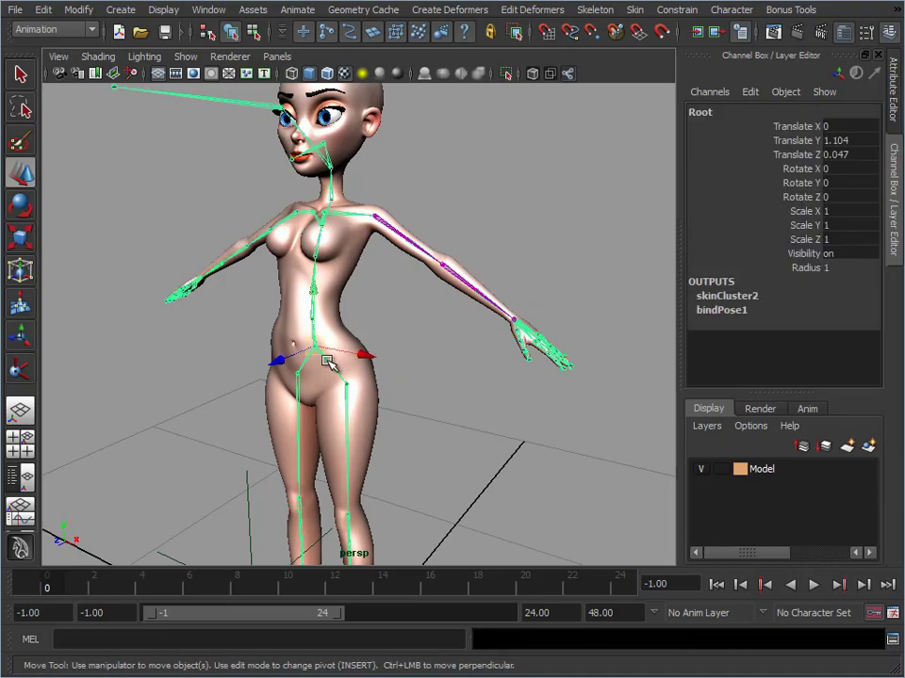
key(ctrl+h)
alt+middle_drag(326, 249, 300, 281)
alt+right_drag(299, 281, 406, 270)
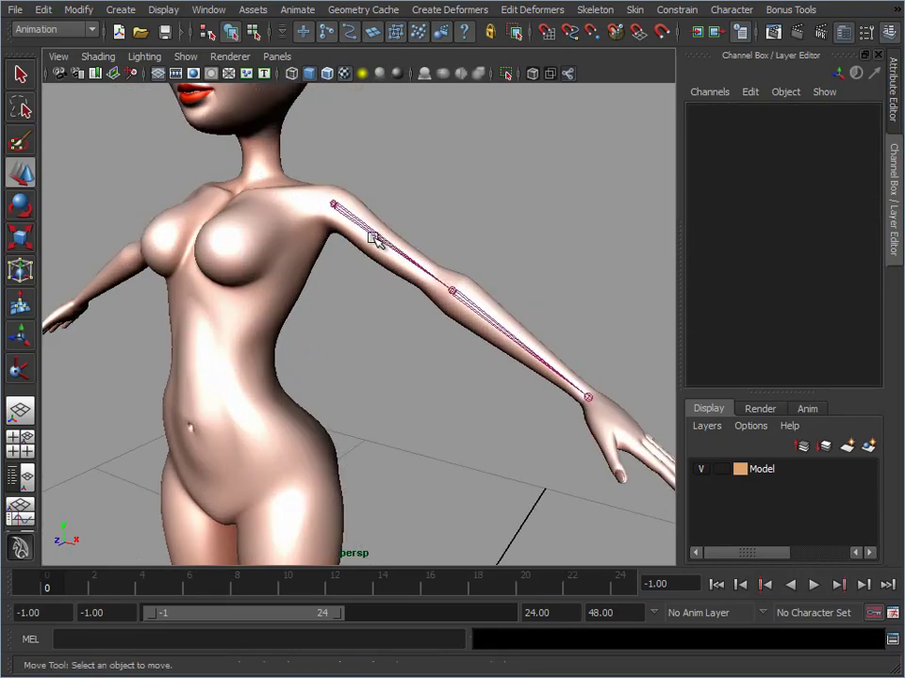
Test L_ConShoulder by rotating it about its different axes, undoing each rotation
click(373, 237)
key(e)
mouse_move(346, 244)
mouse_down()
mouse_move(299, 228)
mouse_move(347, 243)
mouse_up()
mouse_move(401, 198)
mouse_down()
mouse_move(394, 226)
mouse_move(395, 194)
mouse_up()
key(ctrl+z)
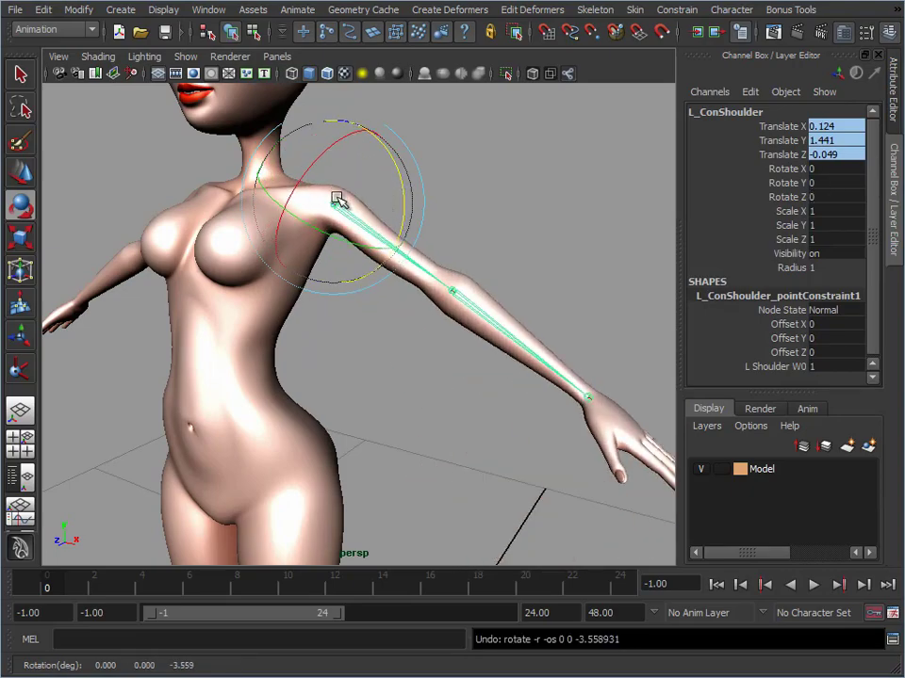
mouse_move(329, 152)
mouse_down()
mouse_move(285, 201)
mouse_move(313, 138)
mouse_move(280, 207)
mouse_move(323, 151)
mouse_up()
key(ctrl+z)
Rotate L_ConElbow about -33.5 degrees in Y and L_ConWrist to about 11.5, -6.3 and 28.3 degrees in X, Y and Z
click(486, 317)
drag(461, 330, 413, 314)
click(537, 411)
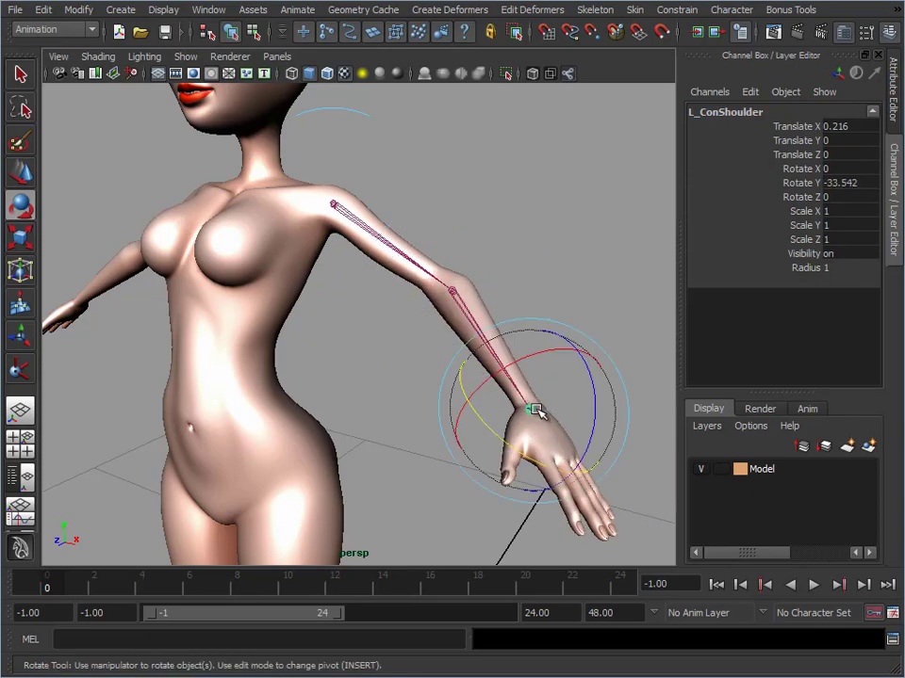
drag(549, 354, 573, 378)
scroll(388, 142, down, 5)
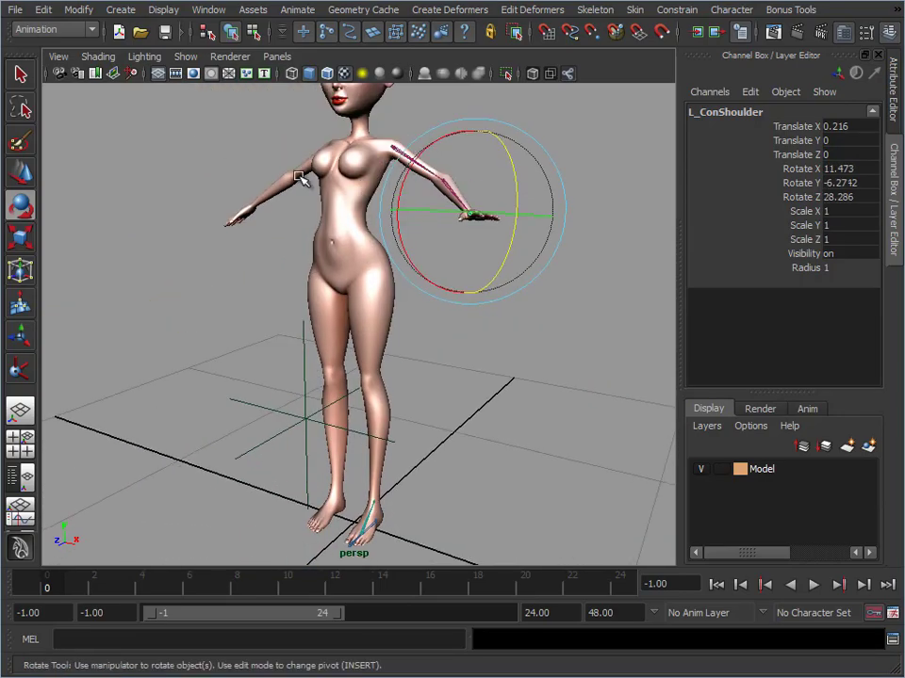
alt+middle_drag(342, 276, 318, 334)
alt+right_drag(317, 334, 494, 336)
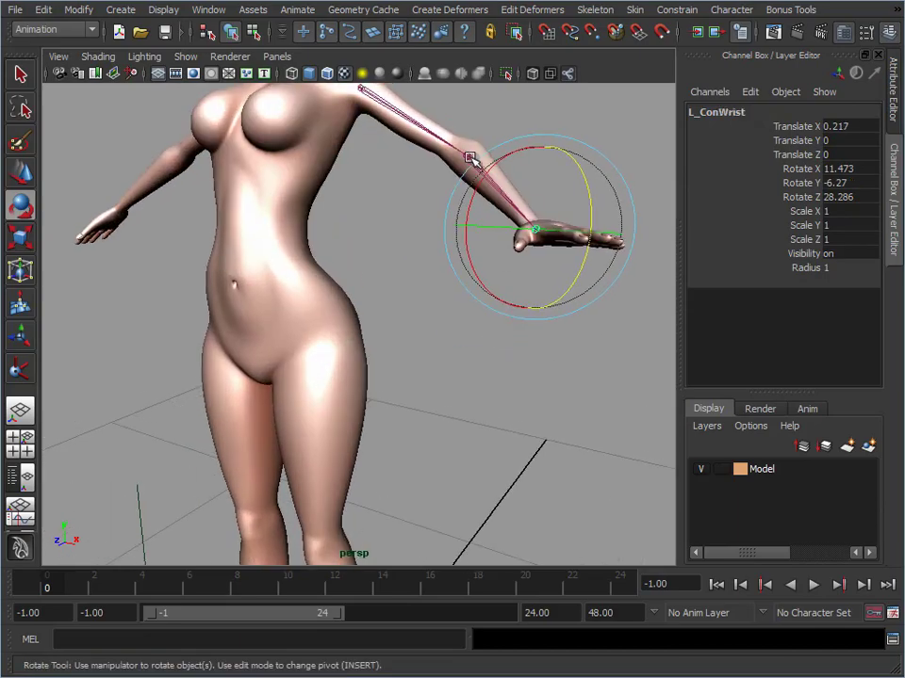
Undo the test rotations of L_ConWrist and L_ConElbow, and clear the selection
alt+middle_drag(471, 157, 416, 272)
key(ctrl+z)
key(ctrl+z)
key(ctrl+z)
key(ctrl+z)
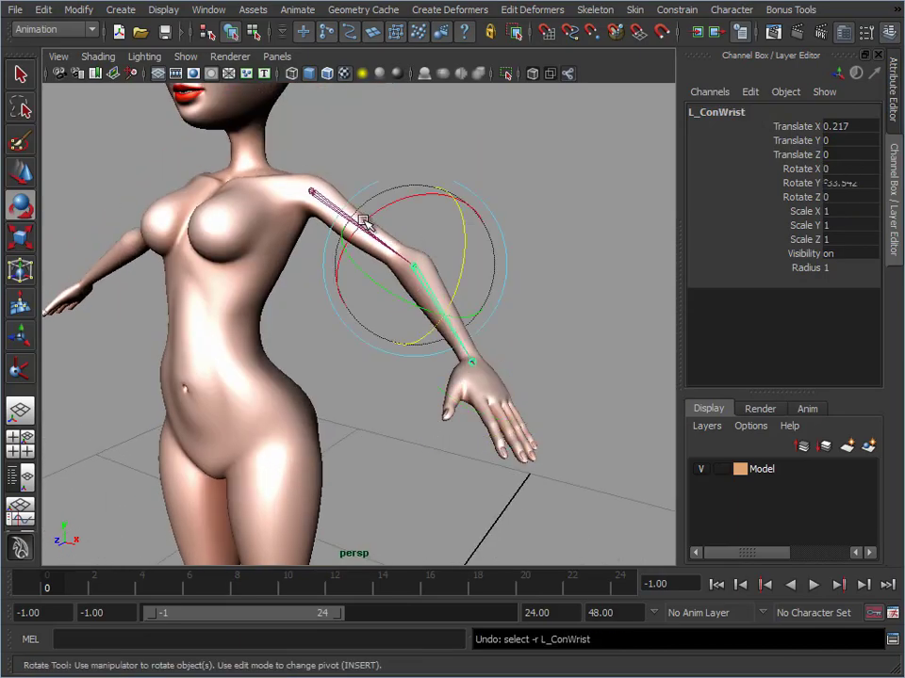
key(ctrl+z)
alt+drag(332, 313, 325, 329)
alt+right_drag(325, 329, 359, 308)
click(517, 353)
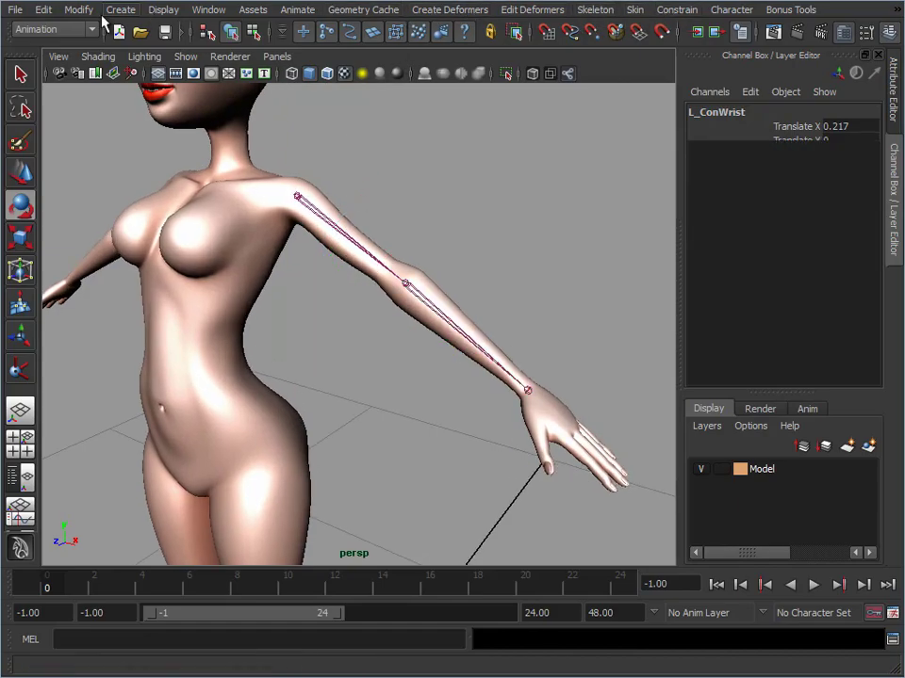
click(66, 29)
click(299, 11)
click(303, 12)
mouse_move(317, 122)
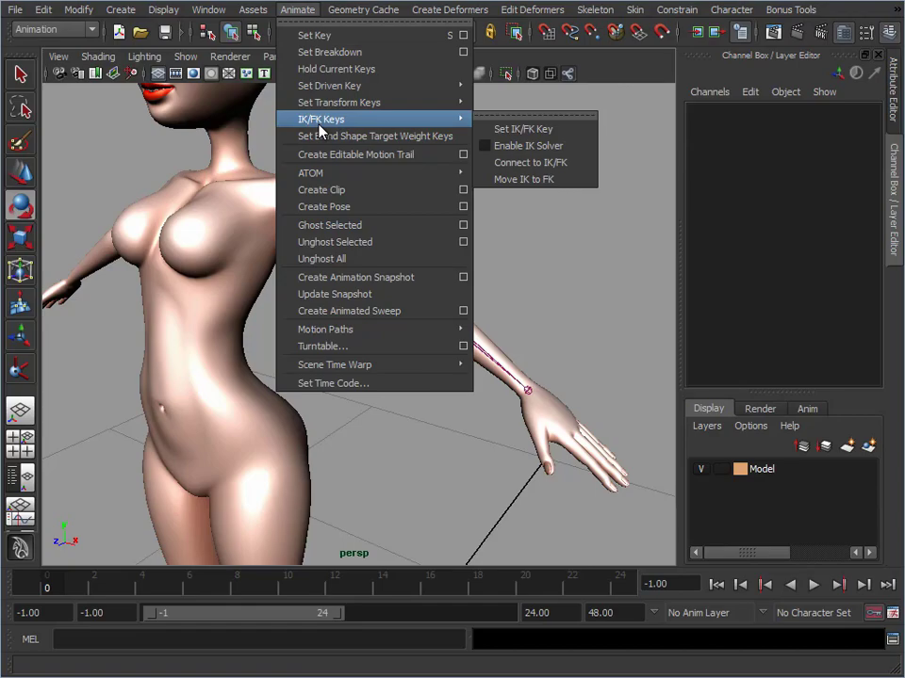
click(633, 207)
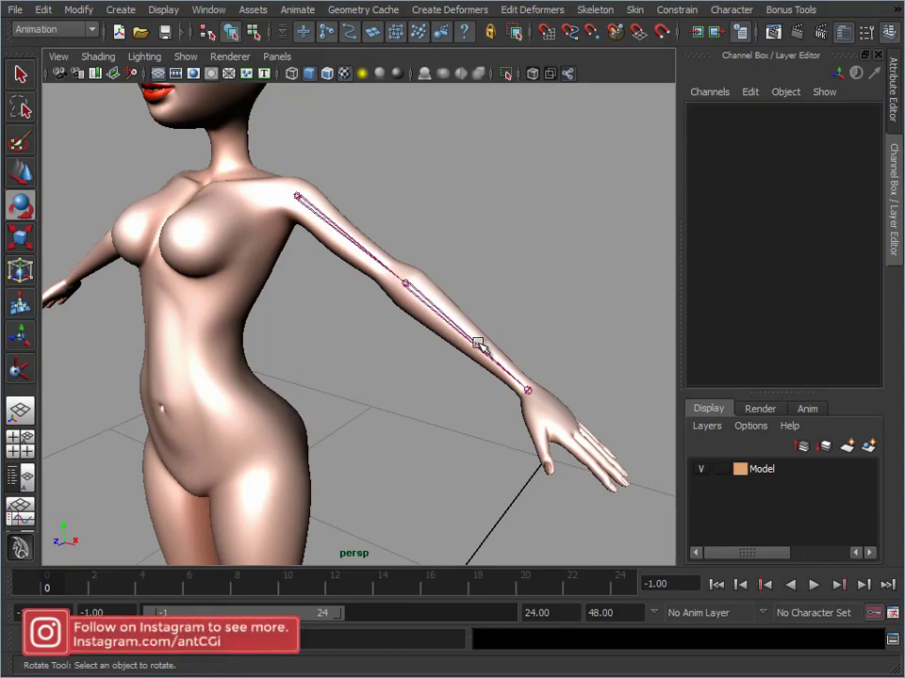
Redisplay the hidden skeleton so all the original joints show over the character
alt+right_drag(447, 388, 326, 390)
alt+middle_drag(325, 396, 356, 273)
alt+right_drag(419, 284, 360, 289)
alt+drag(361, 290, 380, 307)
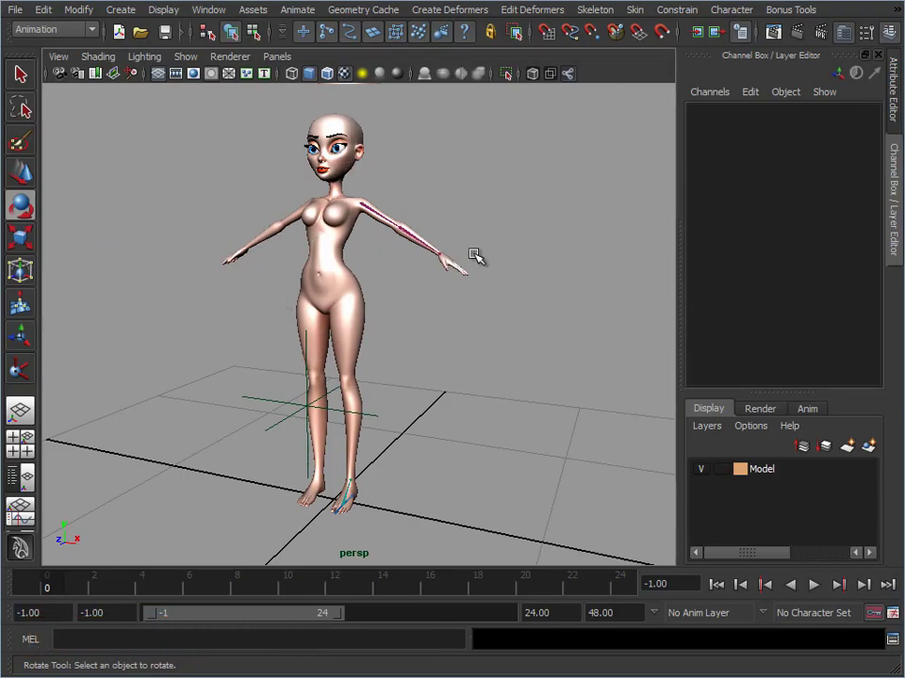
alt+drag(460, 385, 411, 313)
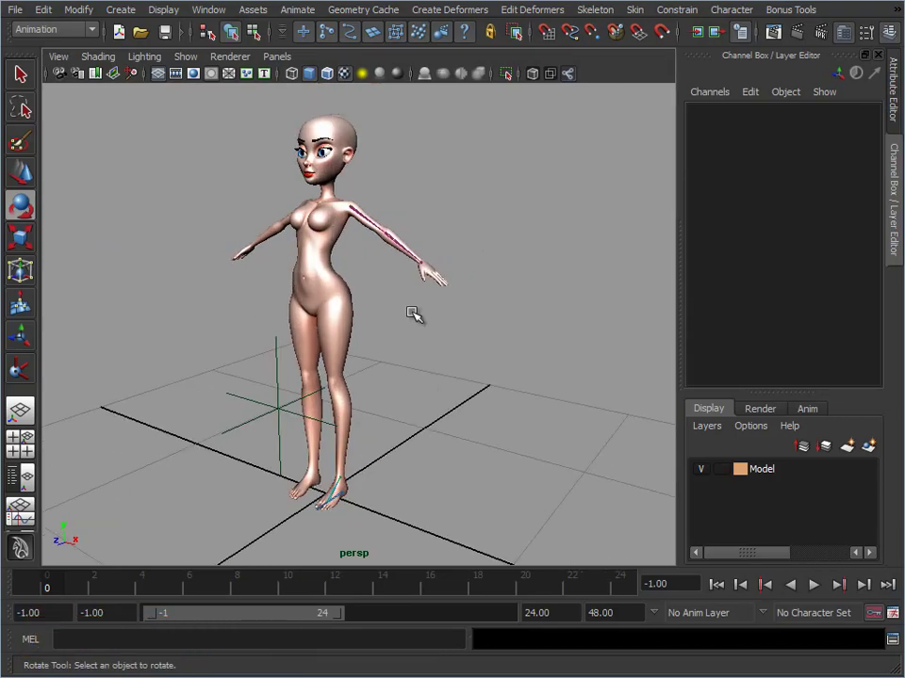
alt+right_drag(442, 443, 513, 444)
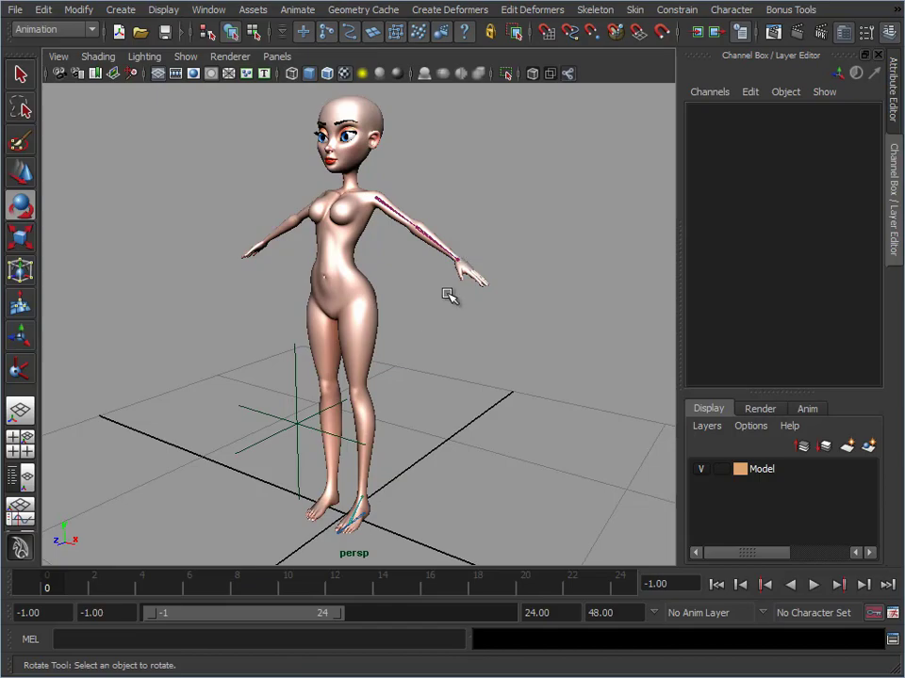
alt+drag(419, 311, 438, 311)
alt+middle_drag(406, 260, 417, 323)
alt+right_drag(418, 323, 444, 309)
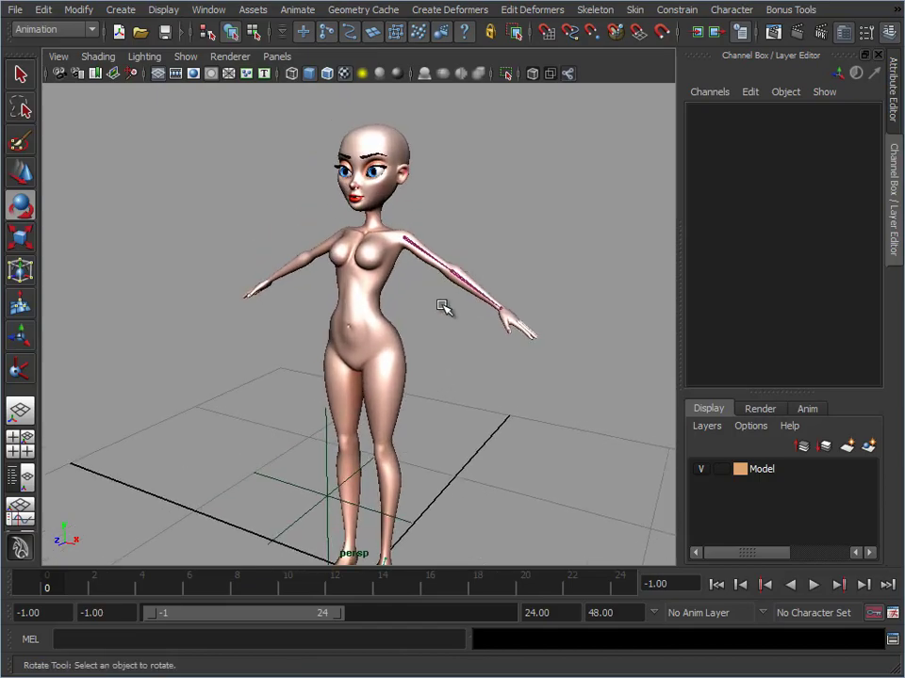
key(ctrl+shift+h)
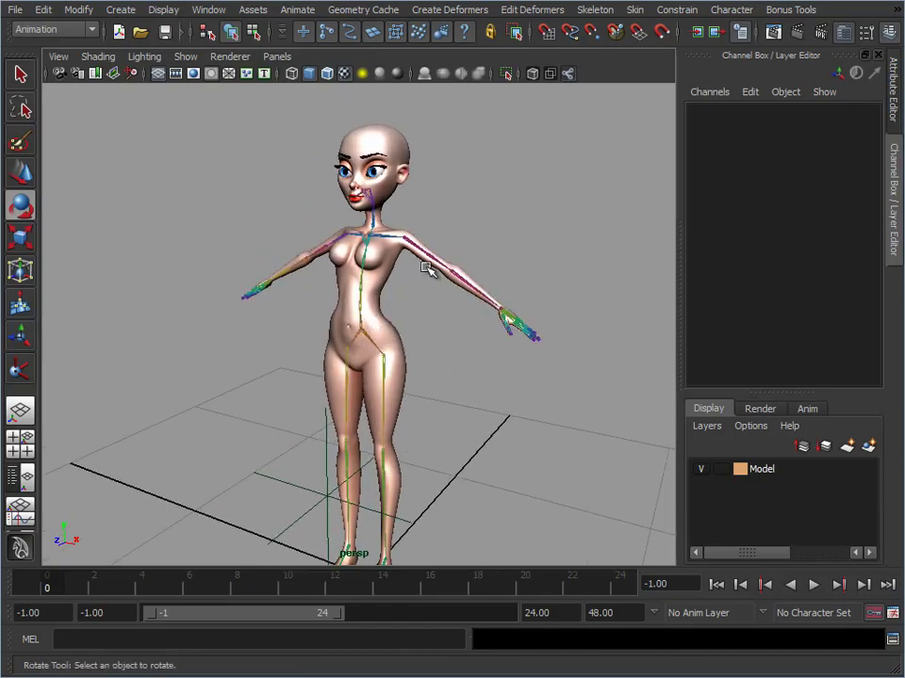
alt+right_drag(301, 368, 419, 380)
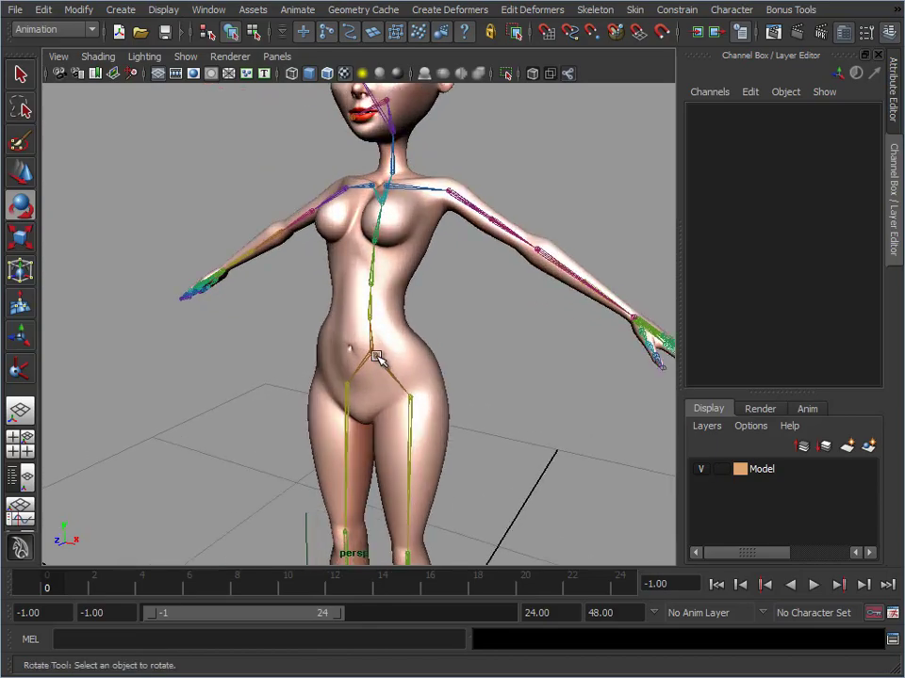
click(375, 356)
alt+drag(461, 373, 424, 368)
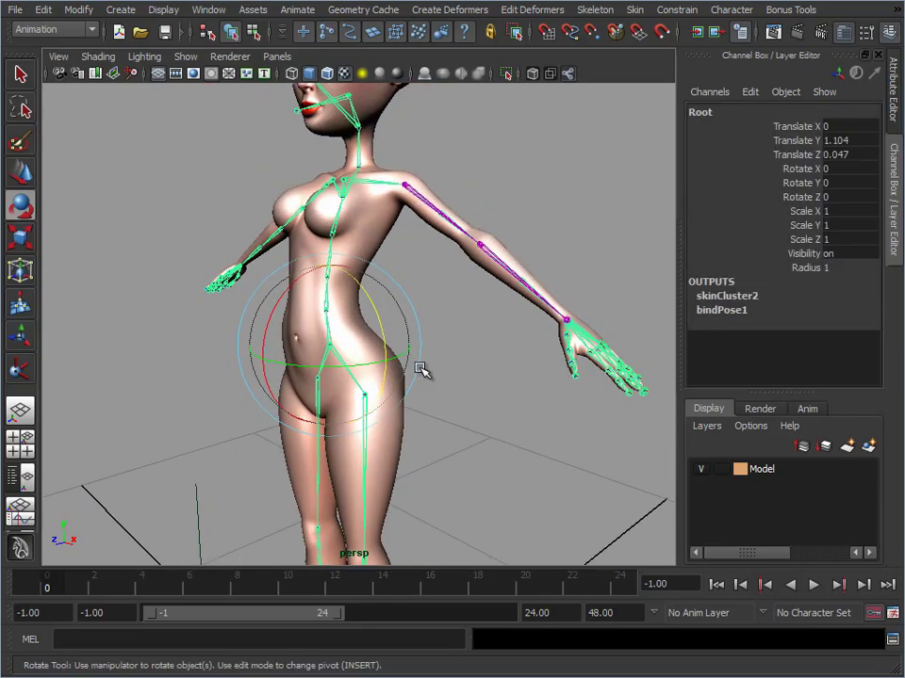
key(w)
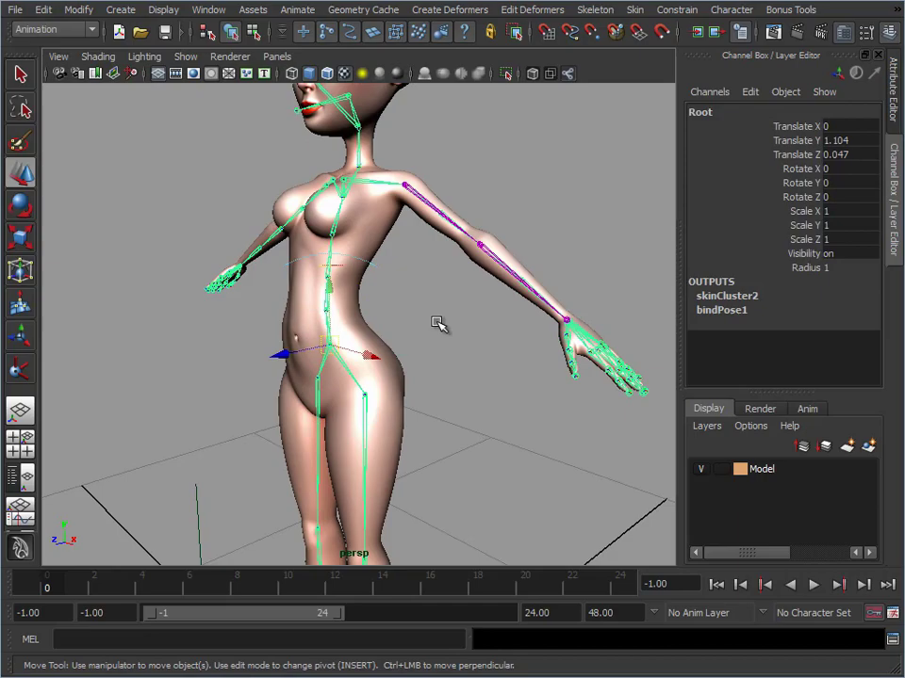
alt+right_drag(437, 333, 384, 293)
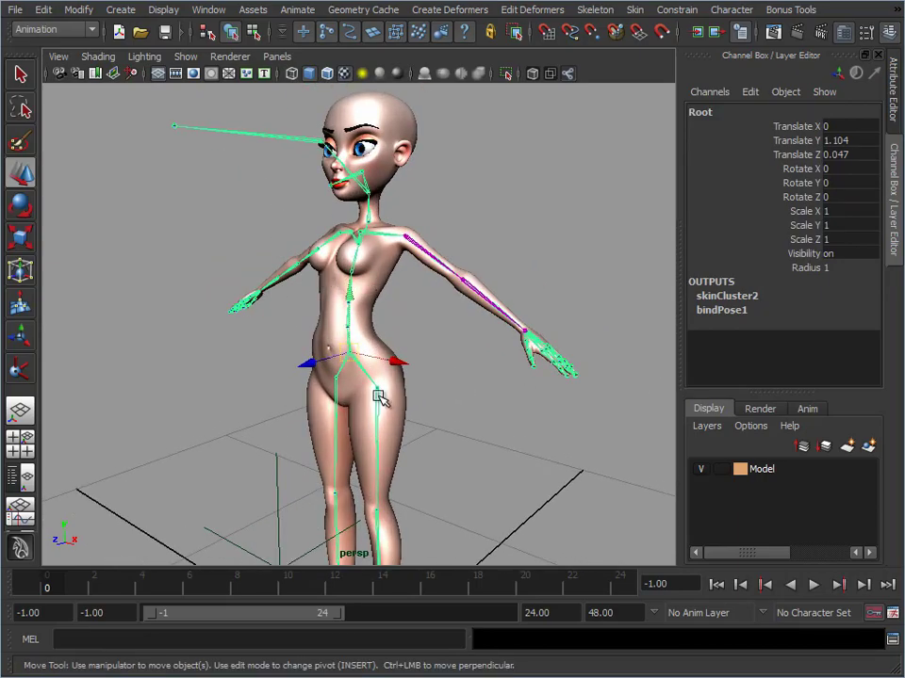
click(494, 178)
Draw a NURBS circle on the grid, centred near the character's feet and wider than the hips
click(121, 10)
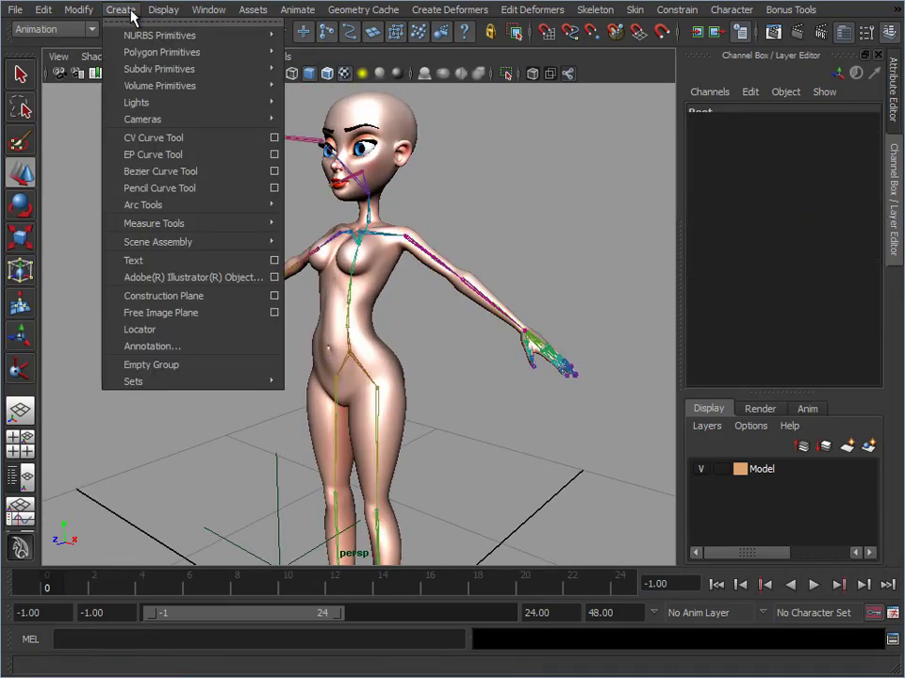
mouse_move(140, 37)
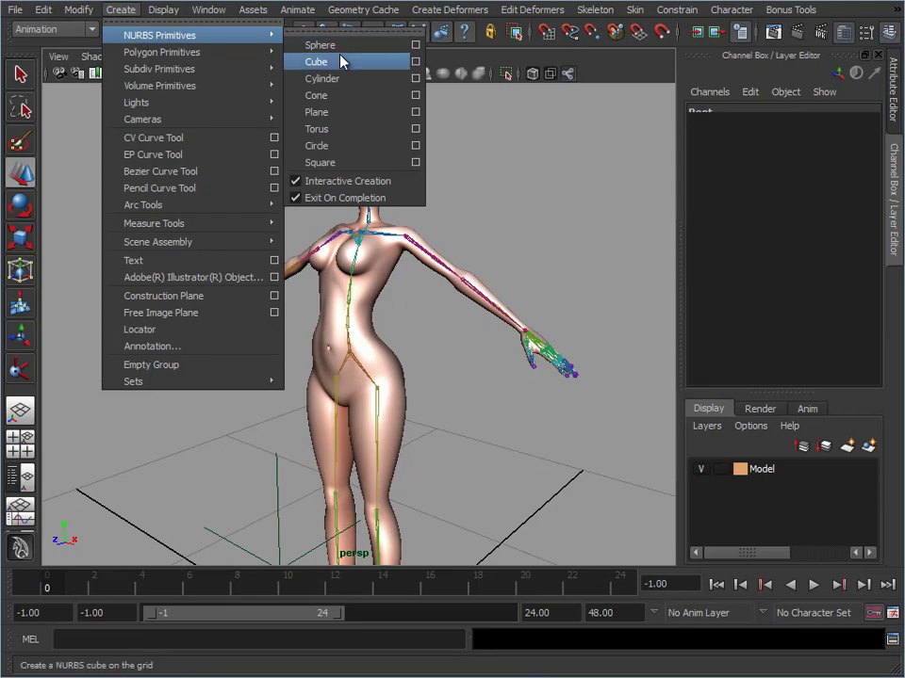
click(332, 145)
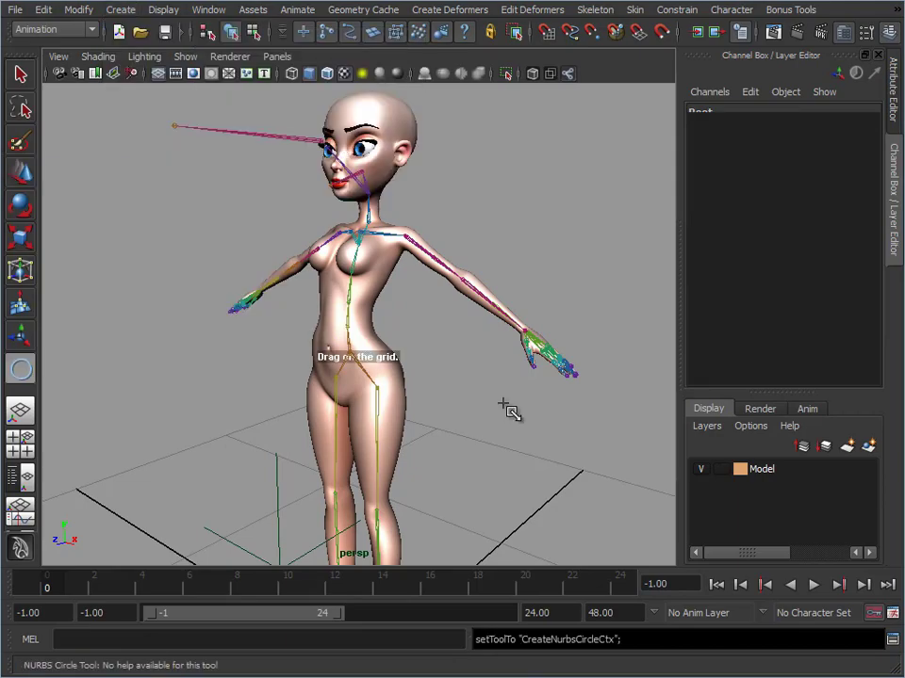
alt+right_drag(508, 410, 391, 421)
alt+middle_drag(383, 412, 398, 342)
drag(366, 377, 409, 430)
Move the circle up to the pelvis and snap it to the Root joint
key(w)
alt+right_drag(409, 431, 513, 314)
key(v)
middle_drag(364, 178, 350, 184)
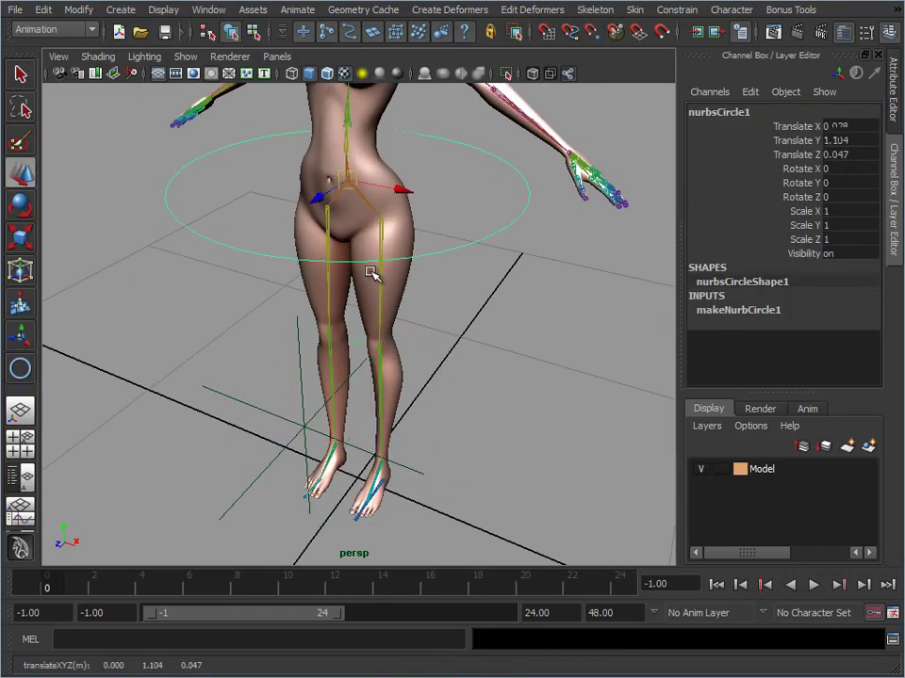
Parent-constrain the Root joint to the circle on all translate and rotate axes, with Maintain Offset off and weight 1
alt+drag(371, 272, 253, 232)
alt+middle_drag(253, 232, 314, 363)
alt+right_drag(314, 363, 435, 306)
alt+drag(435, 307, 472, 312)
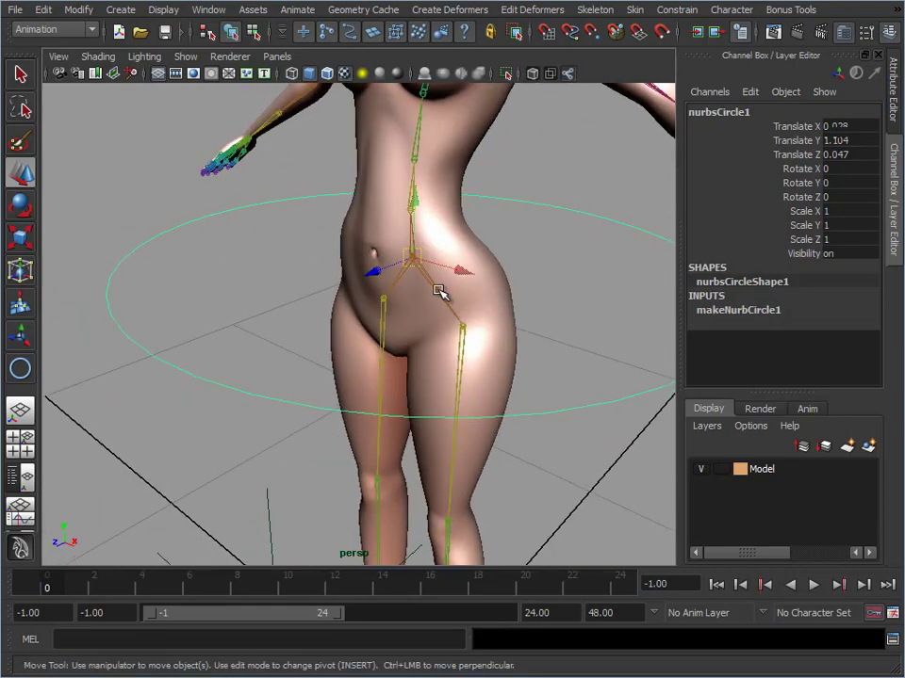
alt+drag(536, 339, 439, 302)
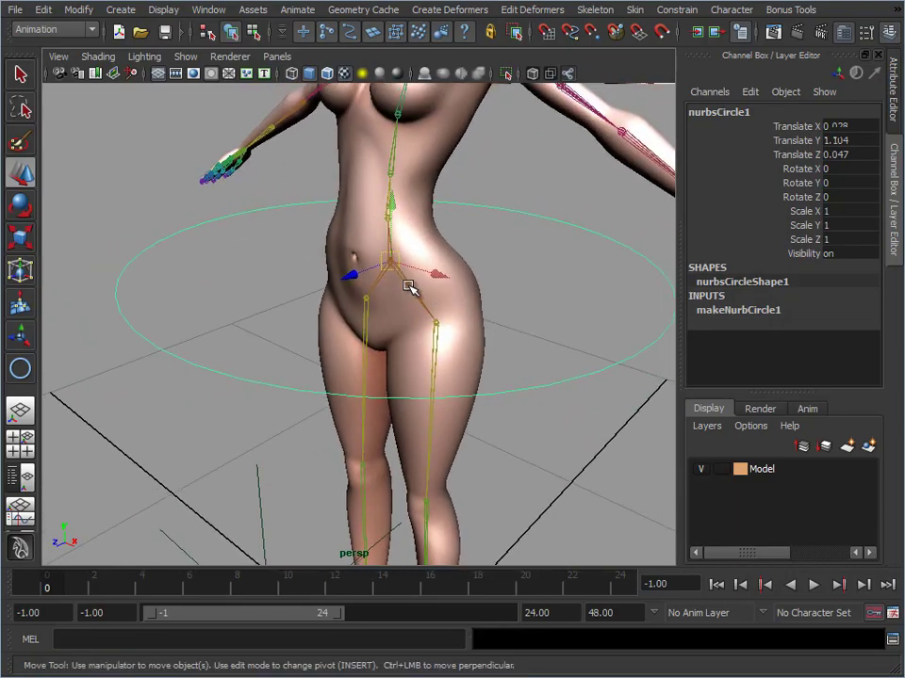
click(408, 287)
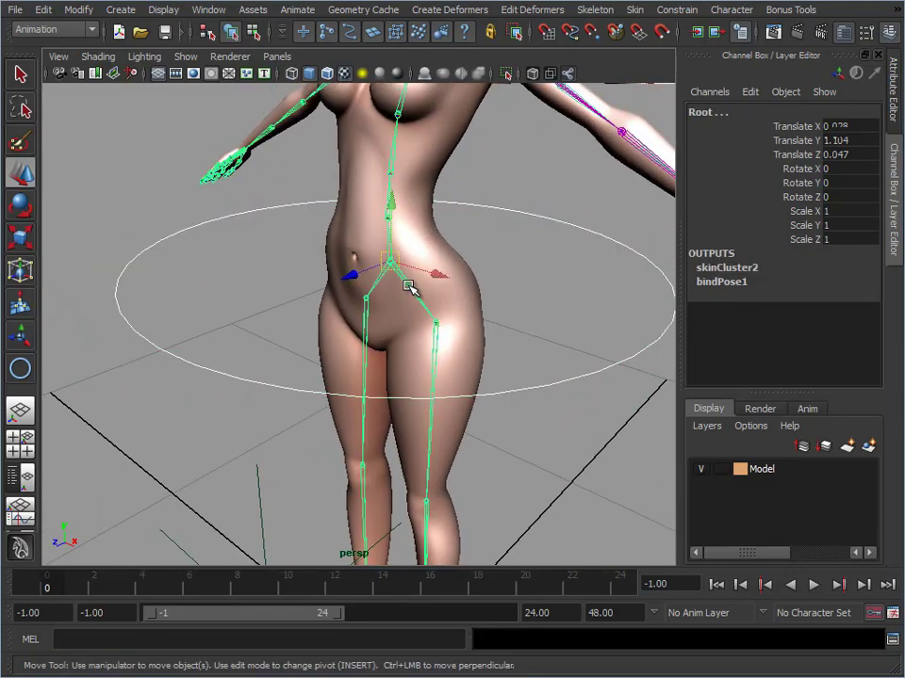
click(680, 11)
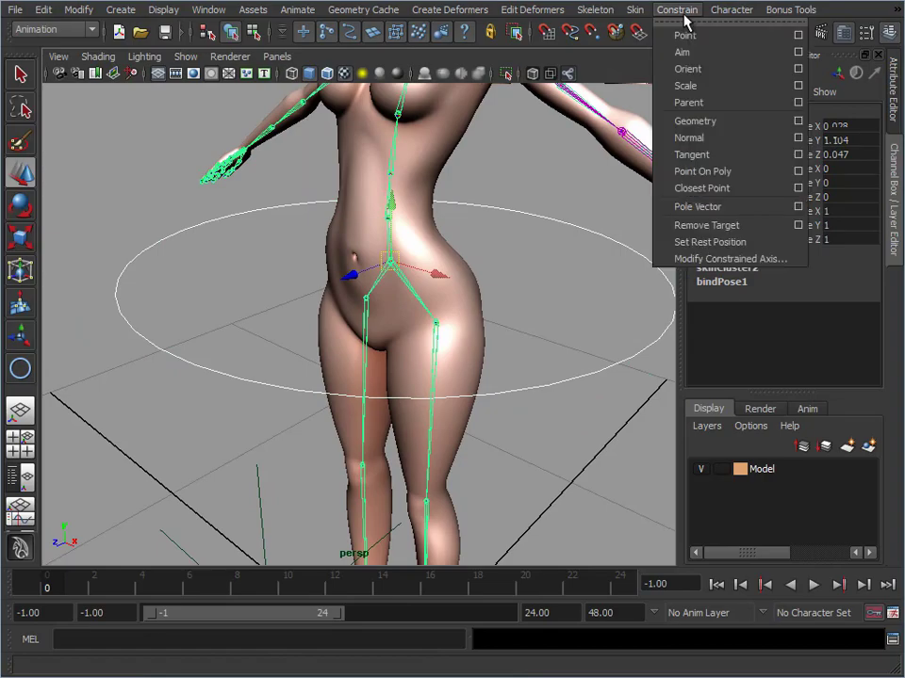
click(797, 102)
drag(510, 160, 750, 45)
alt+middle_drag(313, 246, 197, 266)
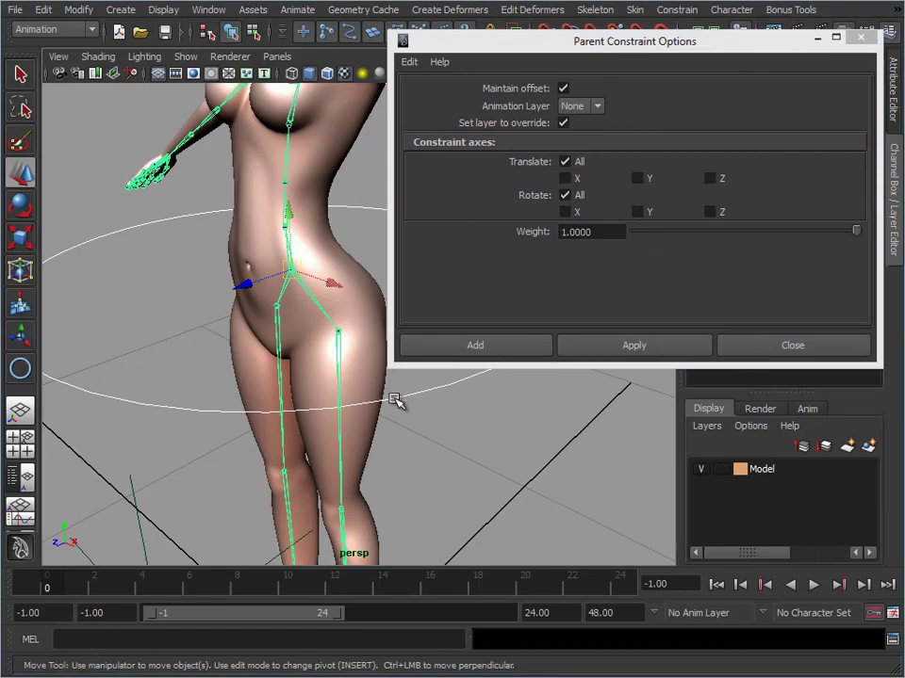
click(564, 89)
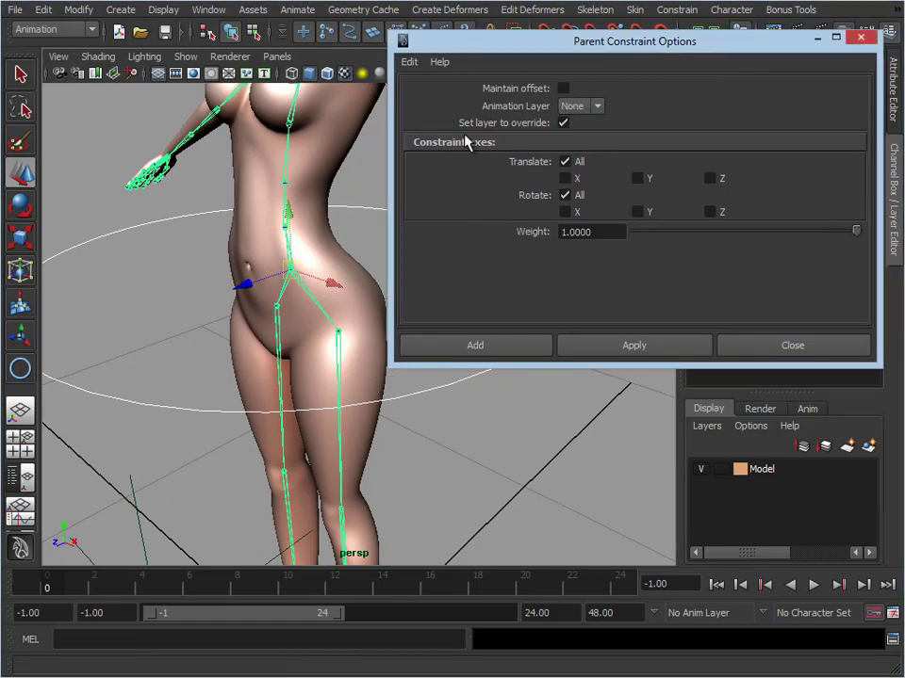
click(646, 351)
click(745, 355)
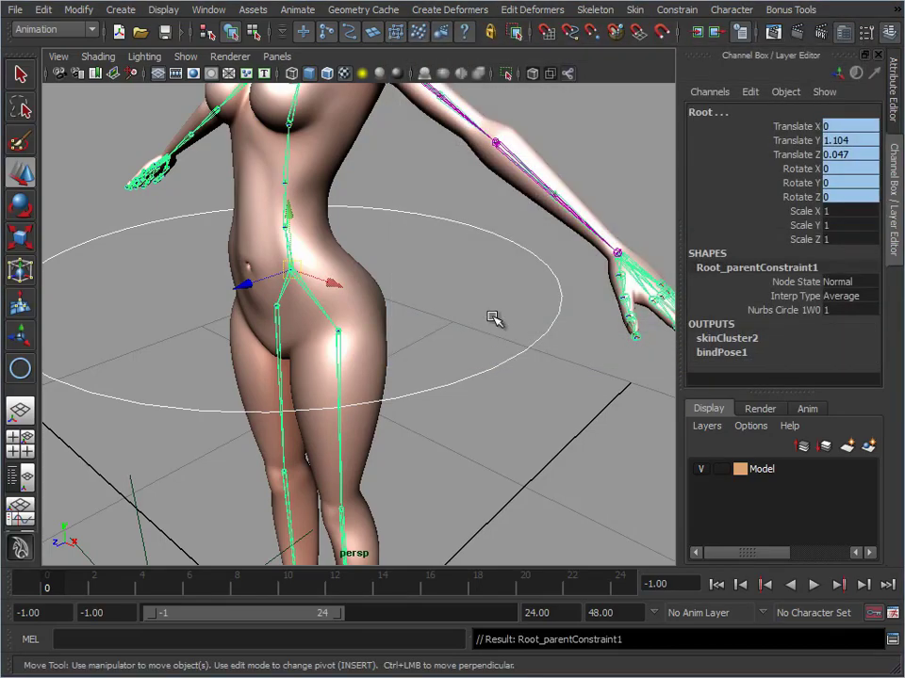
Hide the original skeleton by hiding the Root joint, keeping the circle and left arm control joints displayed
click(495, 414)
alt+right_drag(496, 417, 430, 323)
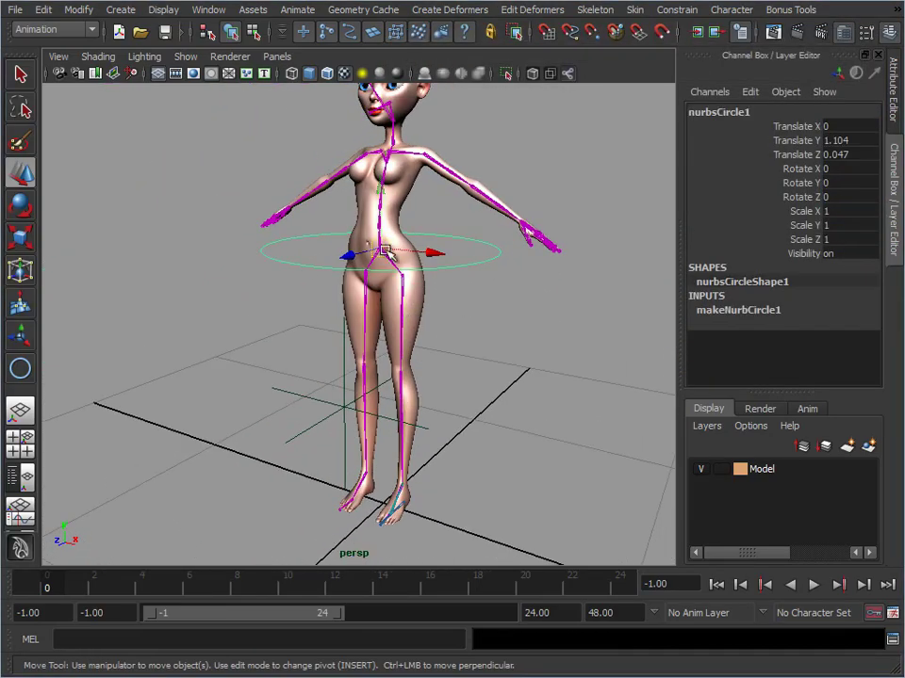
click(389, 260)
click(430, 287)
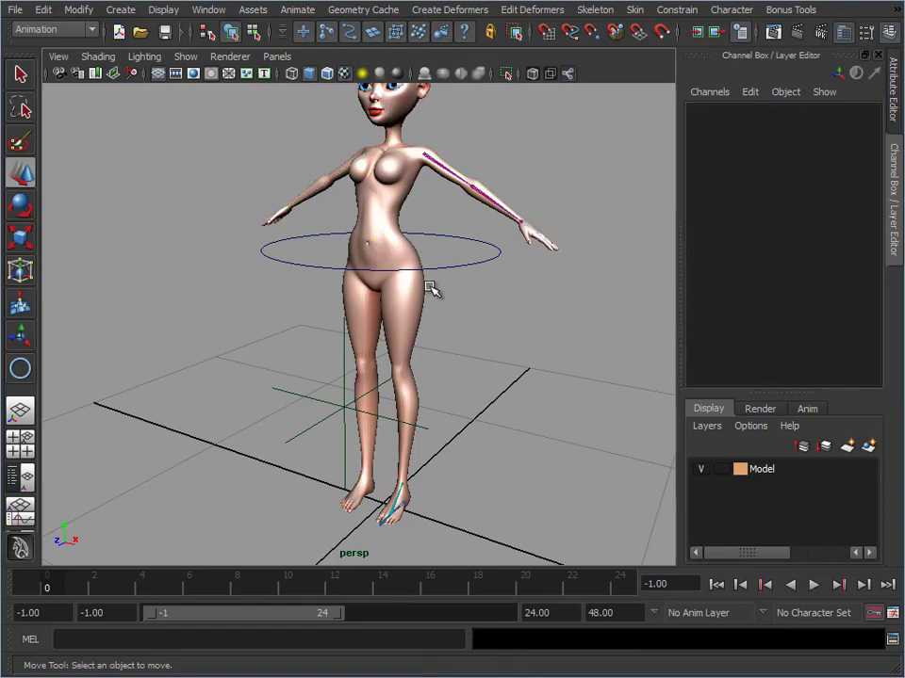
Test the pelvis circle by moving it and rotating it freely, undoing each change
alt+middle_drag(430, 229, 398, 275)
alt+middle_drag(425, 367, 445, 355)
alt+right_drag(445, 355, 380, 259)
click(454, 311)
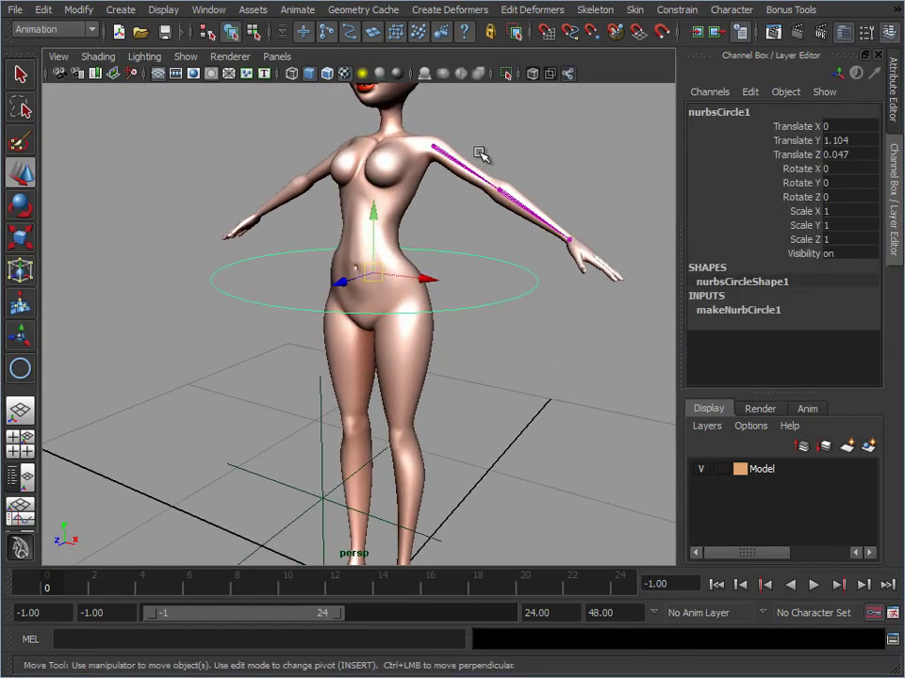
mouse_move(373, 275)
mouse_down()
mouse_move(374, 306)
mouse_move(319, 289)
mouse_move(378, 283)
mouse_up()
key(ctrl+z)
key(e)
drag(399, 240, 382, 277)
key(ctrl+z)
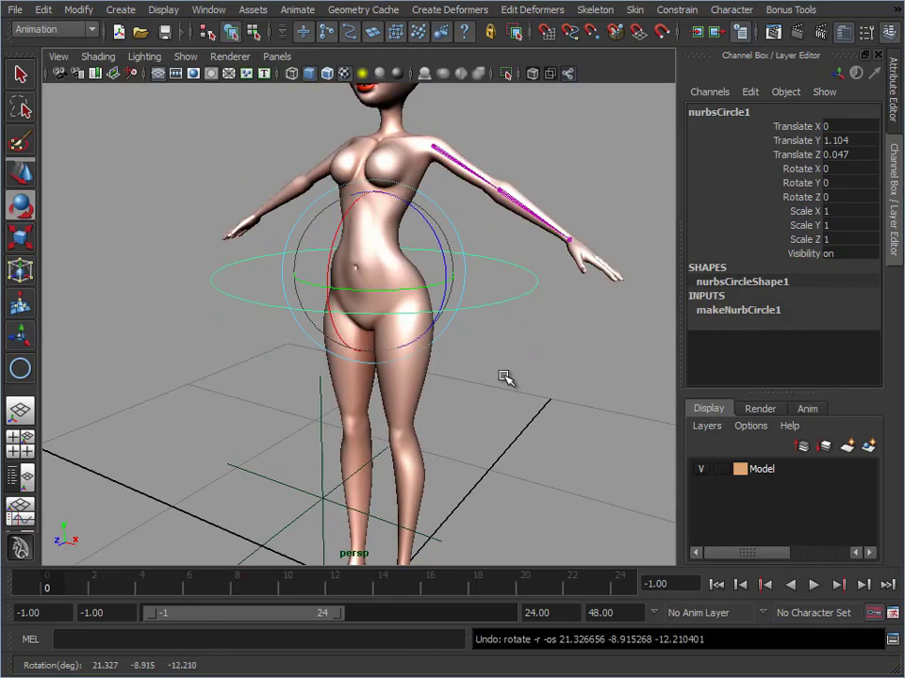
Examine the character, the pelvis circle and the left arm control joints from several angles, and clear the selection
alt+right_drag(506, 377, 450, 361)
alt+middle_drag(450, 360, 453, 314)
mouse_move(395, 285)
alt+mouse_down()
mouse_move(315, 307)
mouse_move(362, 315)
mouse_move(392, 302)
alt+mouse_up()
alt+right_drag(413, 332, 546, 332)
alt+middle_drag(349, 301, 314, 366)
alt+right_drag(448, 368, 363, 323)
alt+middle_drag(363, 324, 370, 261)
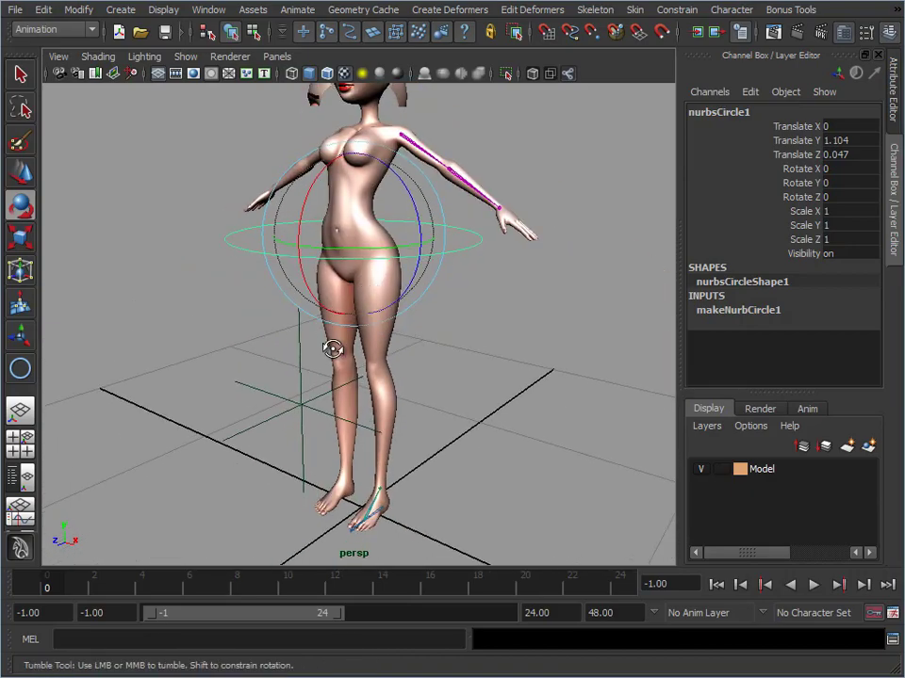
alt+right_drag(334, 347, 399, 357)
alt+drag(403, 343, 346, 351)
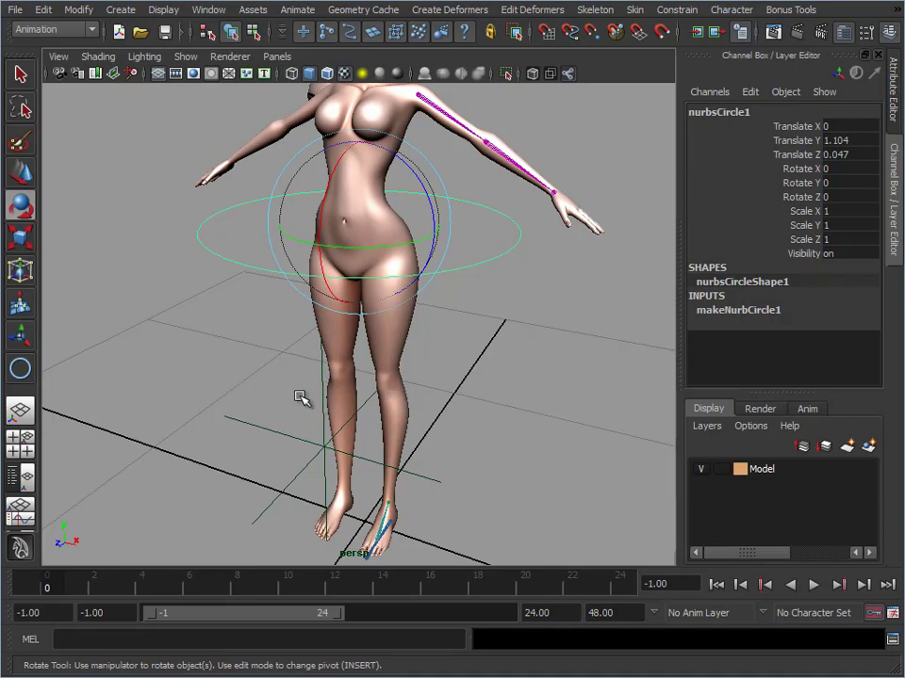
alt+drag(462, 400, 428, 329)
alt+middle_drag(428, 329, 410, 440)
alt+right_drag(410, 441, 353, 441)
alt+middle_drag(353, 441, 395, 297)
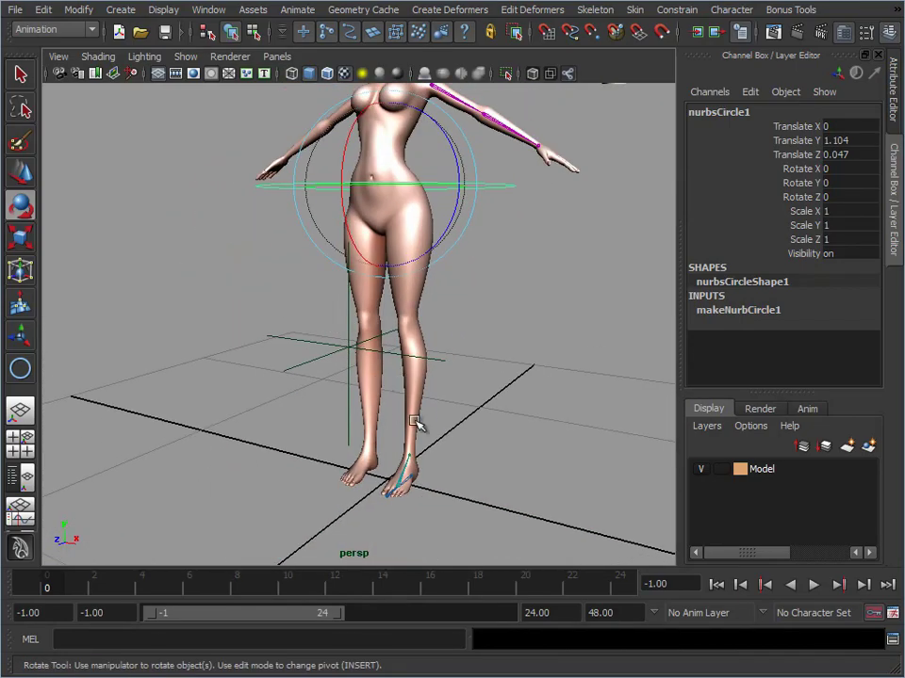
alt+middle_drag(410, 189, 384, 298)
alt+drag(379, 299, 476, 196)
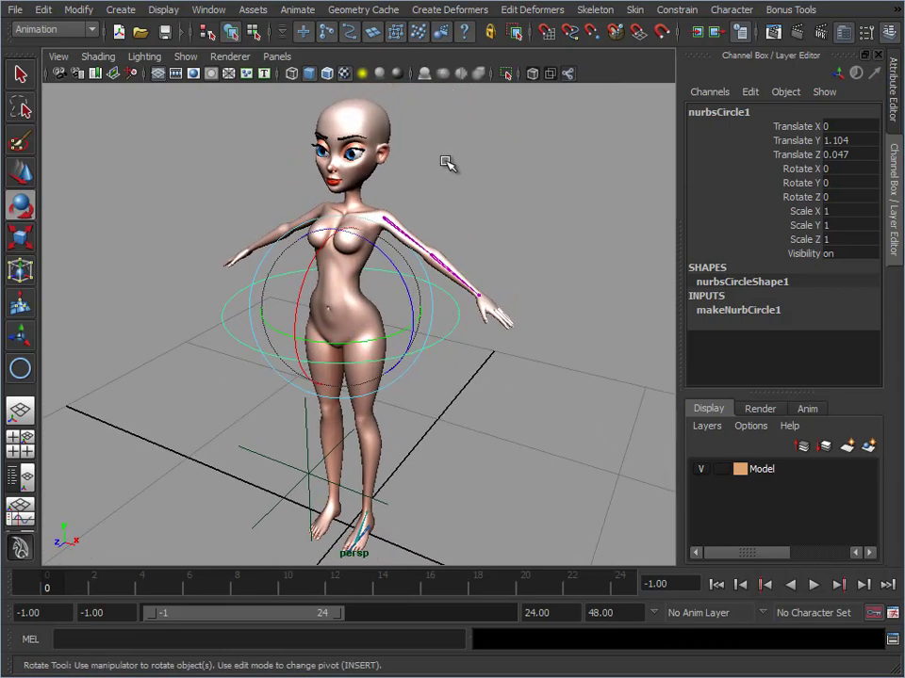
click(458, 155)
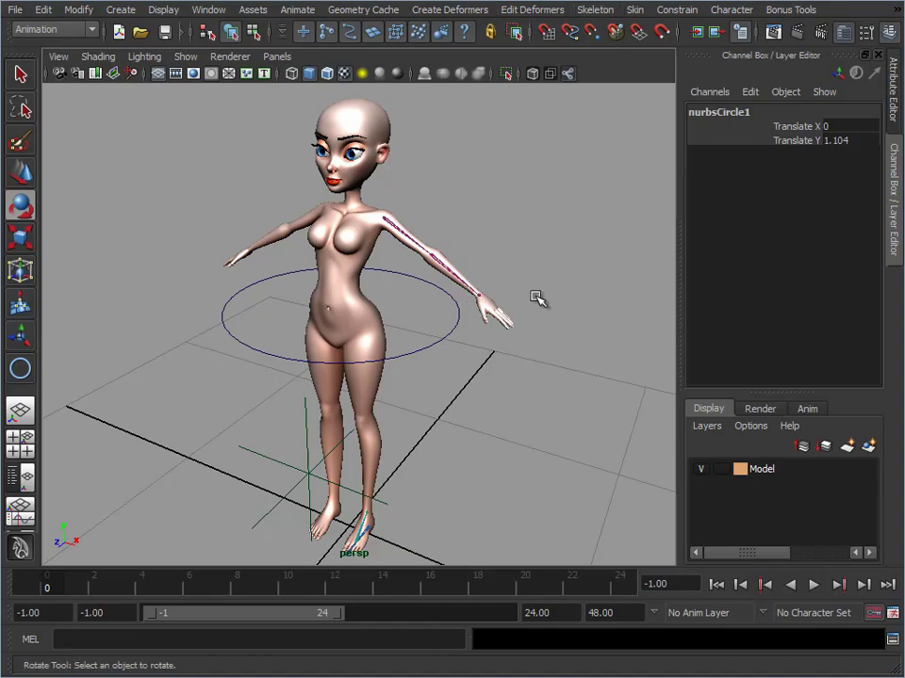
Redisplay the skeleton, rotate the pelvis circle about 3.6, 6.4 and -16.4 degrees in X, Y and Z, and undo the rotation
alt+drag(539, 299, 511, 252)
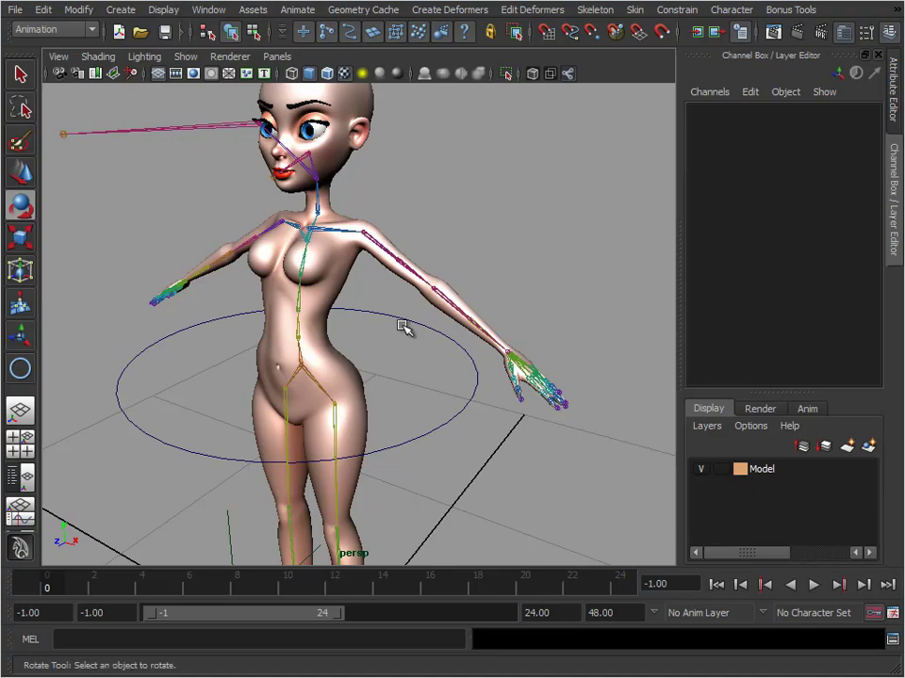
click(454, 424)
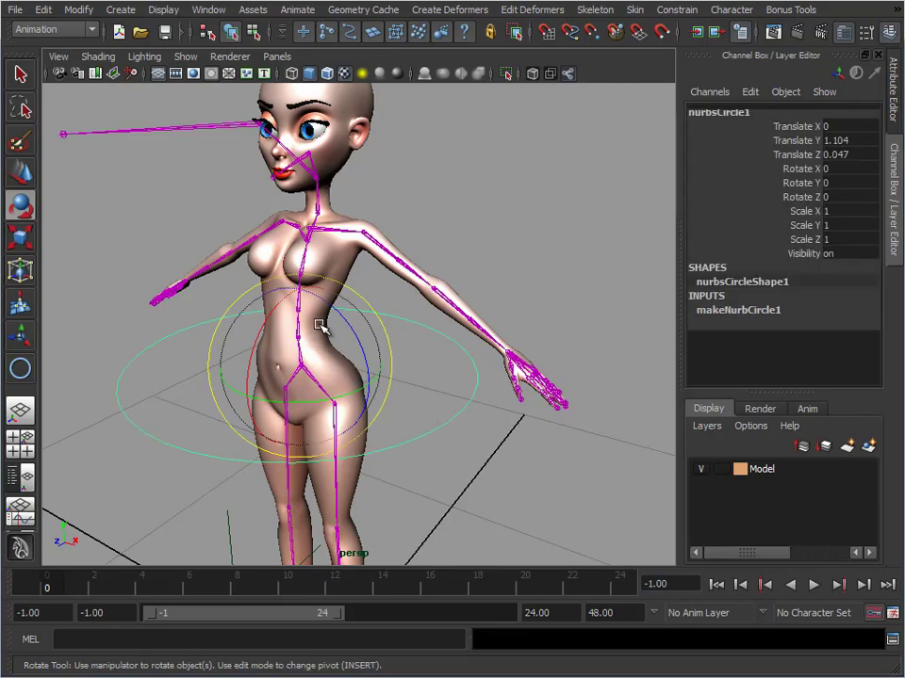
drag(325, 330, 396, 351)
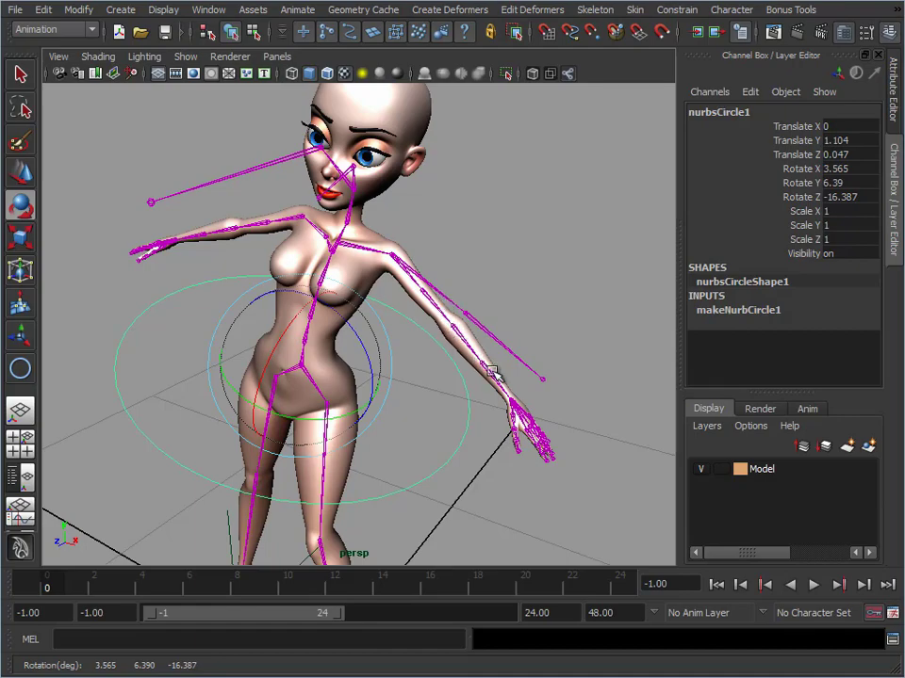
key(ctrl+z)
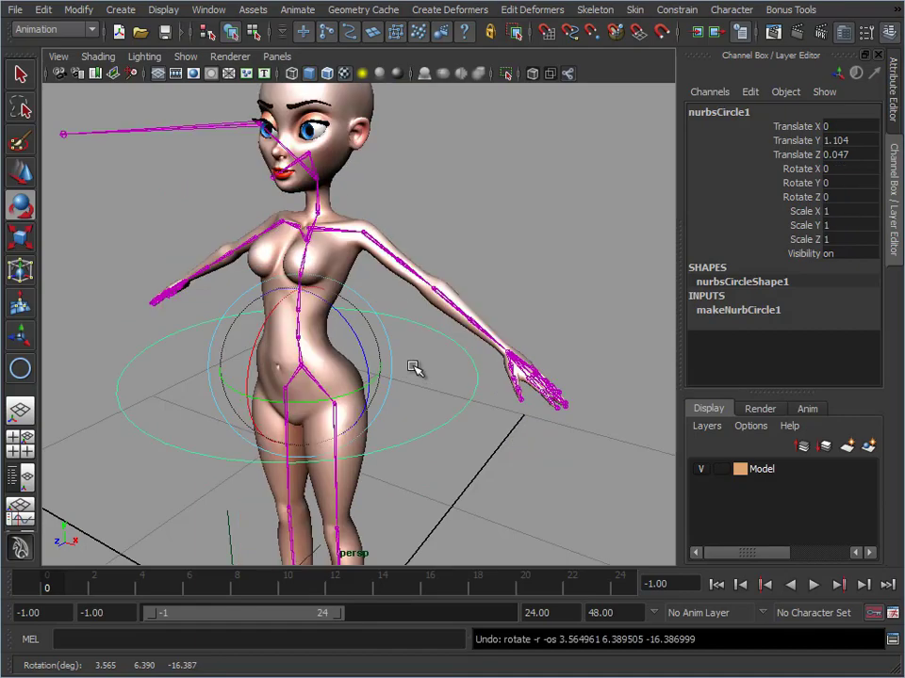
Examine the left shoulder area and inspect the channels of the L_Shoulder joint
alt+middle_drag(309, 345, 287, 373)
alt+right_drag(288, 373, 533, 354)
alt+middle_drag(427, 255, 459, 328)
alt+right_drag(459, 328, 499, 297)
click(394, 236)
alt+right_drag(575, 256, 499, 271)
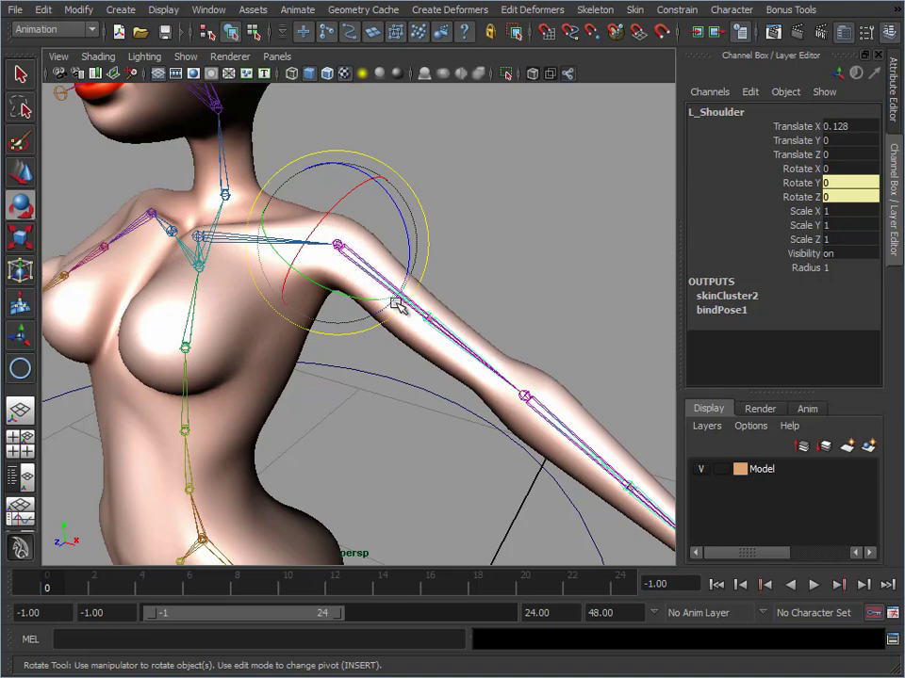
key(w)
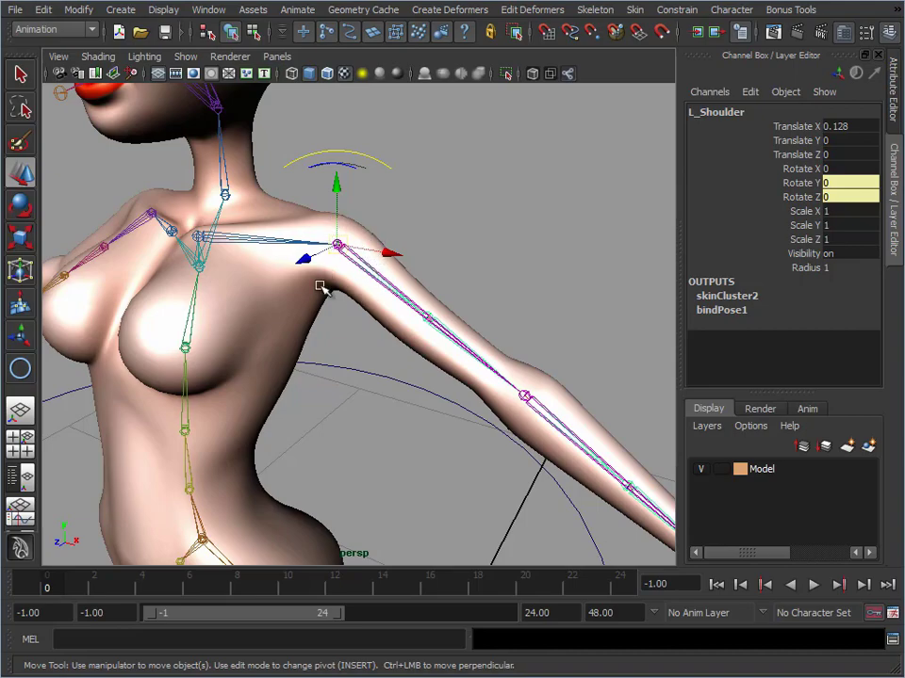
Break the connections on Translate X, Y and Z of the L_ConShoulder joint
alt+middle_drag(379, 299, 383, 293)
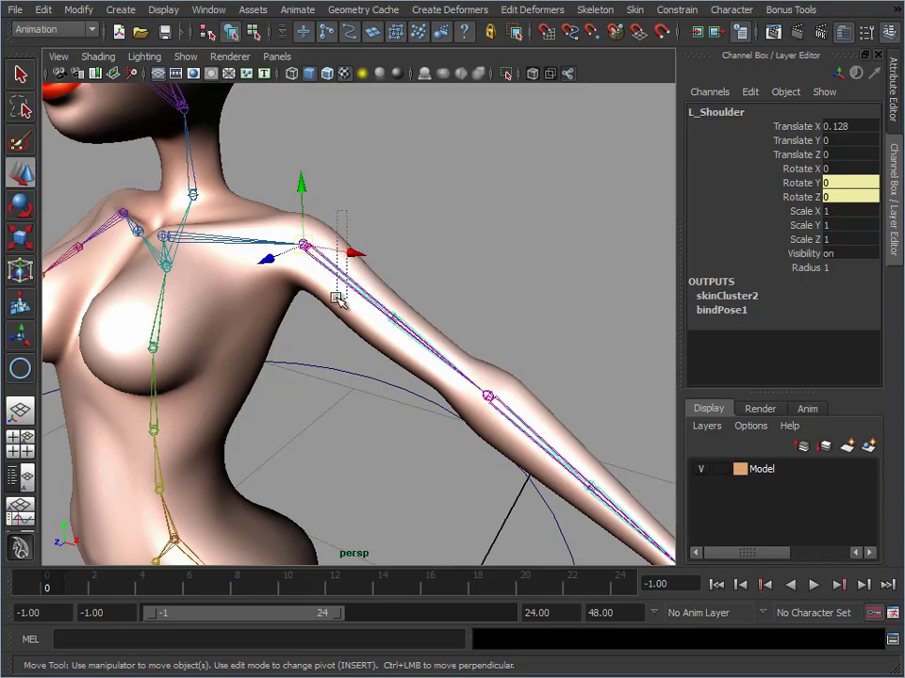
click(336, 296)
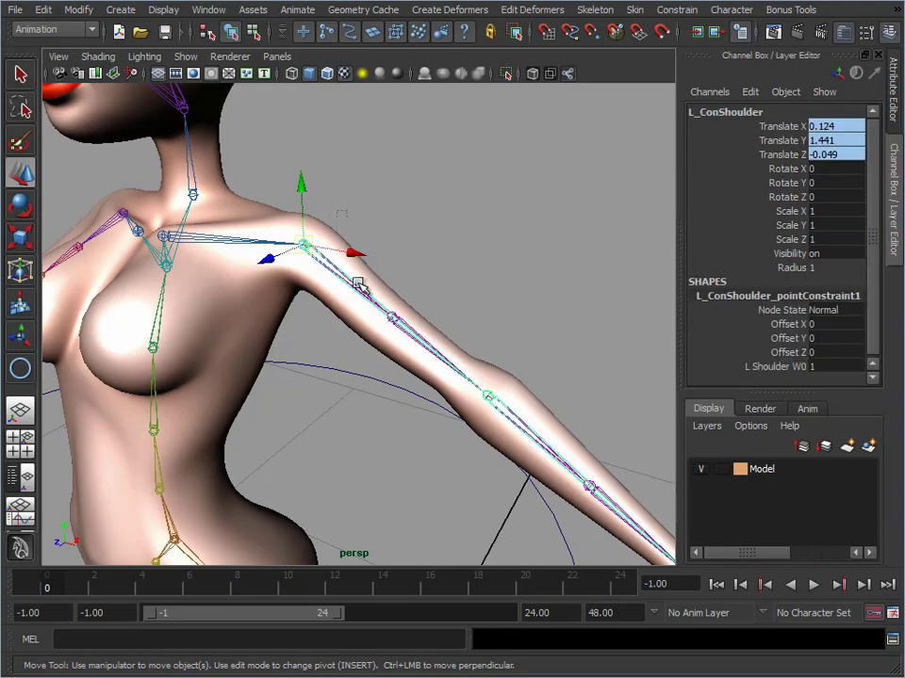
drag(775, 157, 772, 125)
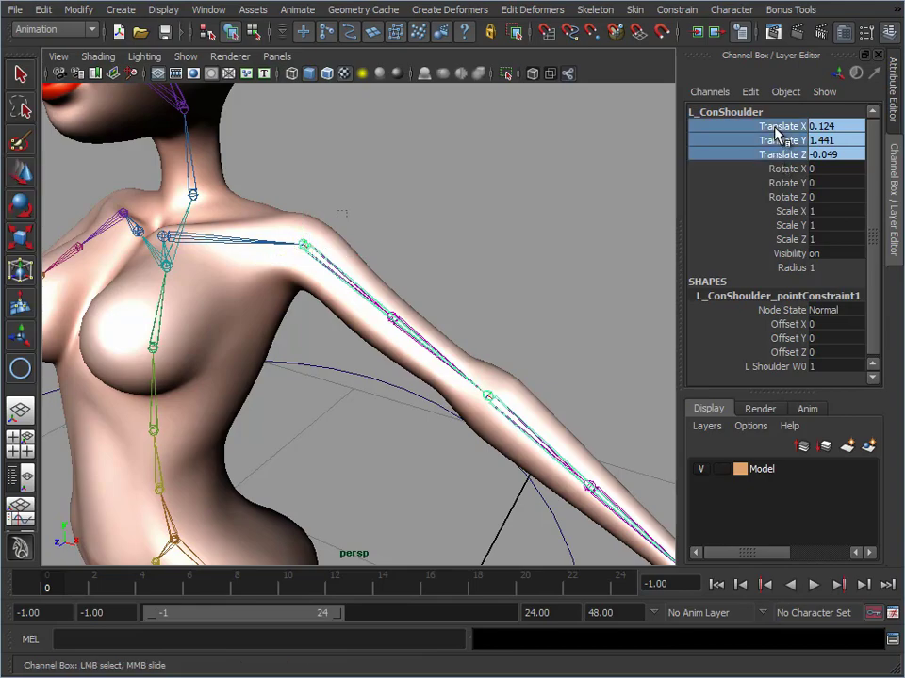
right_drag(772, 125, 776, 273)
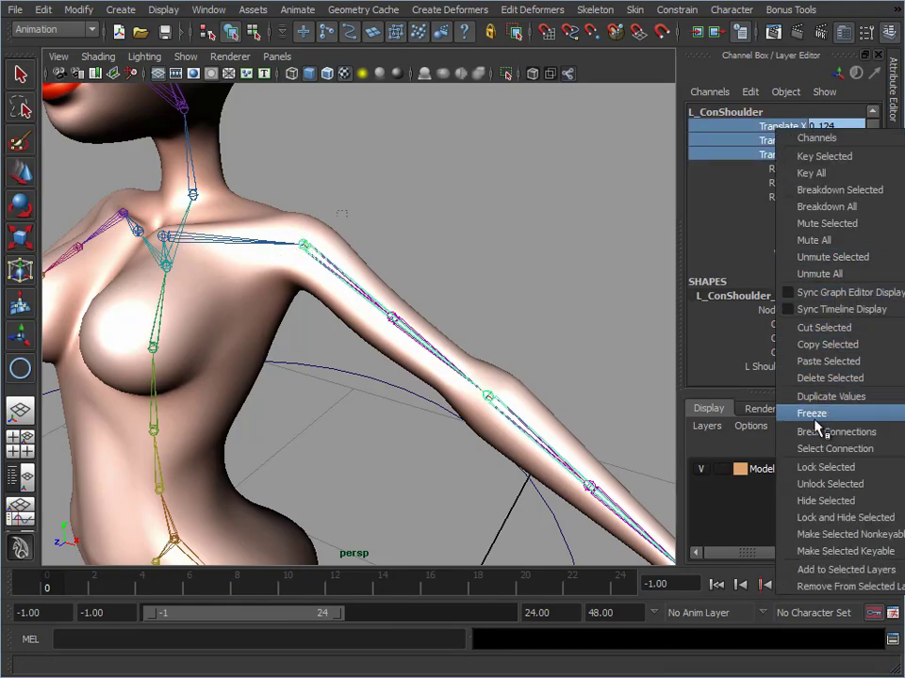
click(827, 379)
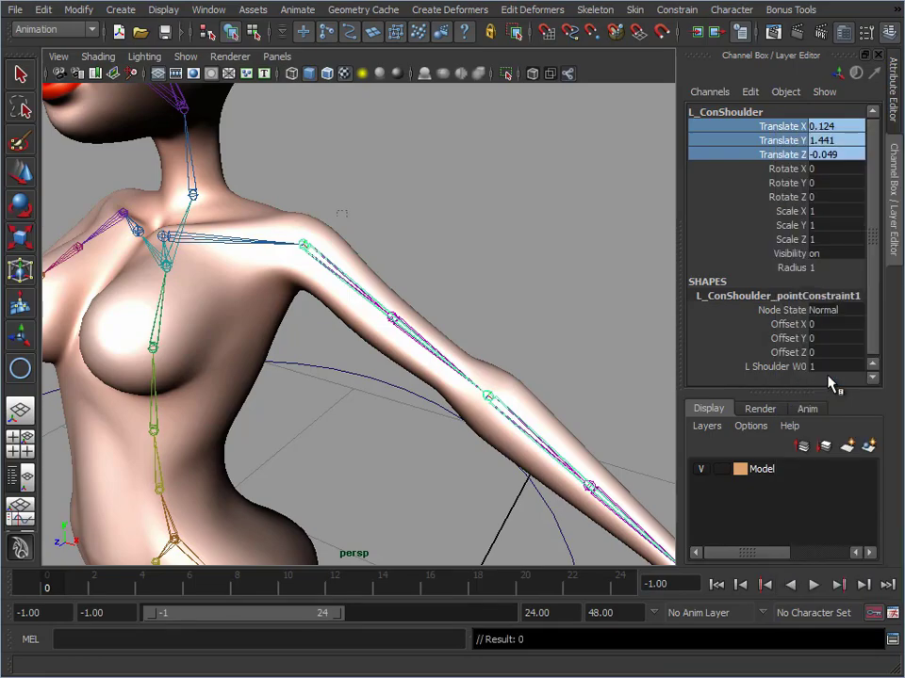
right_click(801, 299)
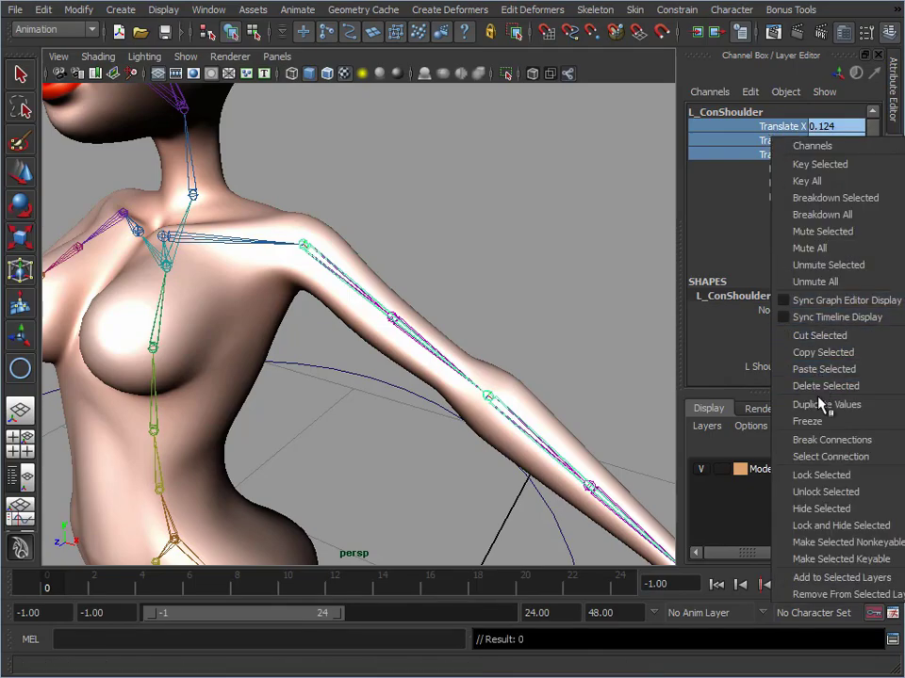
click(819, 441)
Move the L_ConShoulder joint chain up above the left arm to a Translate Y of 1.519
alt+drag(387, 277, 397, 267)
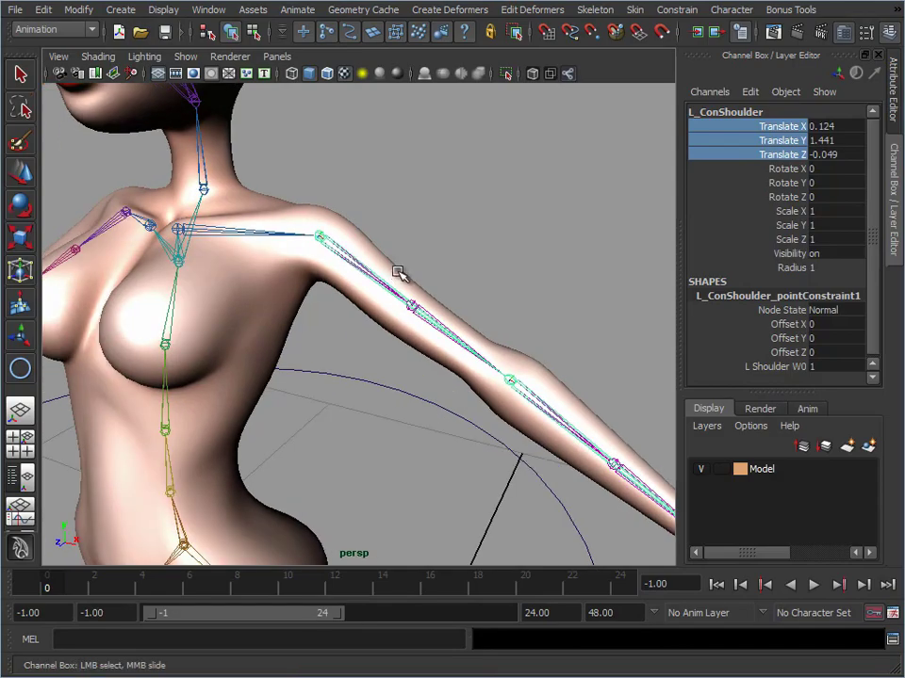
key(w)
drag(317, 170, 319, 81)
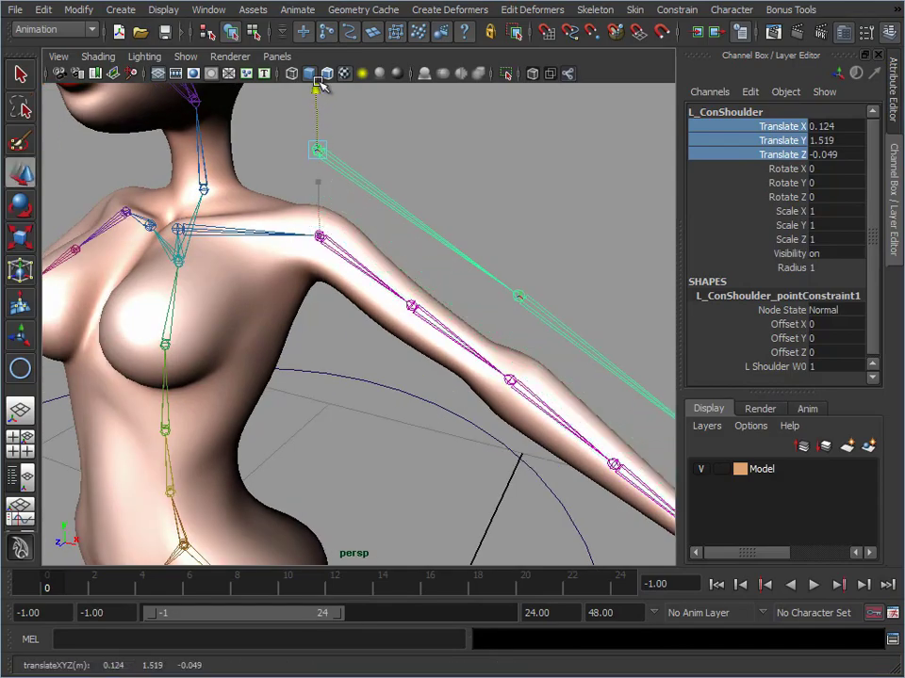
Break the connections on Rotate Y and Rotate Z of the L_Shoulder joint
drag(794, 198, 808, 184)
right_click(807, 183)
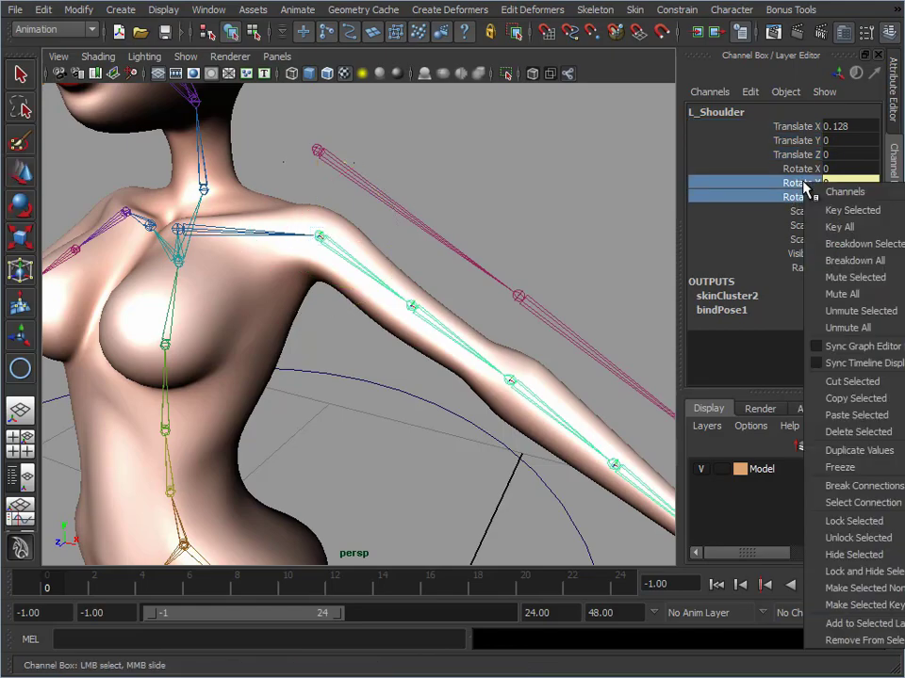
click(847, 486)
Test-rotate L_ConShoulder about 8.8 degrees in X and about -10 degrees in Y, undoing each rotation
click(380, 196)
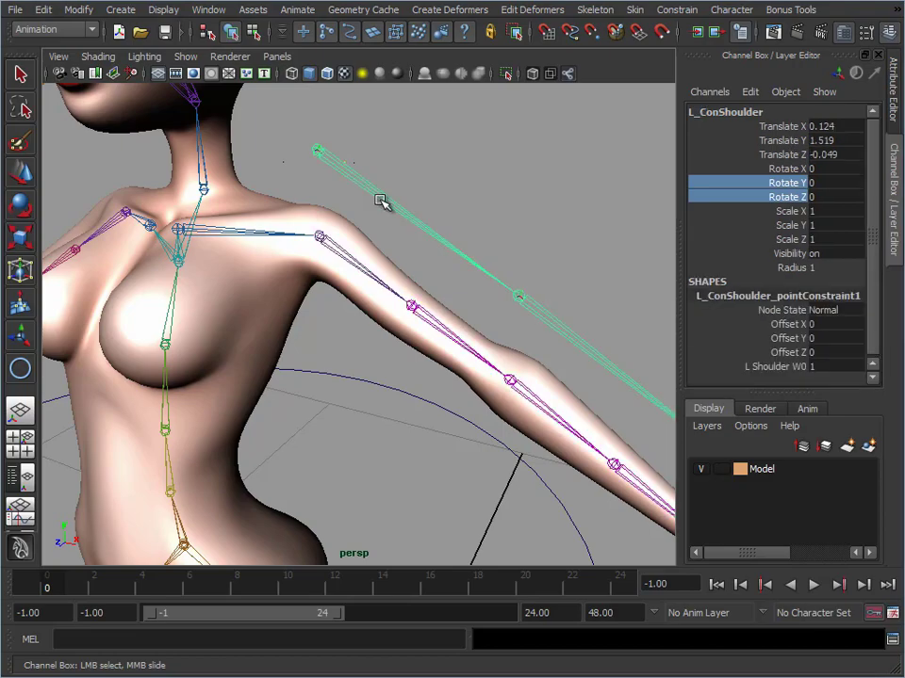
key(e)
drag(304, 121, 304, 140)
key(ctrl+z)
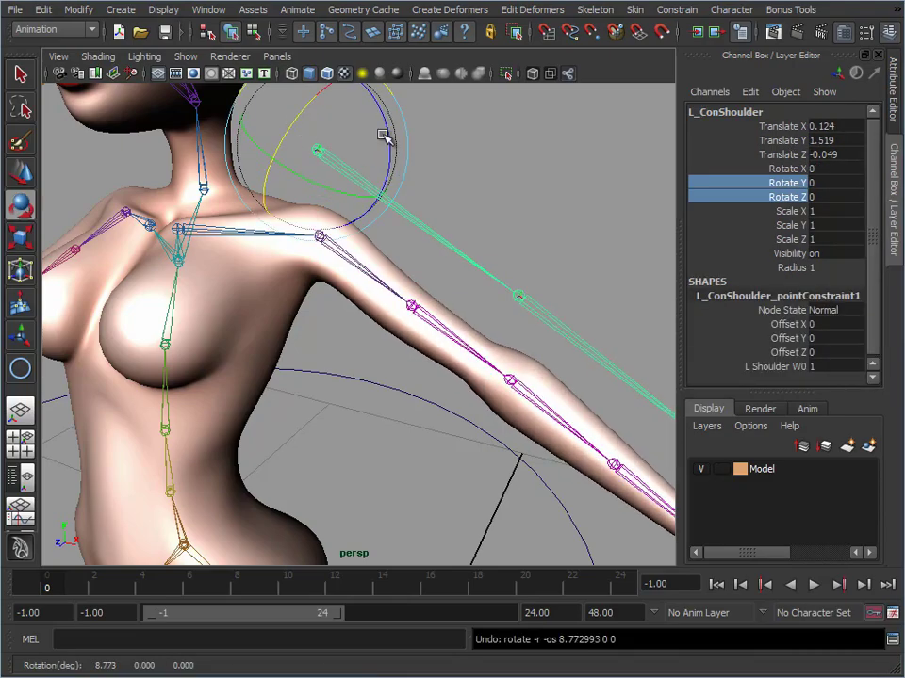
alt+right_drag(471, 200, 427, 212)
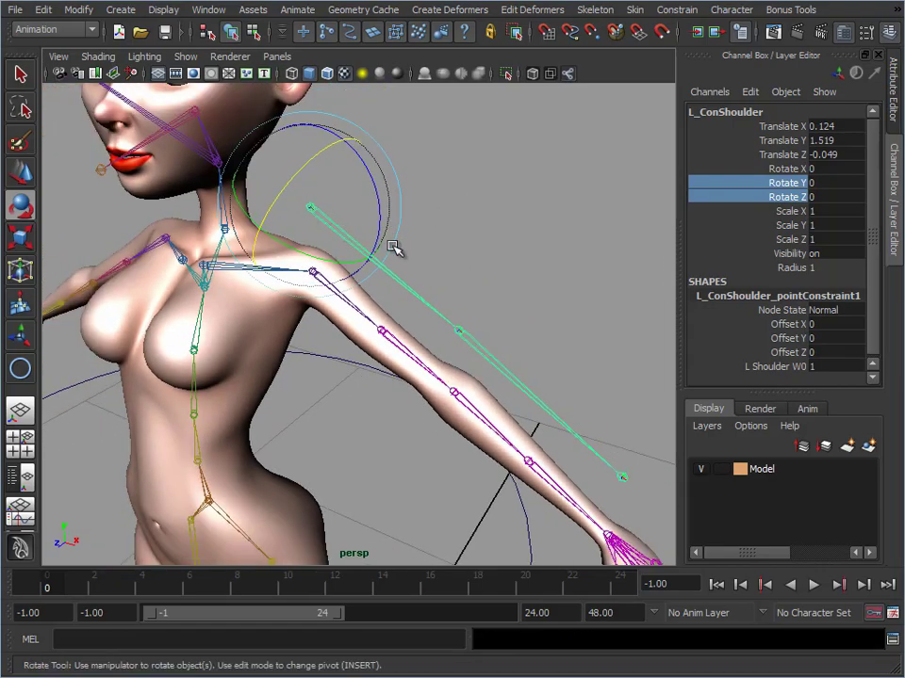
drag(340, 261, 333, 258)
key(ctrl+z)
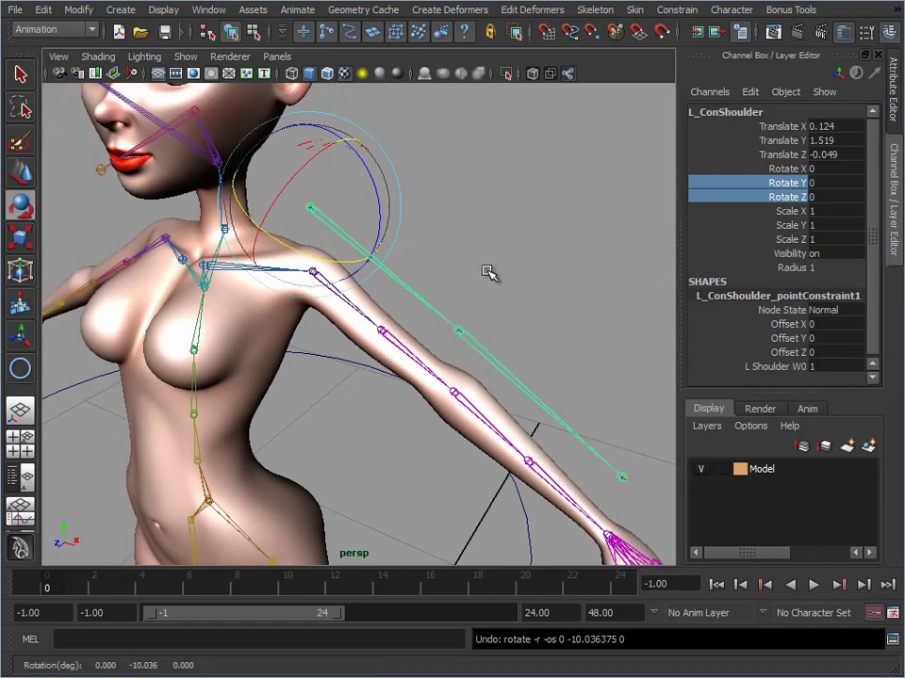
Orient-constrain L_Shoulder to L_ConShoulder on the Y and Z axes only, with Maintain offset off
click(489, 273)
click(356, 244)
key(w)
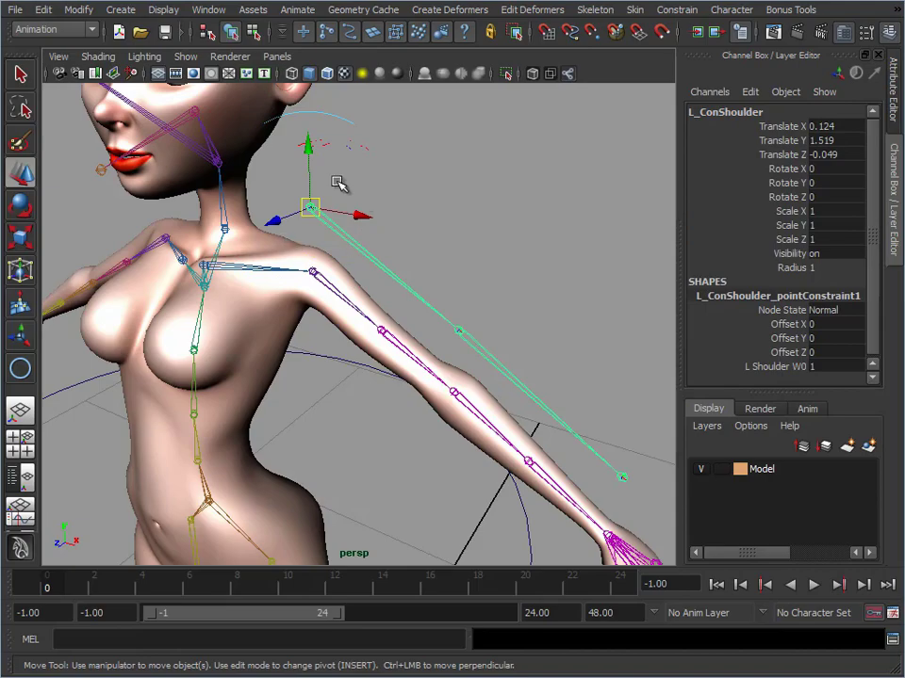
click(328, 281)
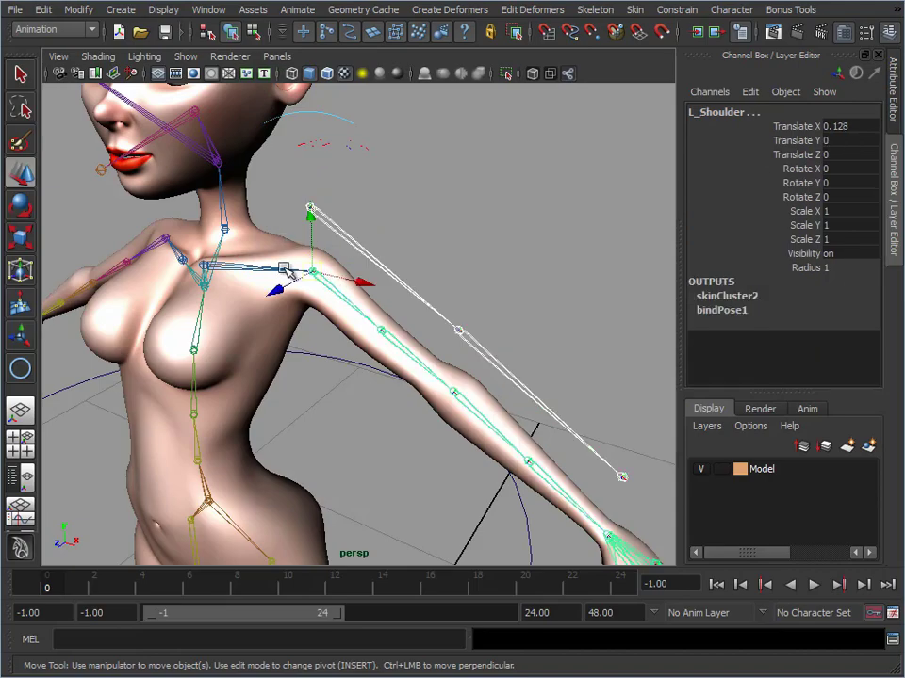
click(683, 13)
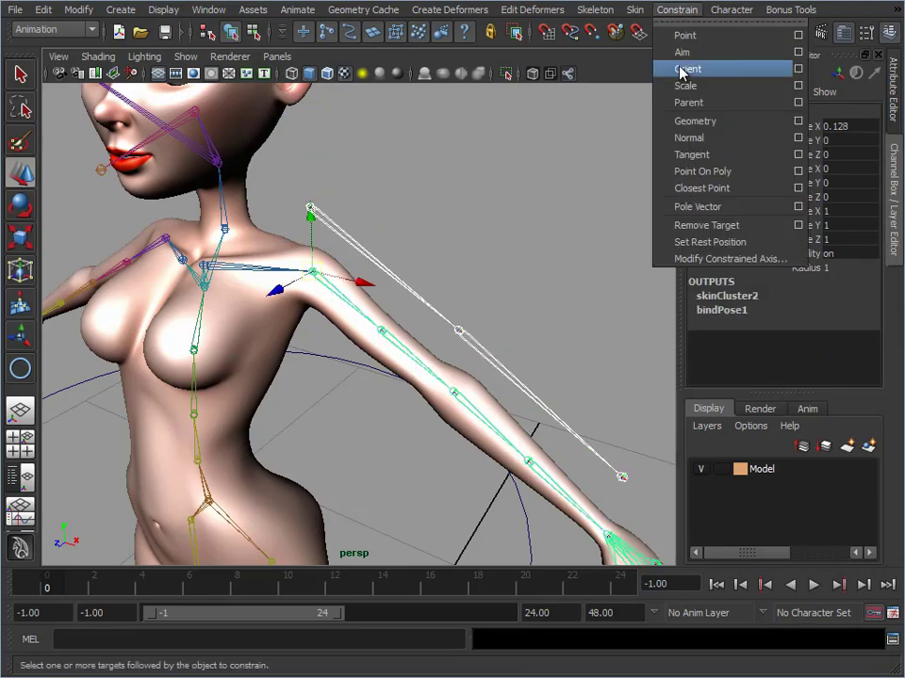
click(797, 70)
drag(436, 161, 674, 57)
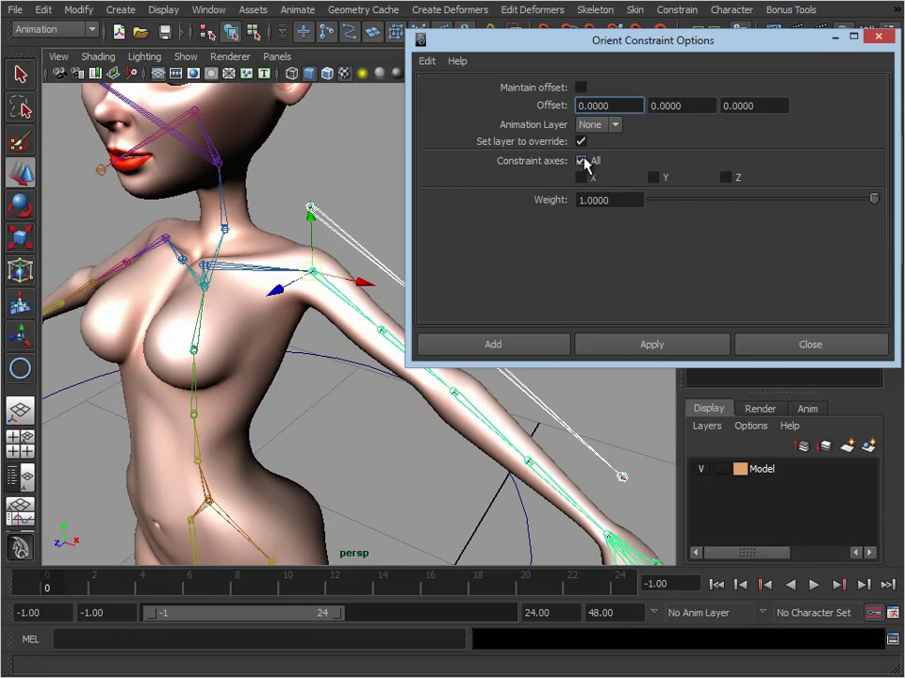
alt+drag(297, 228, 271, 194)
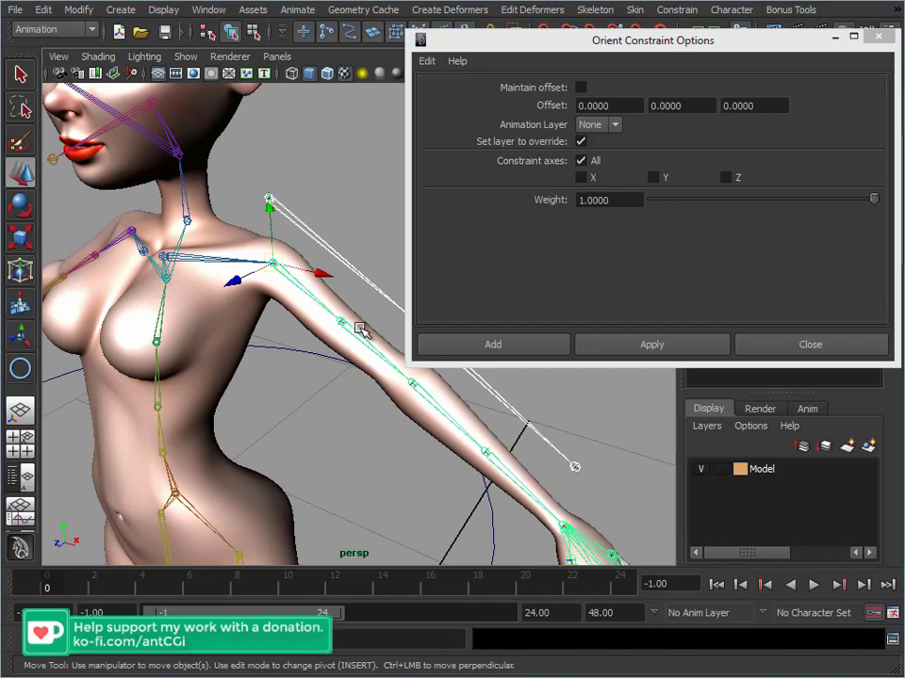
click(652, 177)
click(725, 178)
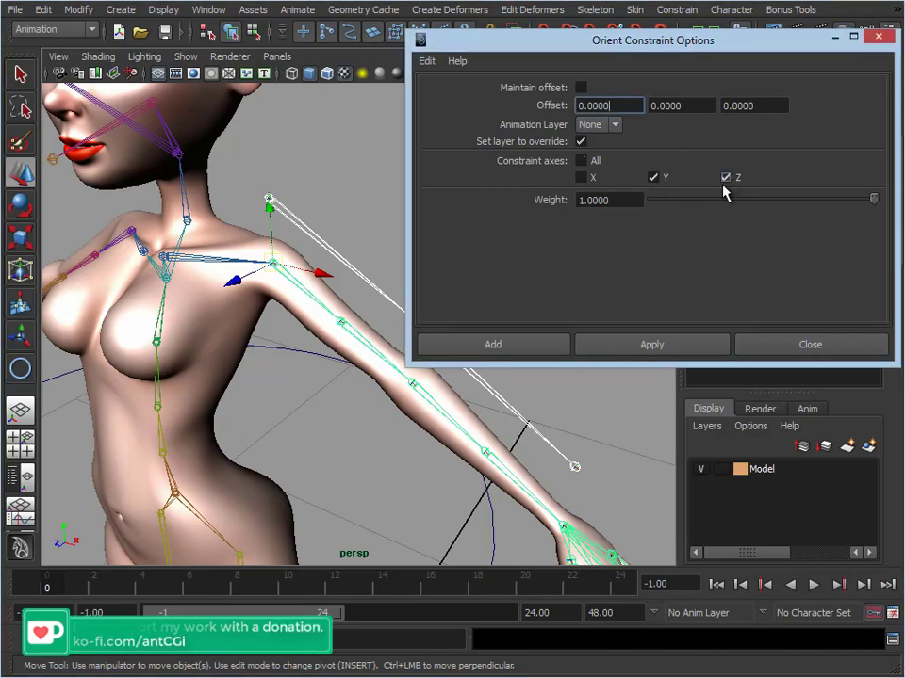
click(518, 343)
Test the orient constraint by rotating L_ConShoulder around different axes, including about -12.8 degrees in Z, undoing each rotation
click(320, 243)
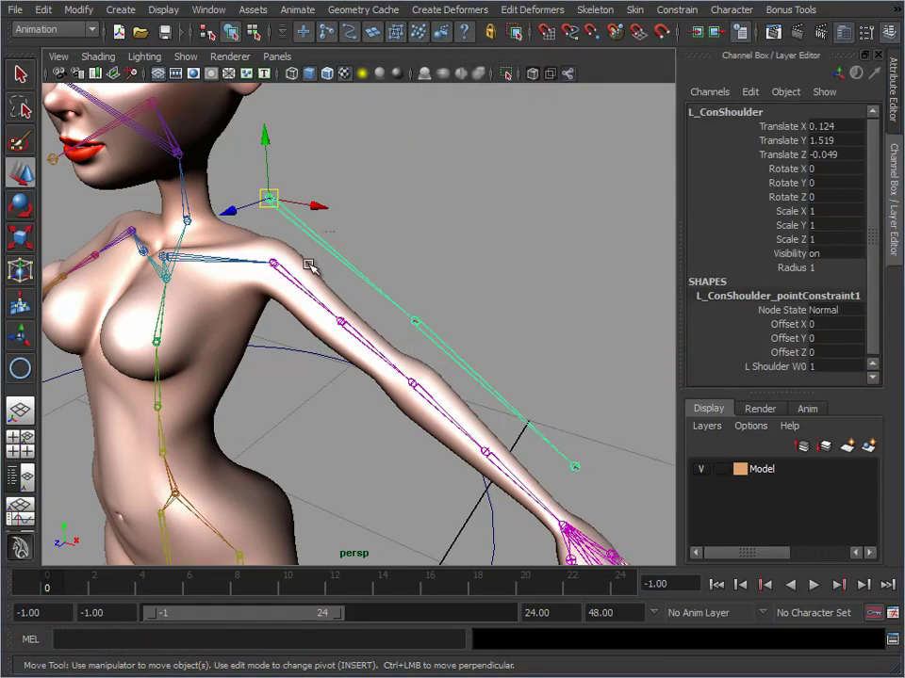
key(e)
drag(267, 248, 295, 239)
key(ctrl+z)
mouse_move(335, 182)
mouse_down()
mouse_move(329, 196)
mouse_move(337, 177)
mouse_move(343, 196)
mouse_up()
key(ctrl+z)
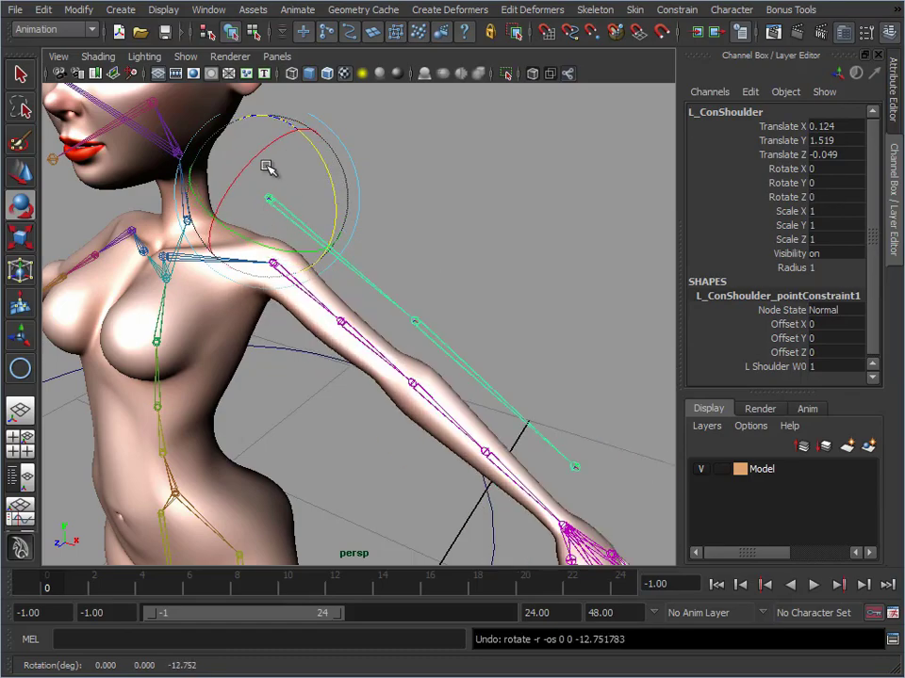
mouse_move(263, 156)
mouse_down()
mouse_move(235, 188)
mouse_move(264, 157)
mouse_up()
key(ctrl+z)
Point-constrain L_ConShoulder to the L_Shoulder joint
alt+right_drag(396, 330, 337, 258)
alt+drag(337, 258, 377, 300)
alt+middle_drag(371, 344, 376, 404)
alt+right_drag(376, 404, 545, 299)
key(w)
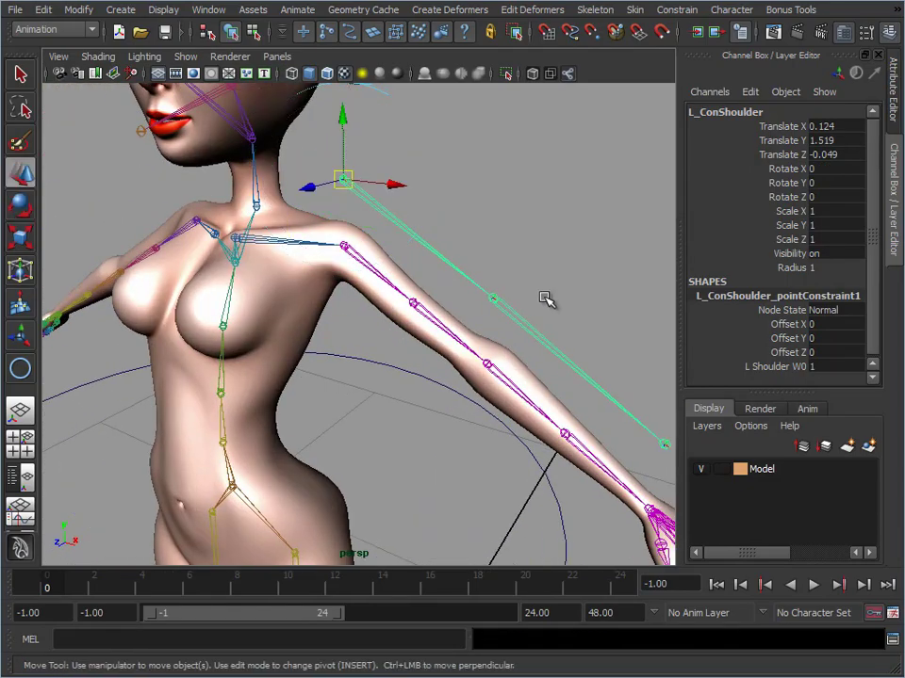
click(362, 254)
click(366, 195)
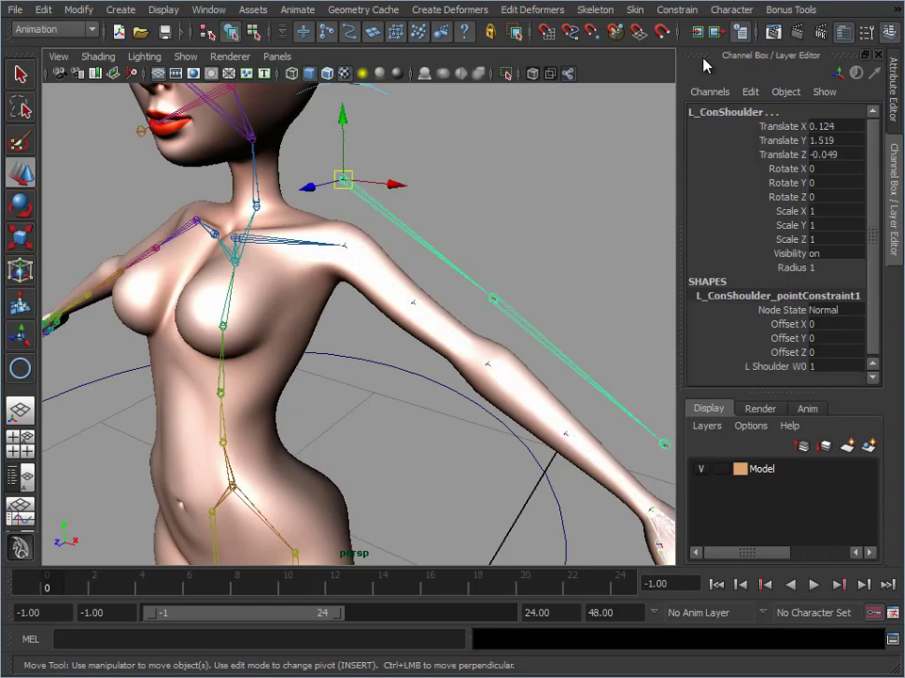
click(722, 9)
mouse_move(688, 11)
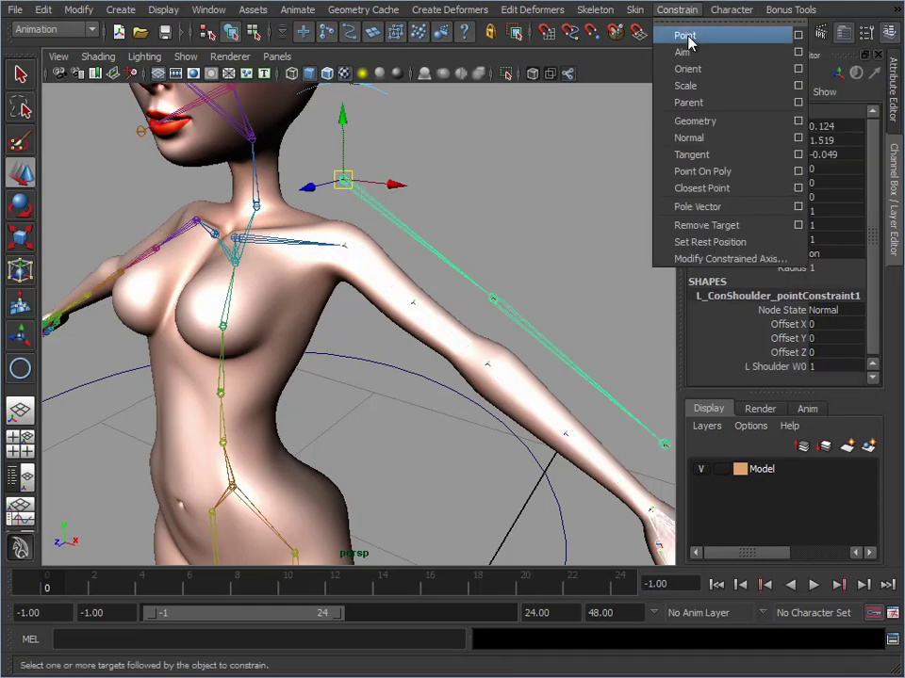
click(685, 36)
Rotate the pelvis circle about -17.6 degrees in Z
alt+drag(436, 288, 388, 241)
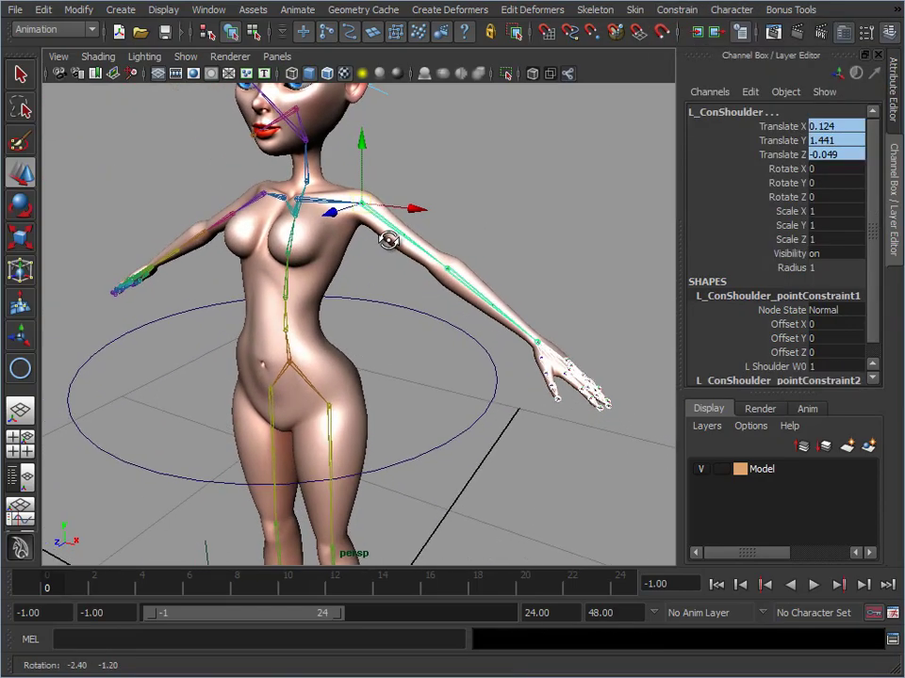
click(489, 403)
alt+right_drag(539, 456, 478, 438)
key(e)
drag(352, 340, 355, 371)
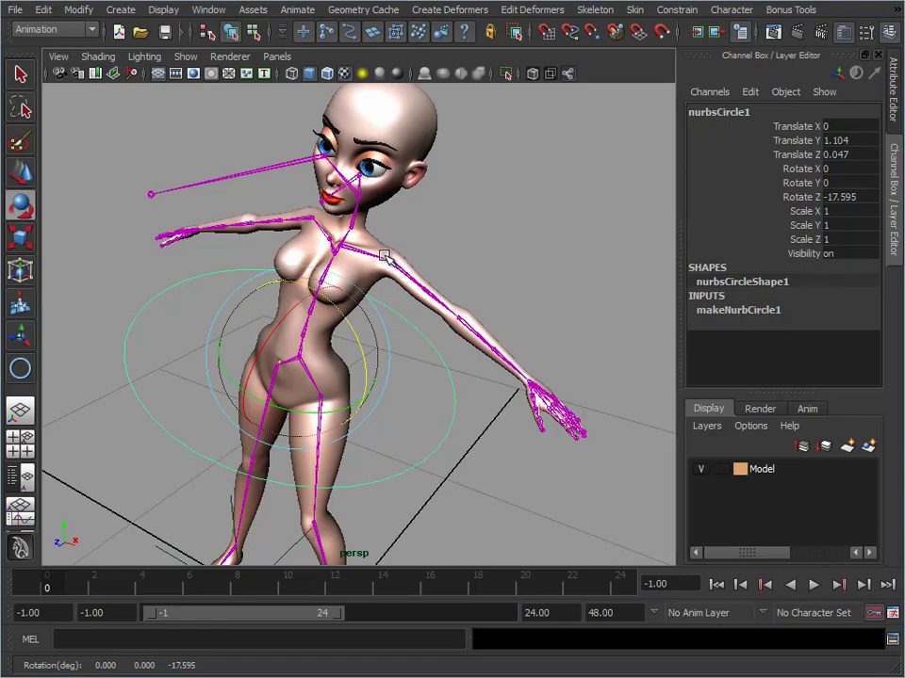
Examine how the left arm joints follow the tilted body, and clear the selection
alt+drag(449, 280, 501, 272)
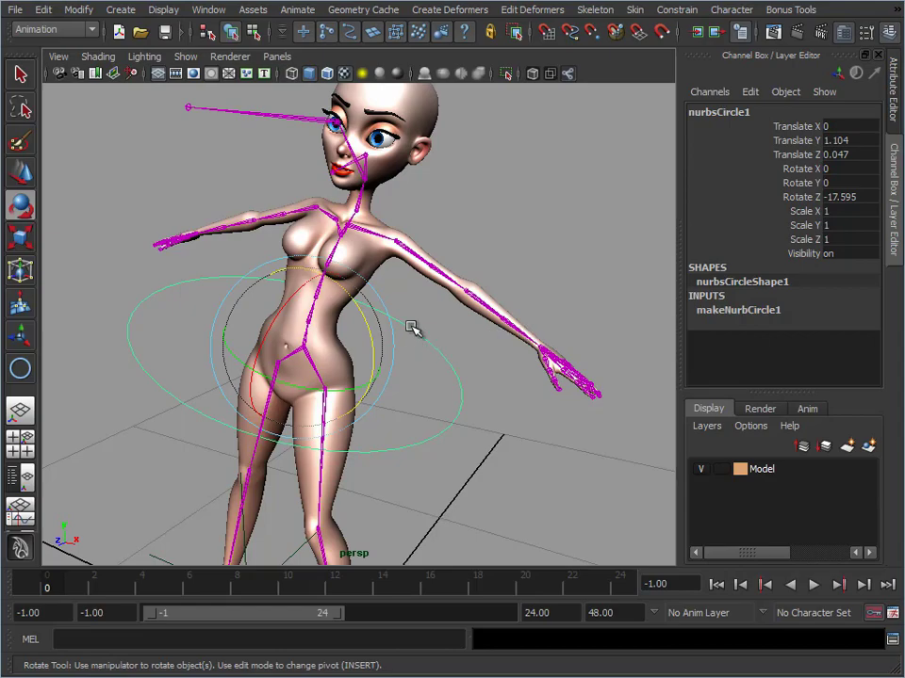
alt+middle_drag(355, 335, 312, 282)
alt+right_drag(313, 282, 398, 151)
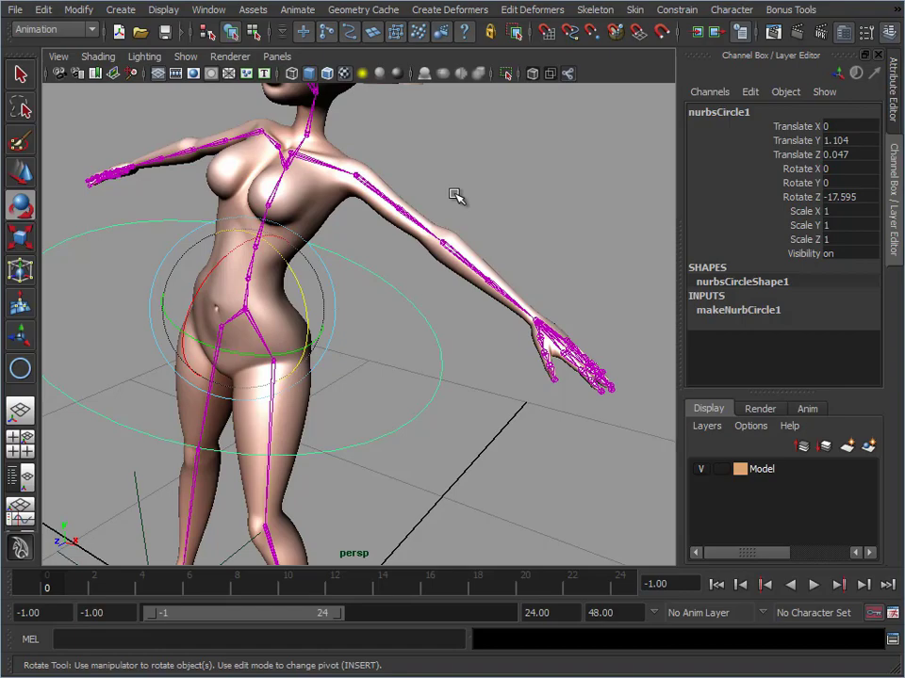
click(677, 10)
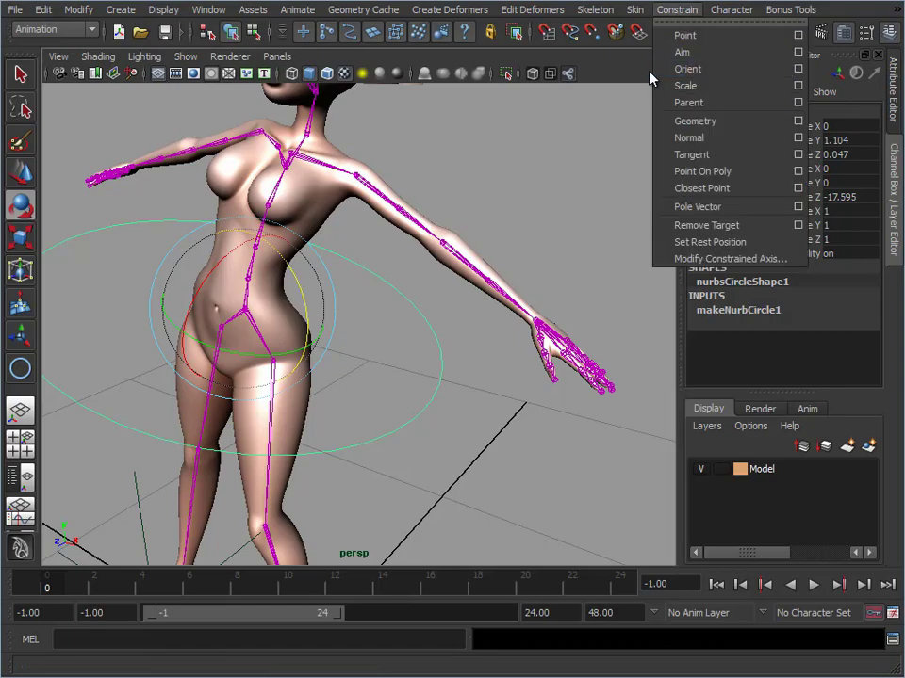
click(682, 68)
click(337, 243)
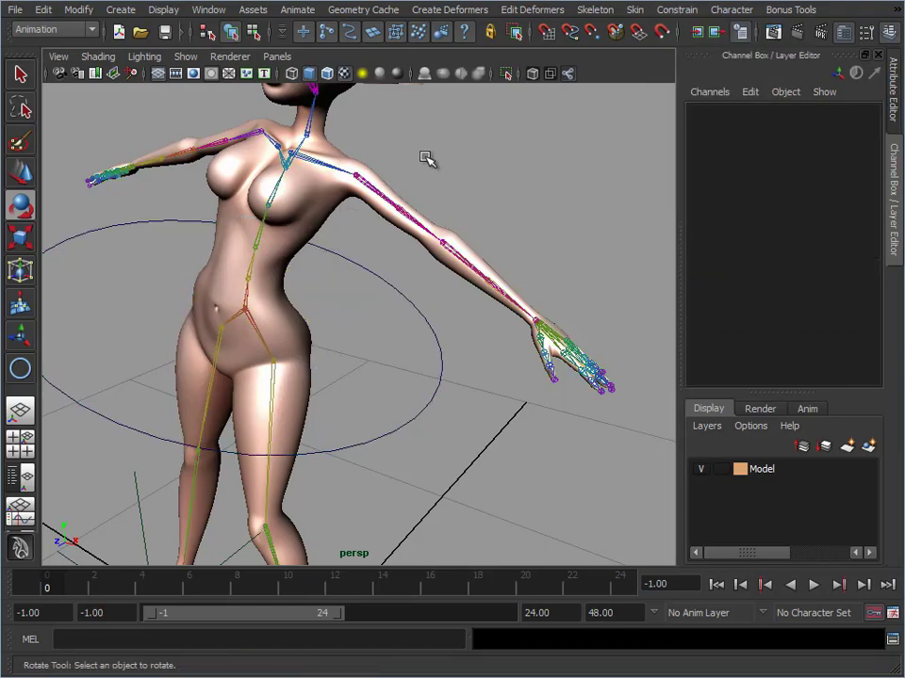
Rotate the pelvis circle freely to about 2.7, 1.4 and -20.1 degrees in X, Y and Z
click(435, 396)
drag(233, 345, 287, 299)
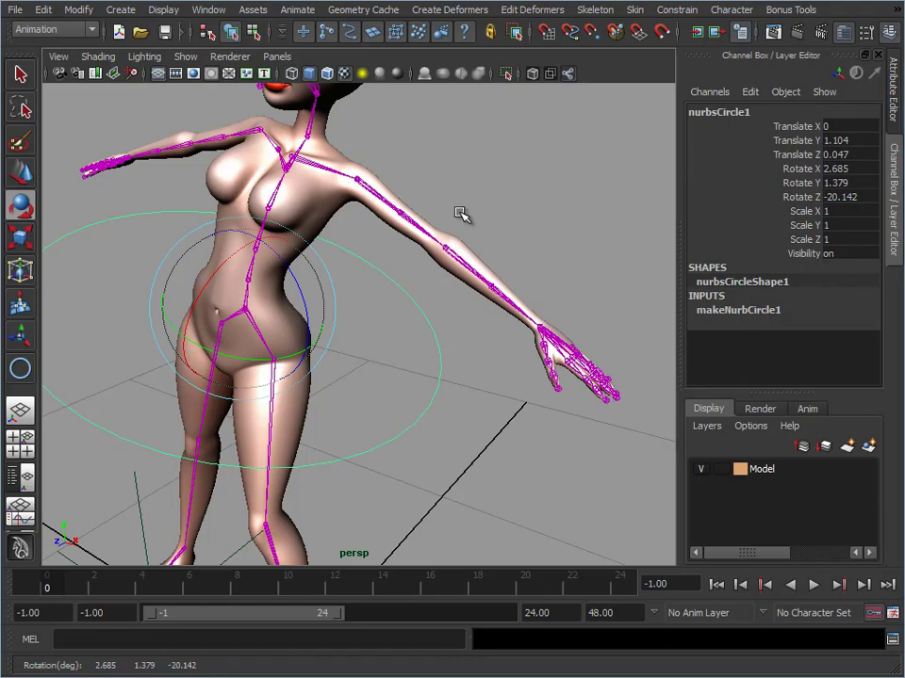
alt+right_drag(383, 279, 358, 407)
Select the left and right foot controls of the fully rigged character to inspect their attributes, and clear the selection
alt+middle_drag(442, 346, 461, 302)
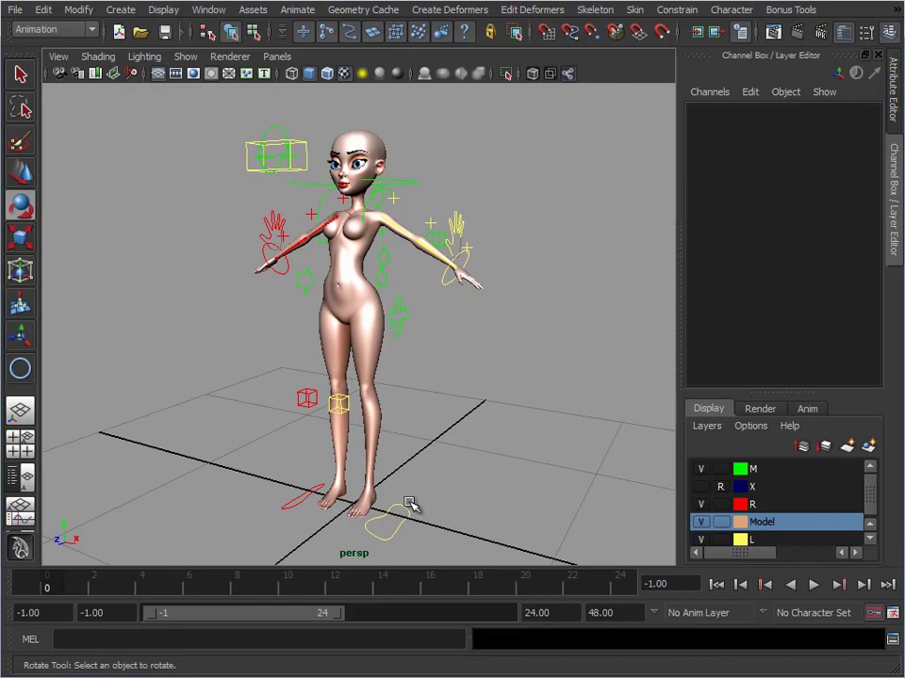
click(389, 545)
click(300, 523)
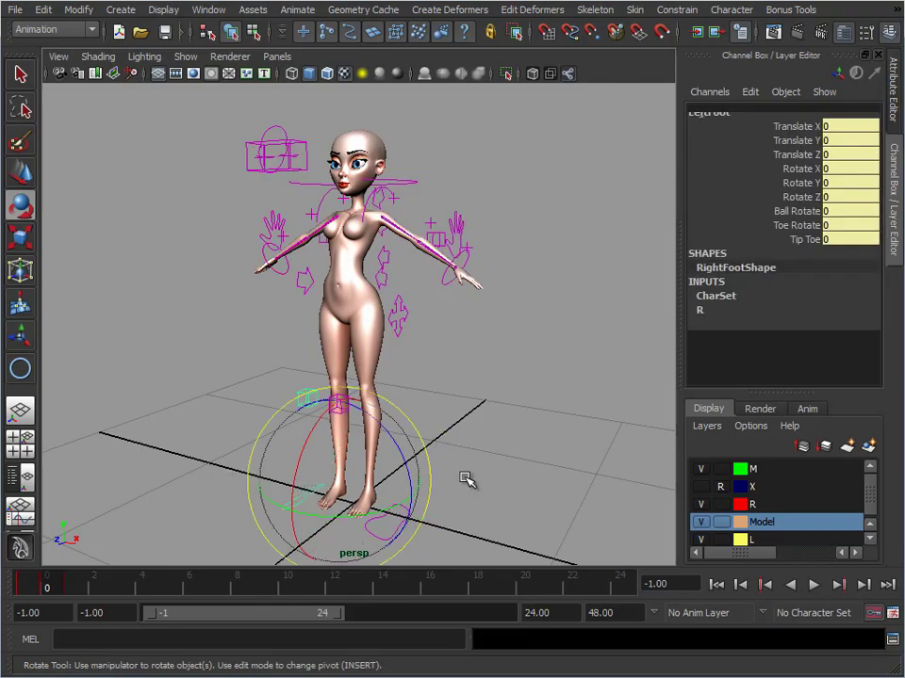
click(478, 459)
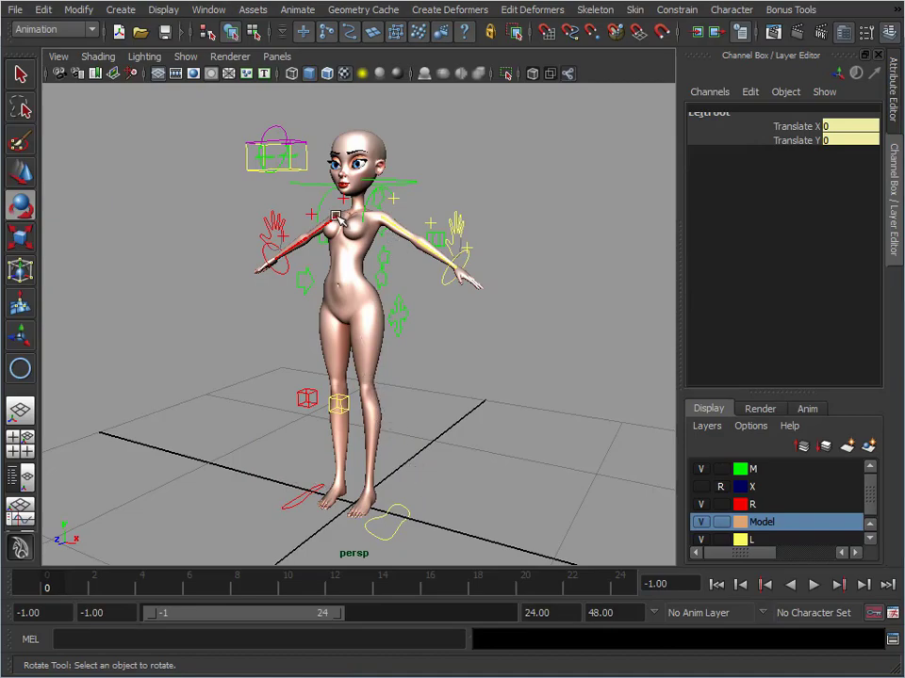
Try moving the LeftFoot control to bend the left leg, and undo the move
alt+middle_drag(398, 483, 415, 412)
alt+right_drag(415, 413, 458, 431)
click(426, 454)
key(w)
drag(428, 443, 398, 422)
key(ctrl+z)
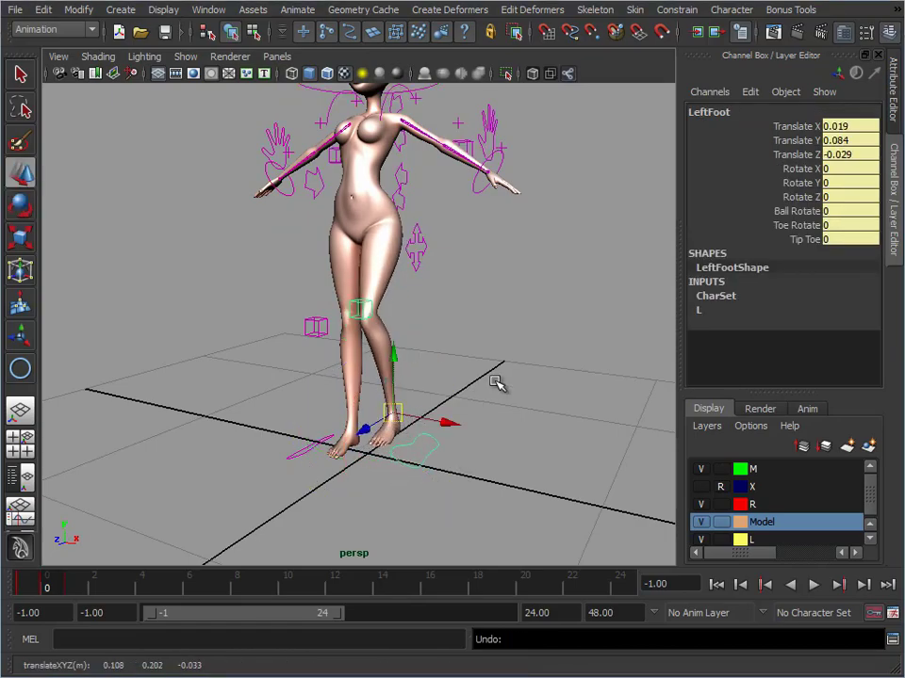
key(ctrl+z)
Try out the Ball Rotate attribute on the LeftFoot control, and undo the change
alt+drag(452, 350, 426, 353)
alt+right_drag(426, 353, 458, 360)
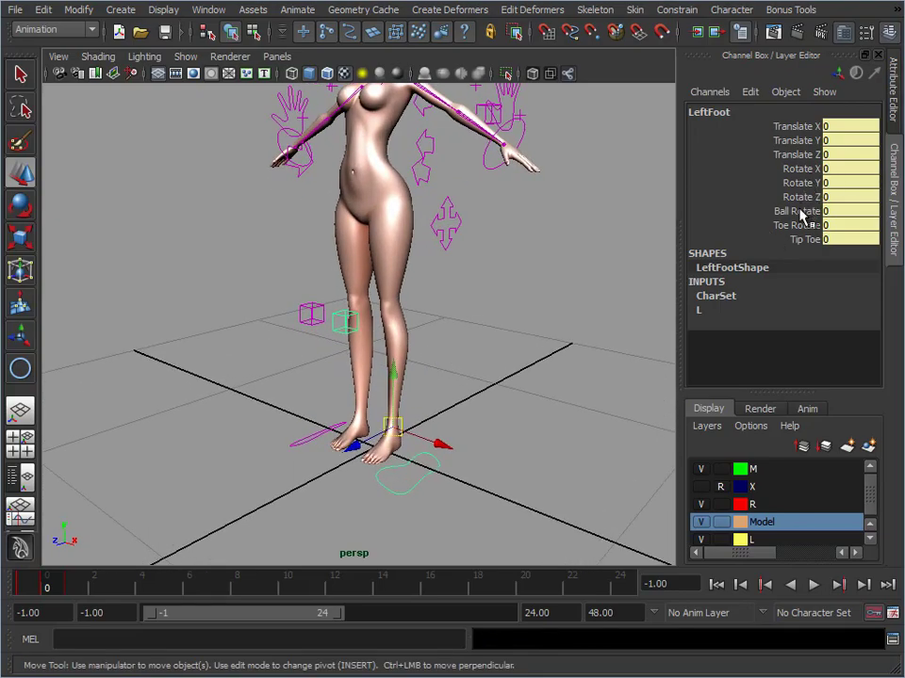
alt+right_drag(390, 426, 421, 334)
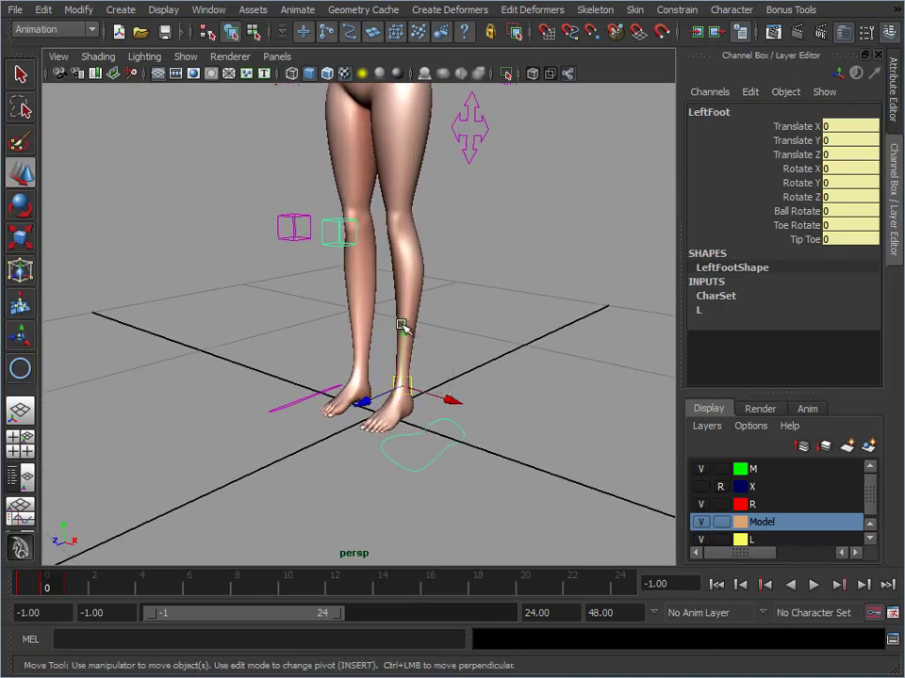
click(790, 214)
alt+drag(510, 390, 492, 354)
mouse_move(507, 275)
middle_down()
mouse_move(585, 259)
mouse_move(545, 256)
mouse_move(646, 251)
mouse_move(482, 256)
mouse_move(517, 270)
middle_up()
key(ctrl+z)
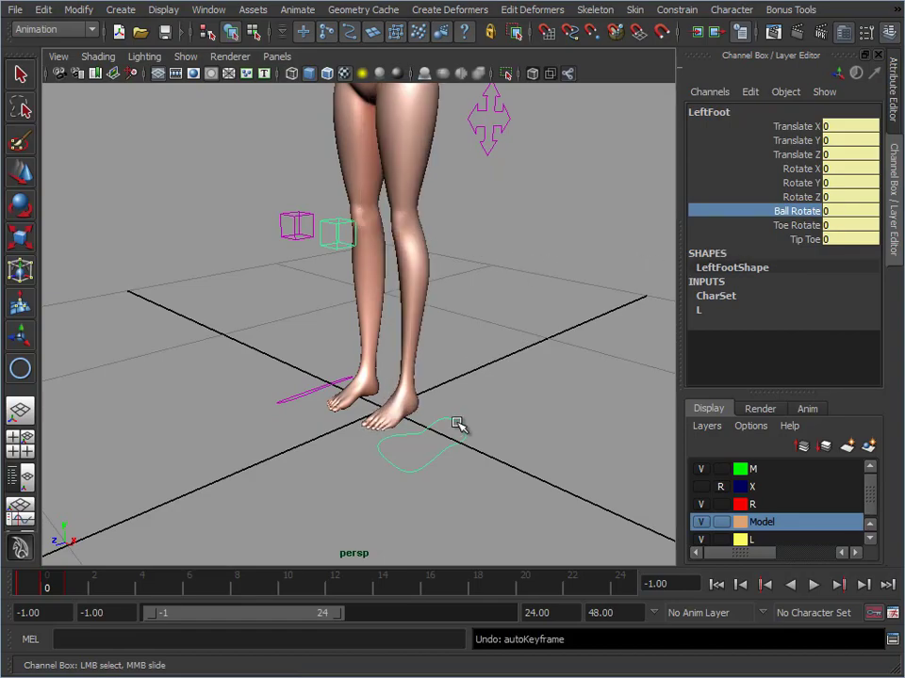
Try out Toe Rotate and a Tip Toe value of about 19.6 on the LeftFoot control, undoing each change
click(795, 225)
middle_drag(295, 273, 668, 266)
key(ctrl+z)
click(806, 242)
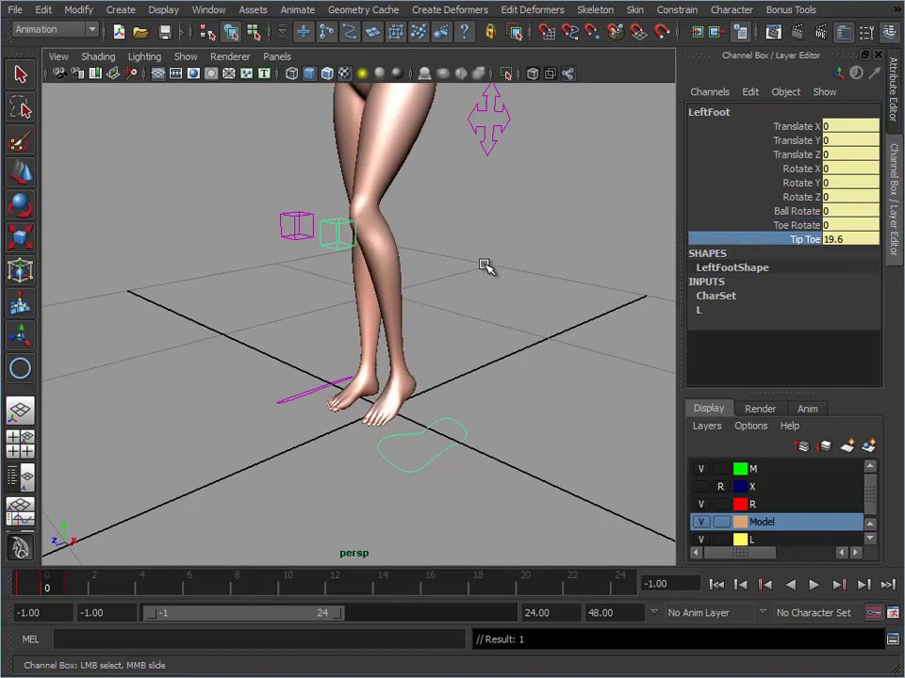
key(ctrl+z)
Select the left knee control L_KneePos and try moving it to steer the knee
alt+right_drag(489, 258, 320, 271)
click(356, 259)
key(w)
alt+middle_drag(364, 263, 354, 299)
alt+middle_drag(453, 285, 449, 291)
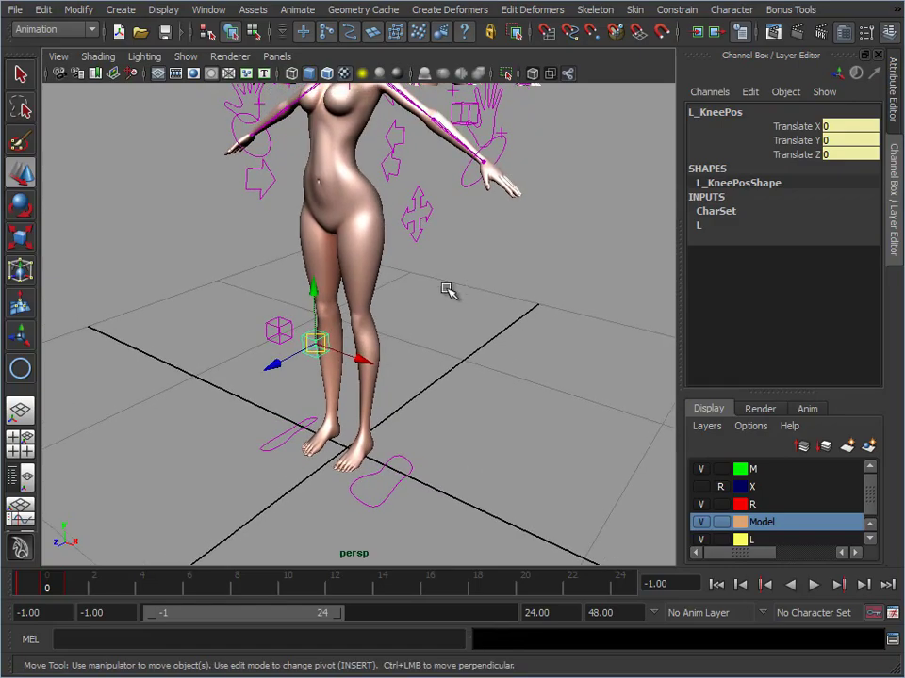
Try rotating the left arm's L_ConShoulder control joint, and undo the rotation
alt+middle_drag(328, 217, 322, 272)
alt+drag(408, 326, 424, 287)
alt+middle_drag(424, 287, 399, 317)
alt+right_drag(398, 316, 420, 275)
alt+middle_drag(421, 274, 447, 321)
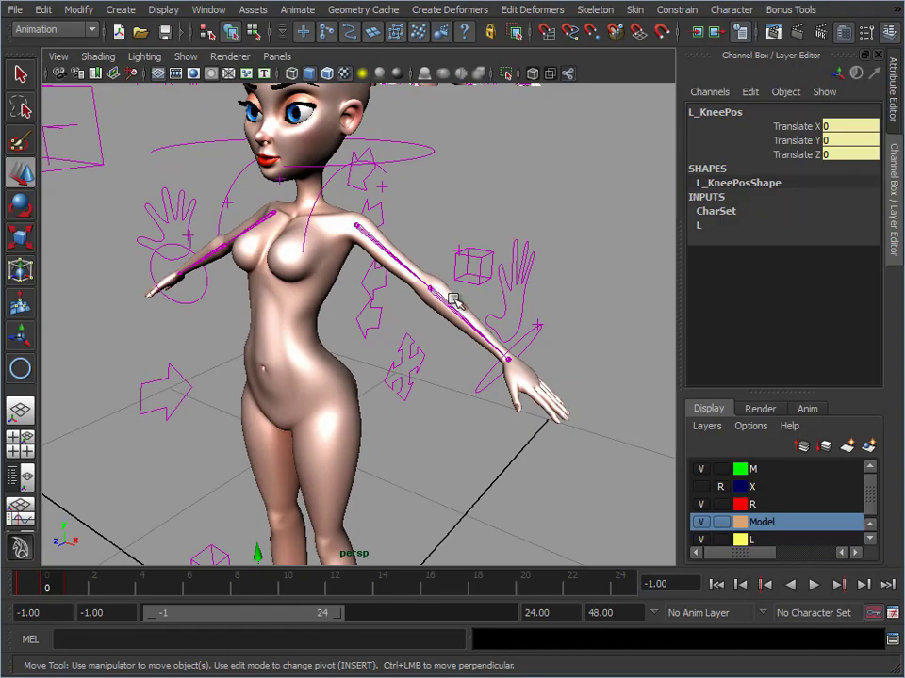
click(384, 188)
alt+drag(398, 225, 407, 197)
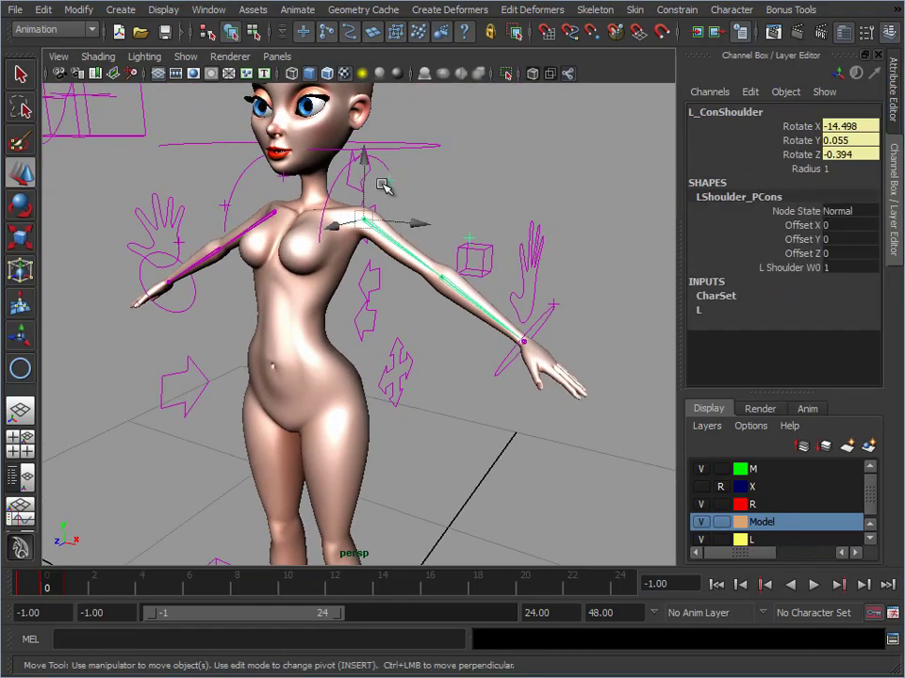
key(e)
drag(399, 208, 351, 207)
key(ctrl+z)
Select the left wrist control L_ArmIK, try moving it with IK Blend at 0, and undo the move
alt+drag(641, 333, 514, 376)
click(513, 338)
key(w)
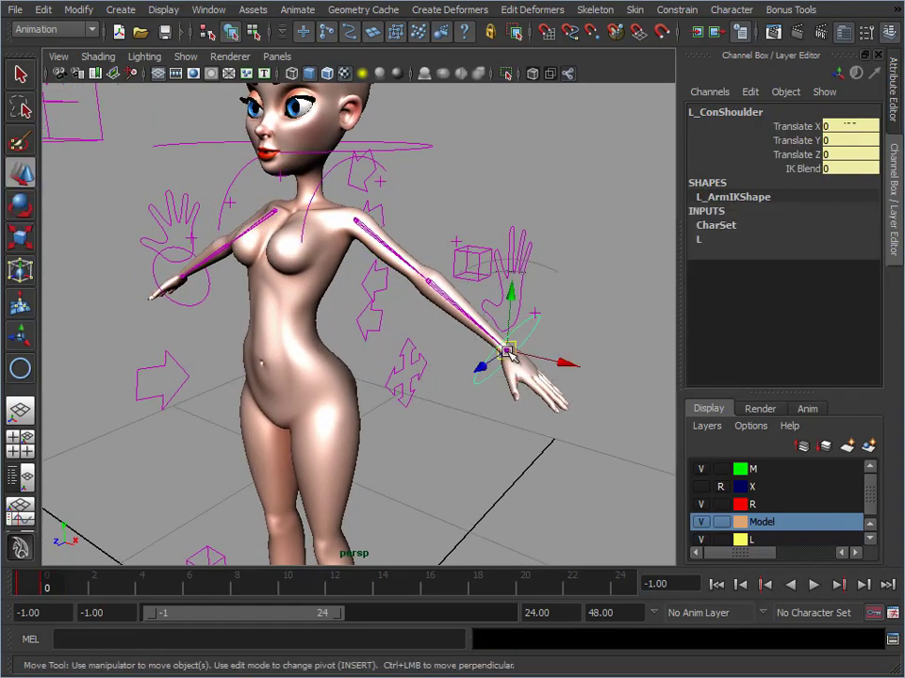
click(530, 338)
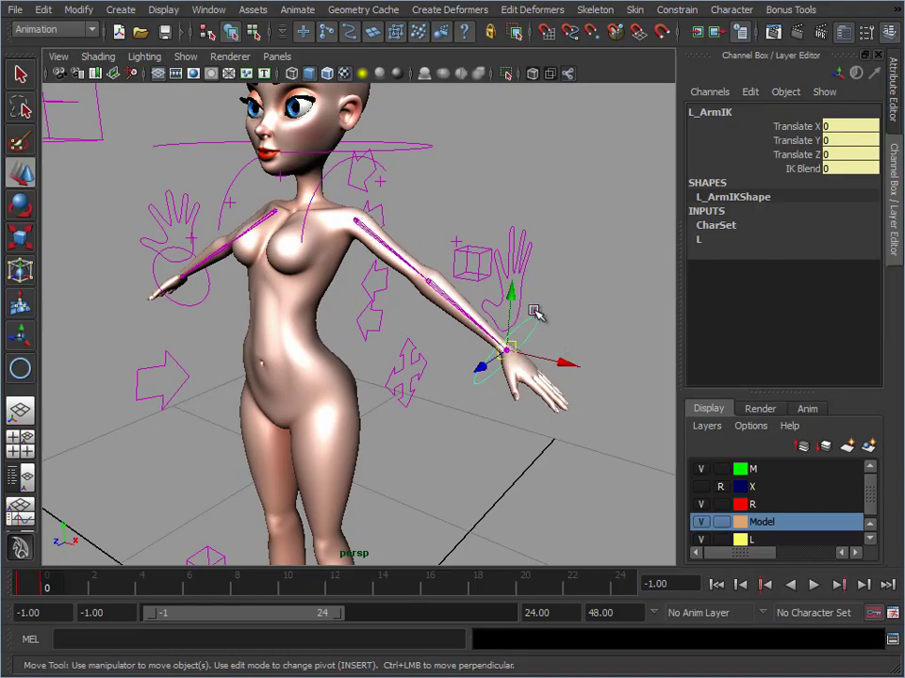
drag(513, 349, 436, 294)
key(ctrl+z)
key(ctrl+z)
key(ctrl+z)
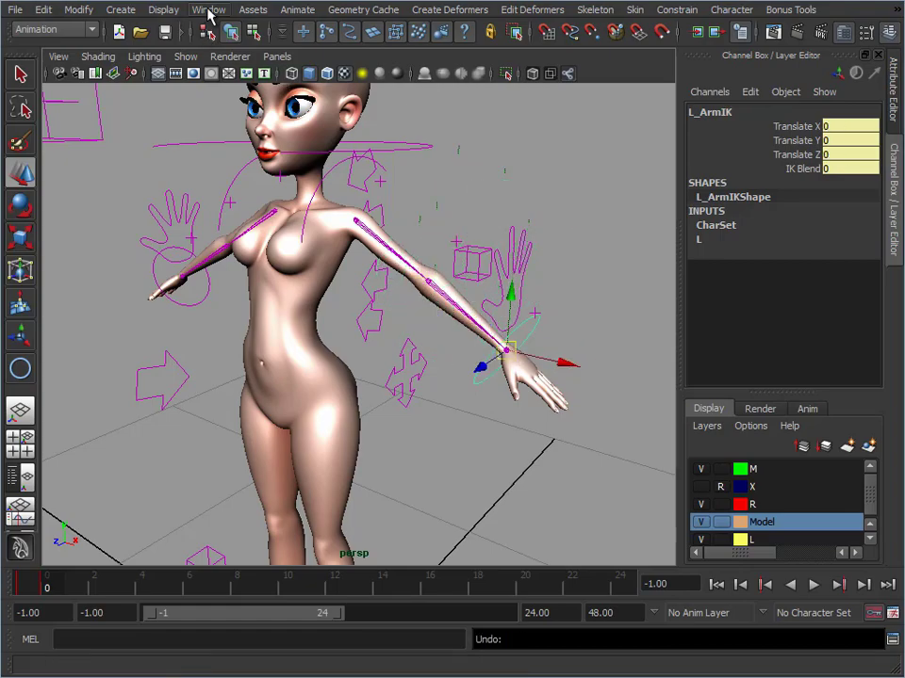
Open the IK/FK Keys options as a floating window and place it over the viewport beside the character
click(297, 9)
mouse_move(344, 123)
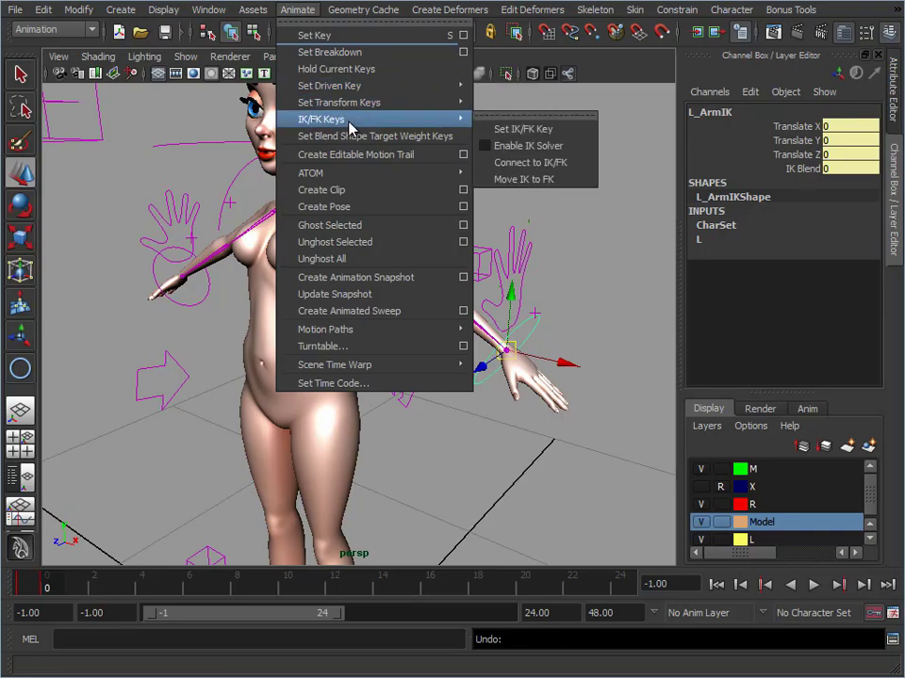
click(499, 114)
drag(524, 97, 674, 69)
alt+middle_drag(483, 373, 418, 357)
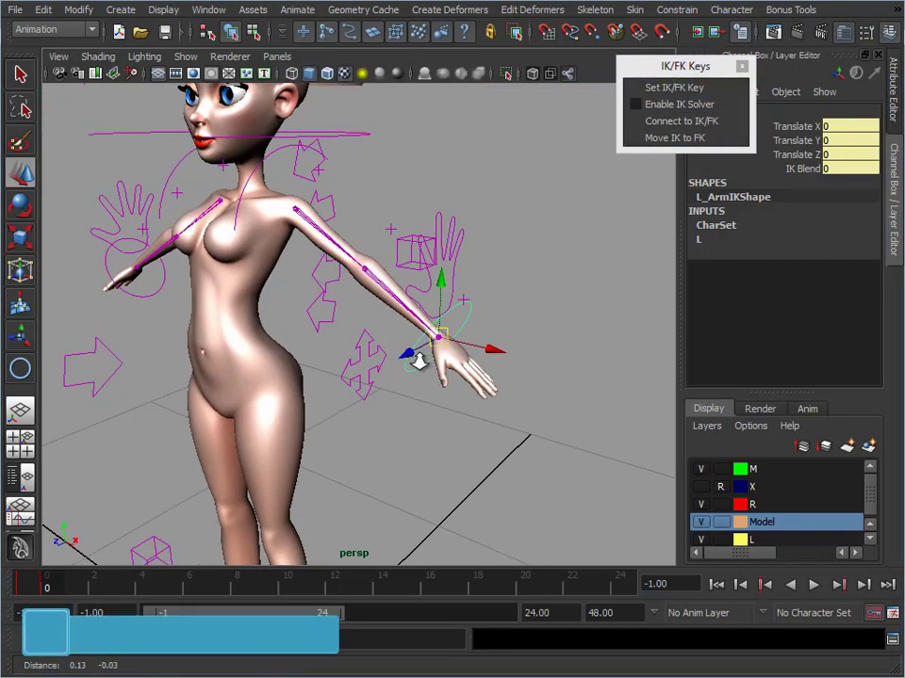
scroll(418, 358, up, 1)
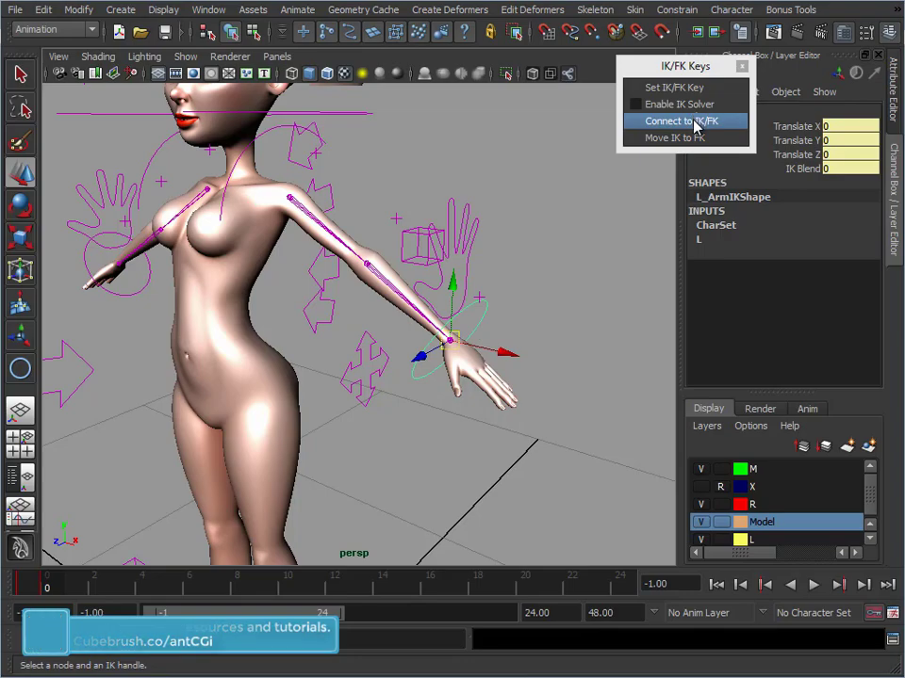
drag(721, 68, 619, 103)
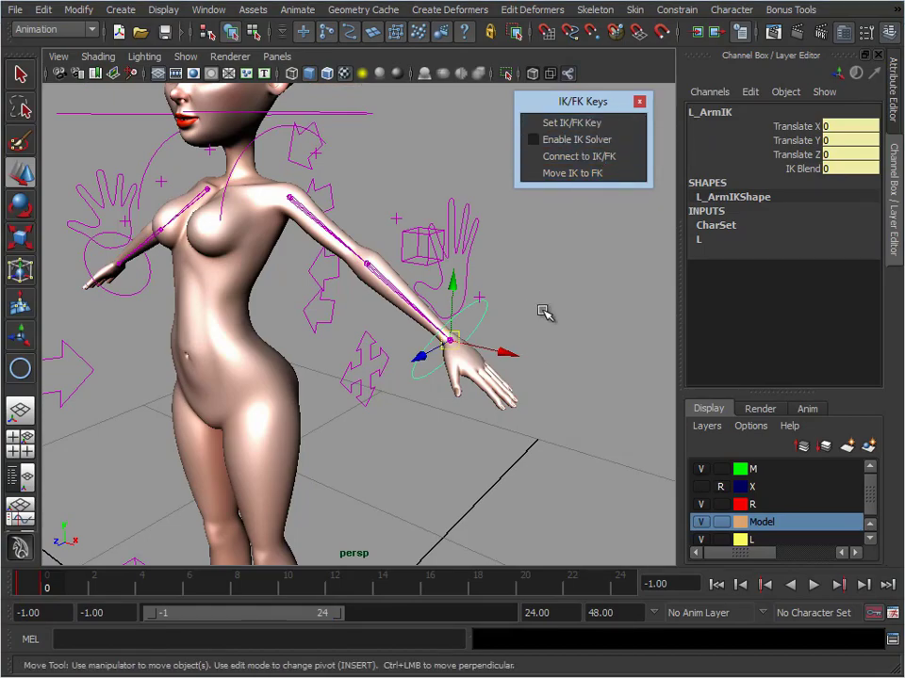
Enable the IK solver for L_ArmIK and move the control about -0.112, 0.035 and 0.048 in X, Y and Z
scroll(541, 311, down, 5)
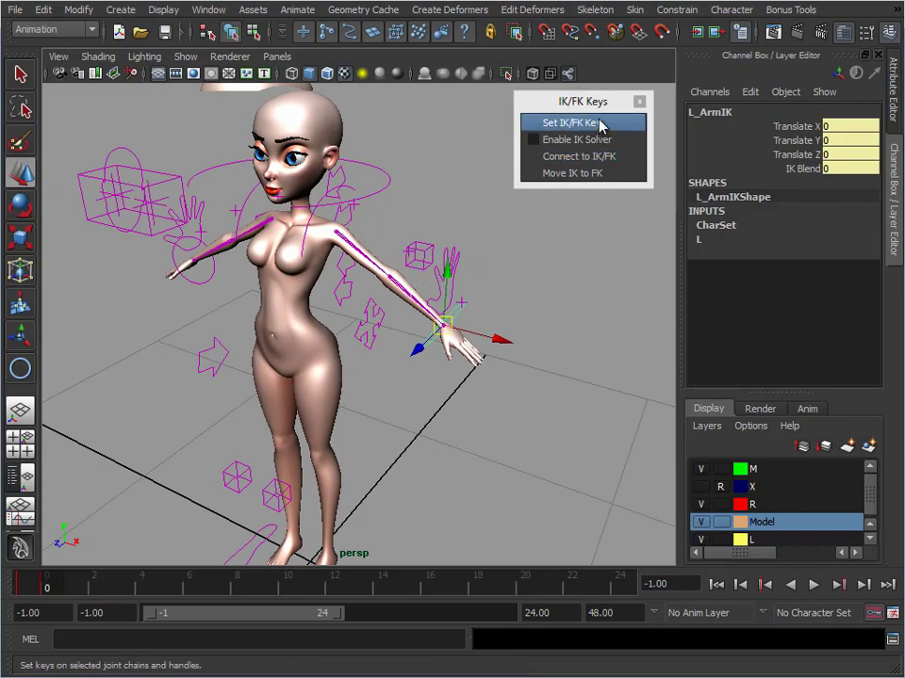
click(577, 139)
scroll(346, 410, up, 3)
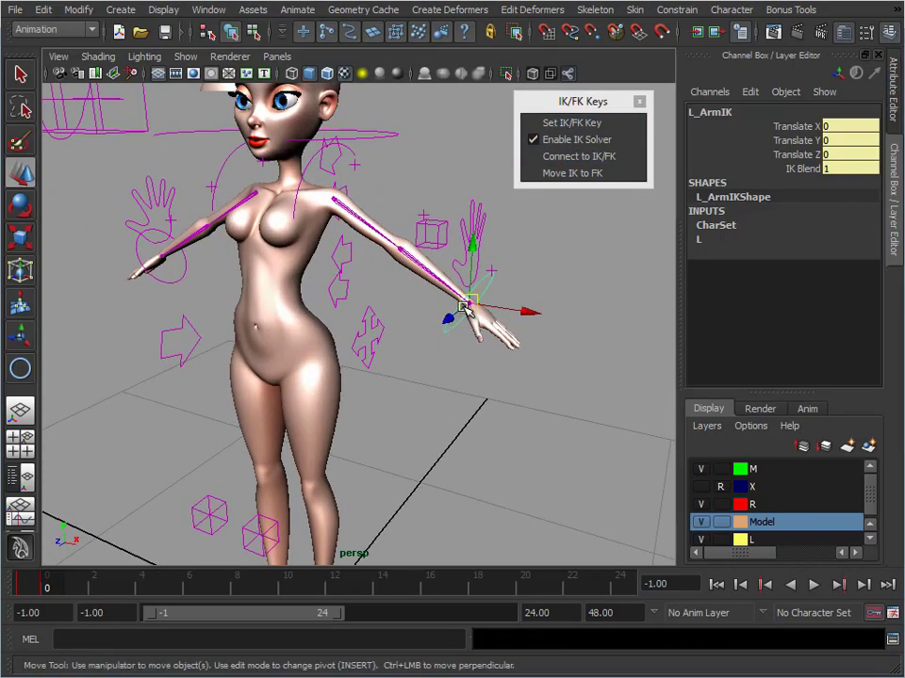
drag(469, 309, 398, 285)
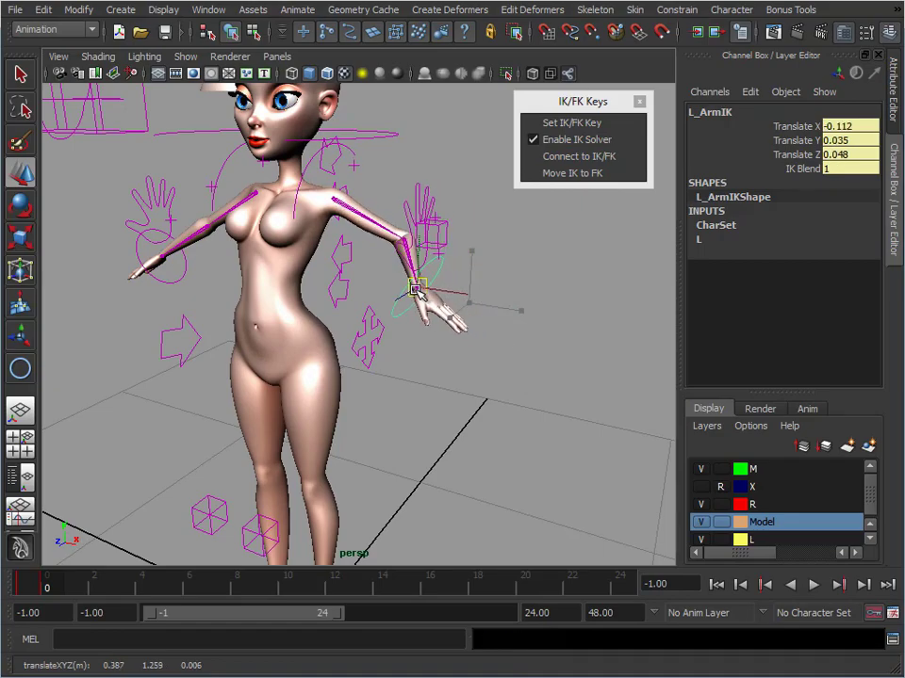
Try moving the four-arrow body control with the left arm in IK, and undo back to the original arm pose
click(361, 330)
mouse_move(264, 327)
mouse_down()
mouse_move(255, 341)
mouse_move(281, 323)
mouse_move(274, 322)
mouse_up()
key(ctrl+z)
key(ctrl+z)
key(ctrl+z)
key(ctrl+z)
key(ctrl+z)
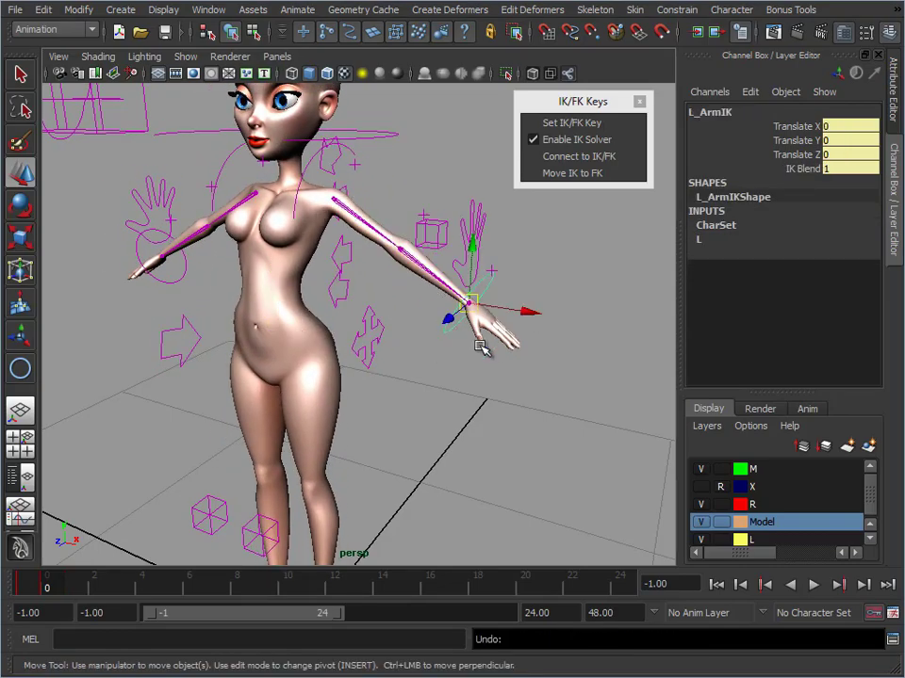
Disable the IK solver for L_ArmIK, try moving the control, and undo the move
click(590, 139)
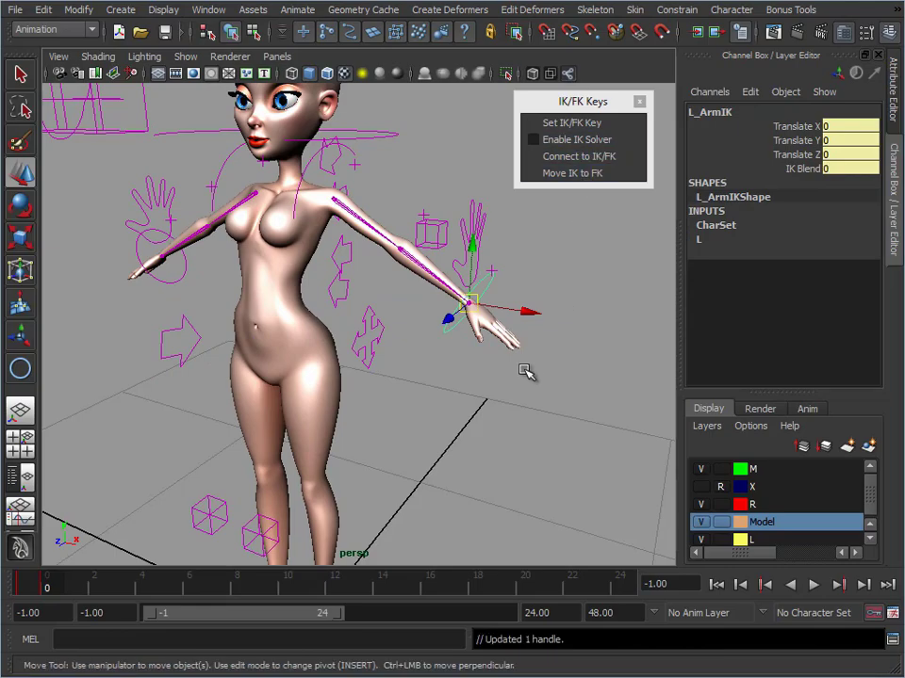
mouse_move(477, 298)
mouse_down()
mouse_move(454, 273)
mouse_move(473, 294)
mouse_up()
key(ctrl+z)
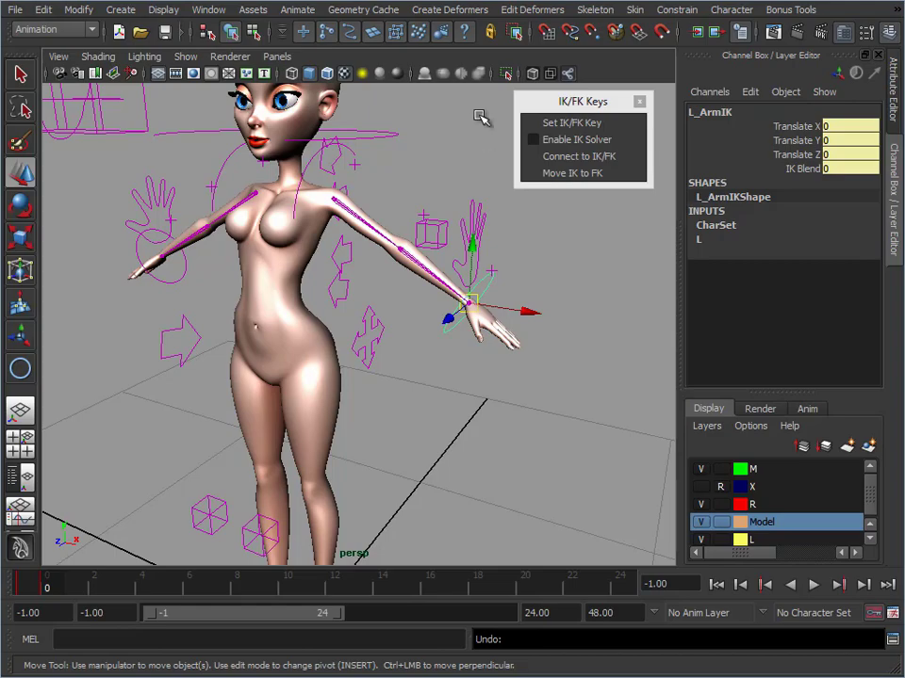
Clear the control selection and close the IK/FK Keys window
click(584, 122)
click(592, 100)
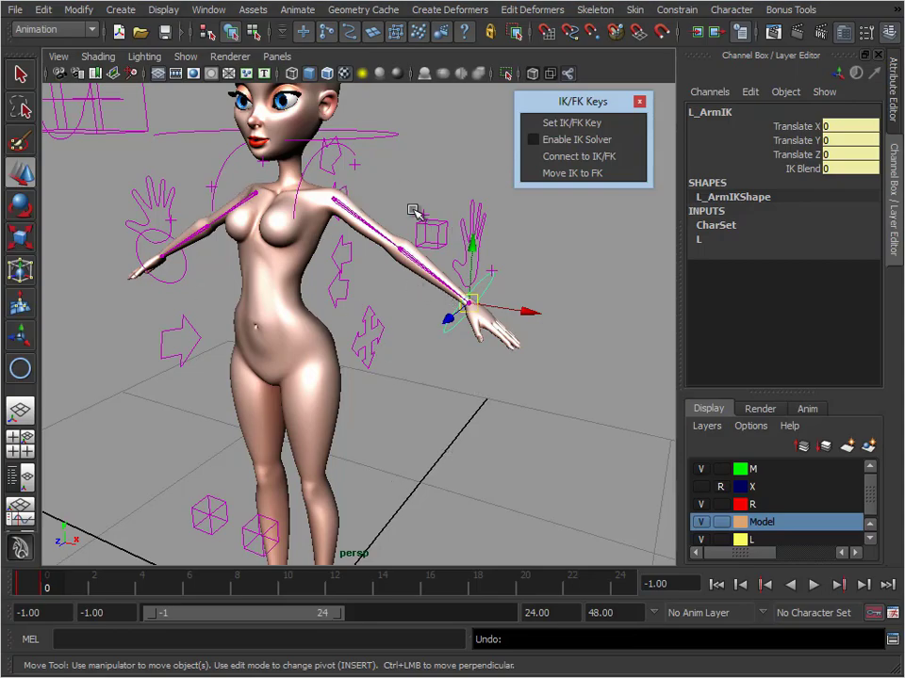
click(425, 175)
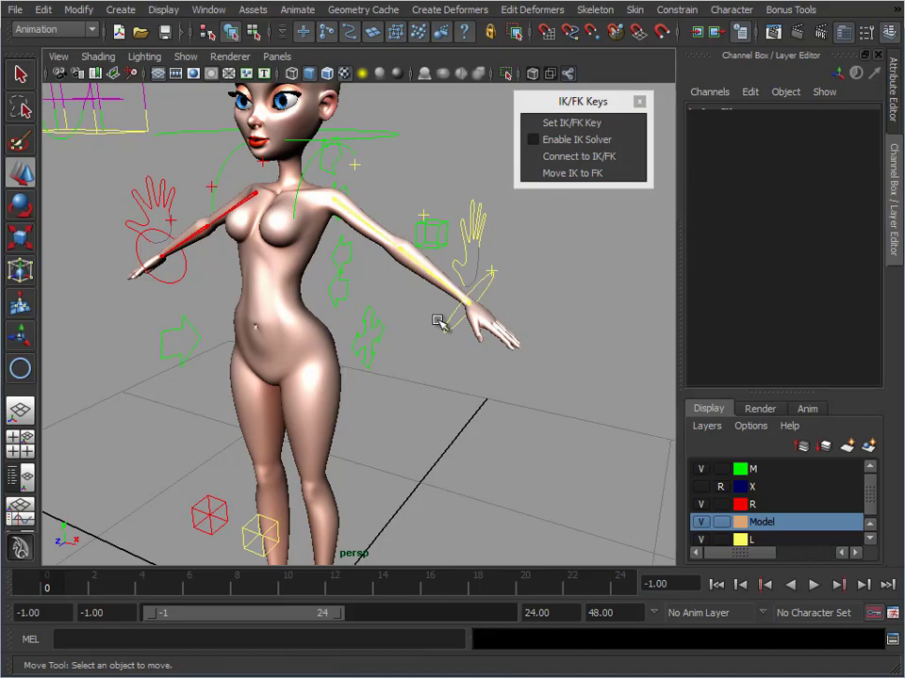
alt+right_drag(520, 390, 396, 339)
alt+middle_drag(395, 339, 201, 242)
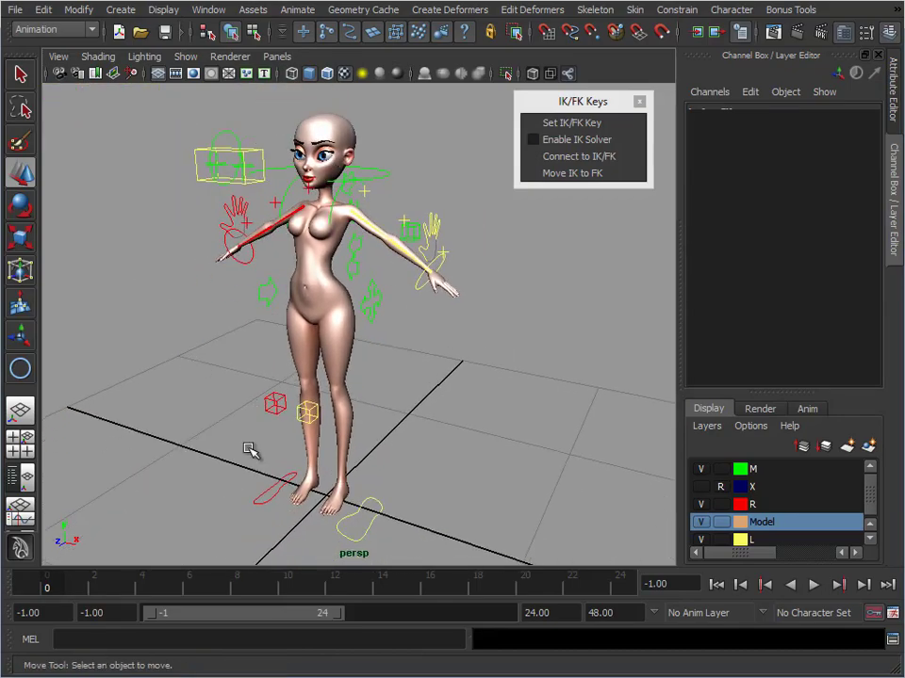
alt+middle_drag(268, 362, 422, 227)
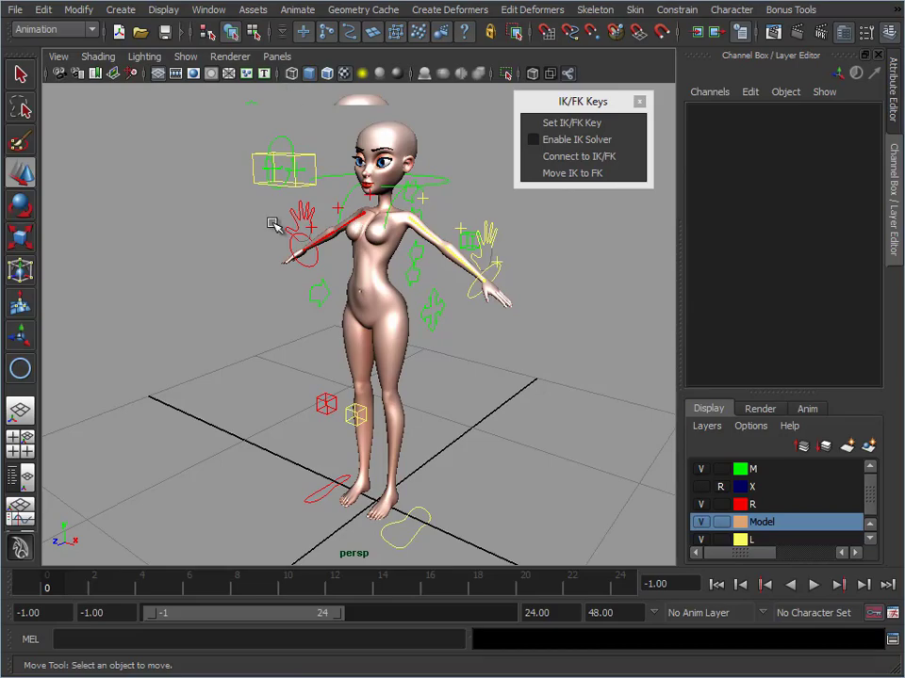
alt+middle_drag(302, 309, 196, 333)
alt+right_drag(196, 332, 235, 287)
click(638, 102)
alt+middle_drag(236, 287, 281, 238)
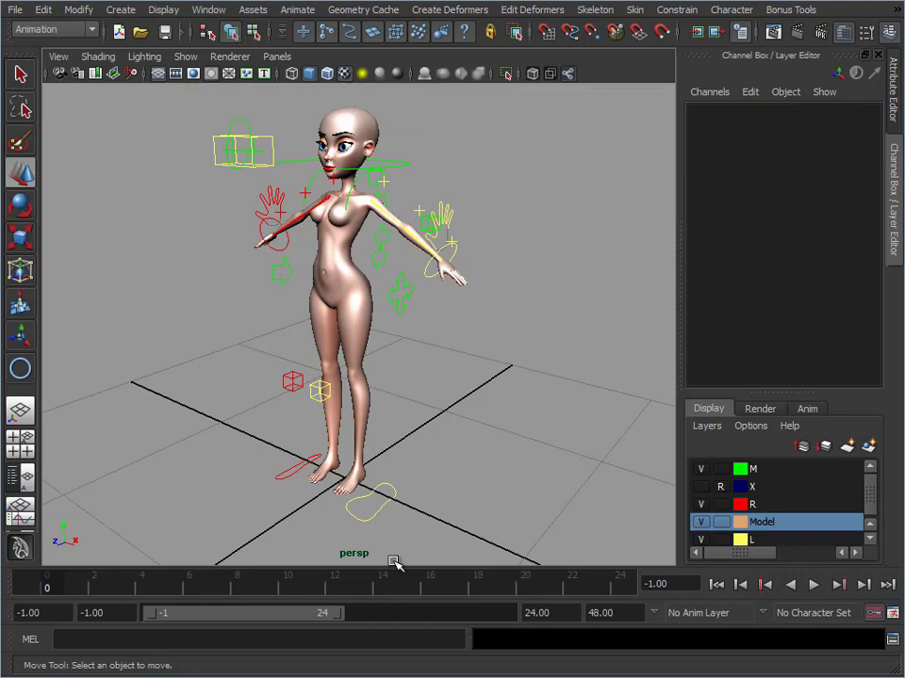
Select Waist_Control, try rotating the character's waist, and undo the rotation
alt+drag(364, 484, 411, 479)
alt+right_drag(405, 443, 446, 407)
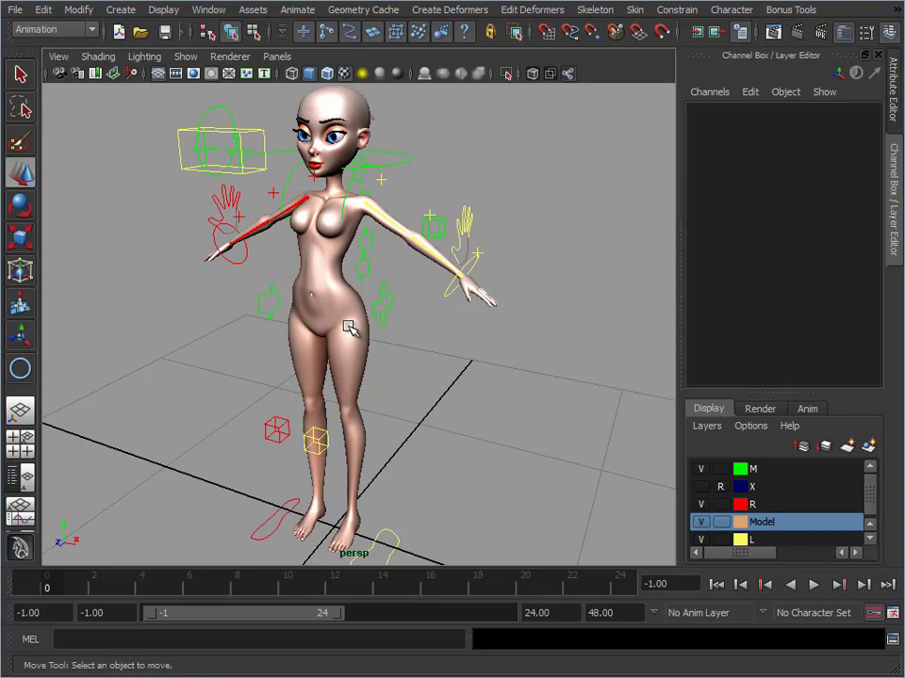
alt+middle_drag(234, 350, 264, 357)
alt+right_drag(265, 356, 287, 356)
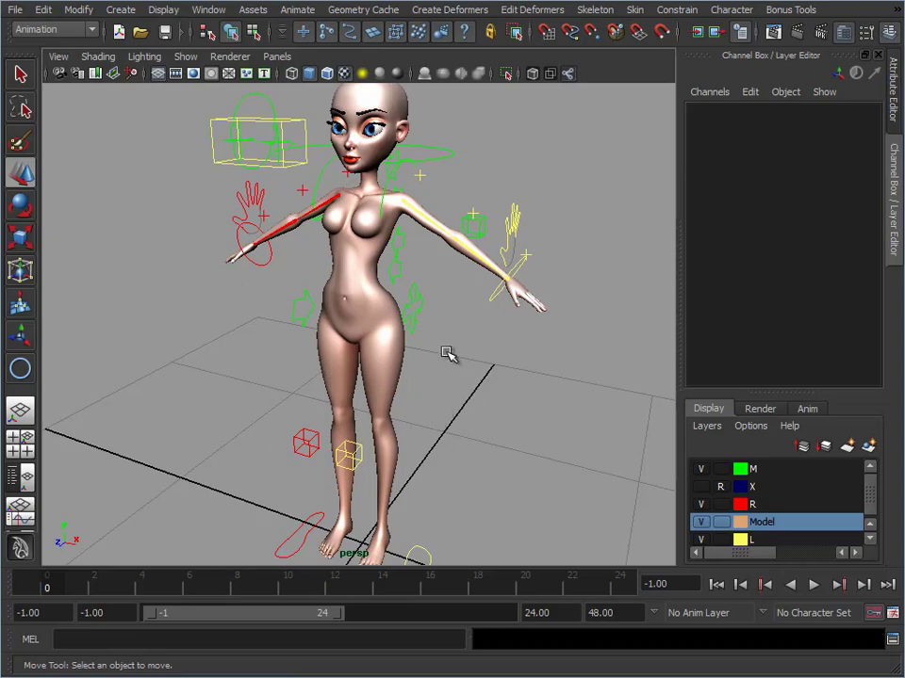
alt+drag(448, 343, 398, 387)
alt+right_drag(397, 388, 279, 309)
click(279, 309)
key(e)
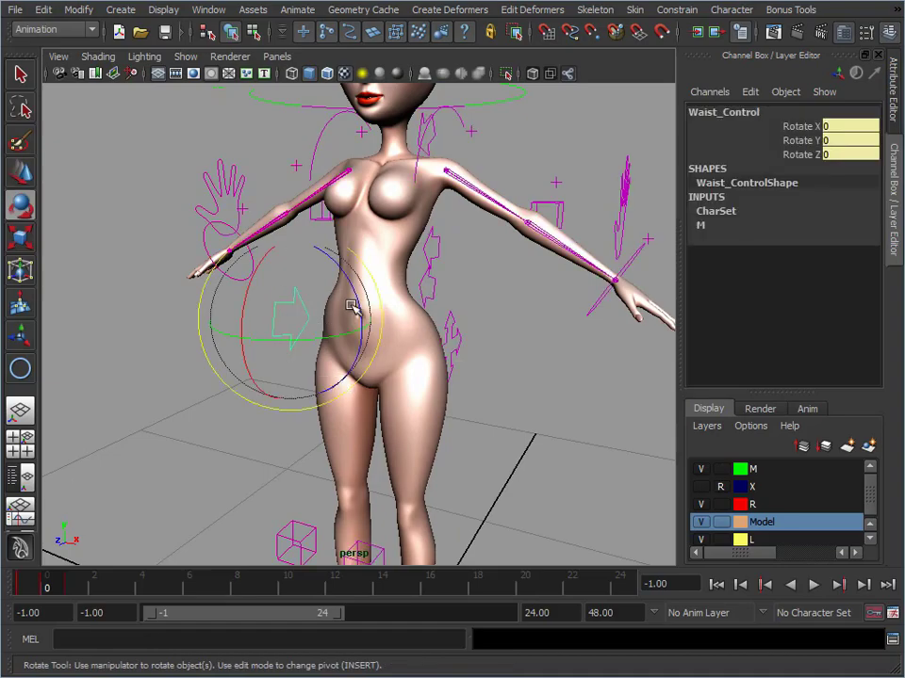
drag(323, 293, 348, 311)
key(ctrl+z)
Try rotating the upper spine controls, including MidSpine_02, to bend the back, and undo the rotation
alt+drag(526, 404, 385, 407)
click(480, 193)
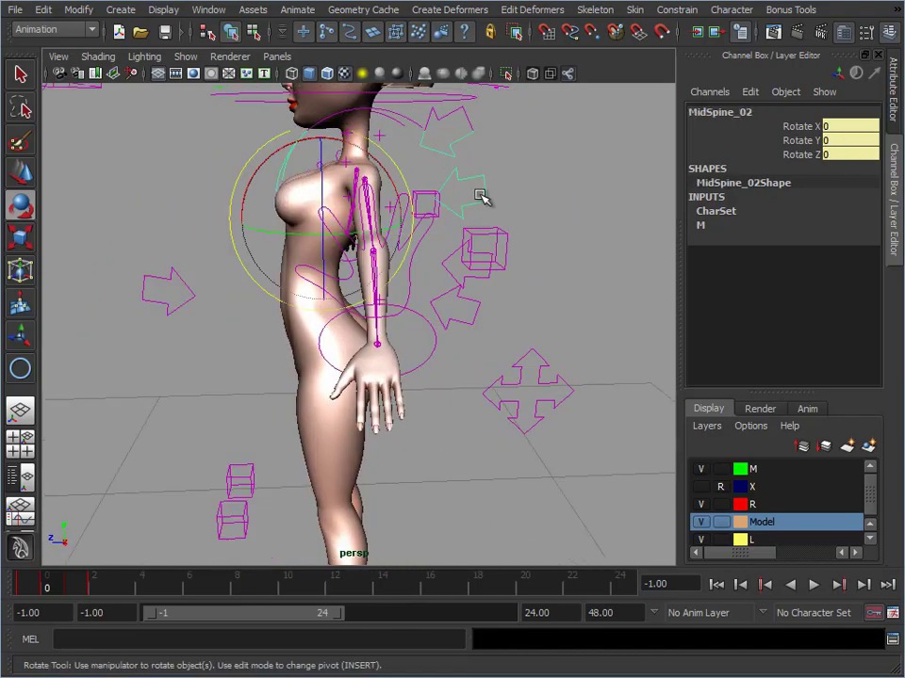
alt+drag(323, 235, 434, 239)
mouse_move(346, 173)
mouse_down()
mouse_move(353, 157)
mouse_move(359, 175)
mouse_up()
key(ctrl+z)
Try curling the left fingers with the Knuckle, Middle and Tip Curl attributes at about 10.8, and undo the curl
alt+middle_drag(584, 396, 575, 392)
alt+drag(575, 392, 479, 154)
click(493, 188)
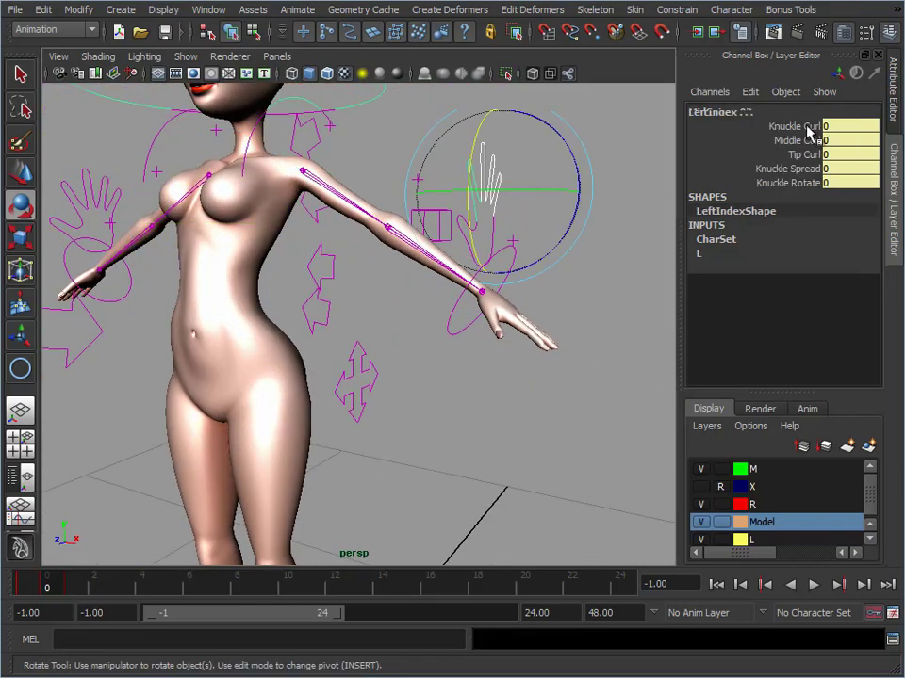
drag(807, 132, 806, 155)
middle_drag(563, 254, 585, 266)
key(ctrl+z)
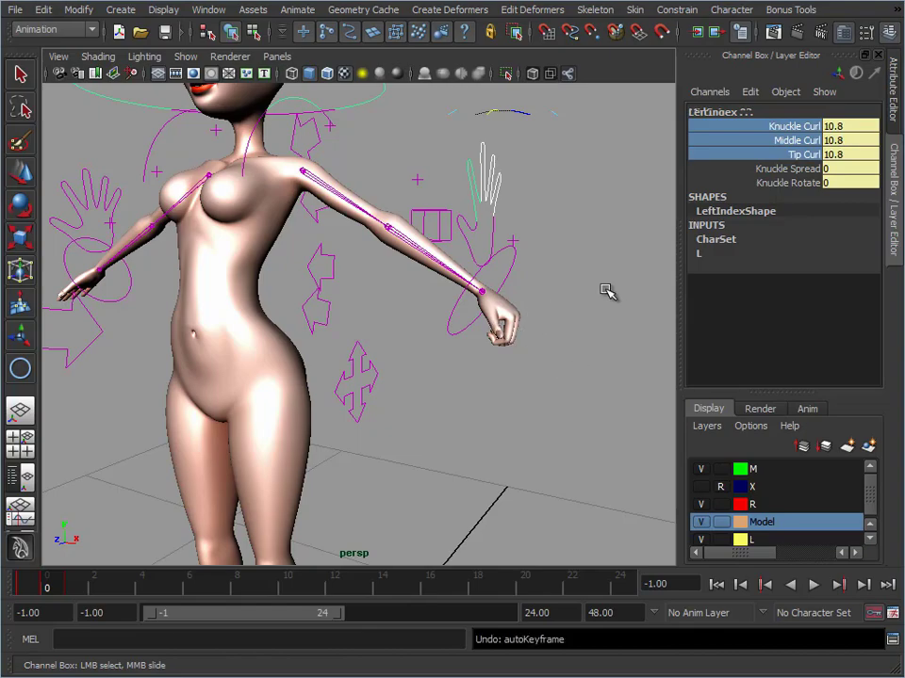
alt+drag(419, 271, 361, 321)
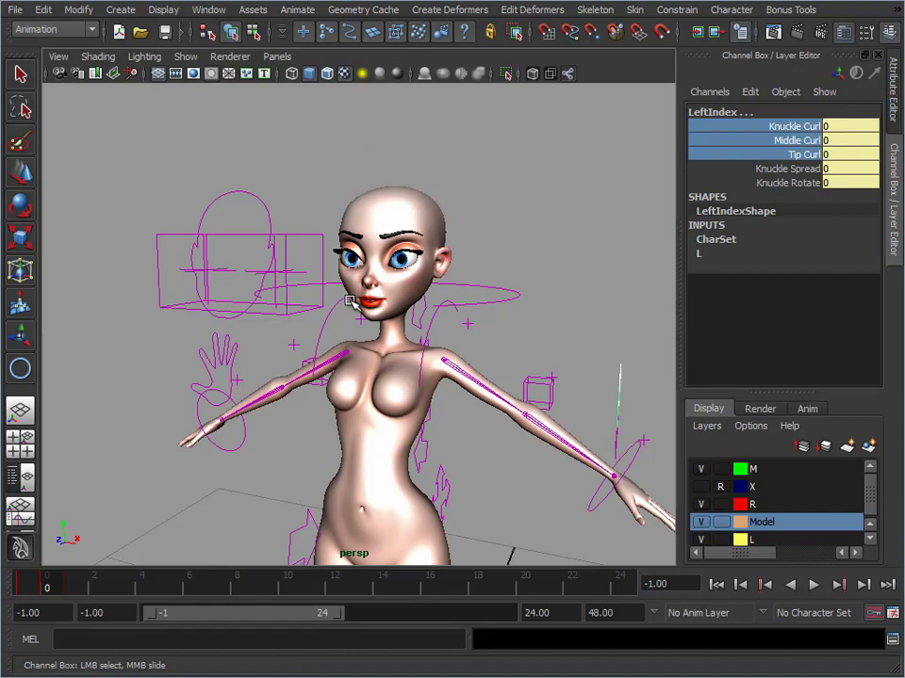
Try spreading the left index finger with Knuckle Spread at about -9.2, and undo the spread
alt+drag(440, 484, 380, 401)
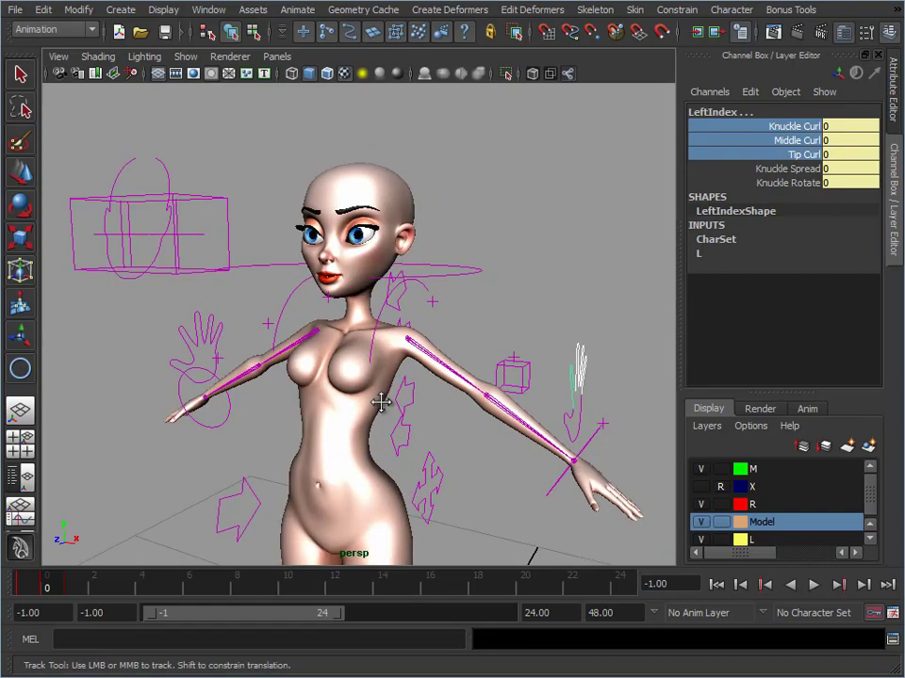
alt+middle_drag(380, 401, 203, 259)
alt+right_drag(203, 259, 384, 305)
alt+drag(383, 305, 404, 313)
alt+right_drag(404, 313, 426, 307)
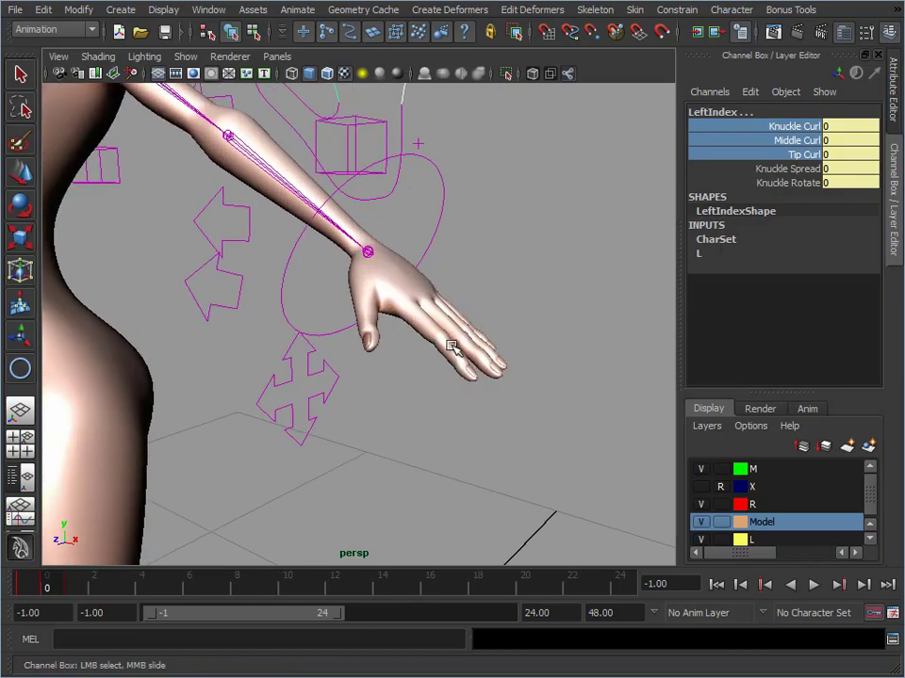
alt+right_drag(460, 257, 375, 215)
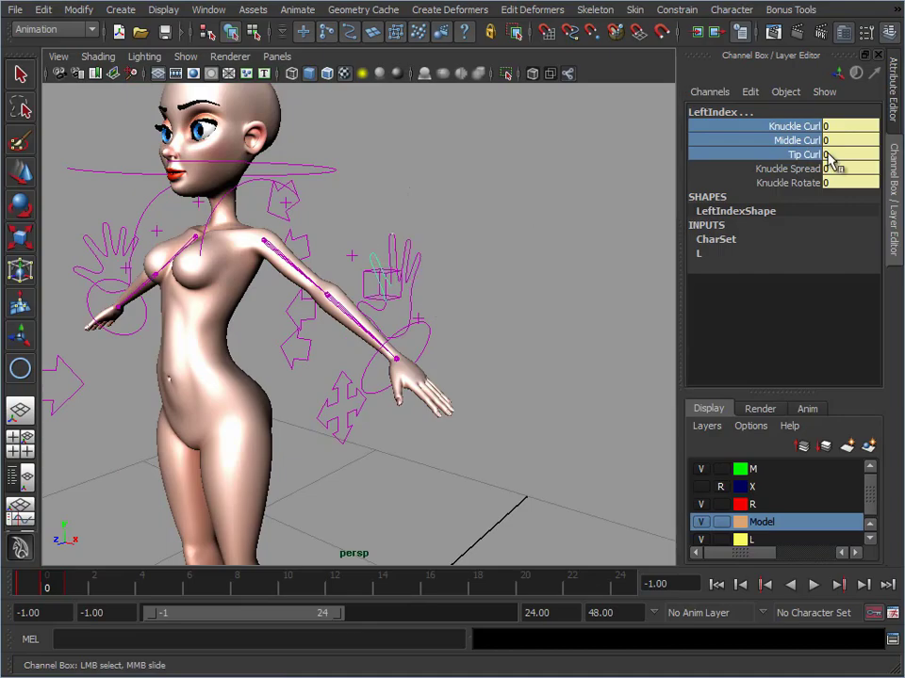
click(791, 168)
middle_drag(478, 227, 535, 233)
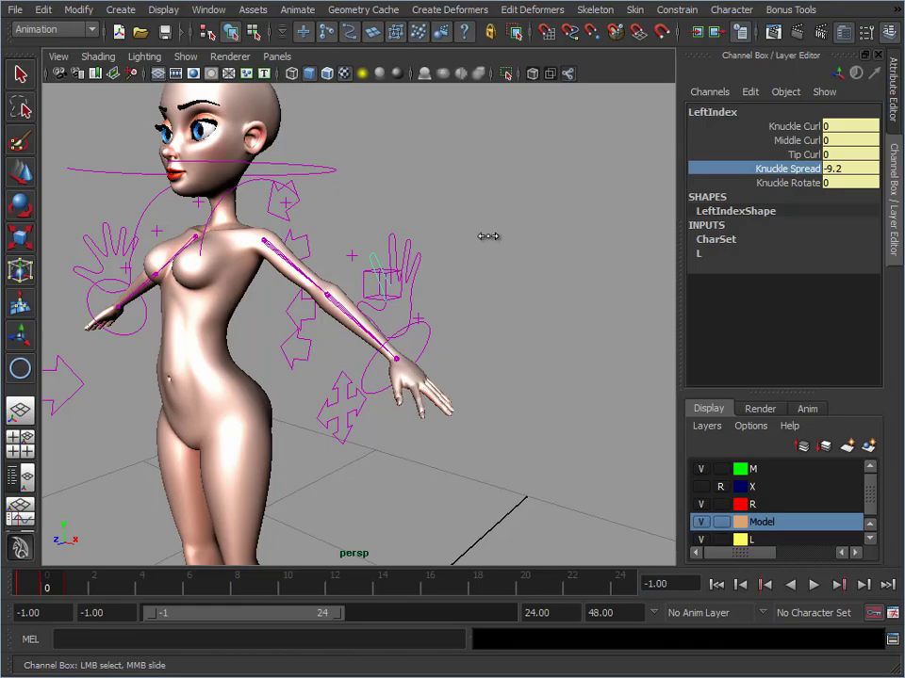
key(ctrl+z)
Select HeadControls, try moving it to about -0.14, 1.708, 0.671 to turn the head, and undo the move
alt+drag(250, 380, 378, 320)
alt+right_drag(378, 320, 442, 302)
click(275, 242)
key(e)
alt+right_drag(538, 301, 424, 288)
key(w)
alt+drag(371, 331, 351, 334)
drag(287, 286, 229, 289)
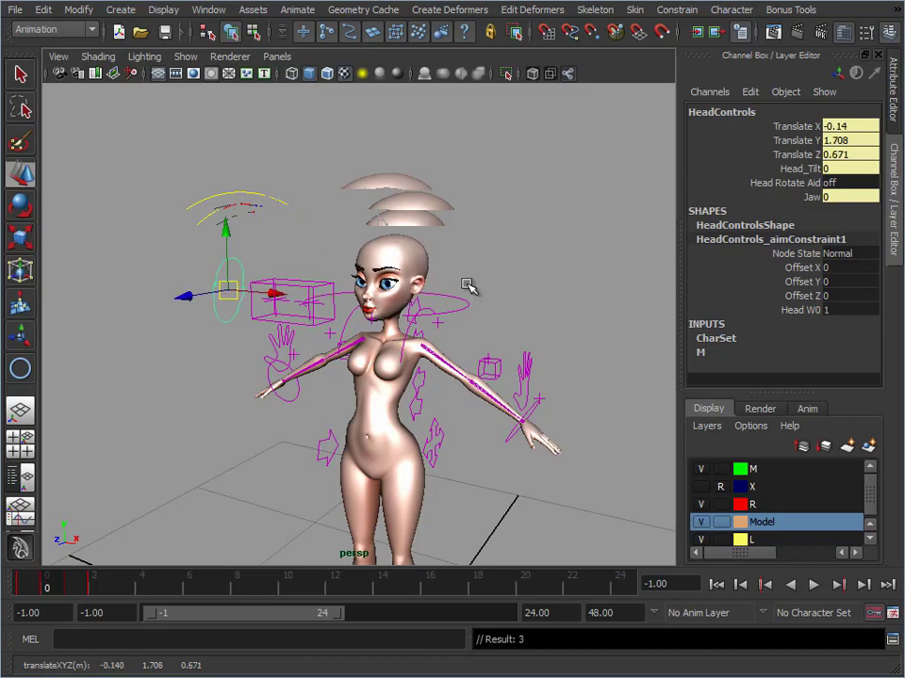
alt+middle_drag(354, 359, 405, 332)
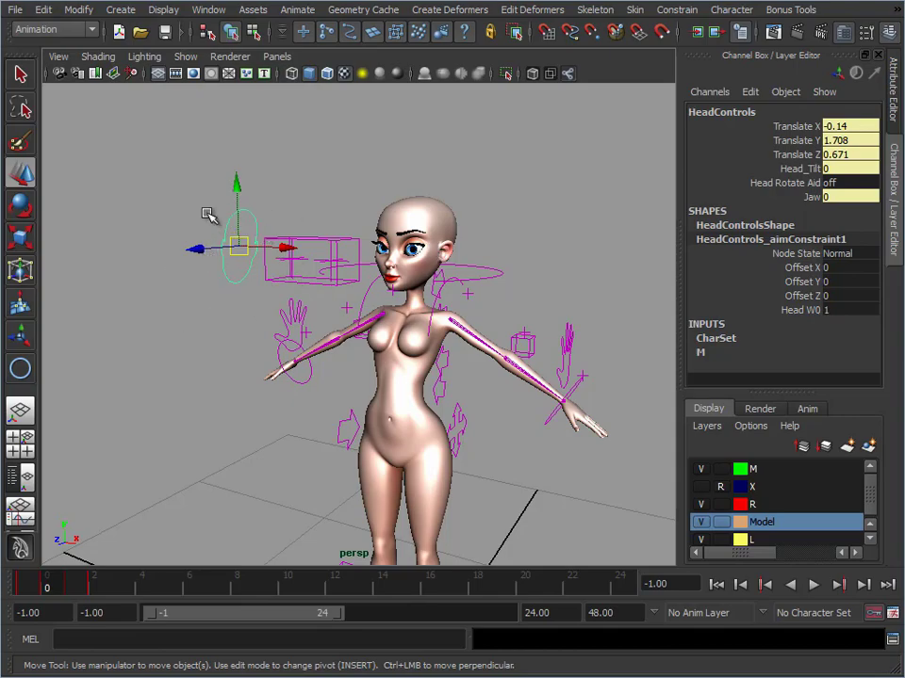
key(ctrl+z)
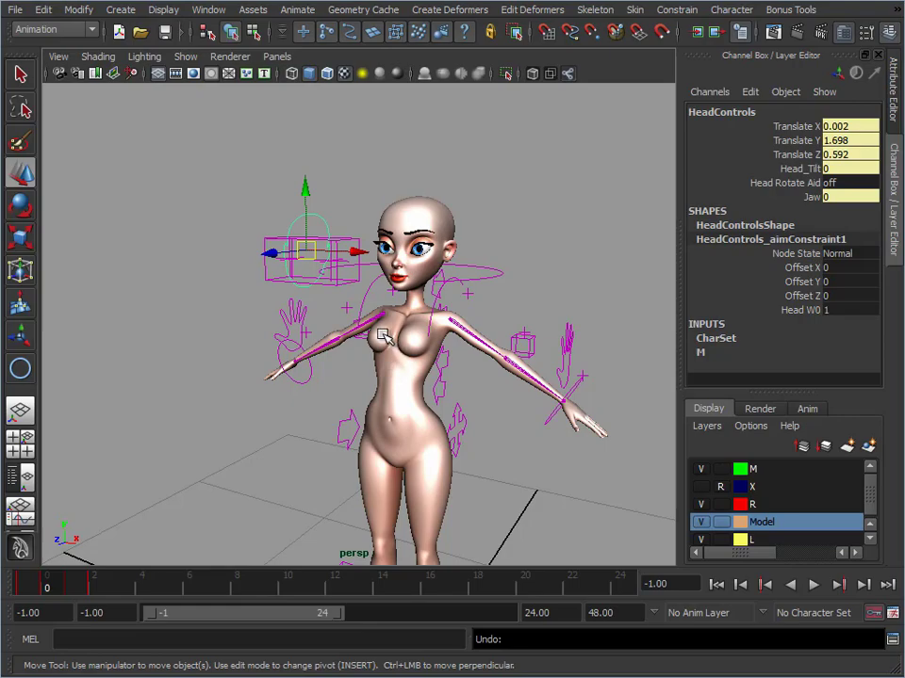
Try moving HeadControls again to about 0.209, 1.606, 0.493, and undo the move
drag(305, 254, 234, 195)
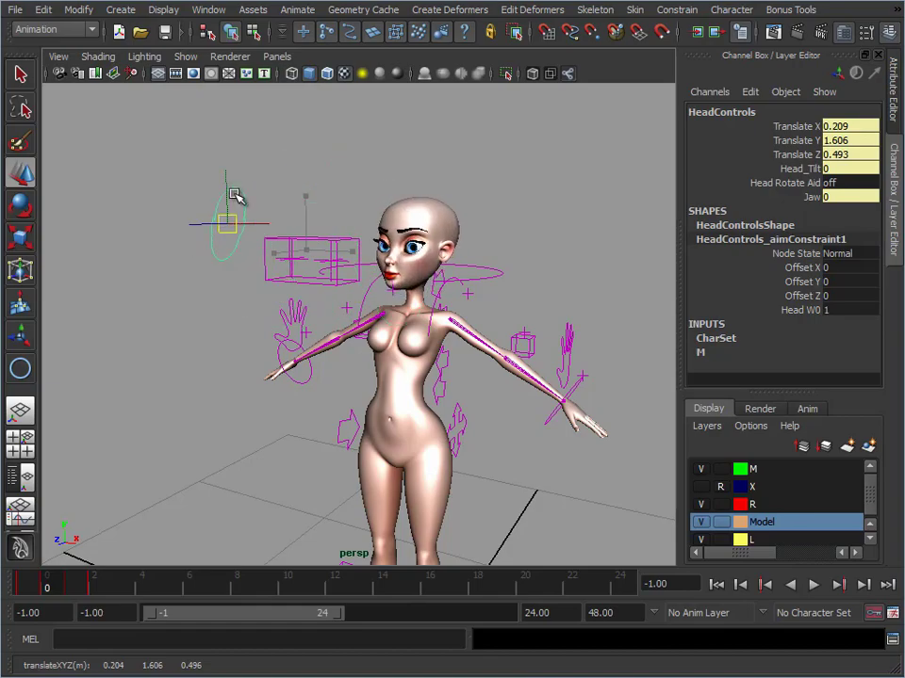
key(z)
key(z)
Select the LookAt eye control, look over the available constraint types such as Aim, and clear the selection
alt+right_drag(323, 263, 369, 298)
click(381, 237)
alt+middle_drag(392, 243, 350, 283)
alt+right_drag(403, 300, 378, 297)
click(299, 278)
click(687, 12)
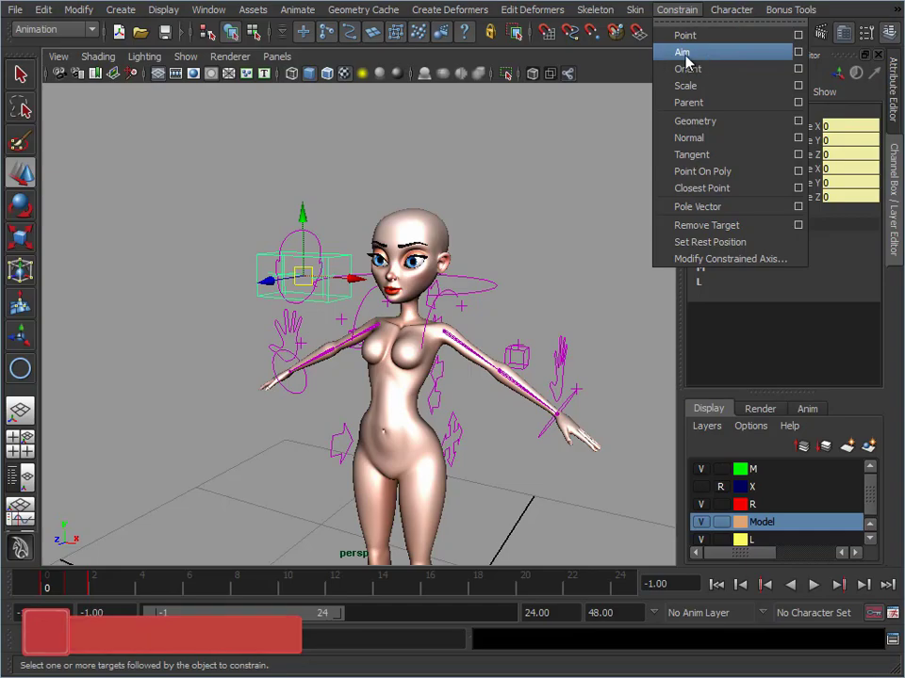
click(641, 106)
Try moving EyeLeft_LookAt to turn only the left eye, and undo the move
alt+middle_drag(383, 291, 394, 291)
scroll(371, 289, up, 1)
scroll(348, 306, up, 1)
click(379, 122)
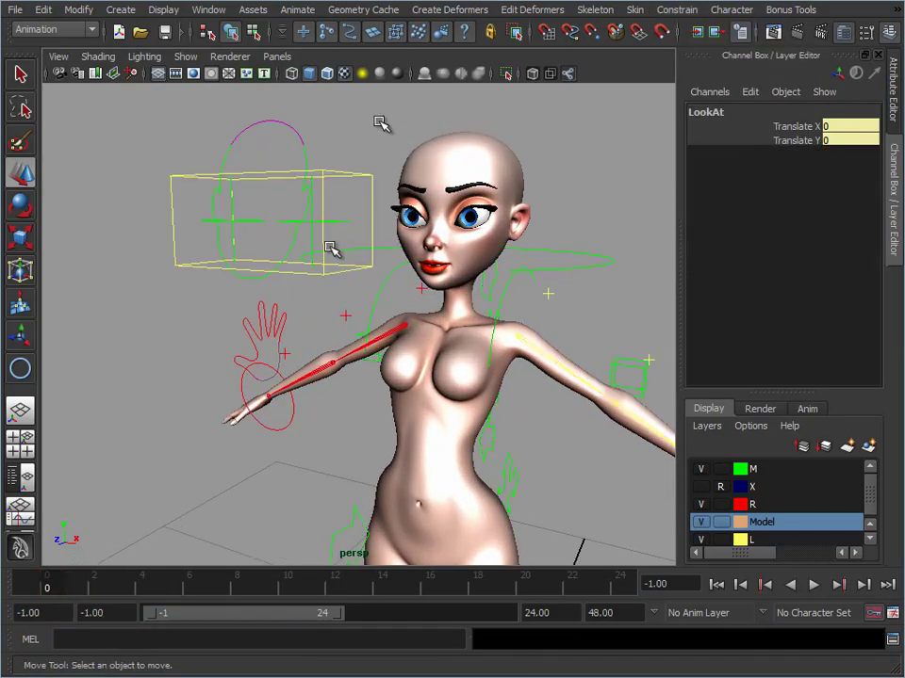
click(335, 223)
drag(312, 223, 410, 286)
key(ctrl+z)
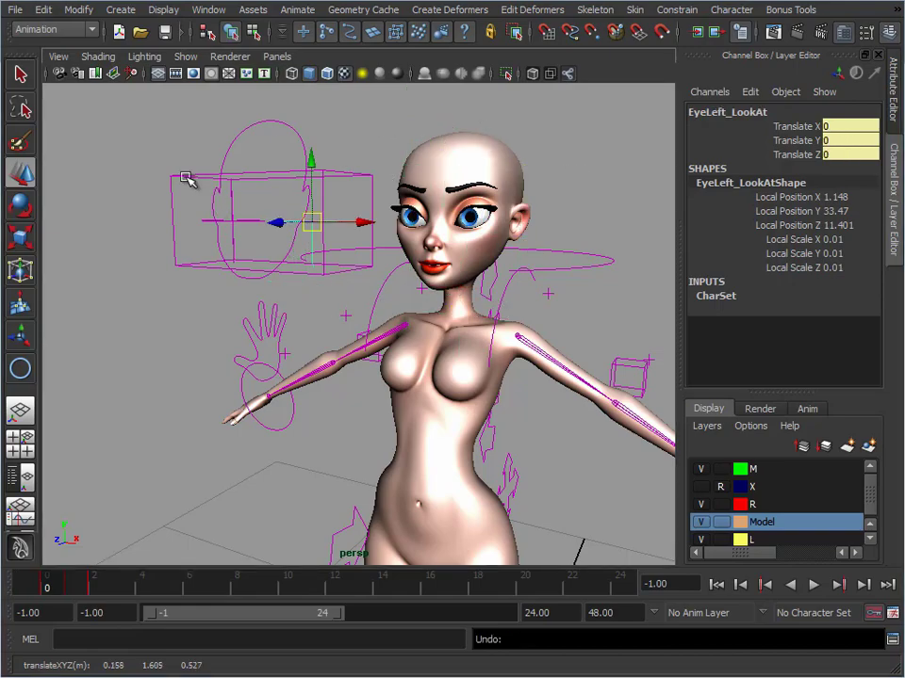
Select the LookAt box, try moving it to turn both eyes together, and undo the move
click(172, 201)
mouse_move(271, 221)
mouse_down()
mouse_move(208, 117)
mouse_move(389, 301)
mouse_move(173, 244)
mouse_move(243, 192)
mouse_move(216, 225)
mouse_move(274, 206)
mouse_up()
key(ctrl+z)
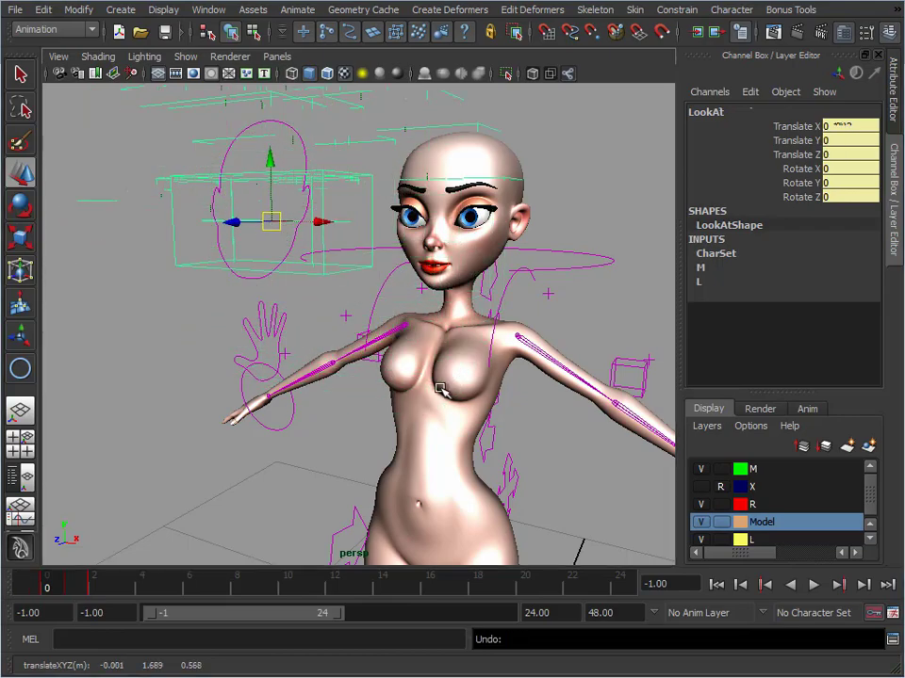
Clear the control selection and examine the complete rigged character with all its controls from head to feet
alt+right_drag(541, 398, 468, 276)
mouse_move(466, 275)
alt+mouse_down()
mouse_move(432, 284)
mouse_move(459, 295)
alt+mouse_up()
alt+middle_drag(460, 295, 462, 297)
alt+drag(463, 297, 446, 300)
alt+right_drag(445, 300, 458, 301)
alt+drag(458, 302, 478, 310)
alt+middle_drag(477, 310, 495, 294)
alt+right_drag(494, 294, 520, 323)
alt+drag(521, 323, 528, 324)
click(561, 249)
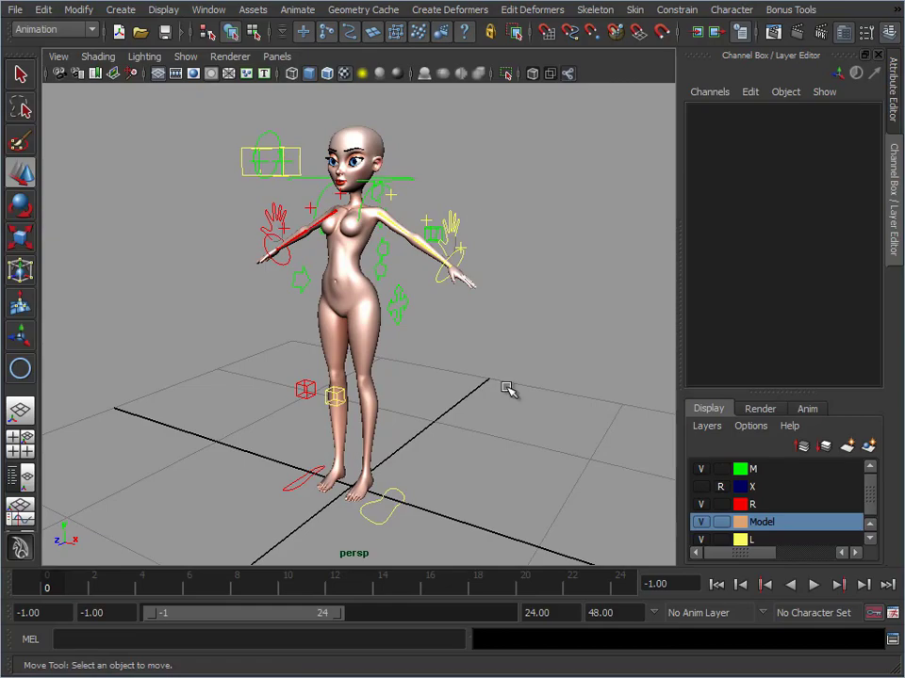
alt+drag(454, 392, 433, 369)
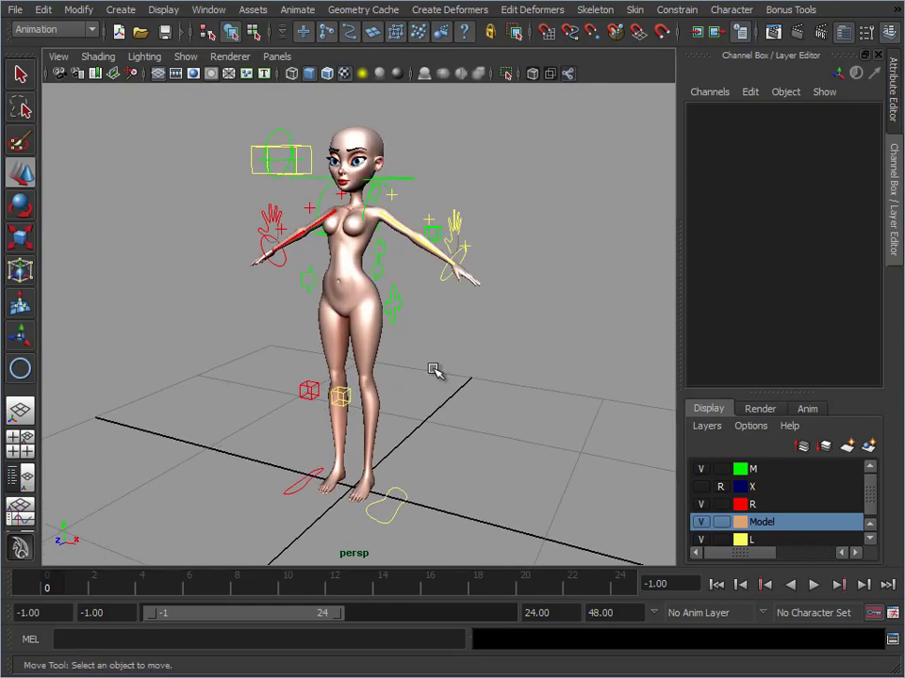